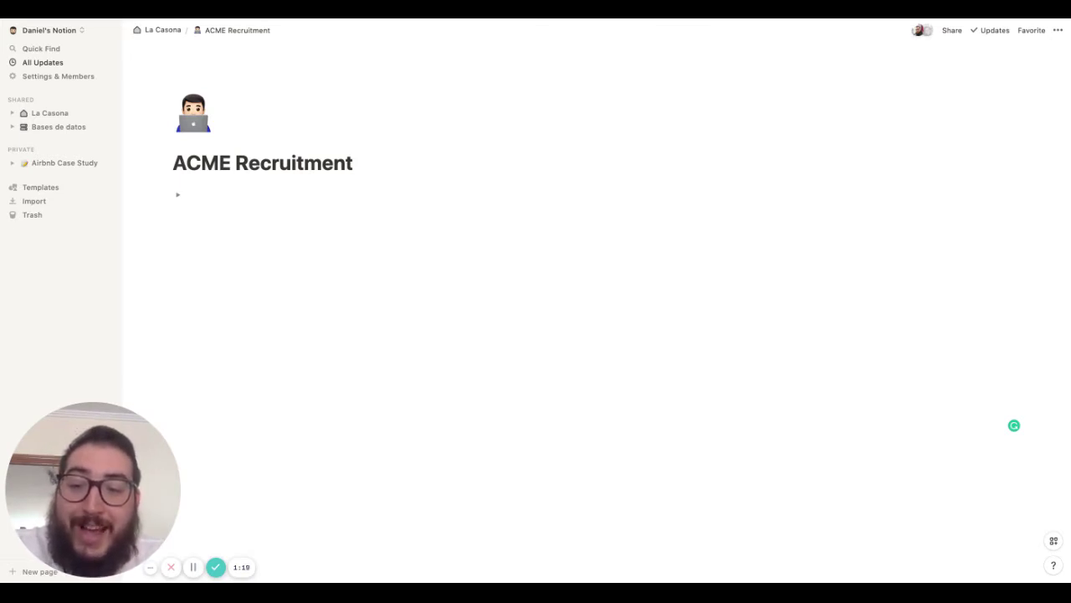
Add new empty lines below the toggle on ACME Recruitment and type /table
left_click(239, 311)
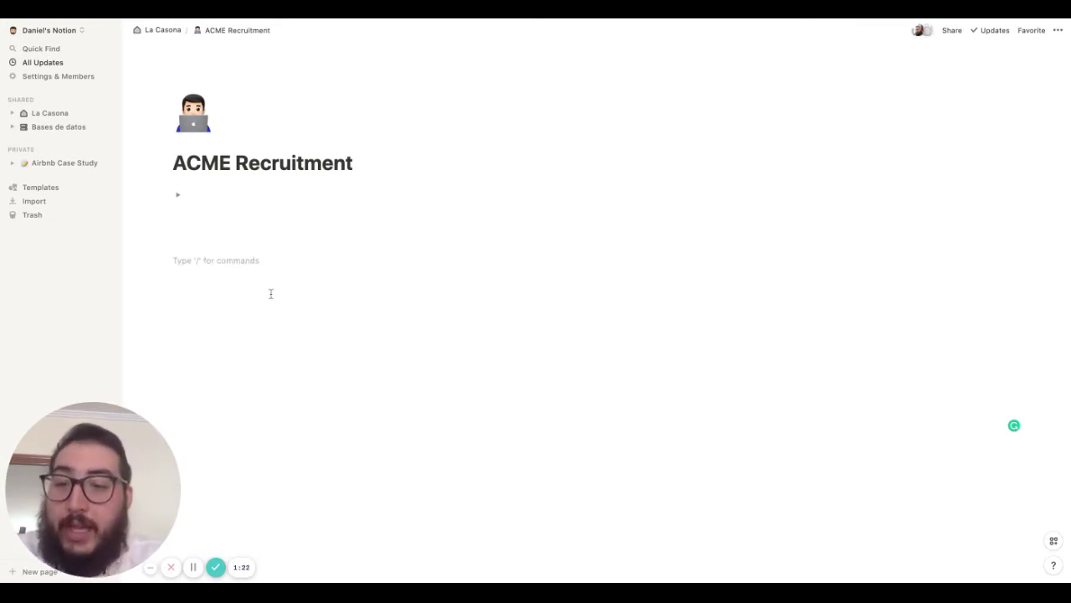
key("Return")
key("Return")
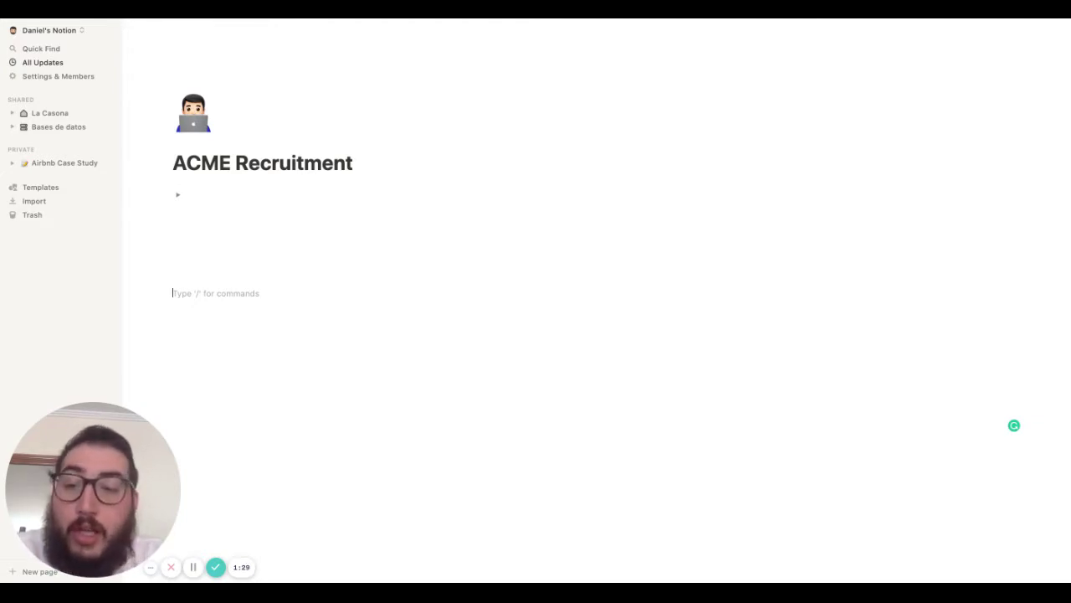
type("/table")
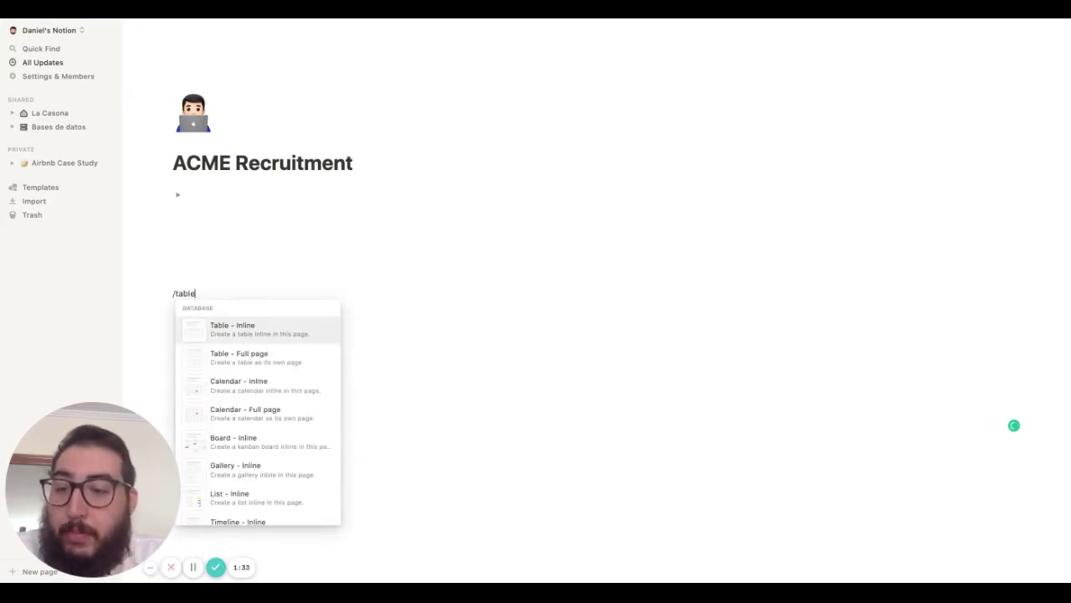
Create a full-page table titled 'Puestos de trabajo', add a page icon and search emojis for 'work'
left_click(270, 359)
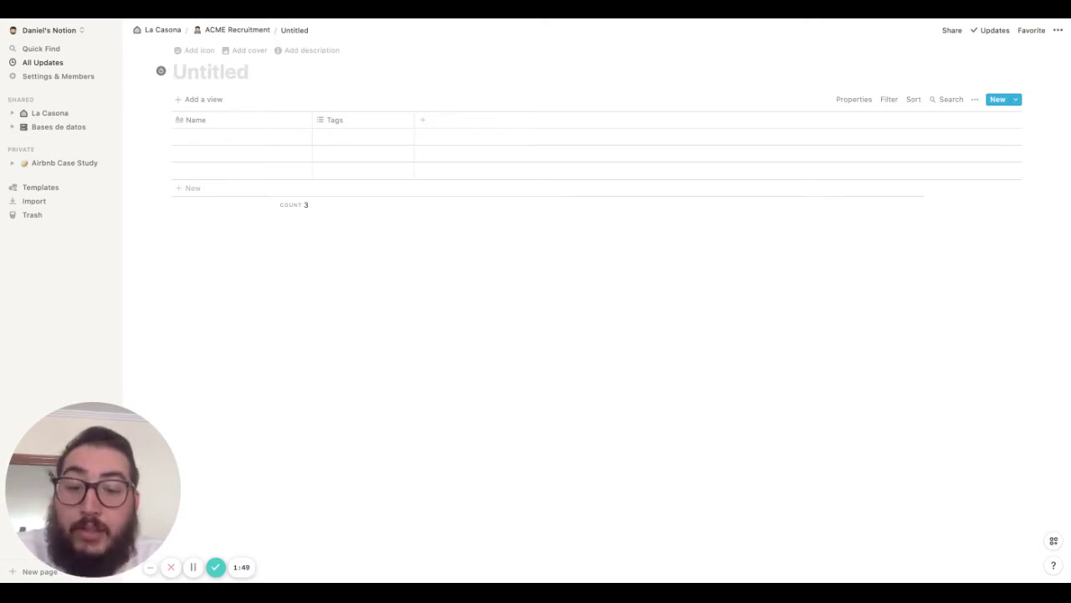
type("Puestos de t")
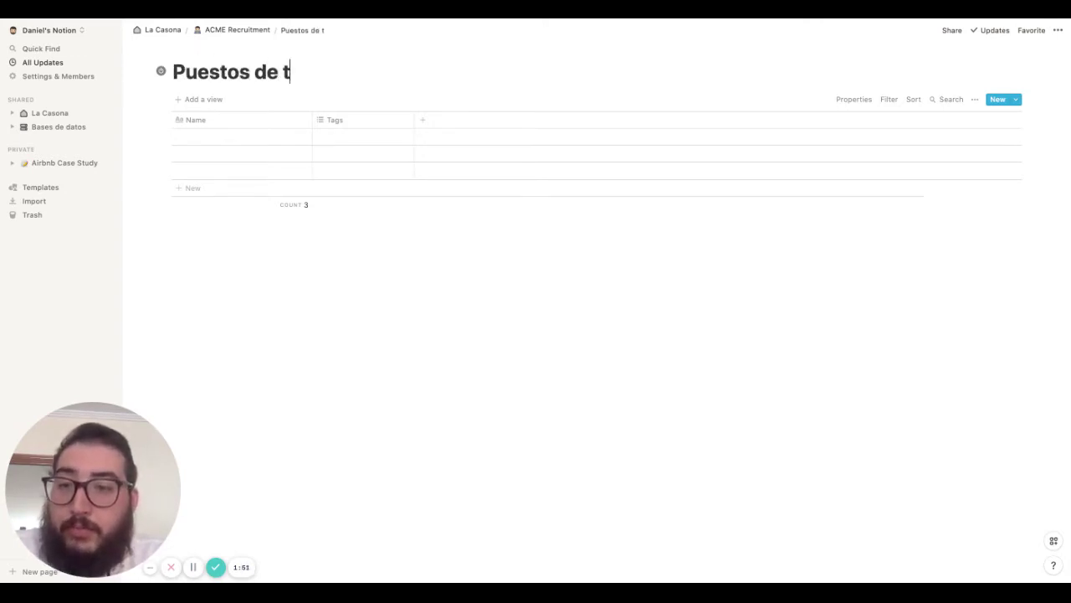
type("rabajo")
left_click(199, 52)
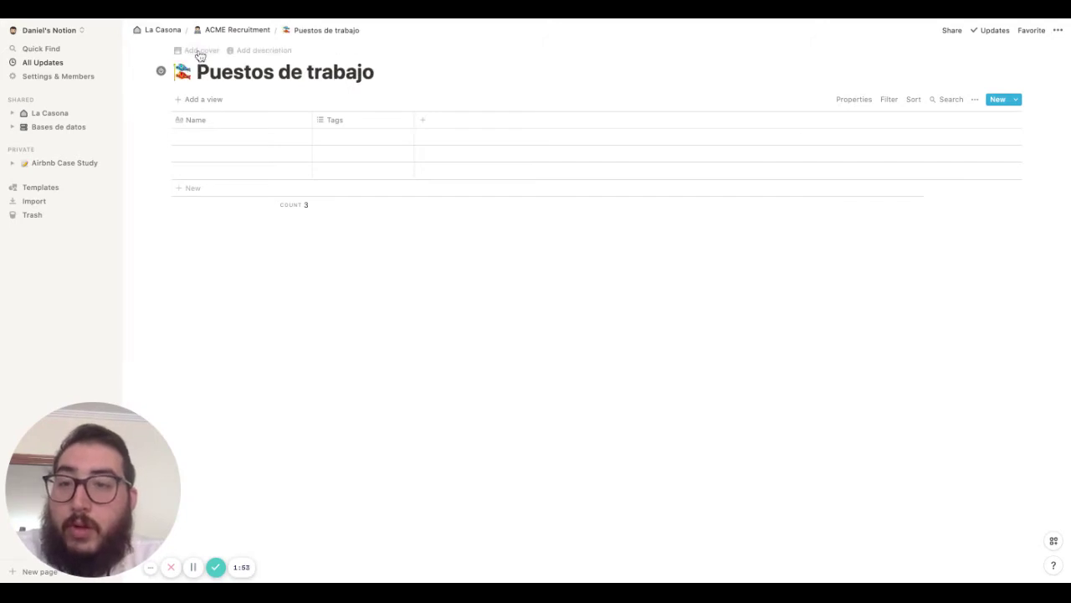
left_click(183, 72)
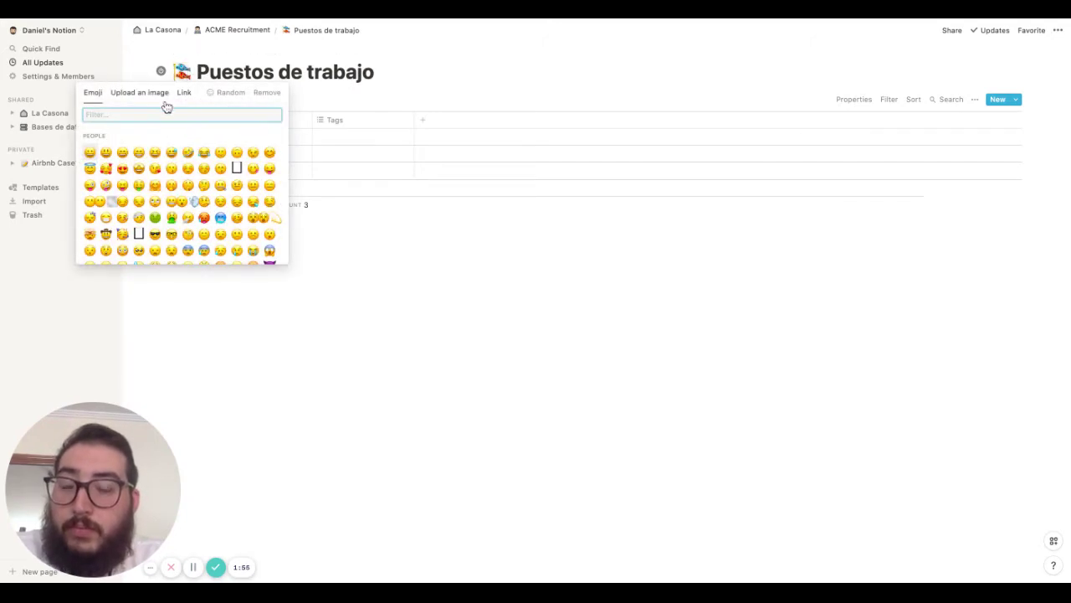
type("work")
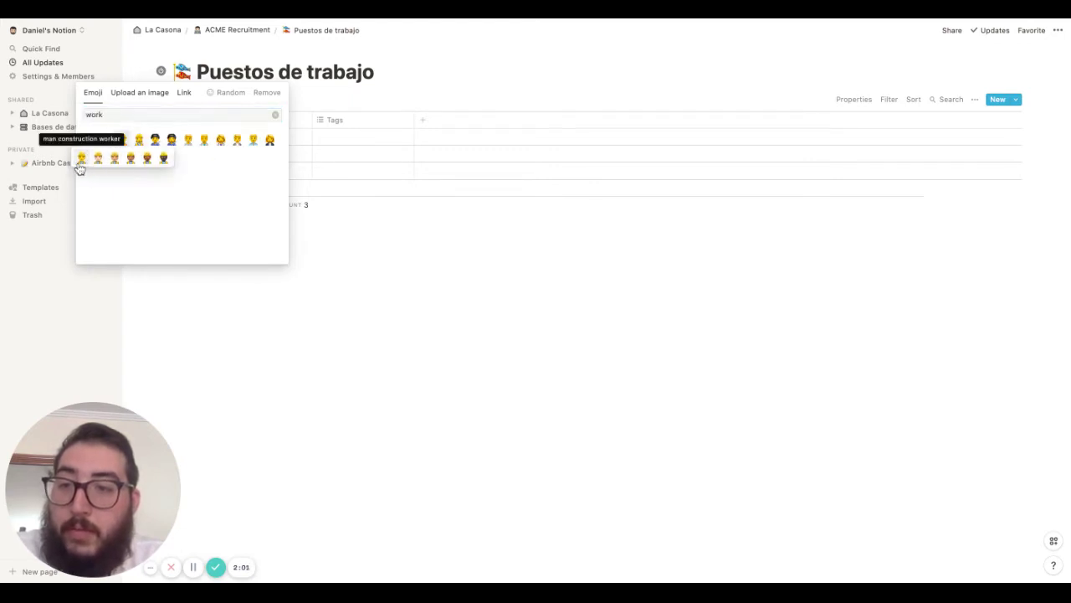
Set the construction worker emoji as page icon and rename Name to 'Nombre de la vacante'
left_click(88, 159)
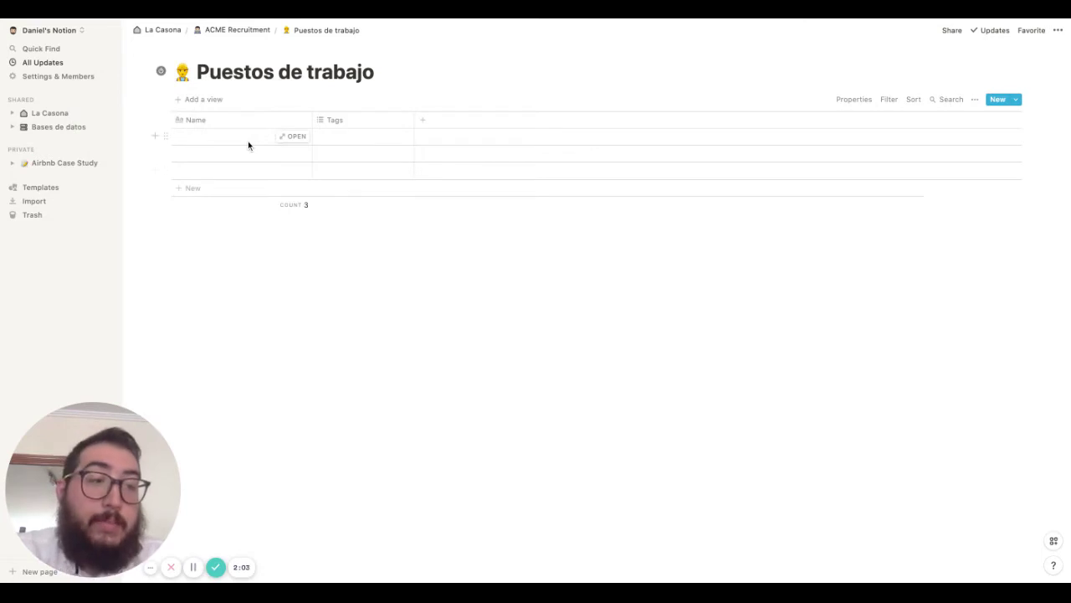
left_click(214, 122)
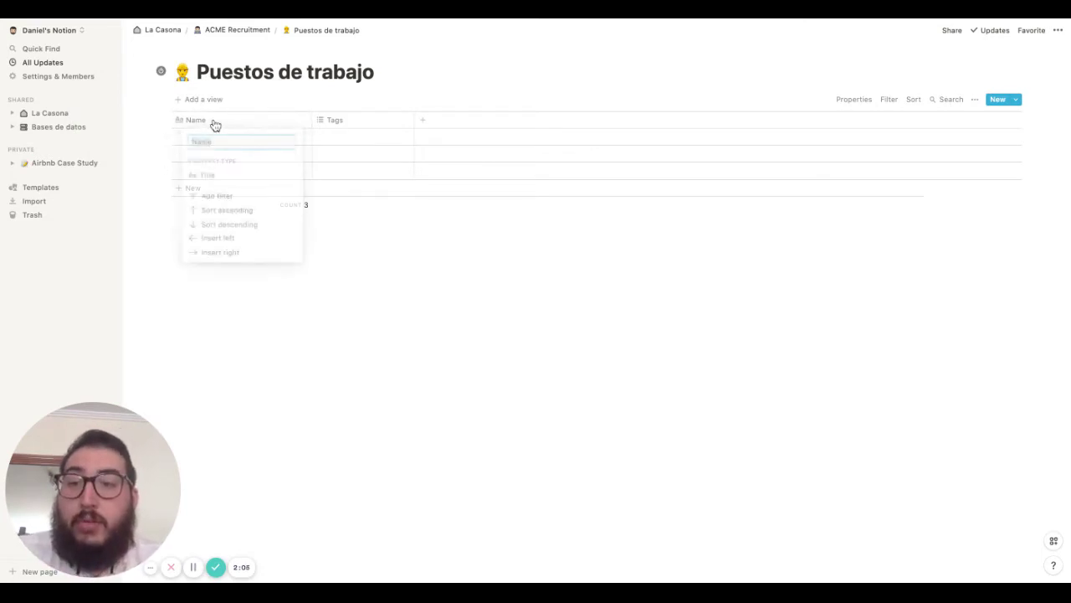
type("Nombre de la ")
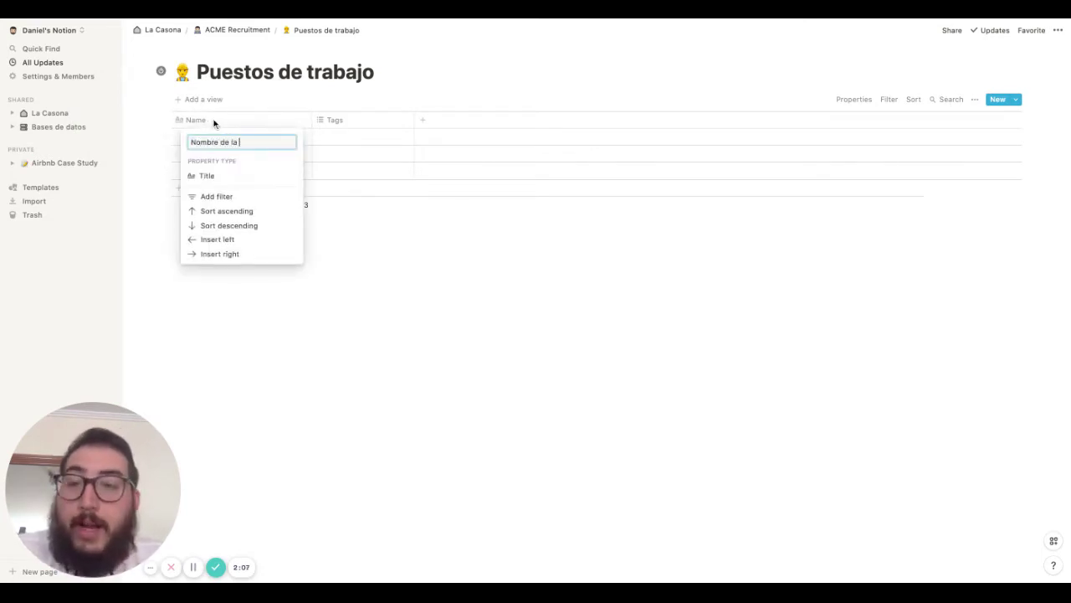
type("vacante")
key("Return")
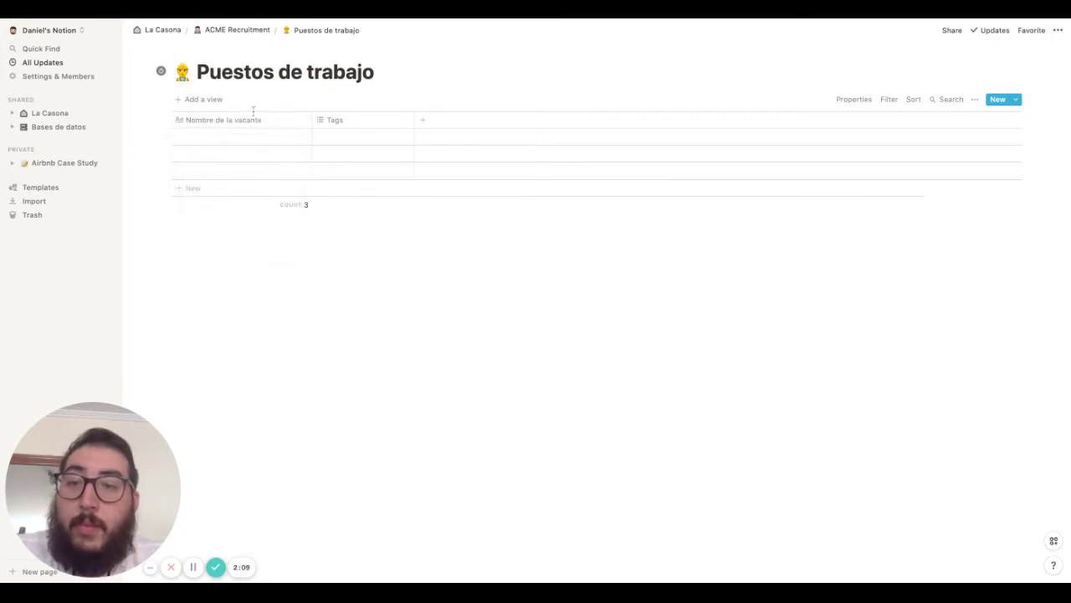
Rename the Tags column to 'Publicación' and make it a Date property
left_click(376, 122)
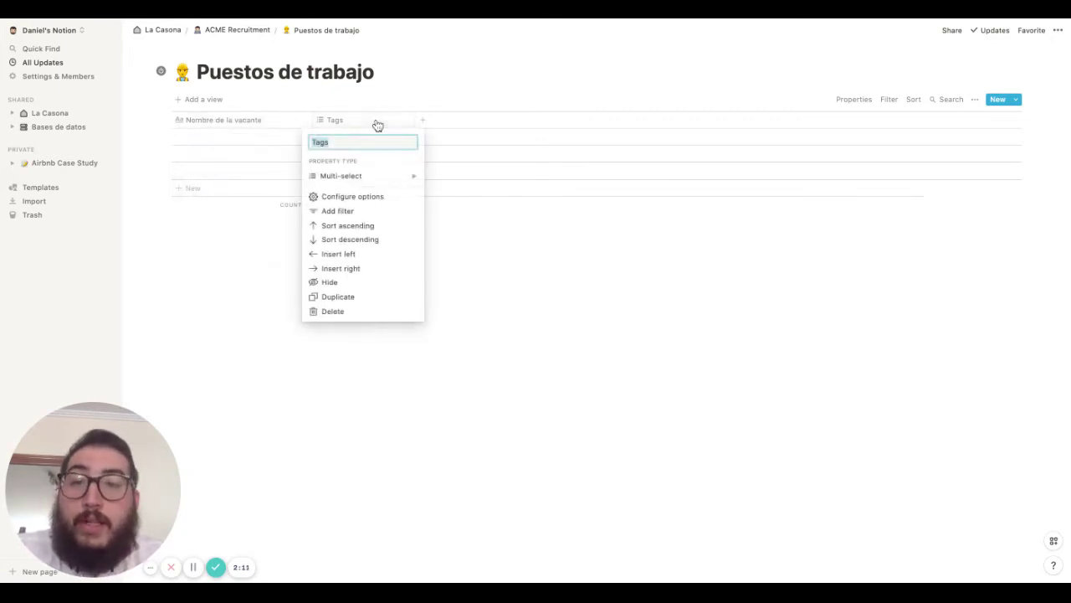
type("Pu")
key("BackSpace")
key("BackSpace")
type("Pu")
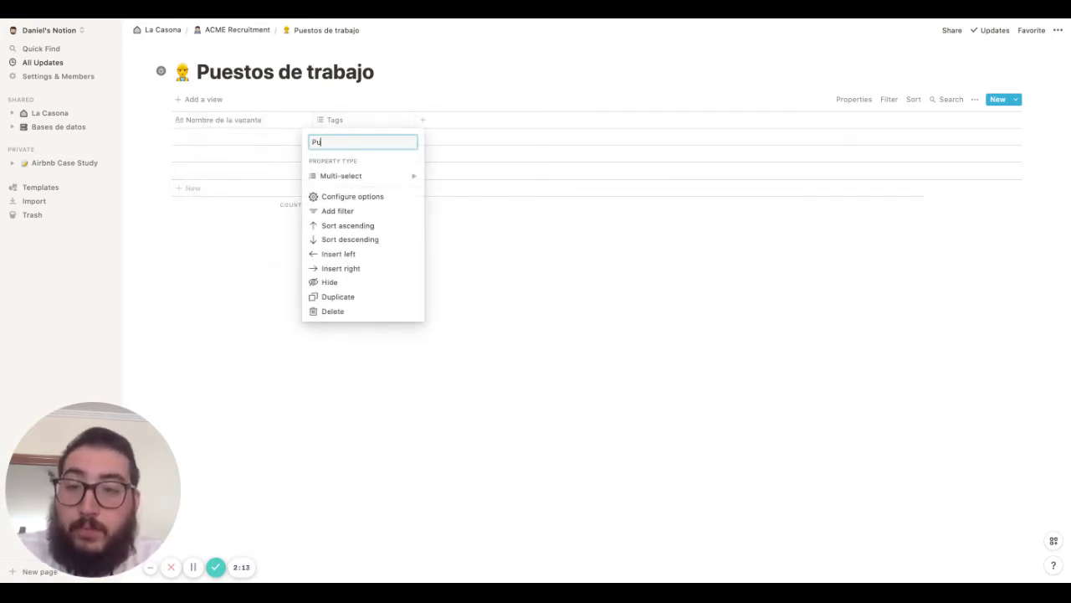
type("blicación")
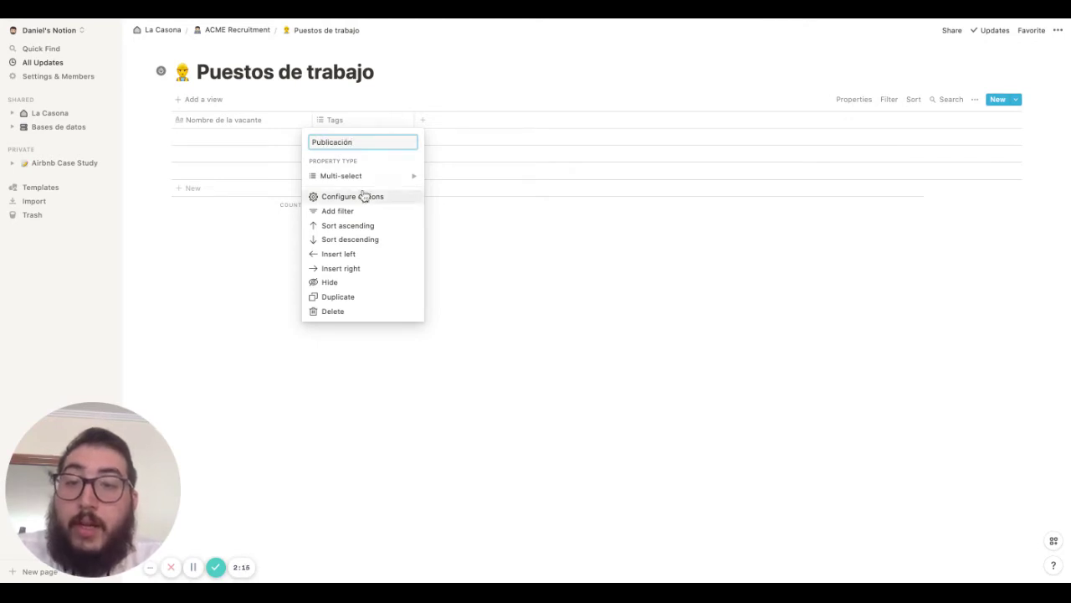
left_click(373, 174)
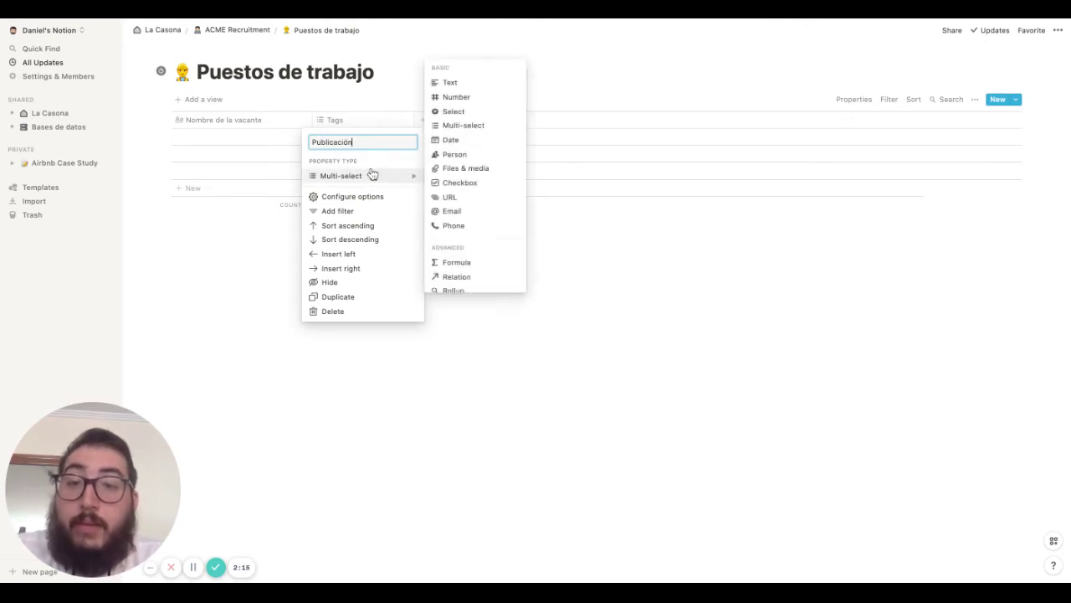
left_click(474, 144)
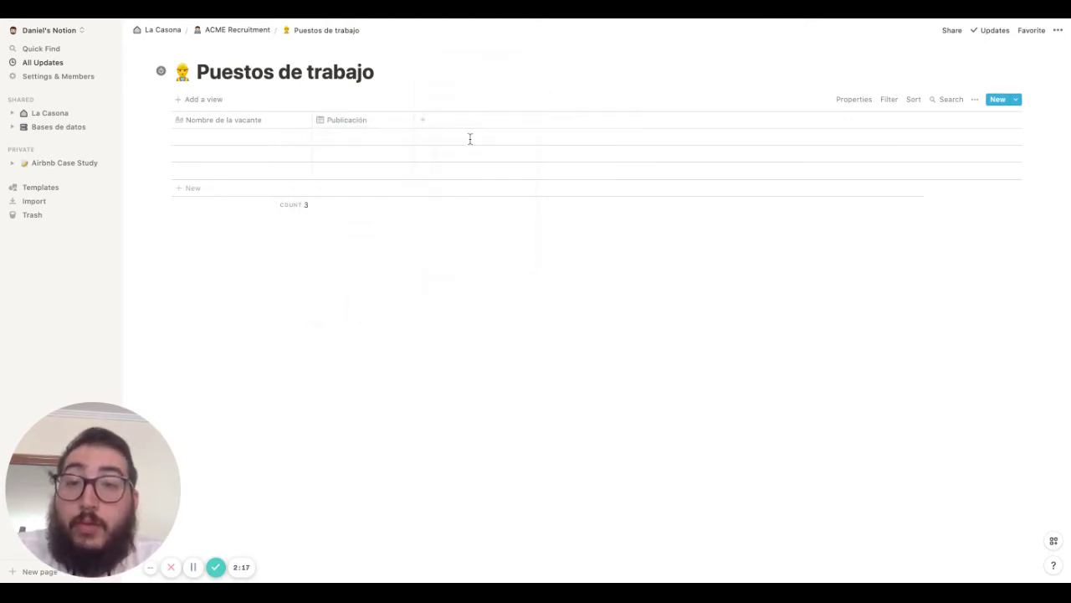
Add a Select column named 'Estatus'
left_click(405, 125)
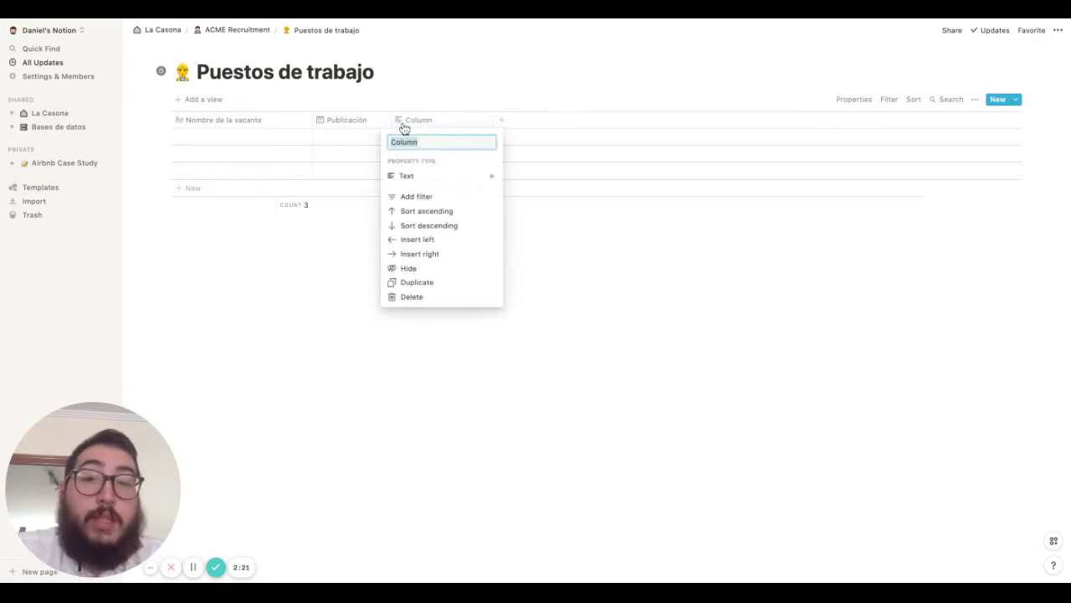
type("Estatus")
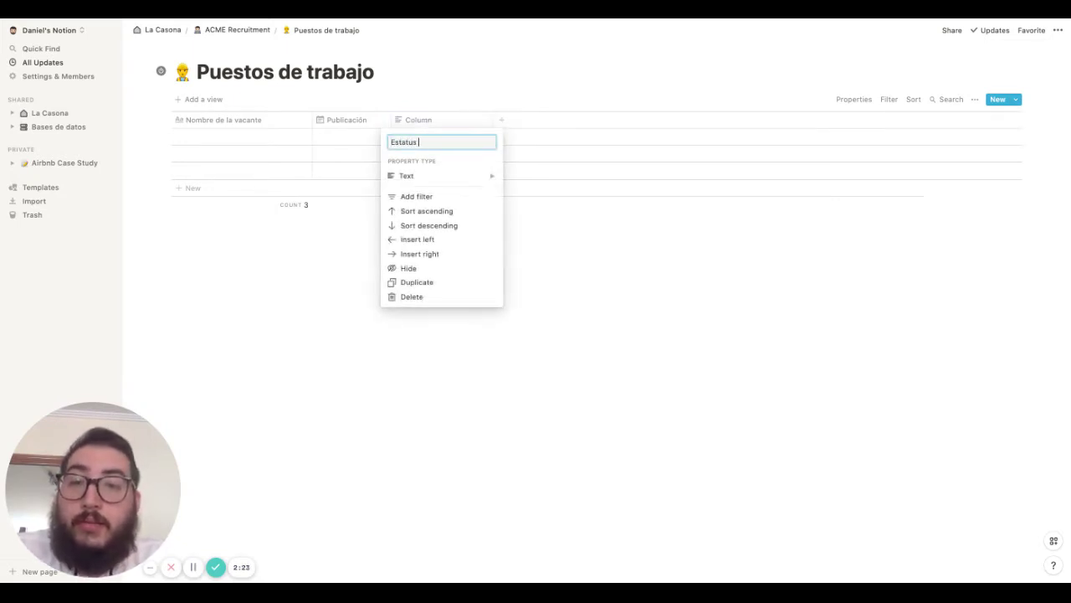
left_click(426, 177)
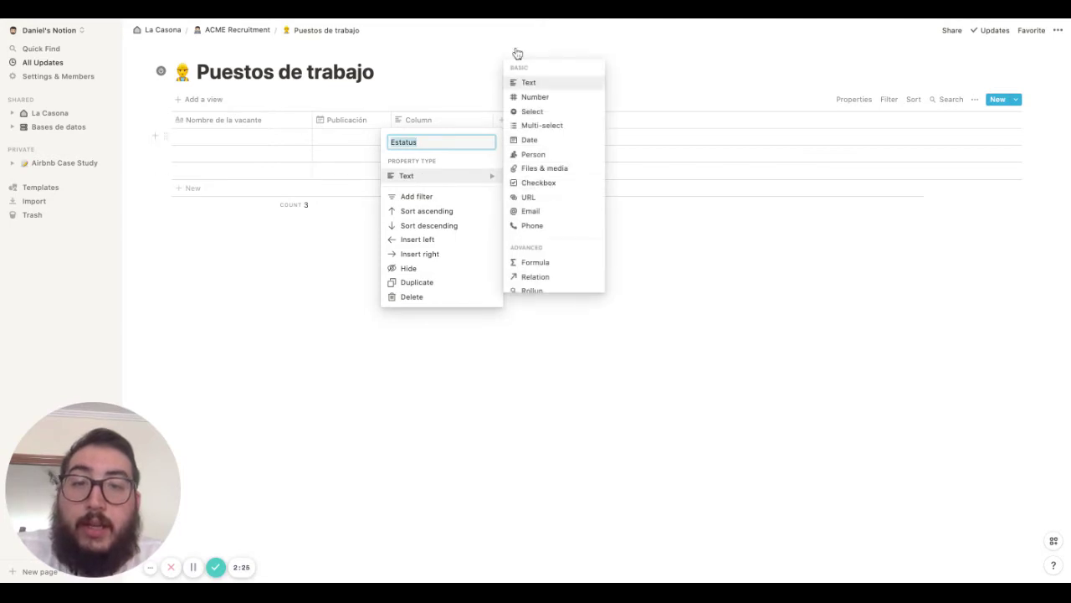
left_click(544, 114)
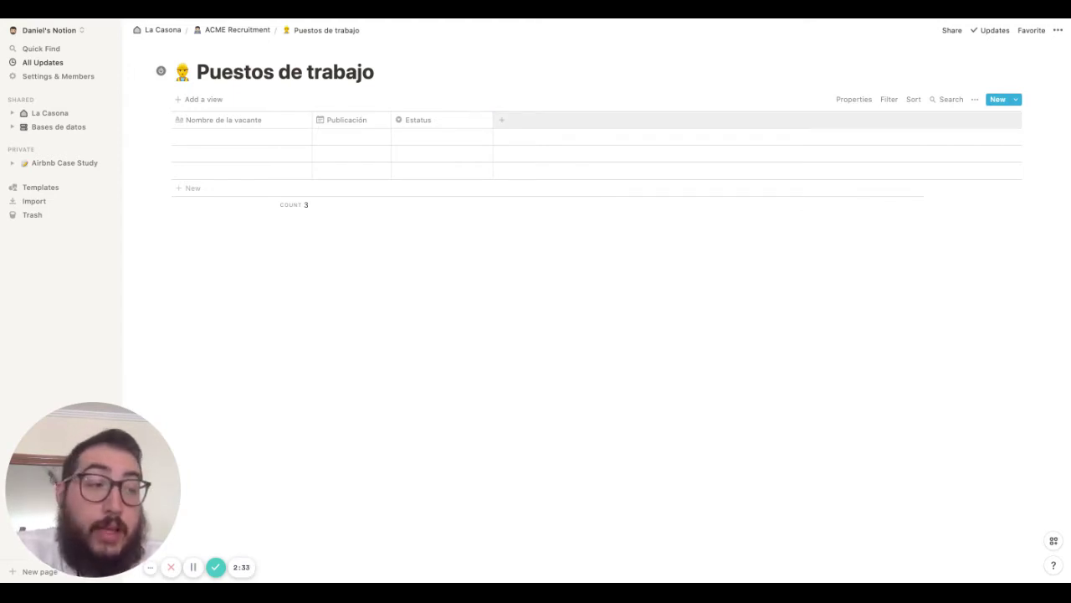
Add an 'Experiencia requerida' column and make it a Select property
left_click(502, 120)
type("E")
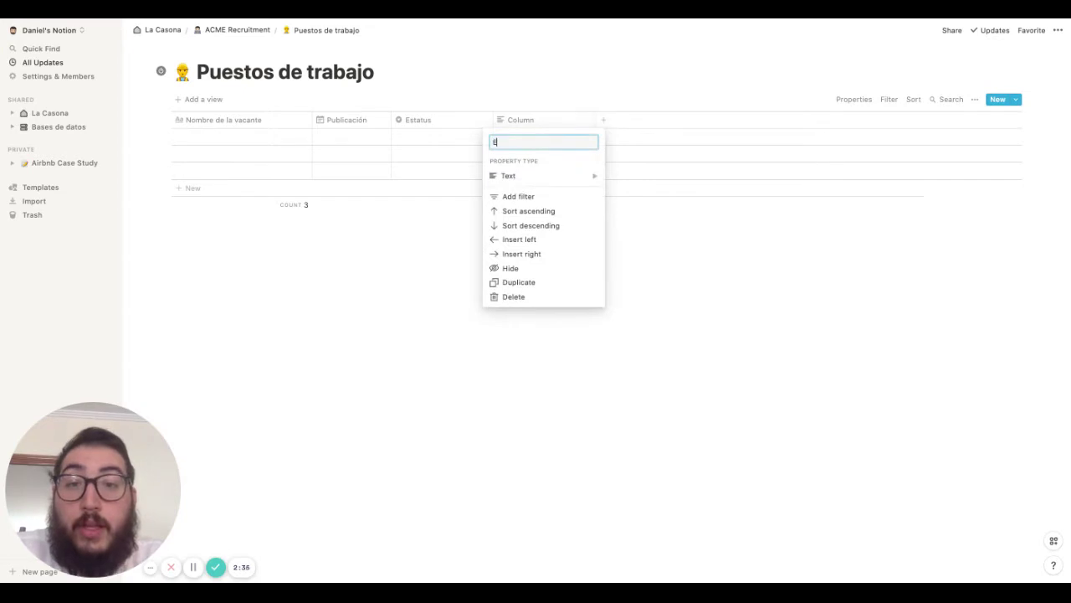
type("xperien")
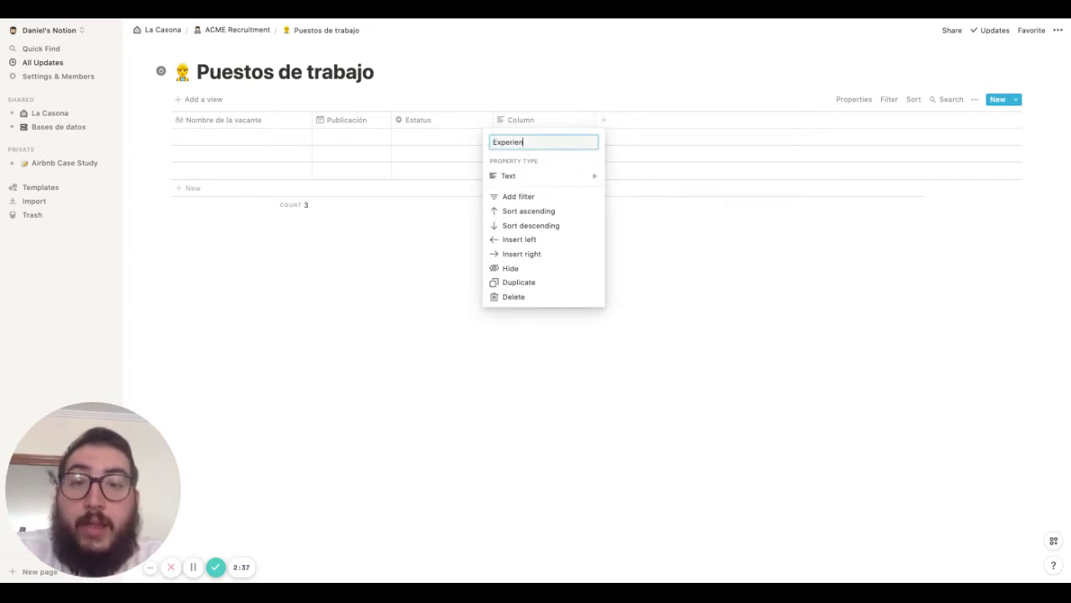
type("cia requerida")
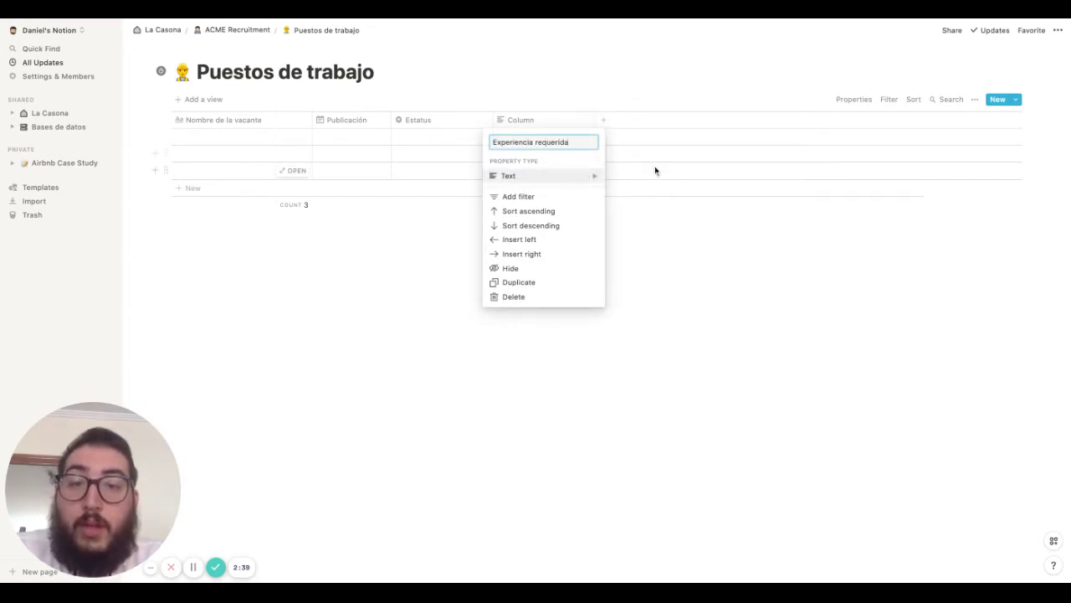
left_click(644, 183)
left_click(577, 122)
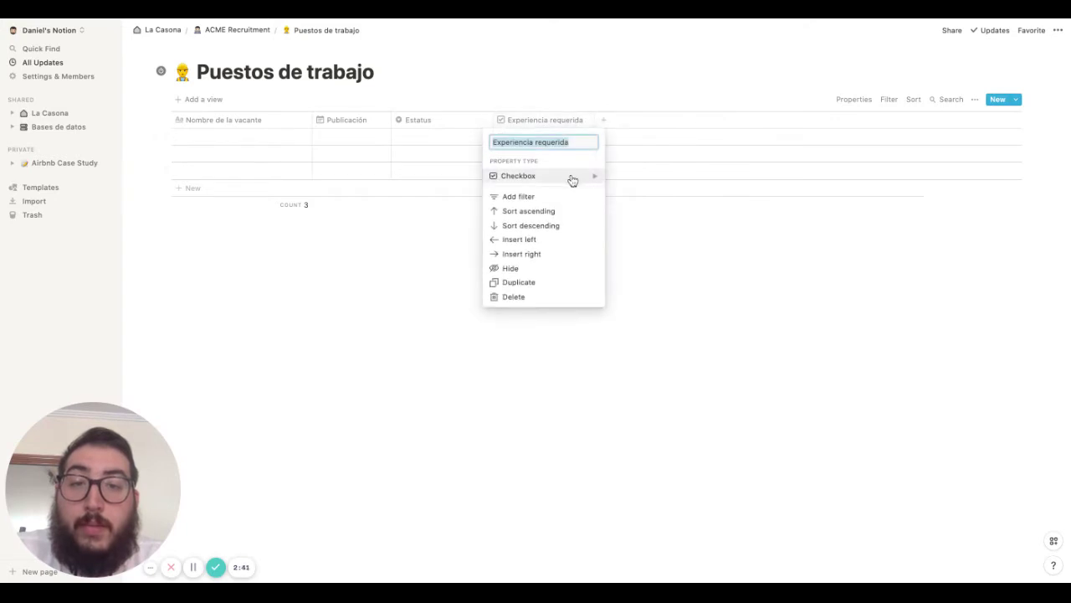
mouse_move(593, 176)
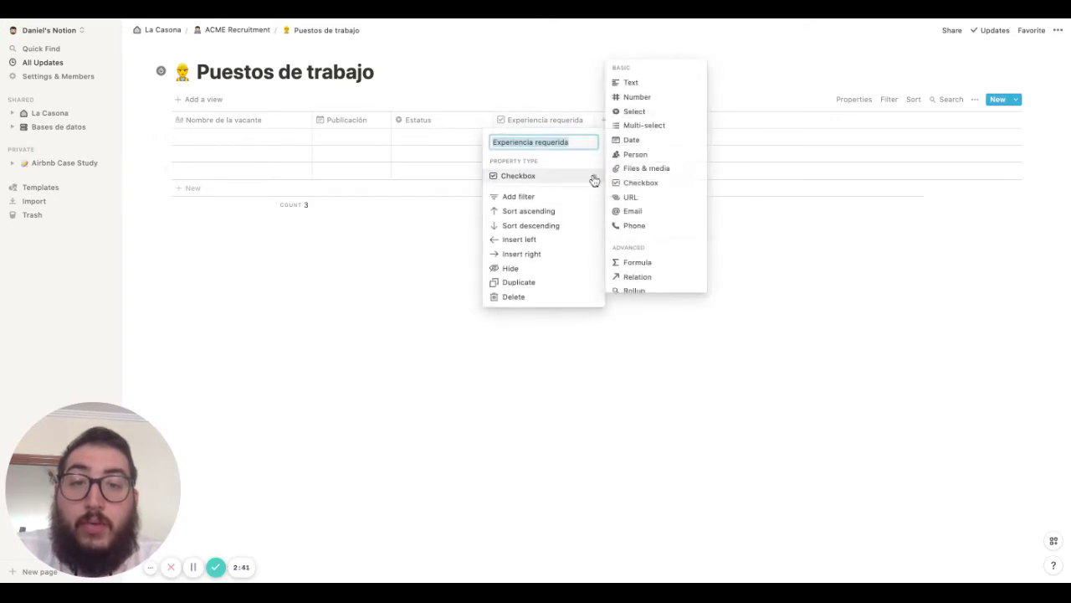
left_click(639, 113)
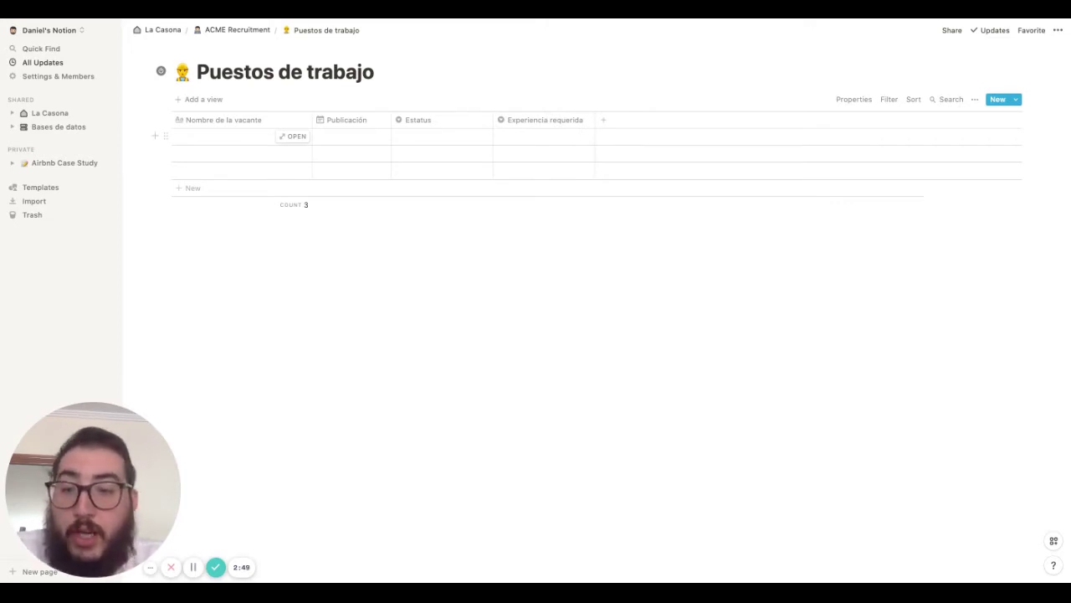
Add a fifth column and name it 'Ciudad'
left_click(608, 129)
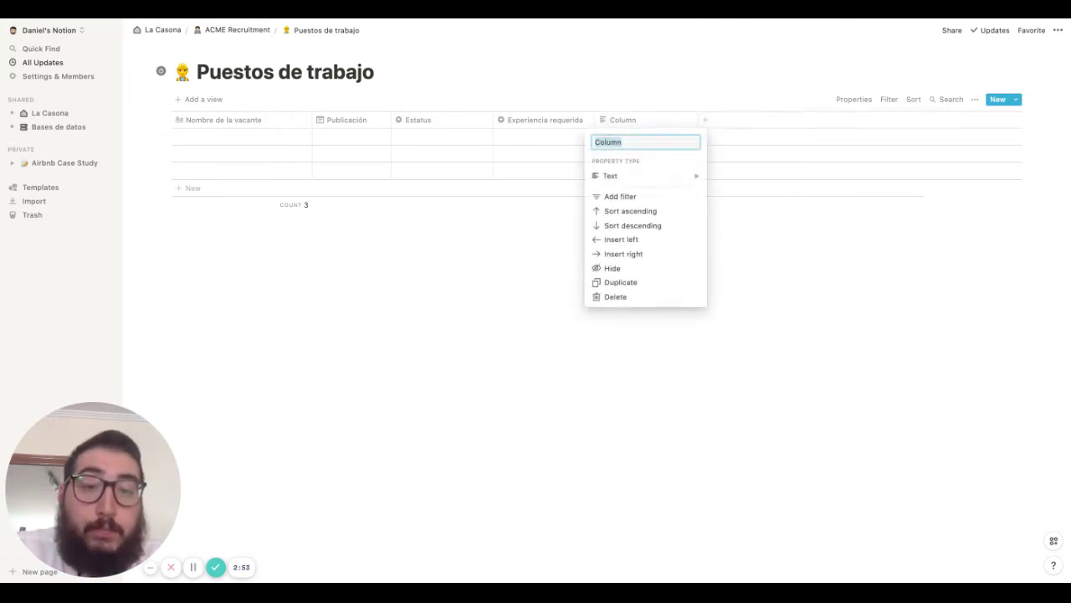
left_click(742, 129)
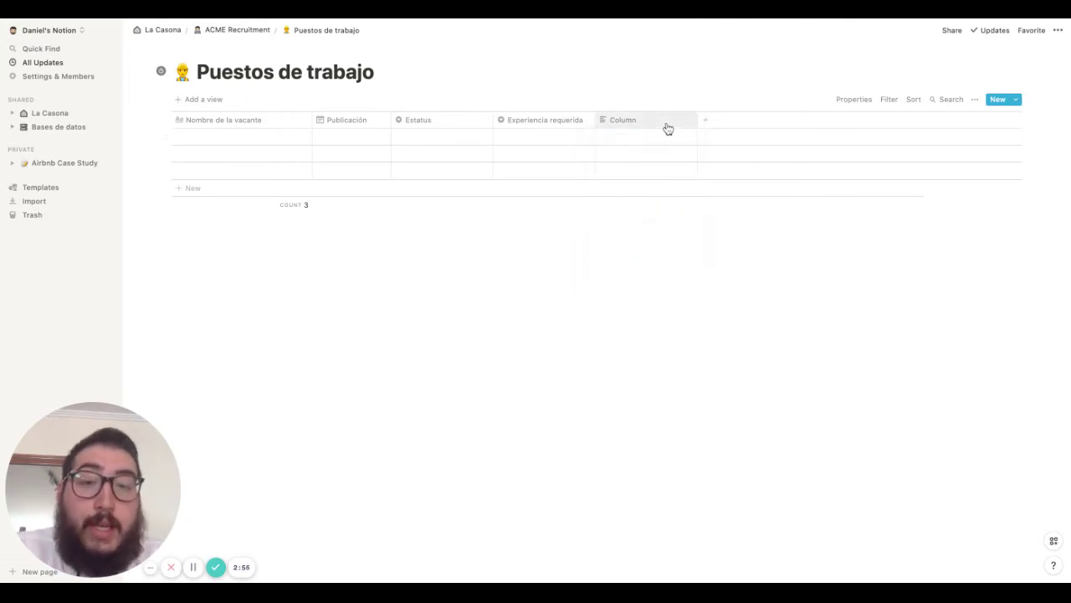
left_click(667, 127)
type("c")
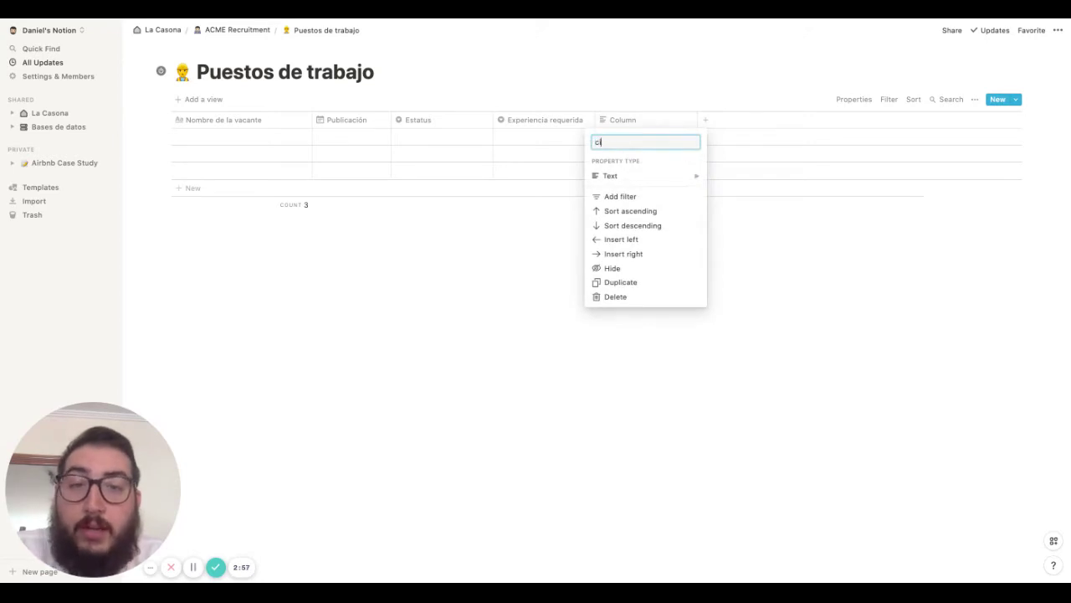
key("BackSpace")
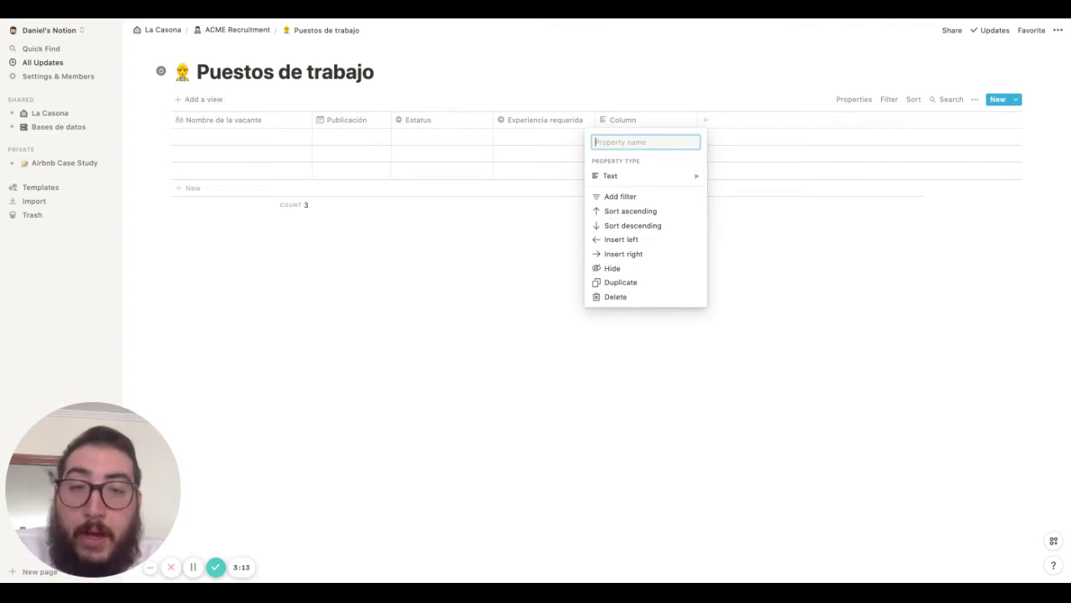
type("Ciudad")
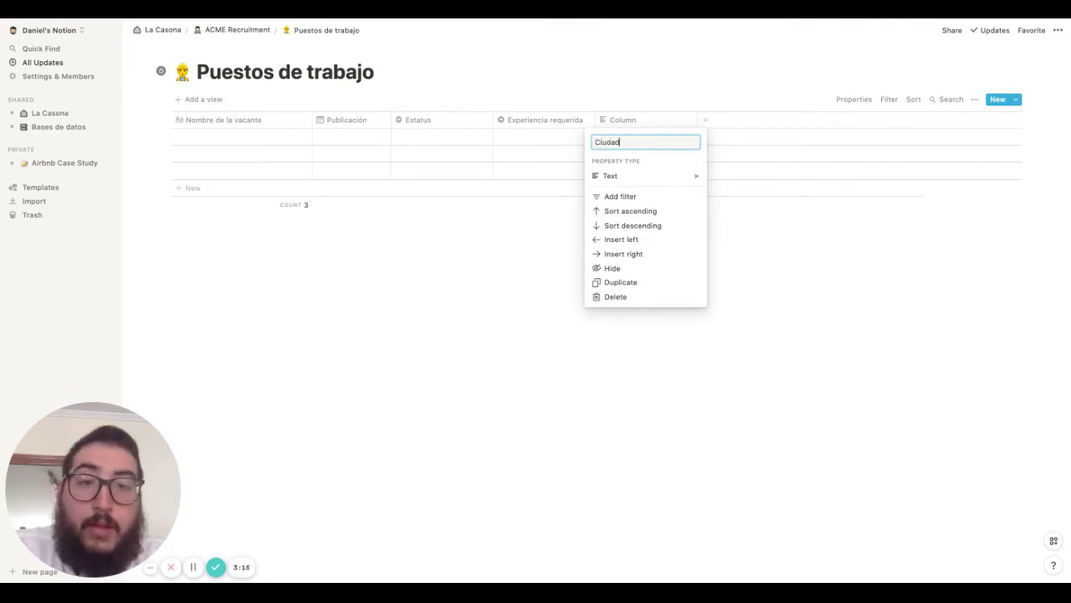
key("BackSpace")
key("BackSpace")
key("BackSpace")
key("BackSpace")
key("BackSpace")
key("BackSpace")
type("Loc")
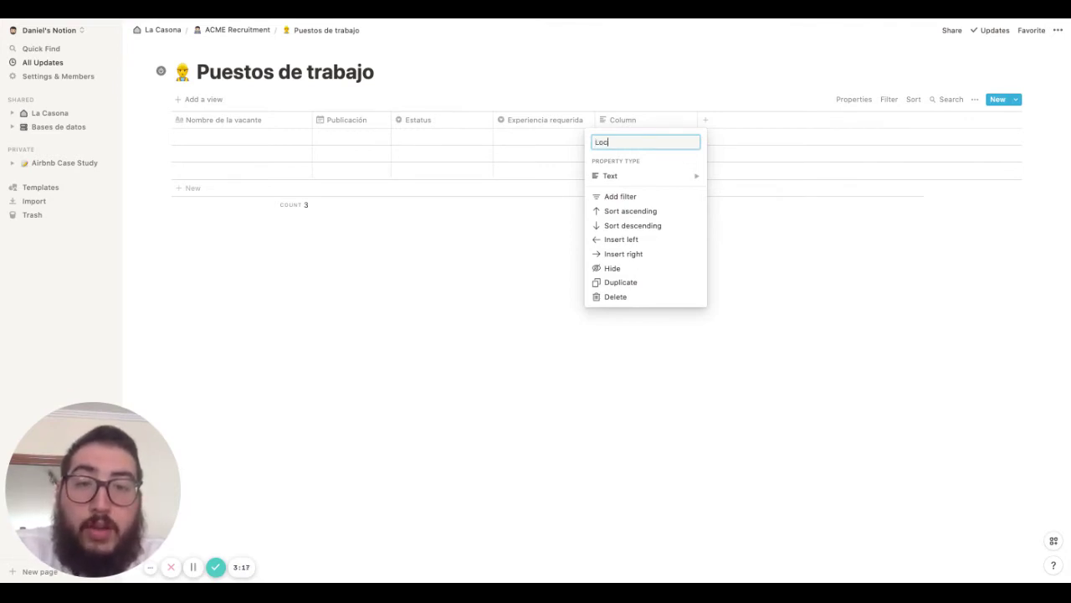
type("aalid")
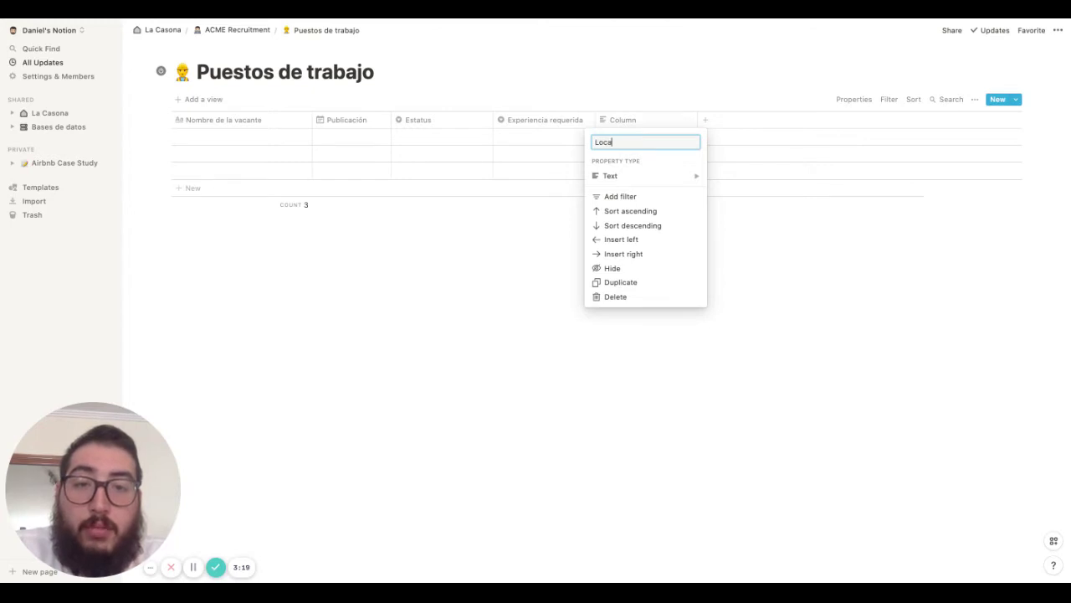
key("BackSpace")
key("BackSpace")
key("BackSpace")
key("BackSpace")
key("BackSpace")
key("BackSpace")
key("BackSpace")
type("Ciud")
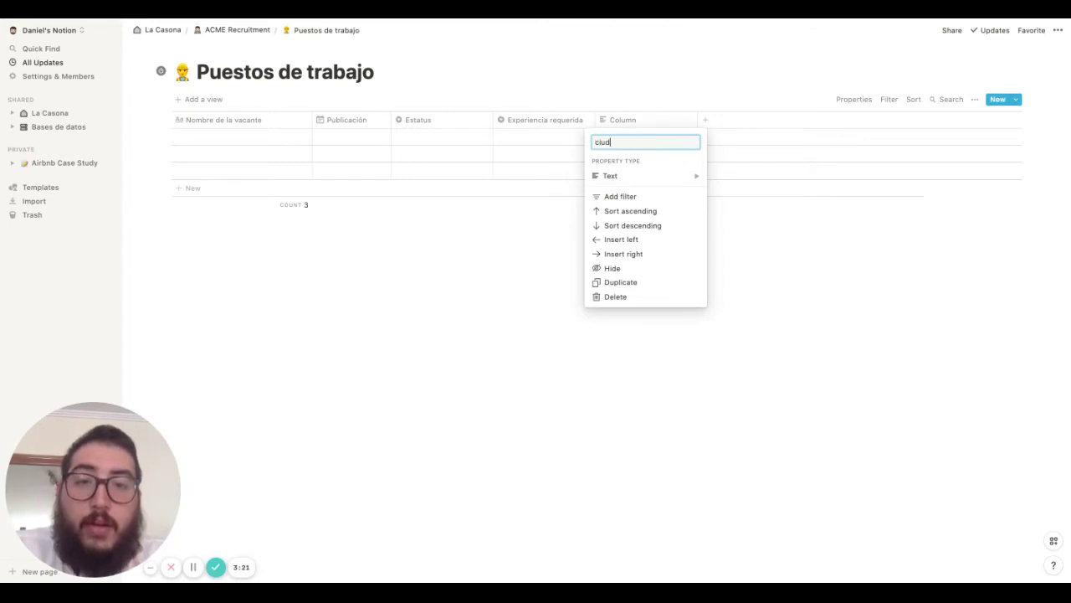
key("BackSpace")
key("BackSpace")
key("BackSpace")
key("BackSpace")
type("Ciudad")
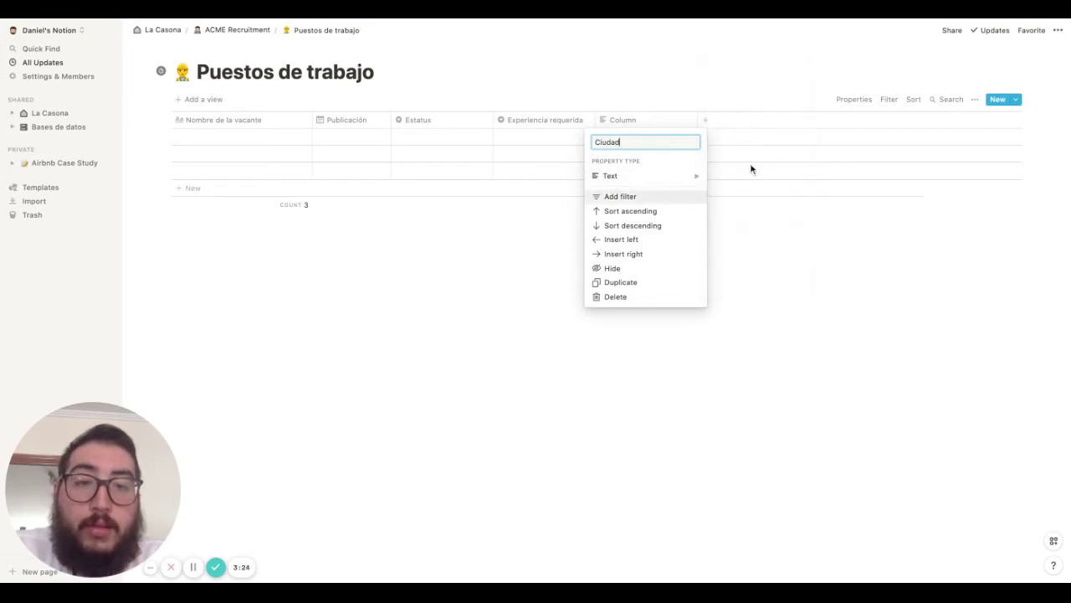
Make Ciudad a Select property and add another blank column after it
mouse_move(670, 181)
left_click(737, 112)
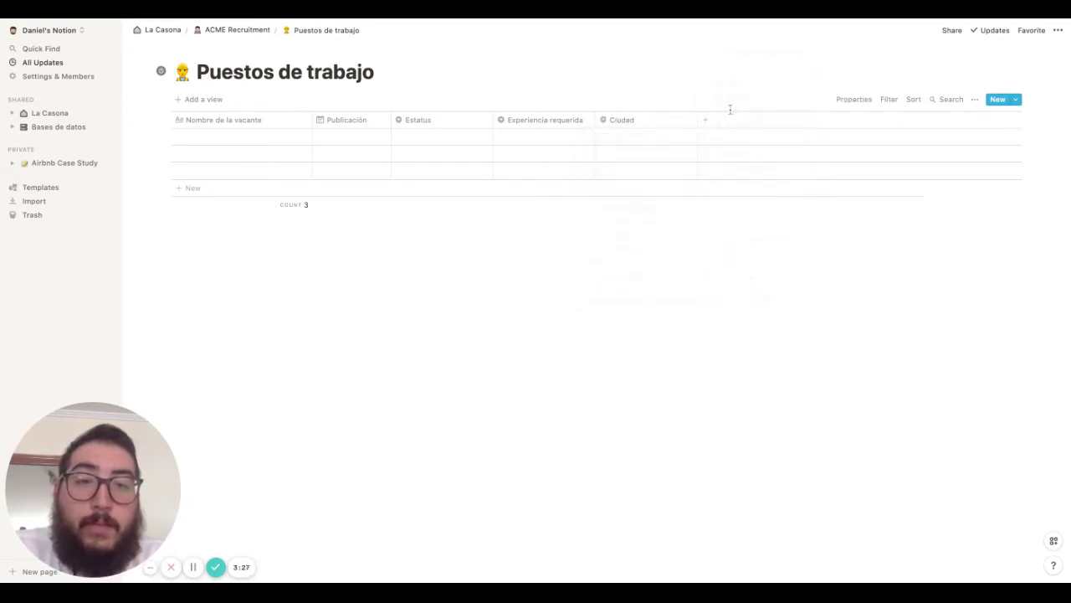
left_click(703, 126)
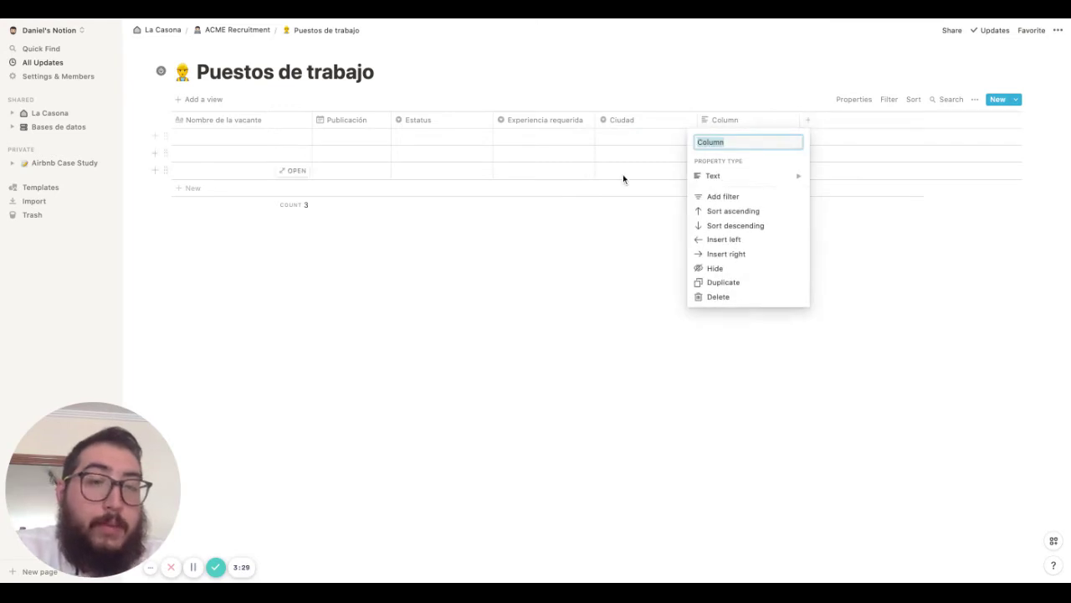
Rename the new column to Título "Estatus"
left_click(605, 279)
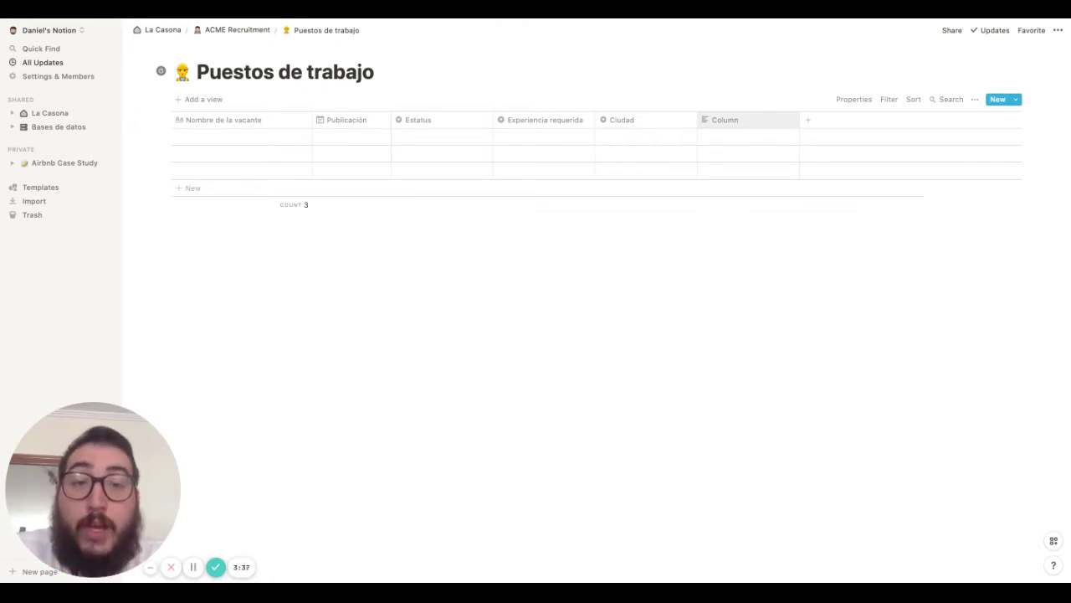
left_click(737, 119)
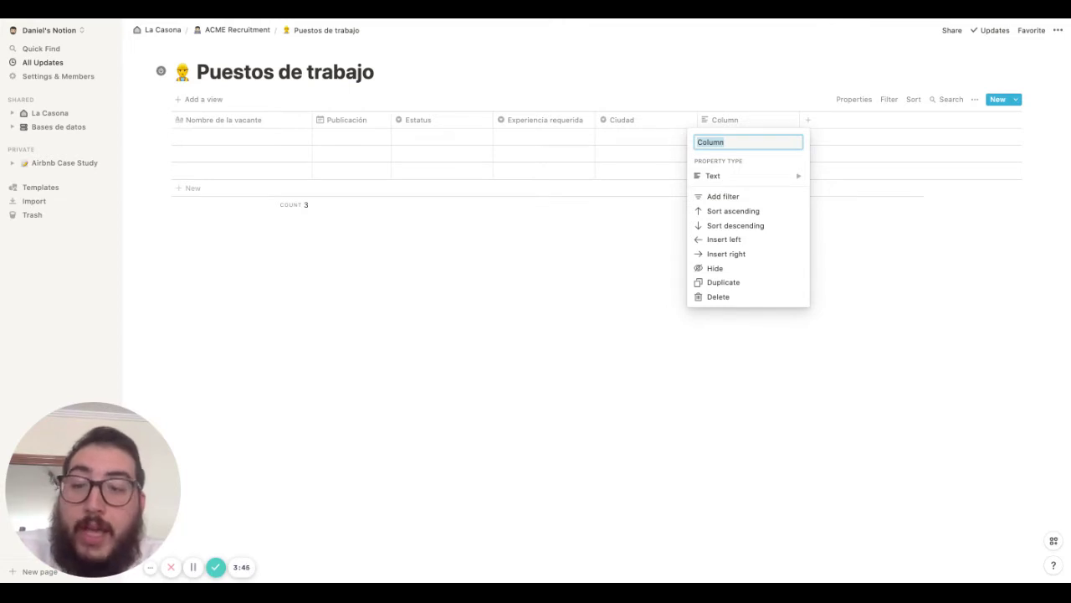
type("Titulo")
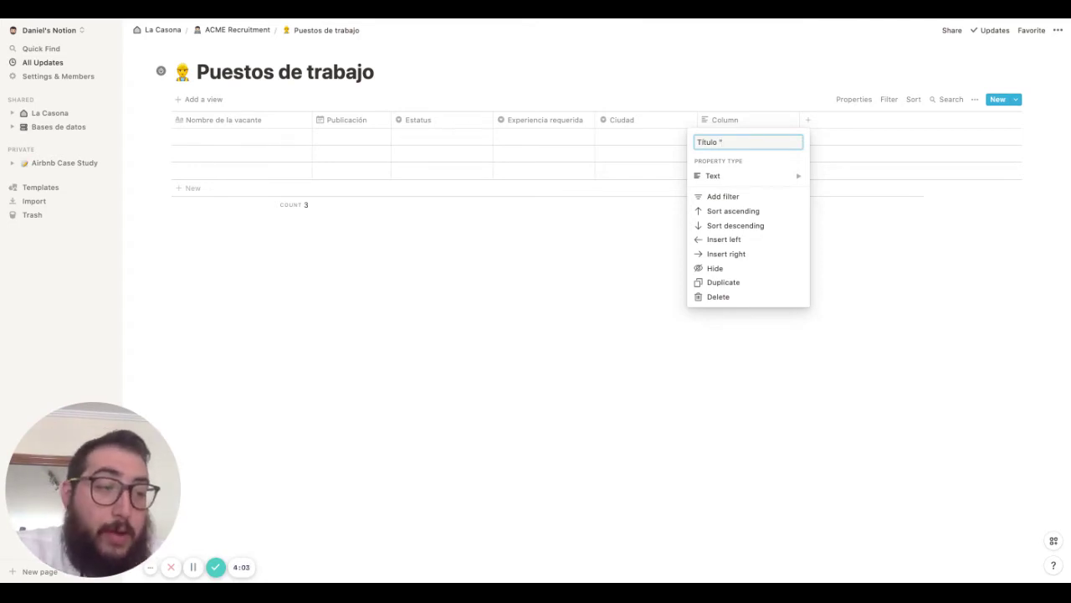
type("Estatus\"")
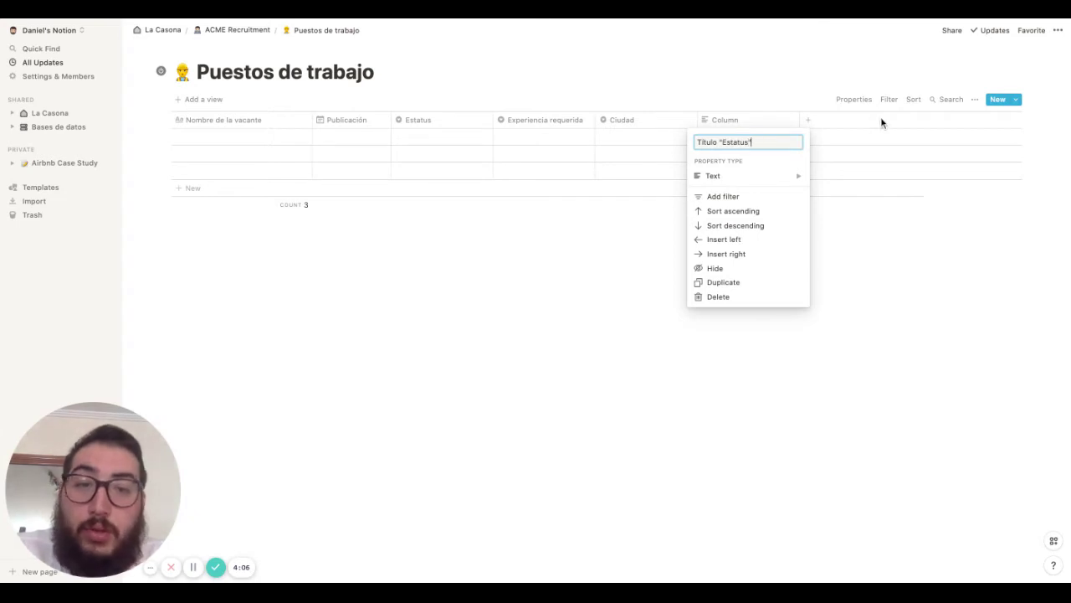
key("Return")
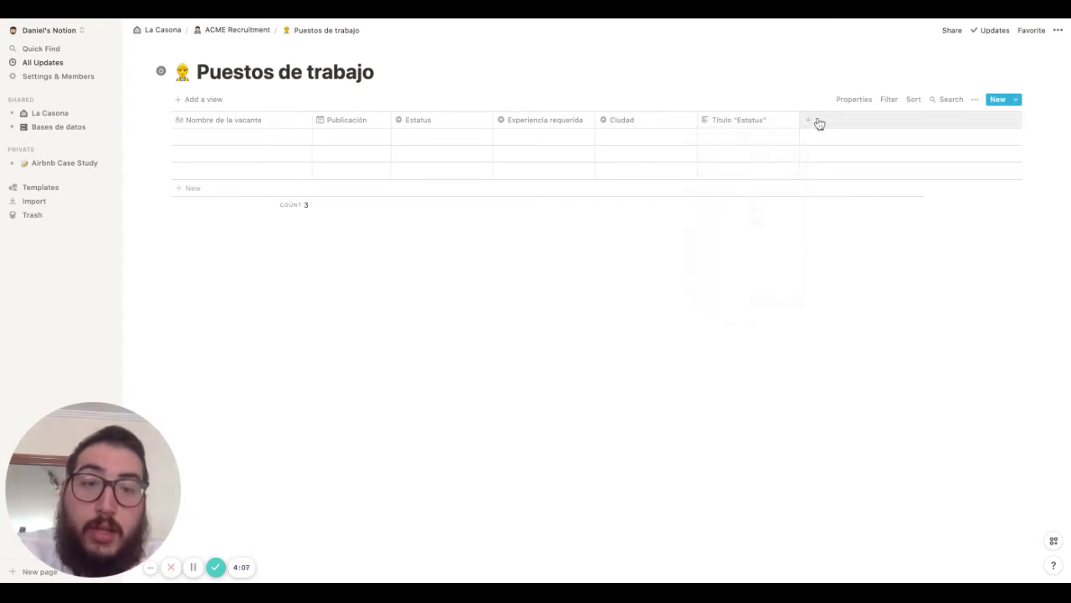
Add two more columns named Título "Fecha Publicación" and Título "# de candidatos"
left_click(815, 120)
type("Titulo ")
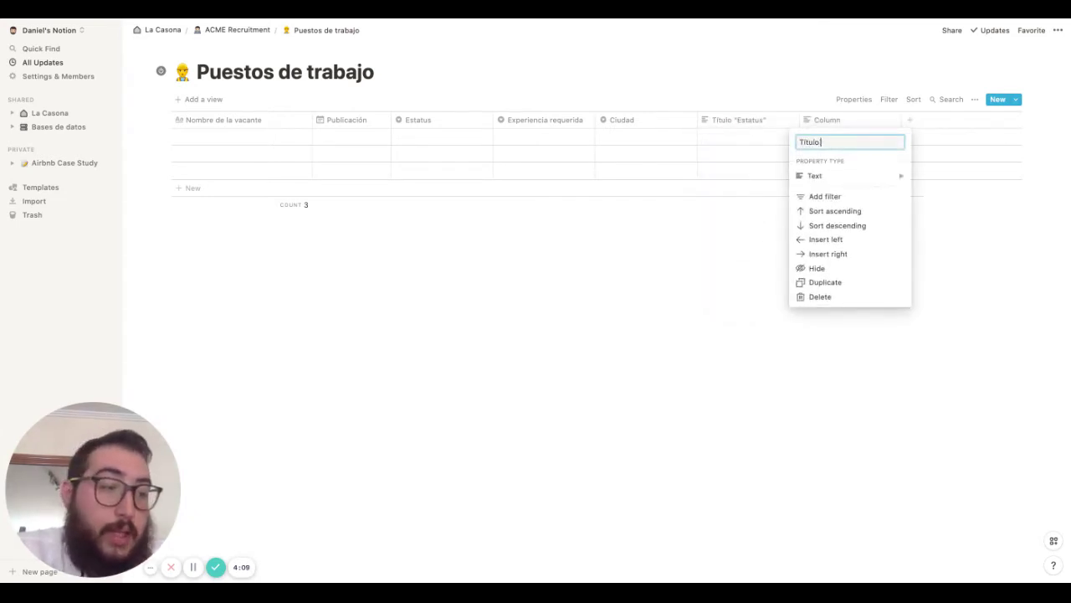
type("dFecha")
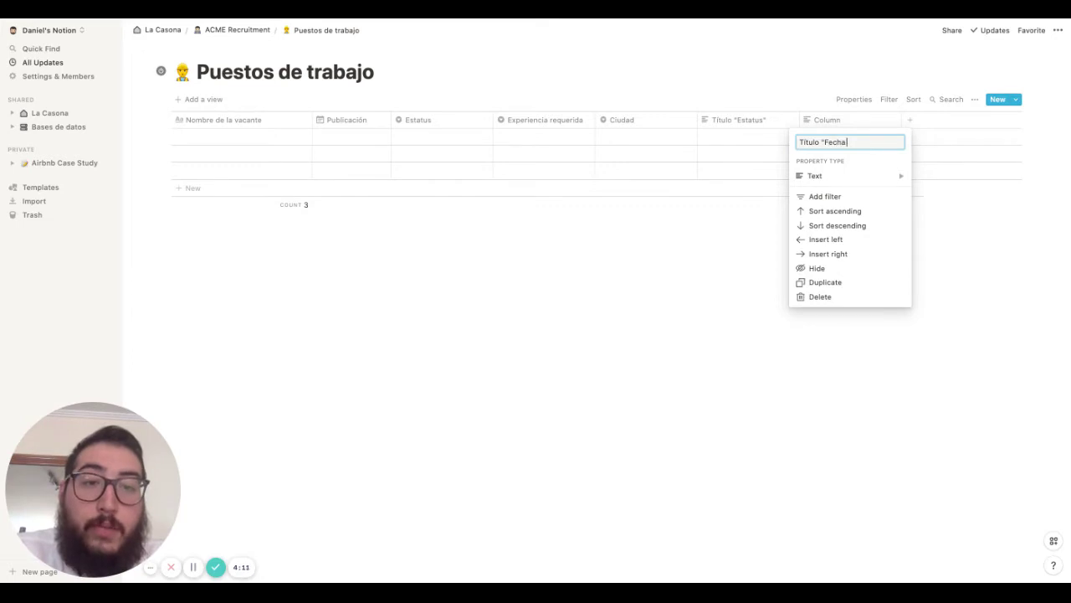
type(" Publicación")
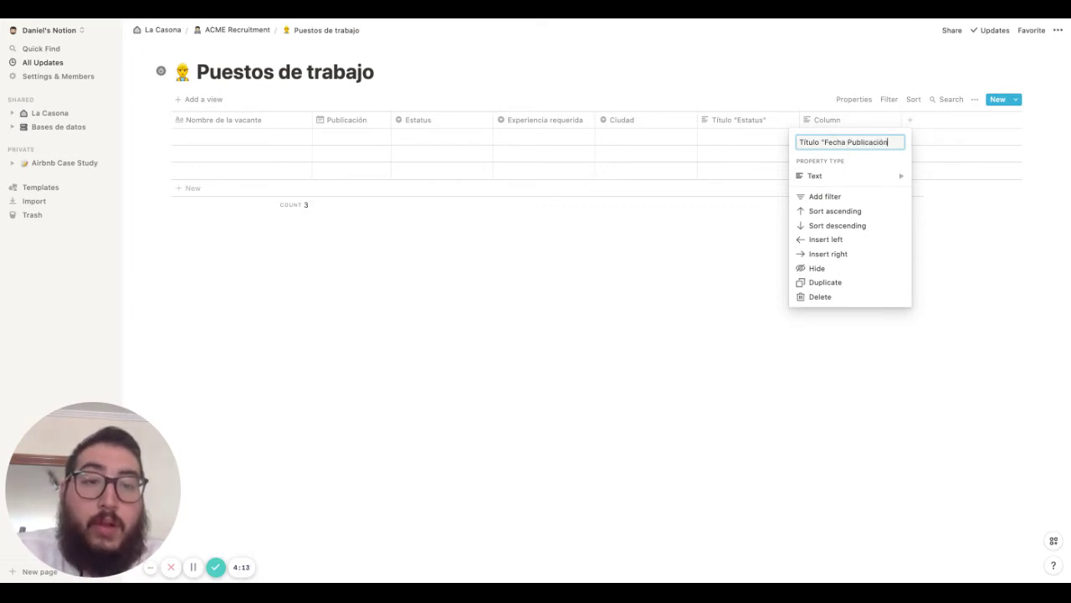
left_click(912, 121)
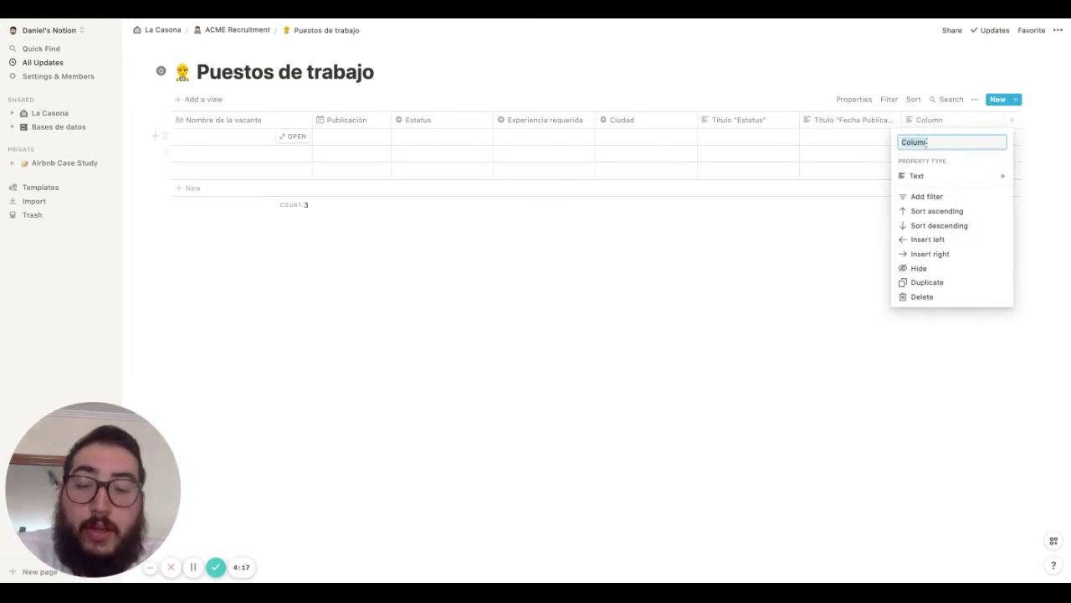
type("Título d")
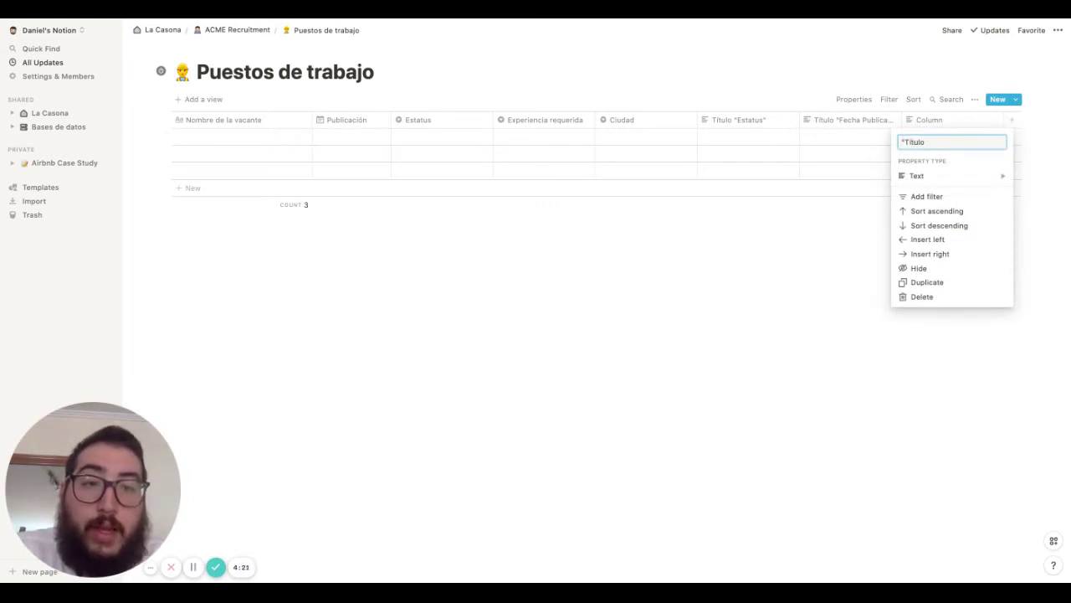
key("BackSpace")
key("BackSpace")
type("Tí")
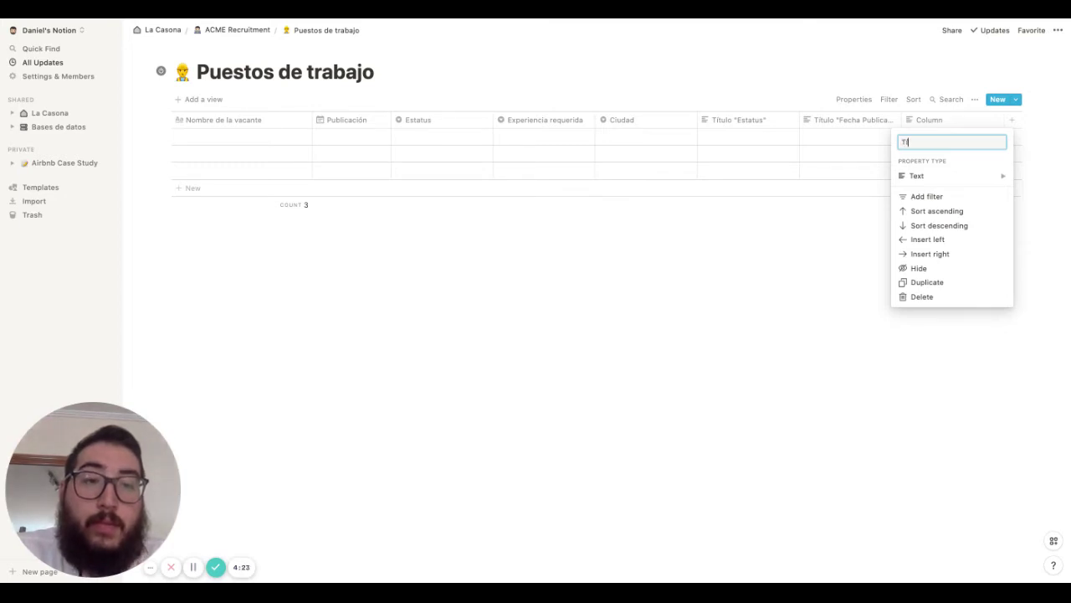
type("tulo \"")
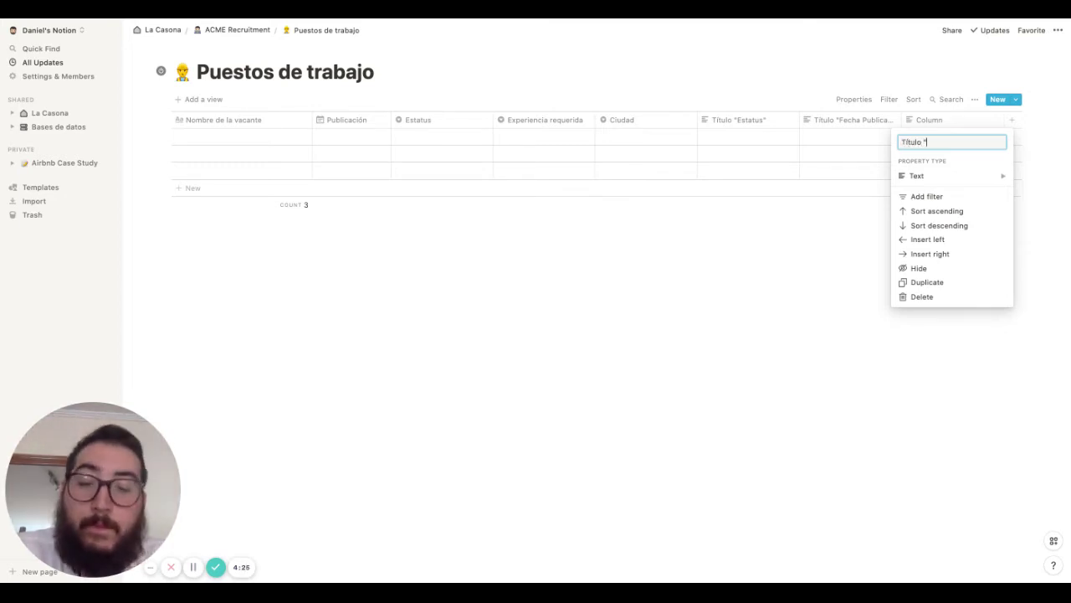
type("# de candidatos\"")
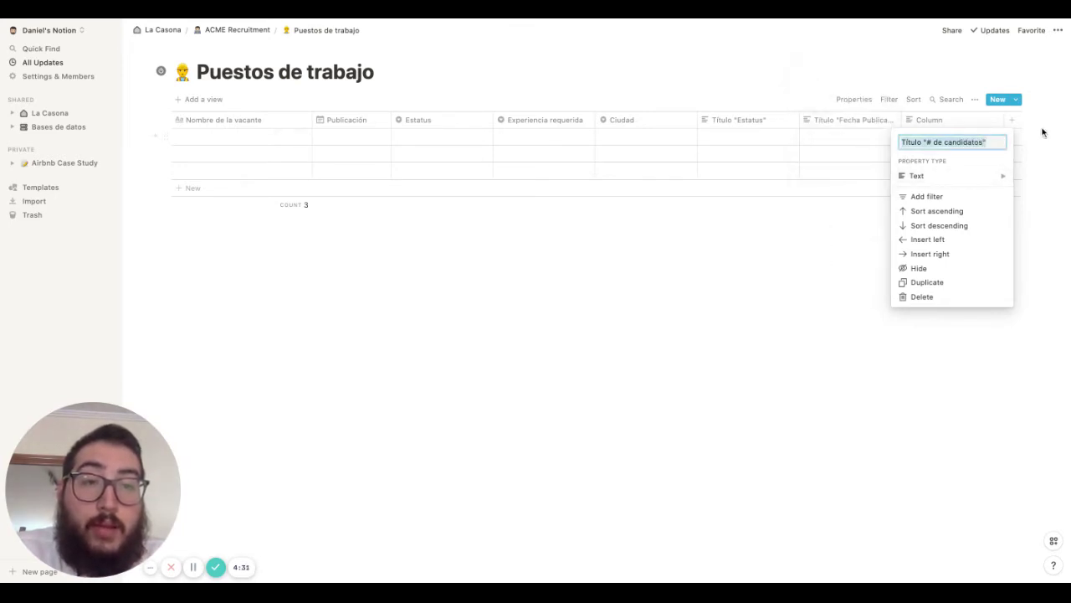
left_click(1038, 171)
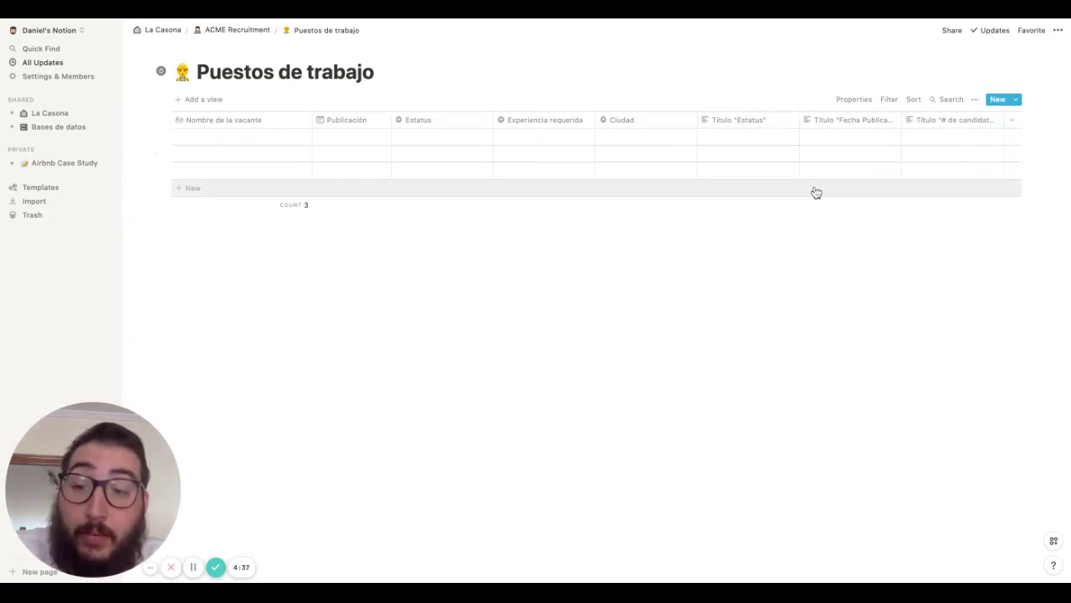
Enter Estatus, Fecha de publicación and # de candidatos in the first row's Título cells
left_click(758, 139)
type("T")
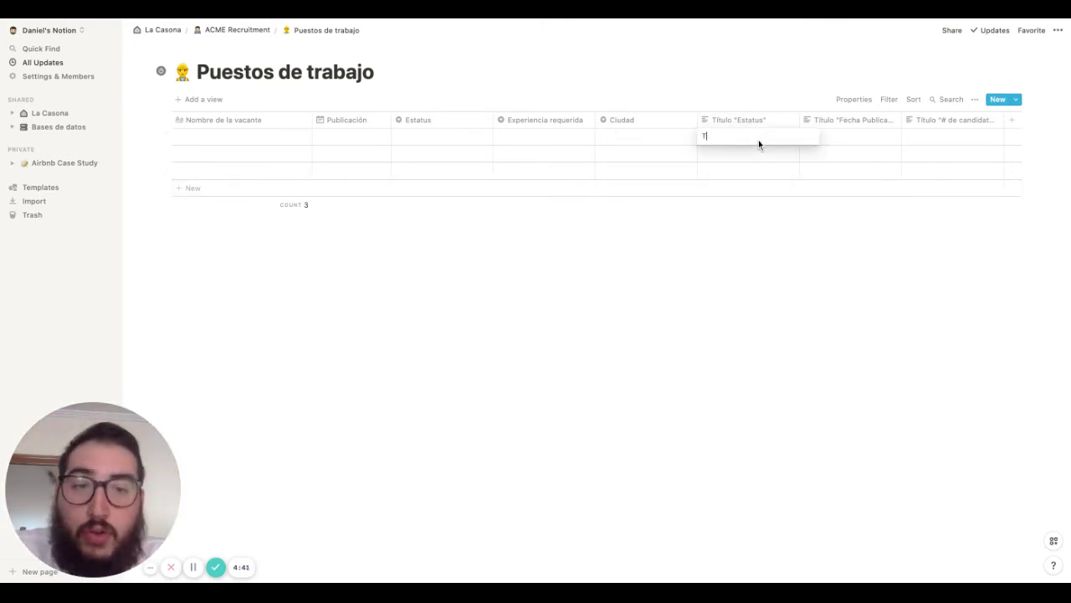
type("itulo")
key("BackSpace")
key("BackSpace")
key("BackSpace")
key("BackSpace")
key("BackSpace")
key("BackSpace")
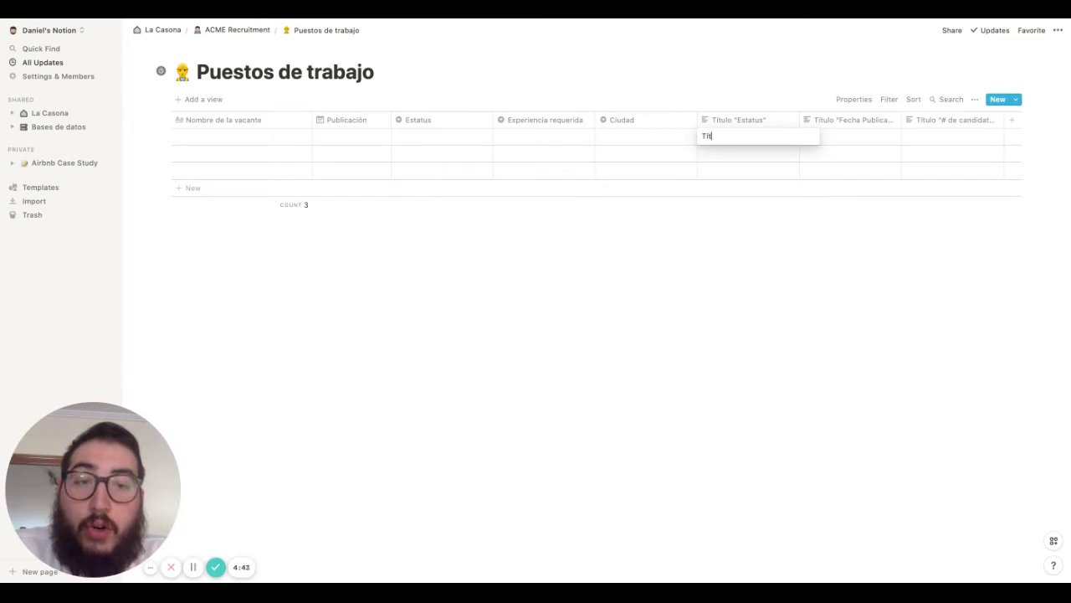
type("Est")
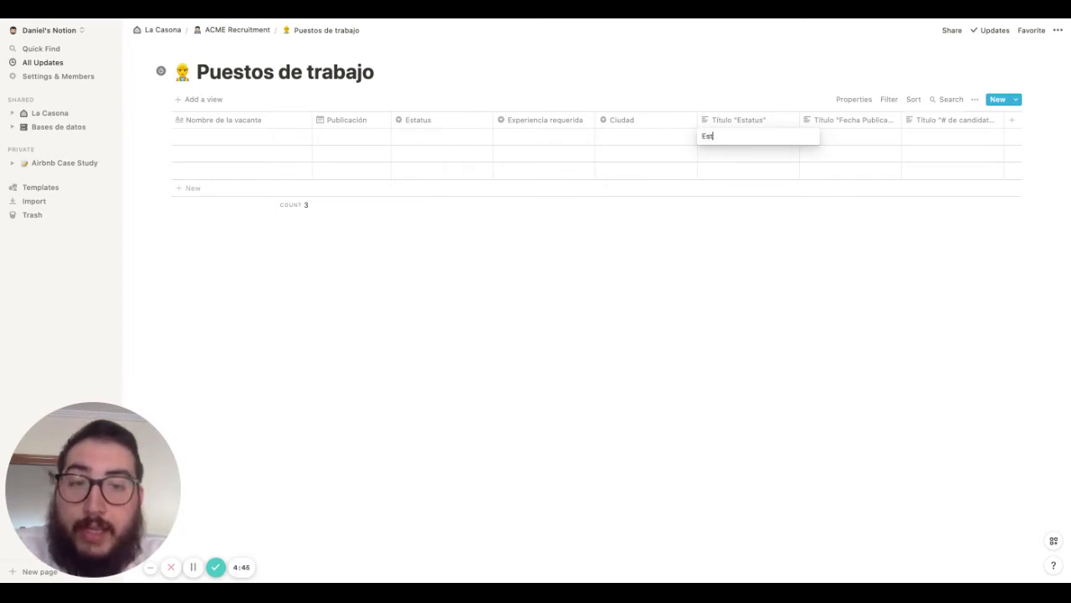
type("atus")
key("Return")
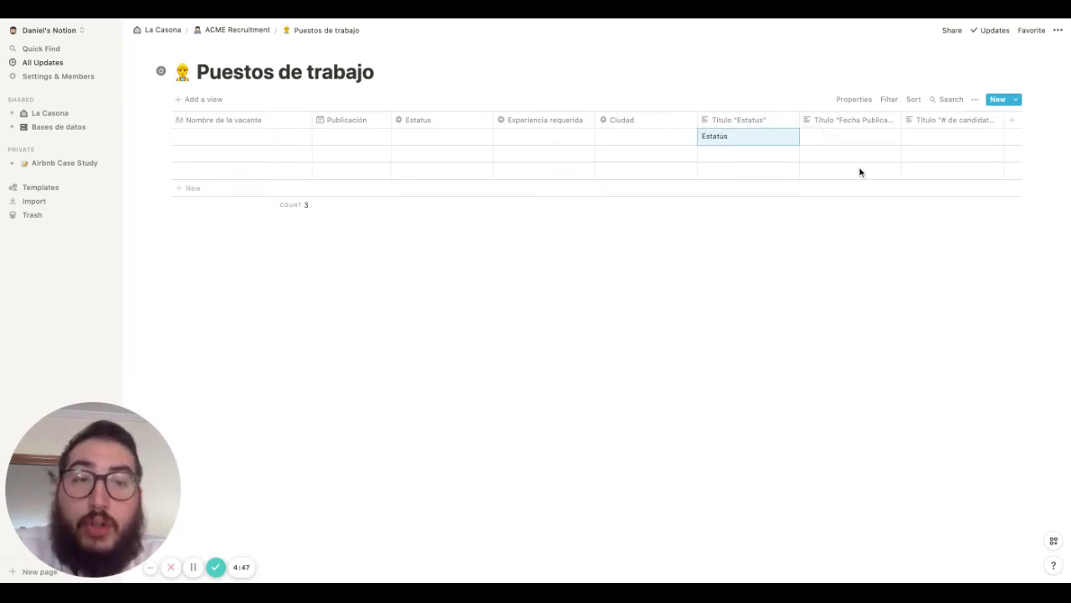
left_click(852, 131)
type("Fecha de")
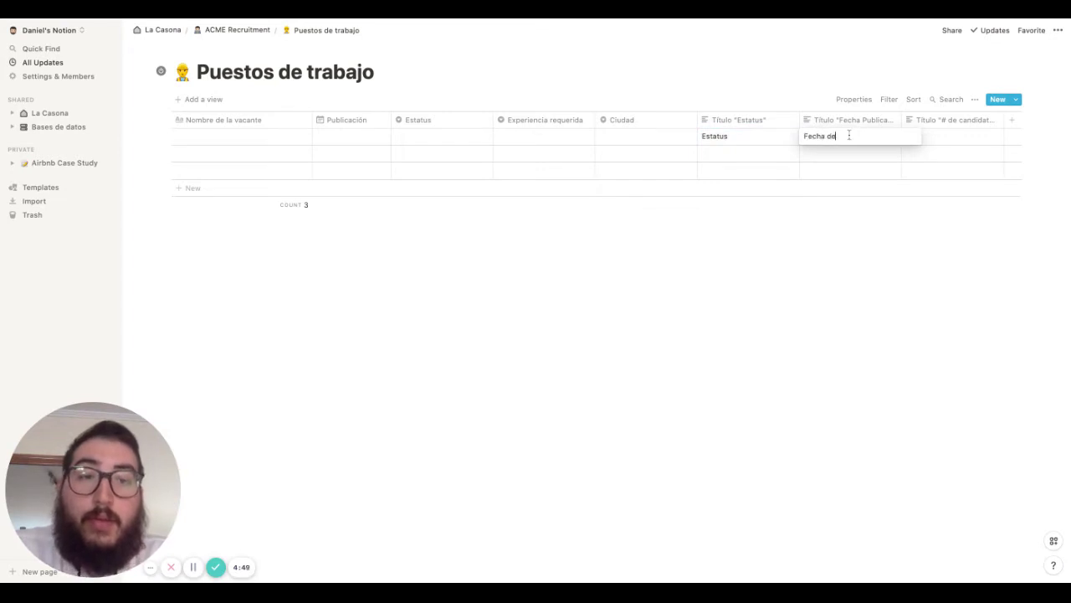
type(" publicación")
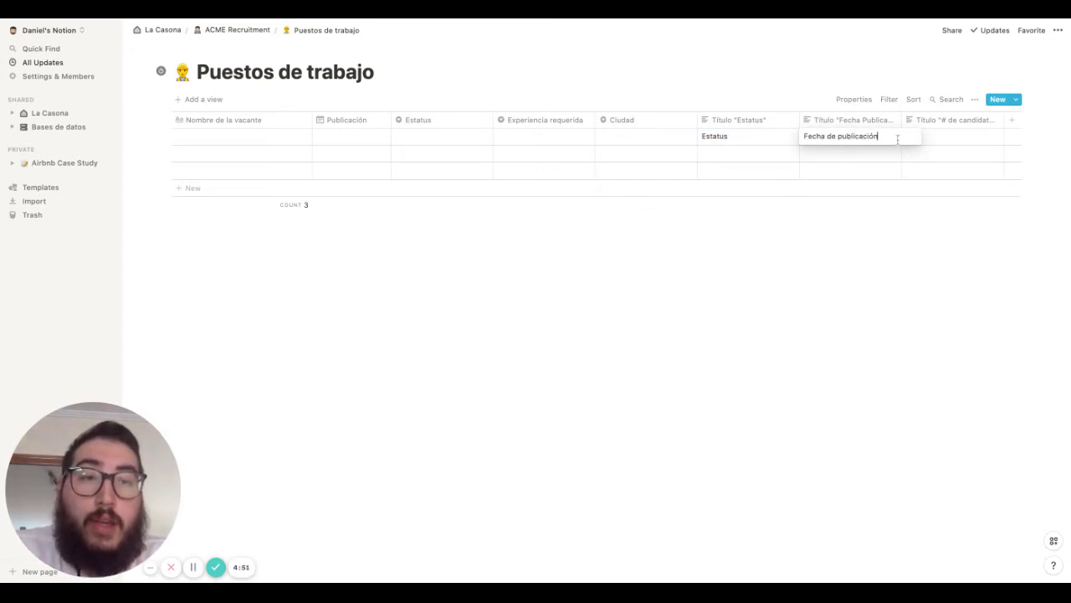
key("Return")
left_click(970, 140)
type("#")
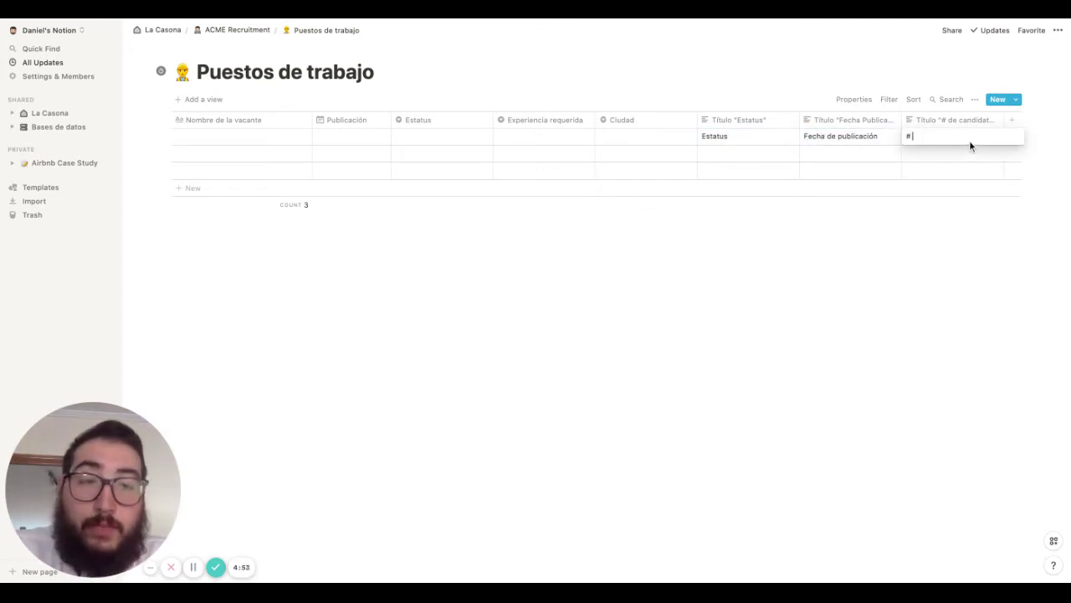
type(" de candidatos")
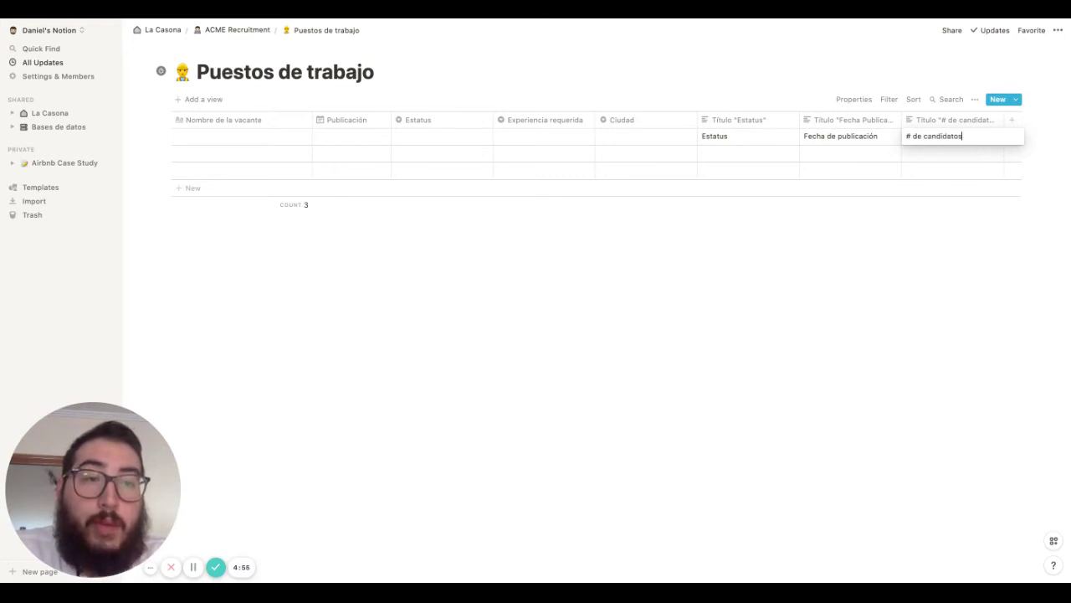
Make the three first-row labels bold
triple_click(949, 138)
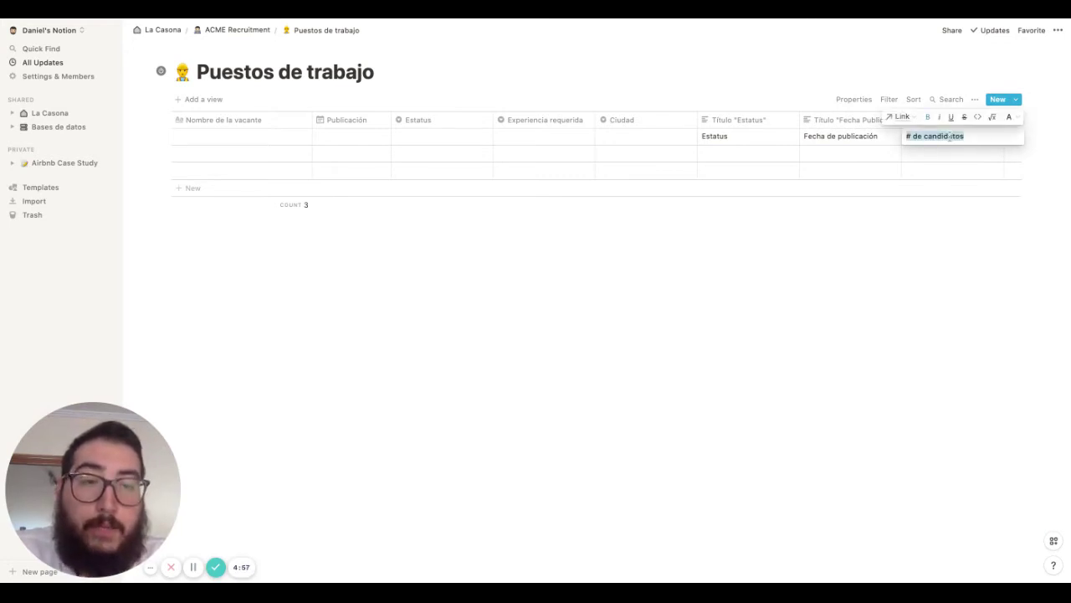
triple_click(860, 136)
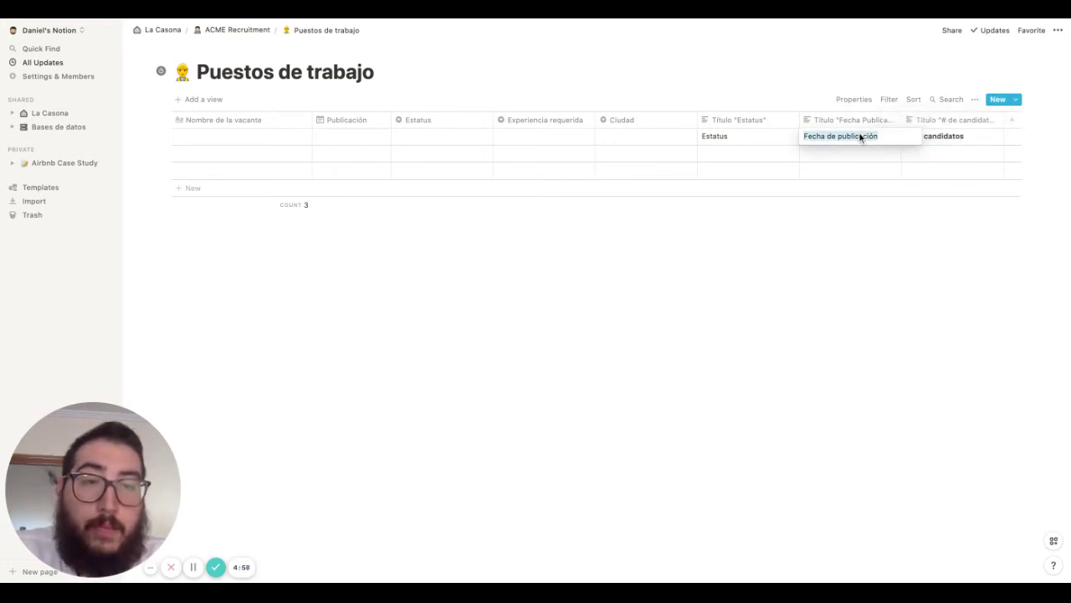
triple_click(724, 136)
key("Escape")
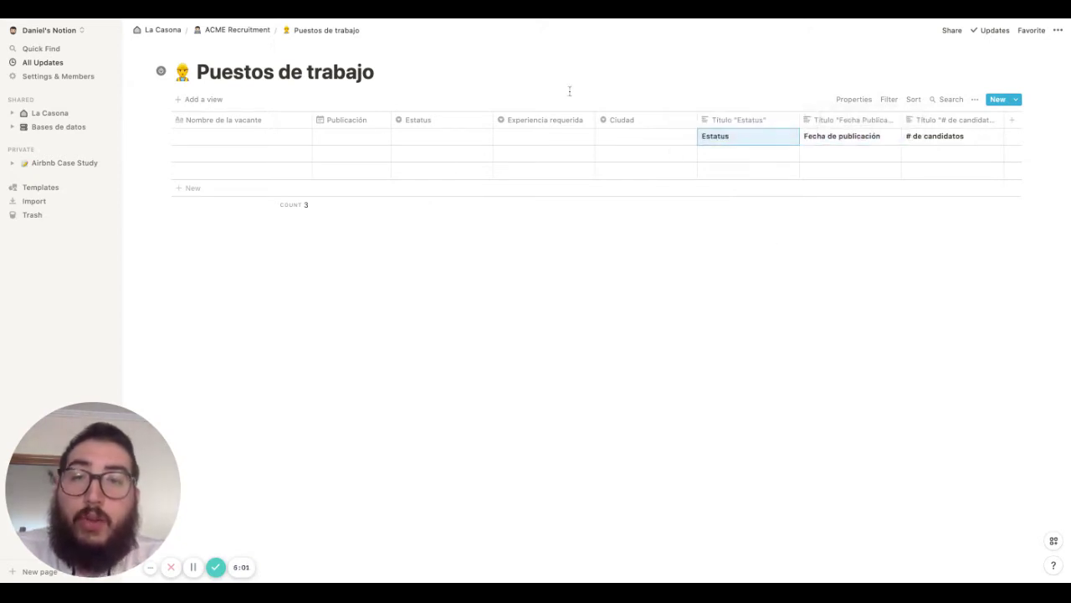
Back on ACME Recruitment, add a full-page table block below Puestos de trabajo
left_click(220, 32)
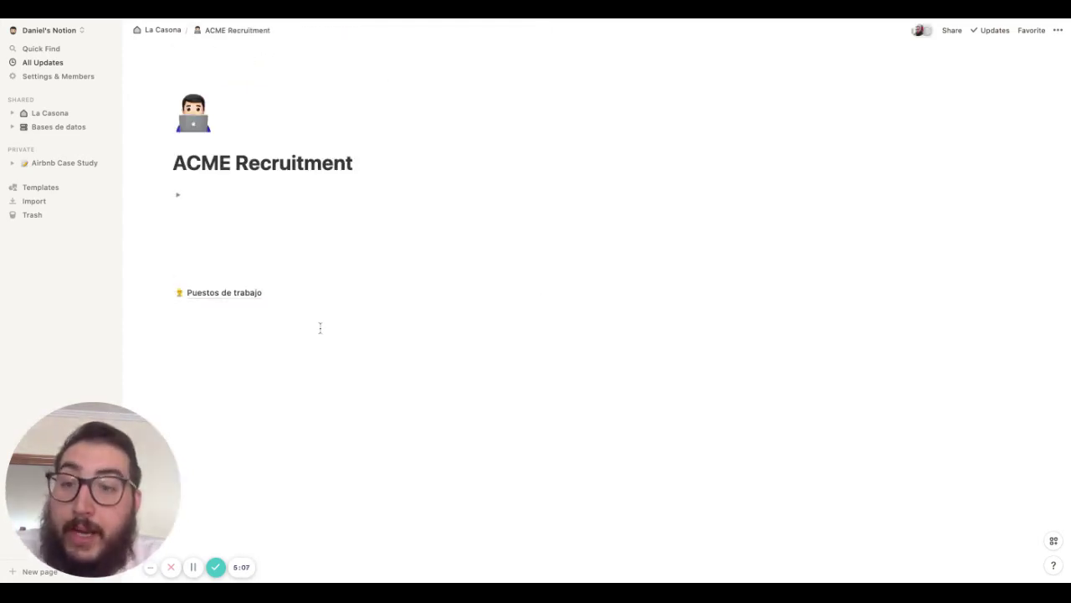
left_click(216, 292)
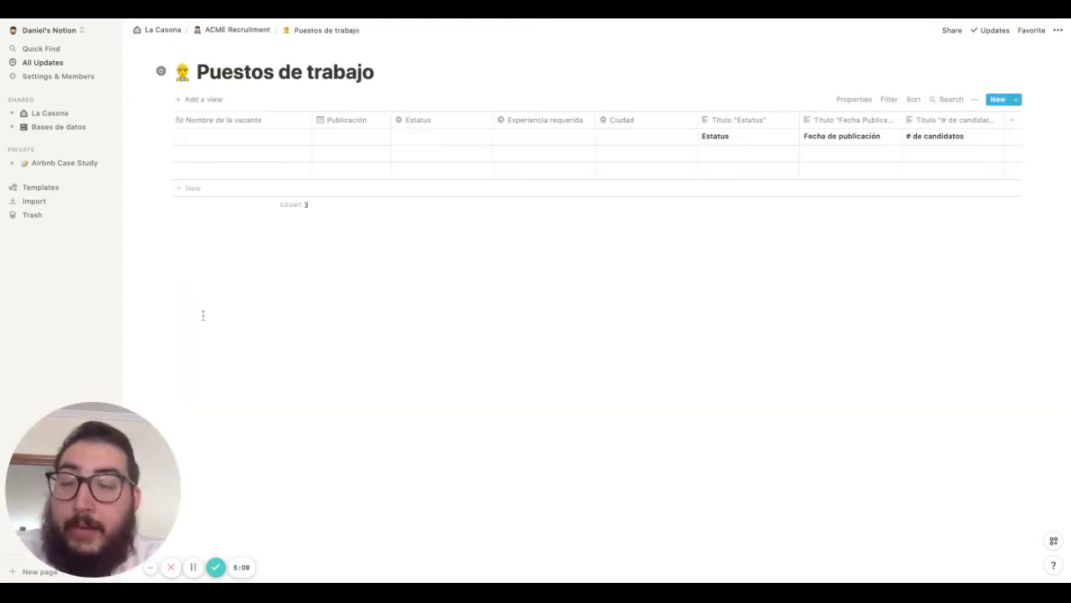
left_click(249, 32)
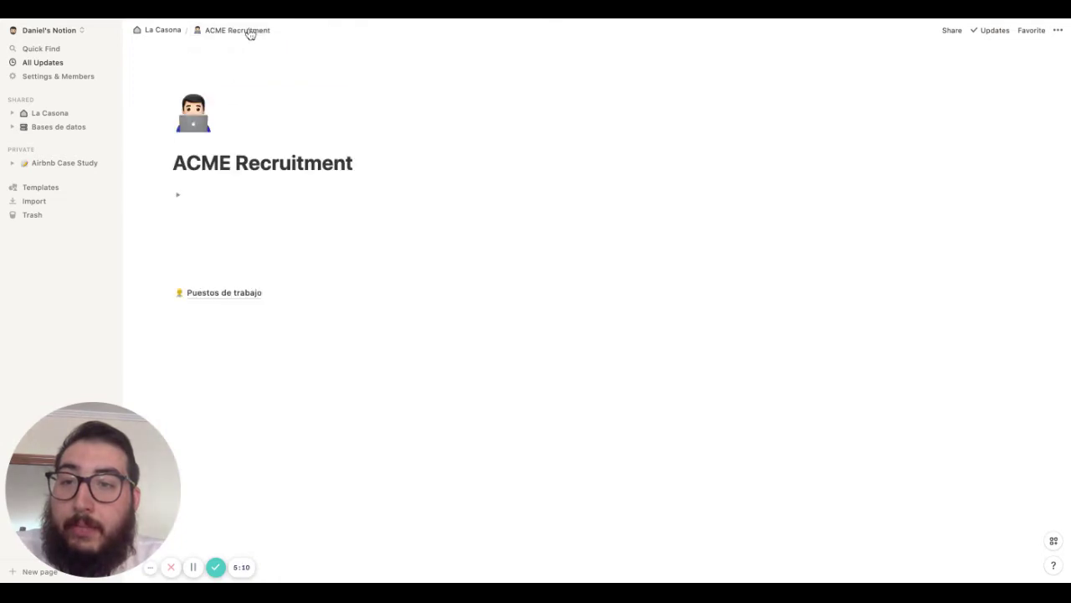
left_click(209, 276)
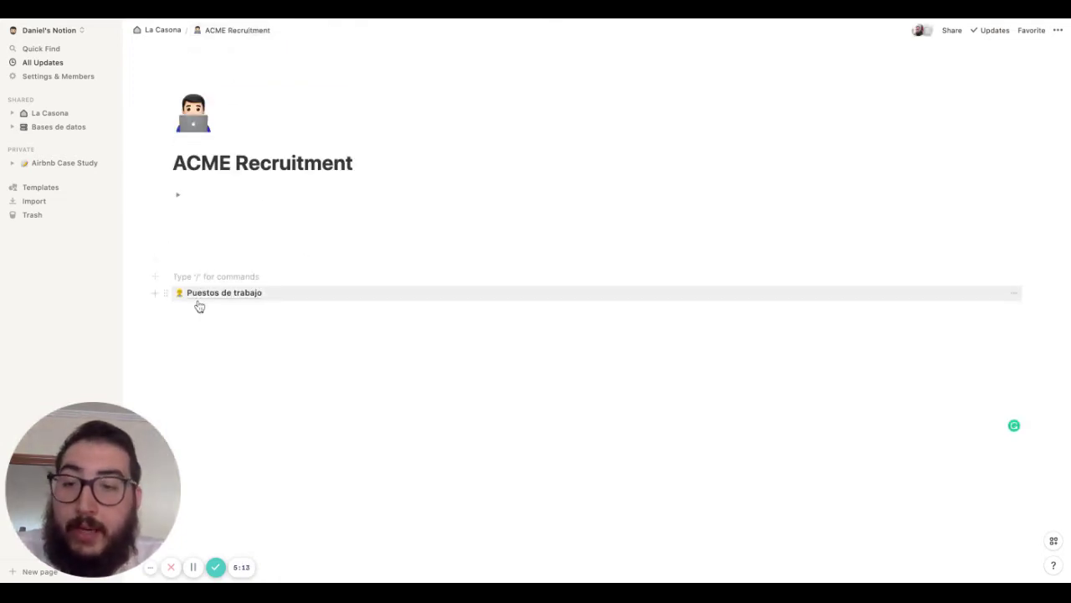
left_click(197, 310)
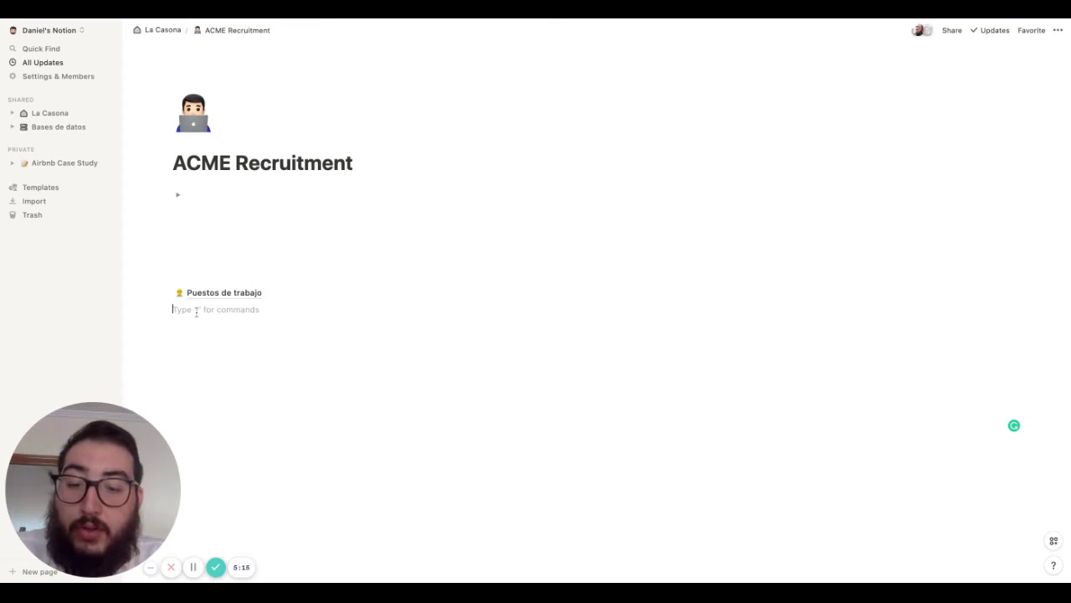
type("/table")
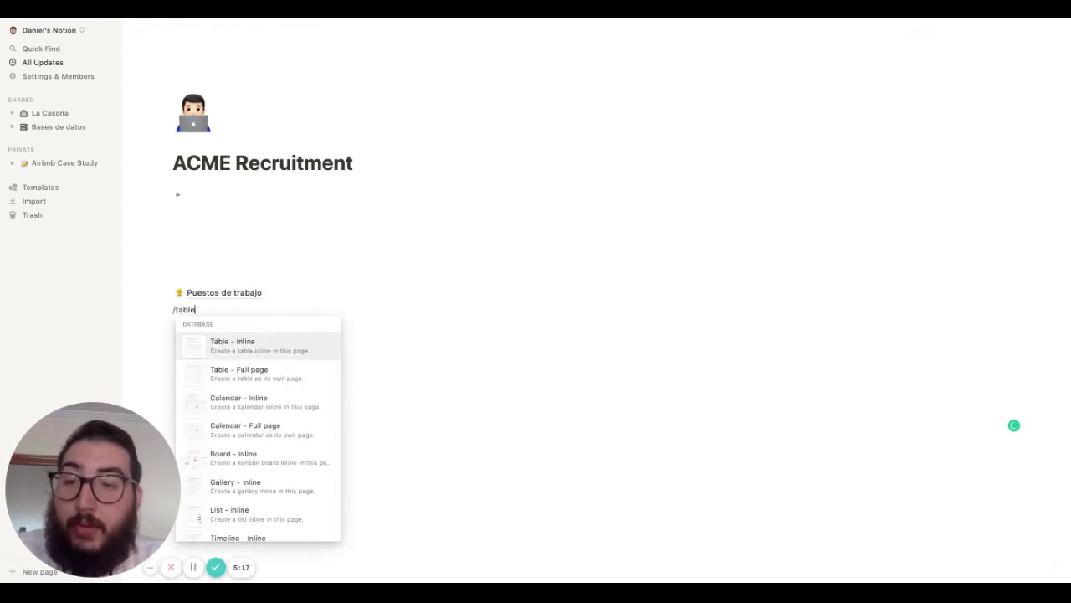
left_click(224, 376)
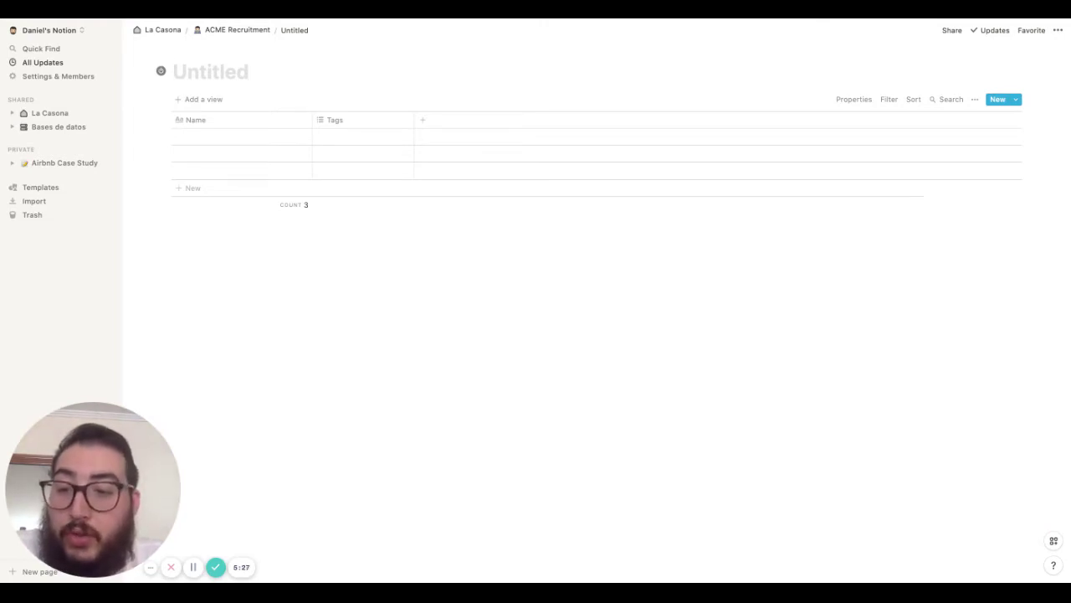
Title the new table 'Candidatos' and give it a woman emoji icon
type("Candidatos")
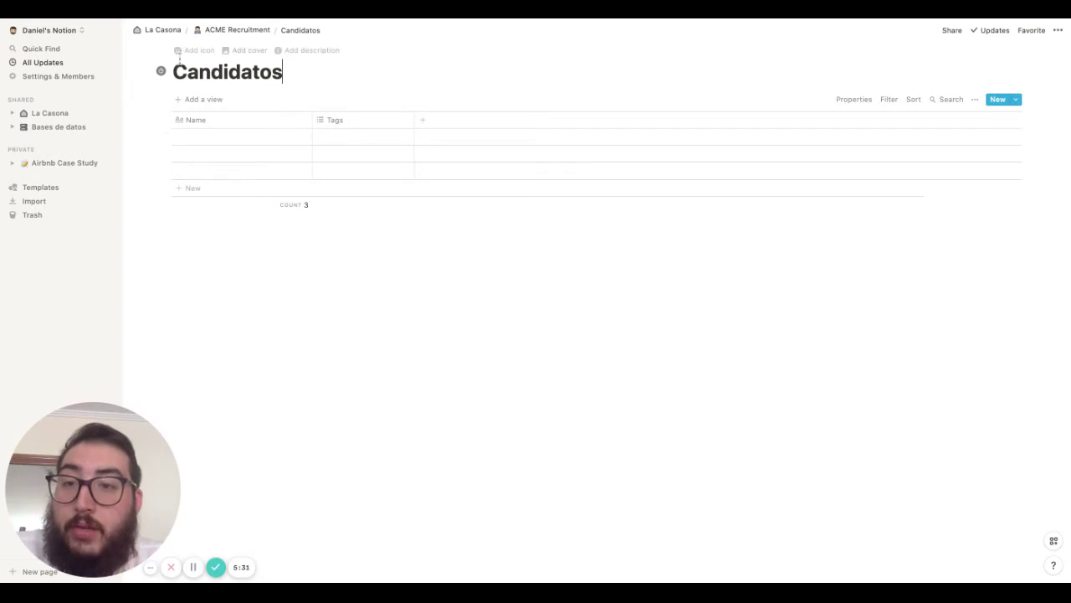
left_click(179, 49)
left_click(185, 77)
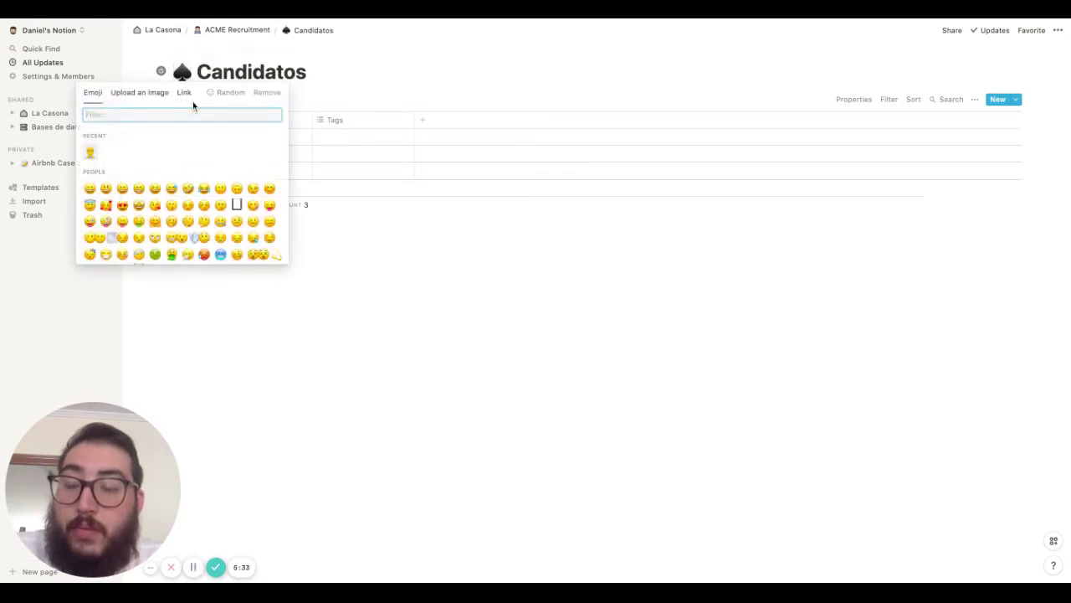
type("person")
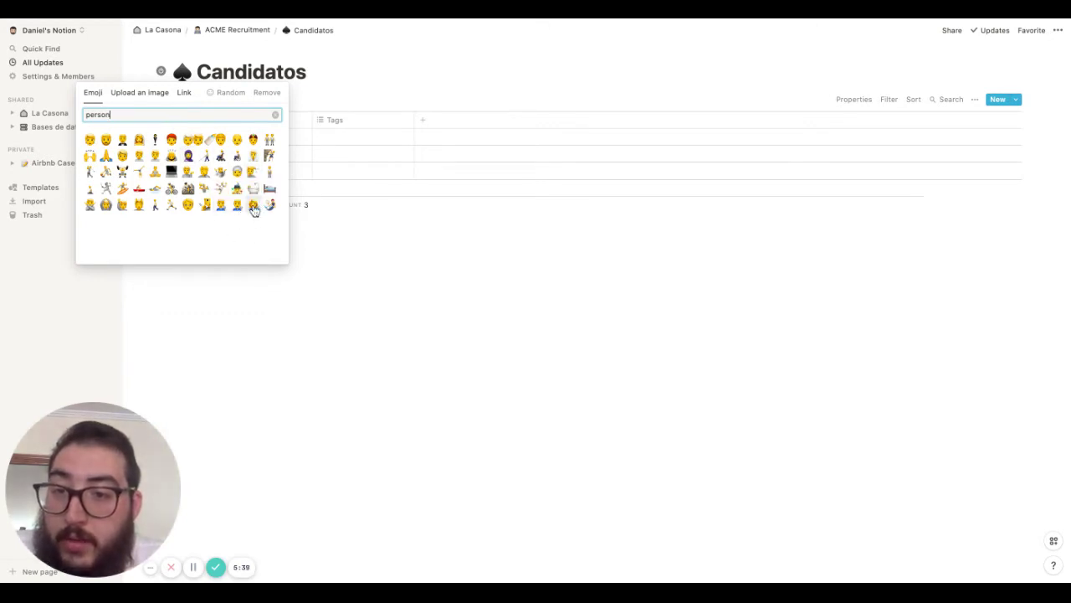
left_click(252, 207)
left_click(230, 224)
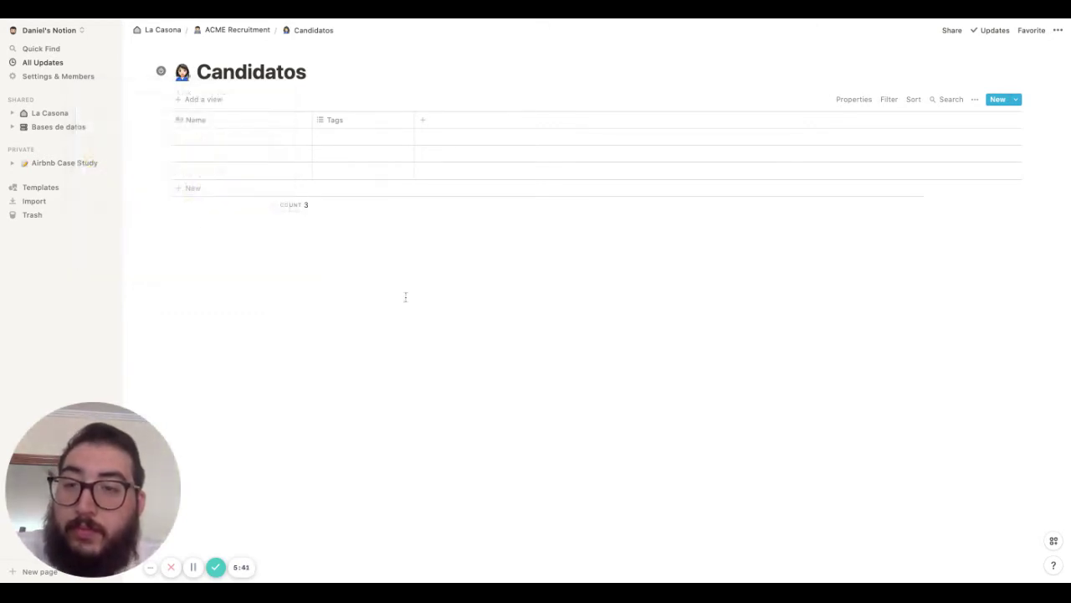
Rename Name to 'Nombre del candidato' and Tags to 'Puesto de trabajo'
left_click(230, 128)
type("Nombre")
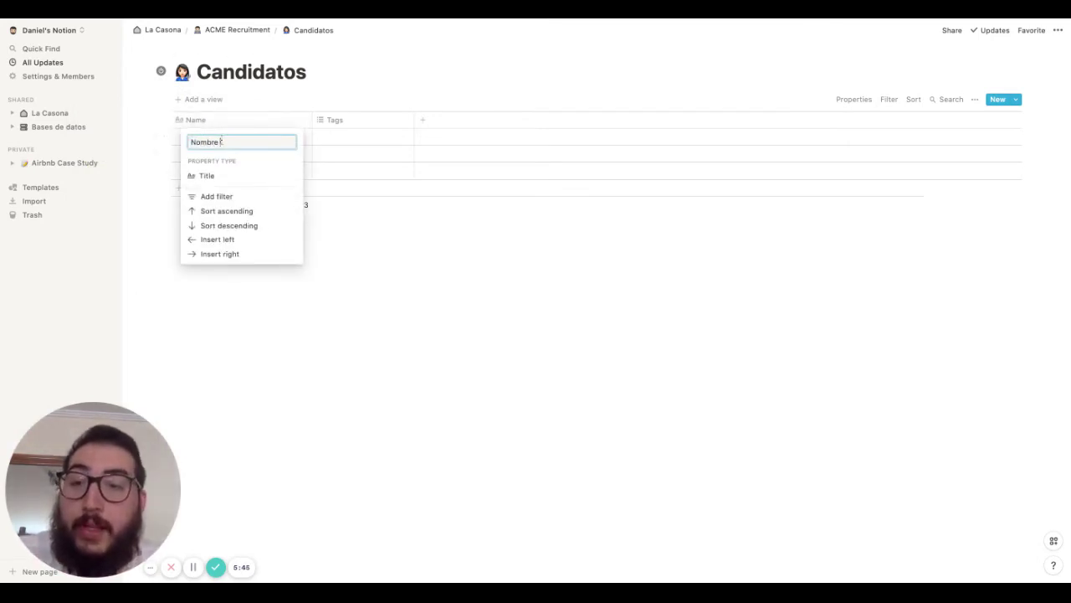
type(" del candidato")
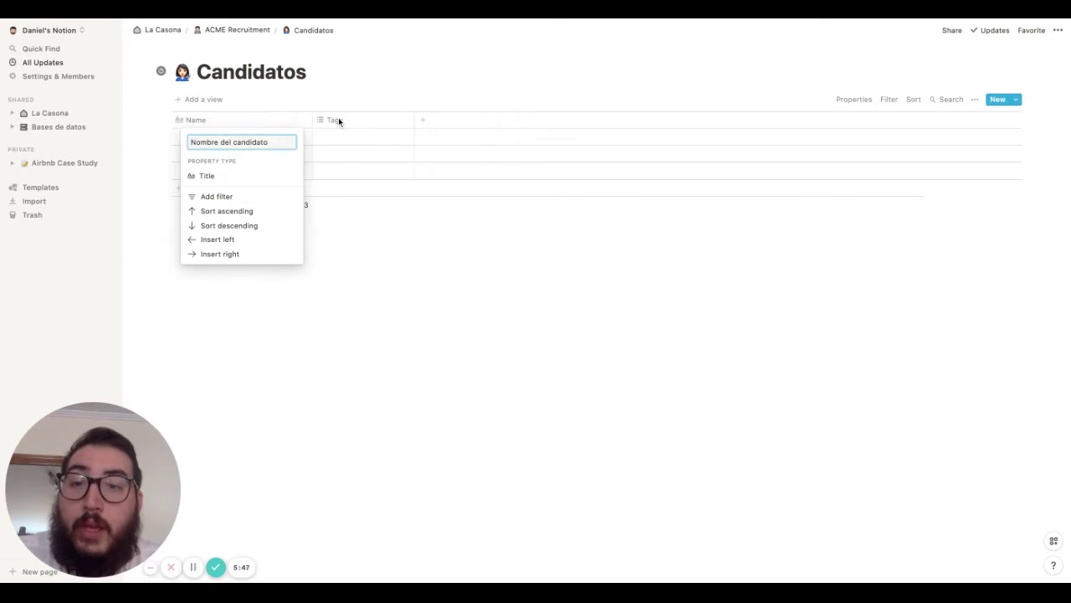
left_click(339, 121)
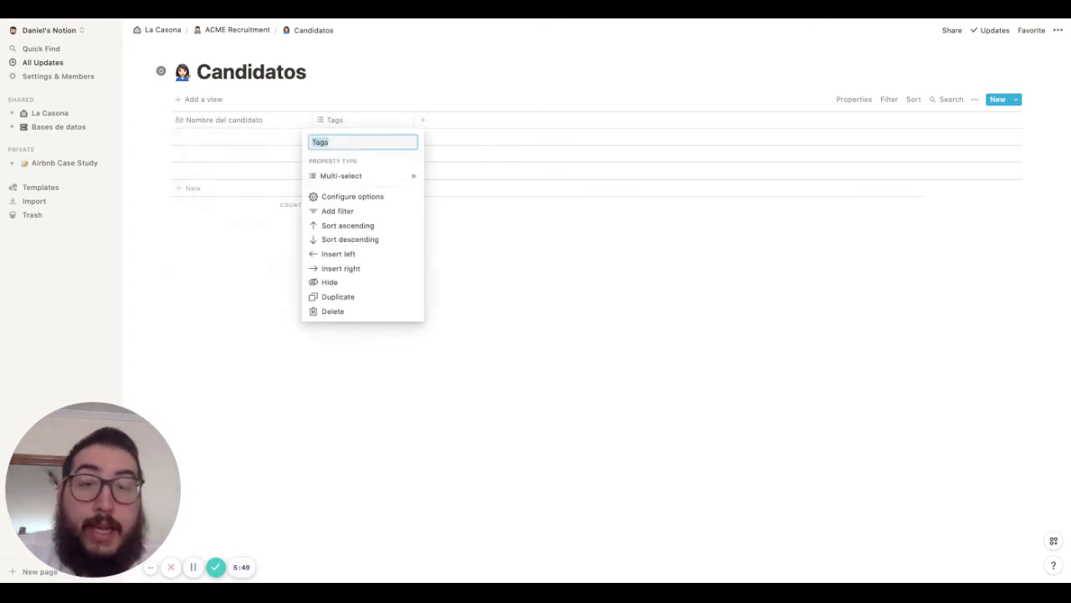
left_click(352, 126)
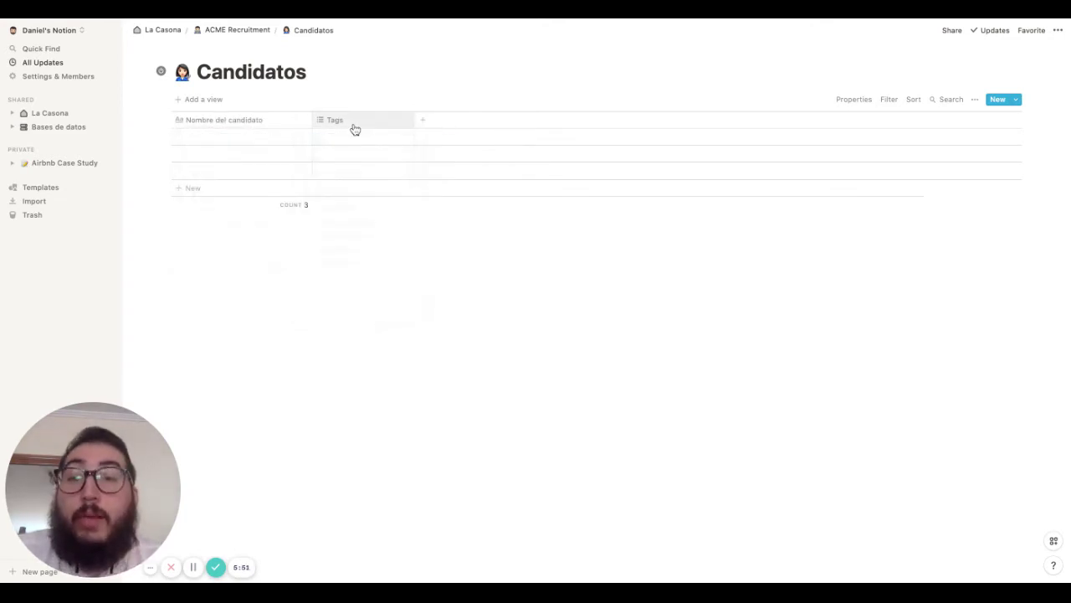
left_click(353, 127)
type("Puesto ")
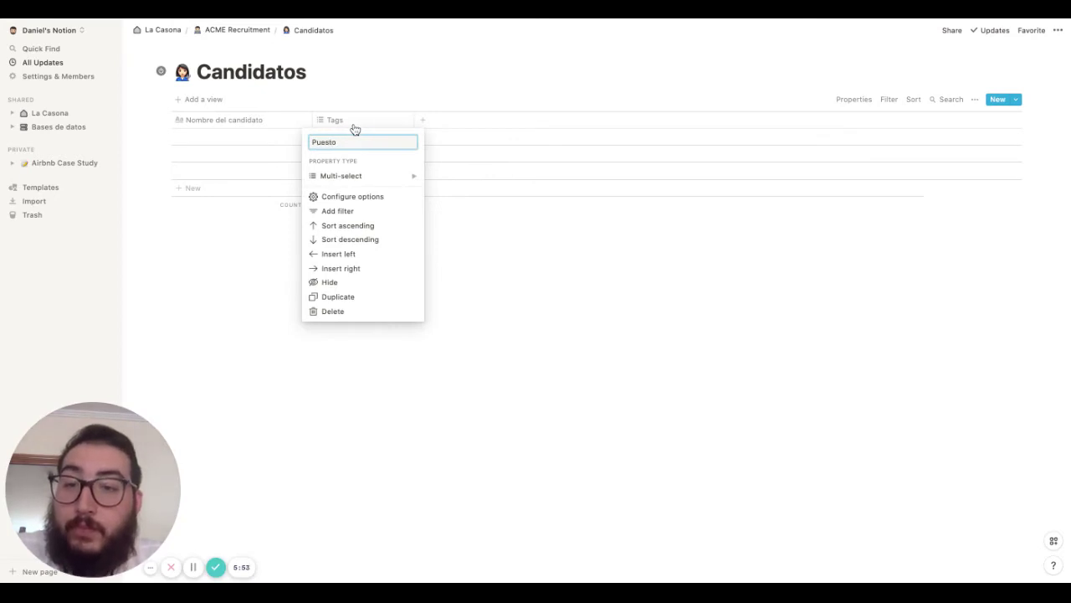
type("de trab")
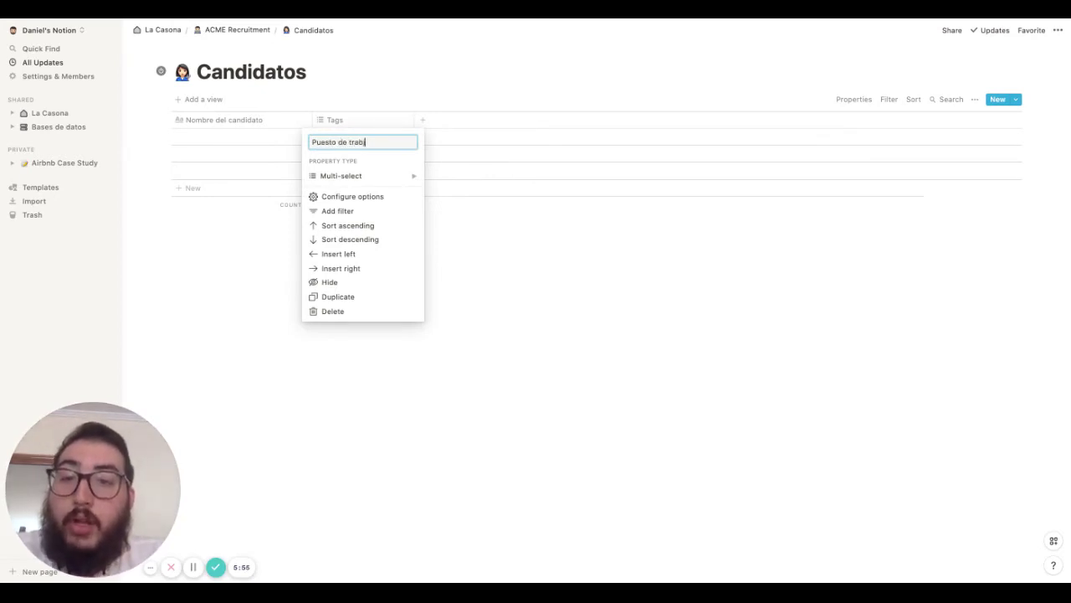
type("ajo")
Make Puesto de trabajo a Relation linked to the Puestos de trabajo database
mouse_move(405, 174)
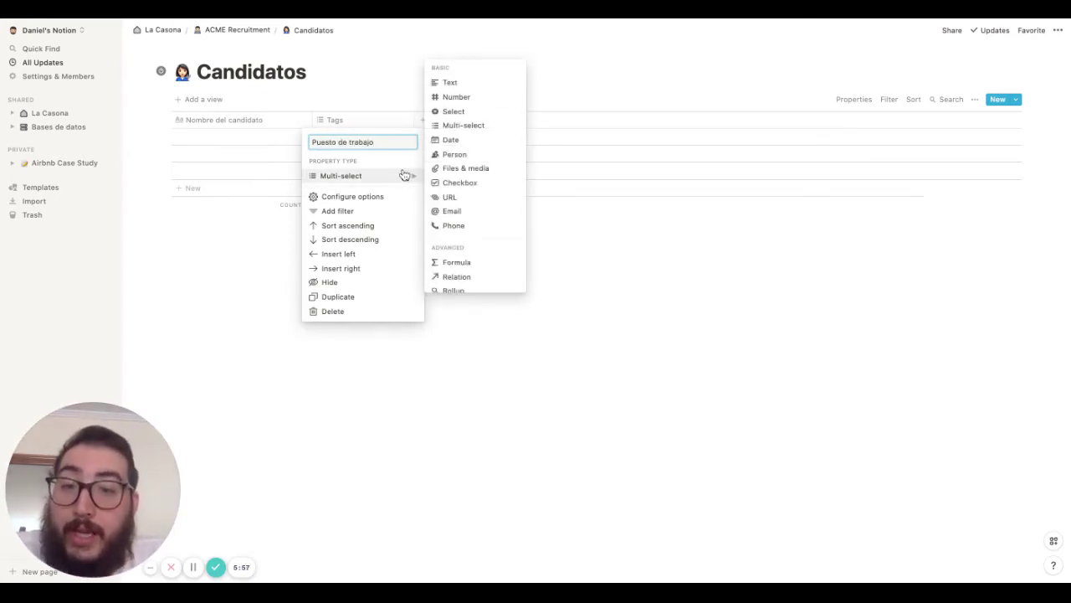
scroll(461, 238, "down", 3)
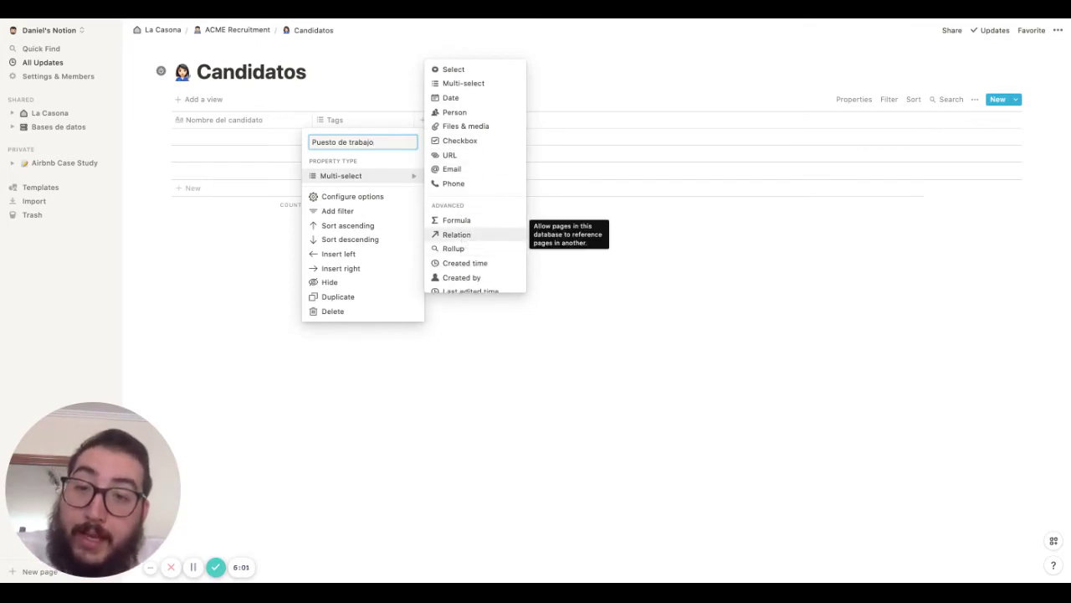
left_click(457, 234)
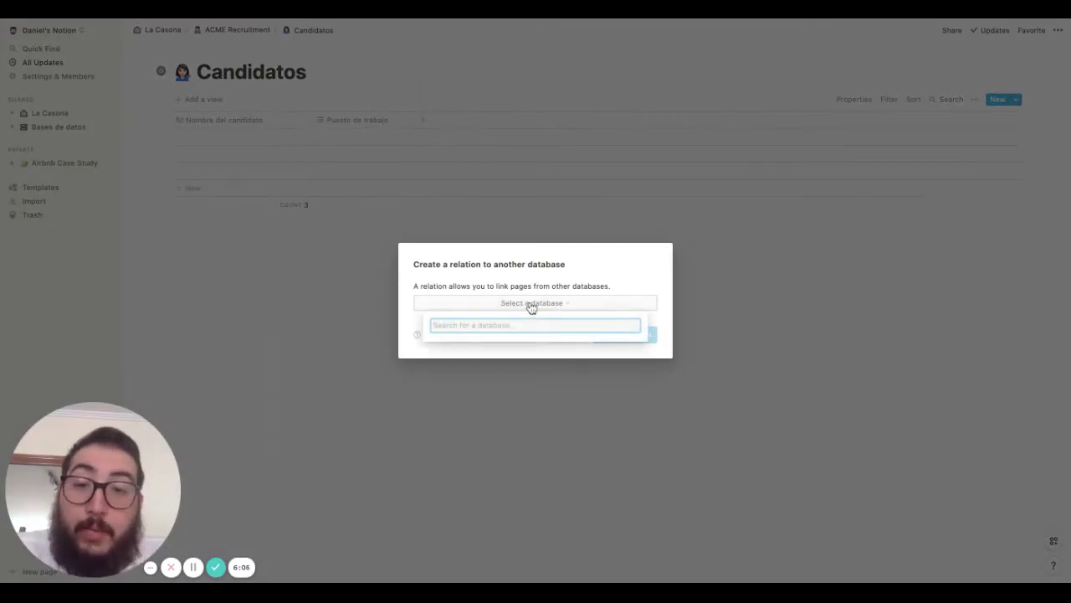
type("Puestos de trabajo")
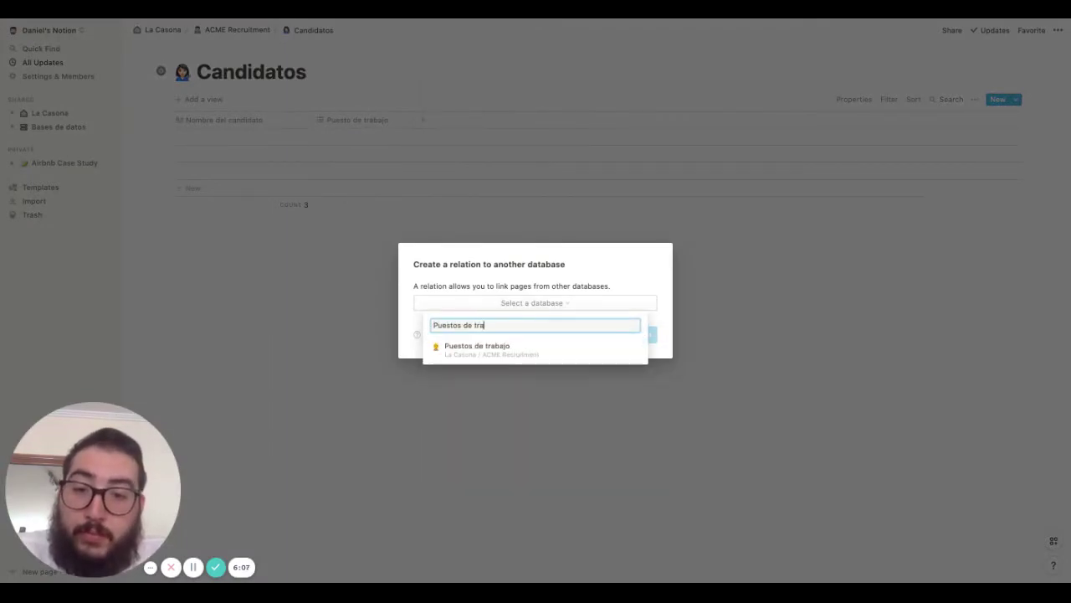
left_click(534, 349)
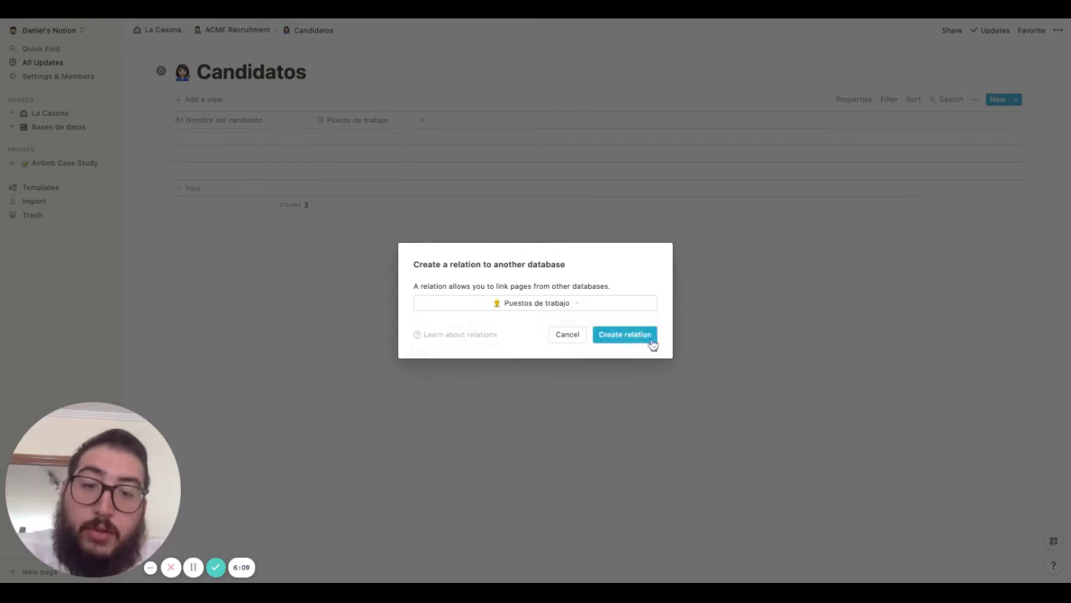
left_click(636, 336)
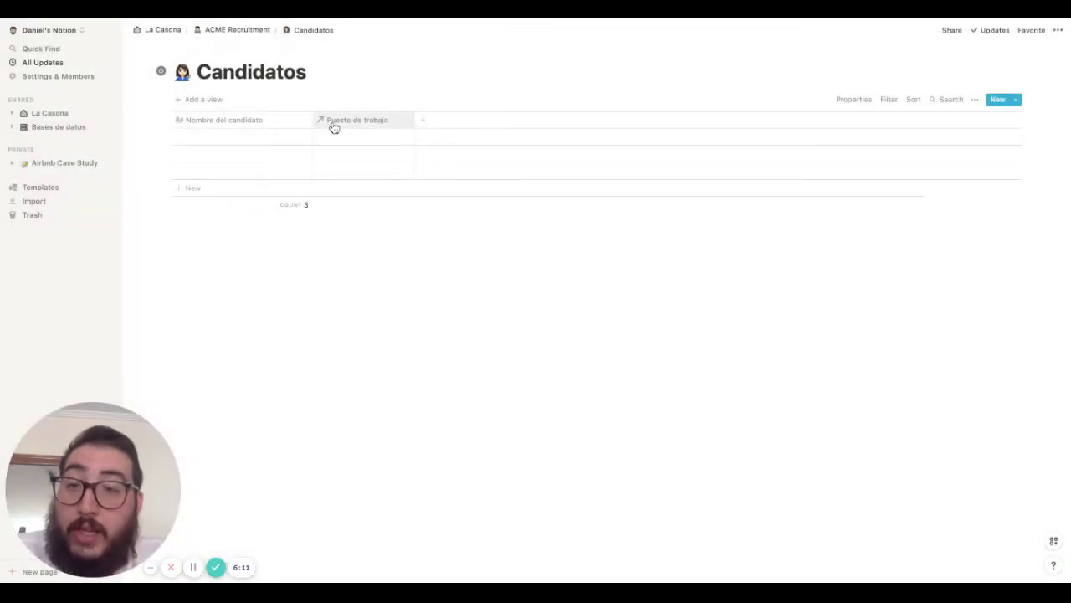
Add a Select column named 'Estatus' to Candidatos
left_click(452, 122)
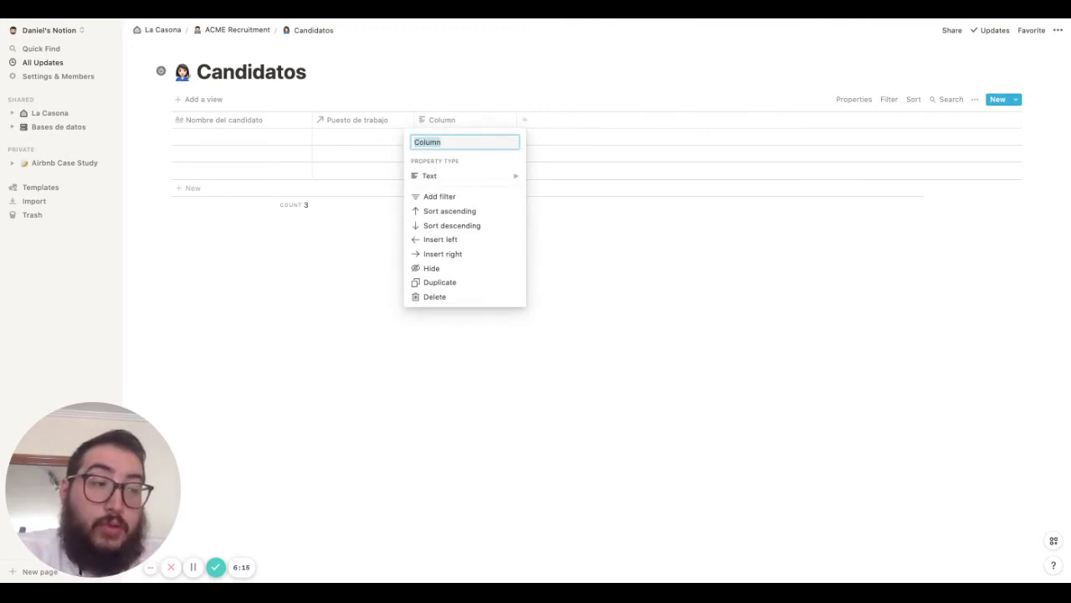
type("Estatus")
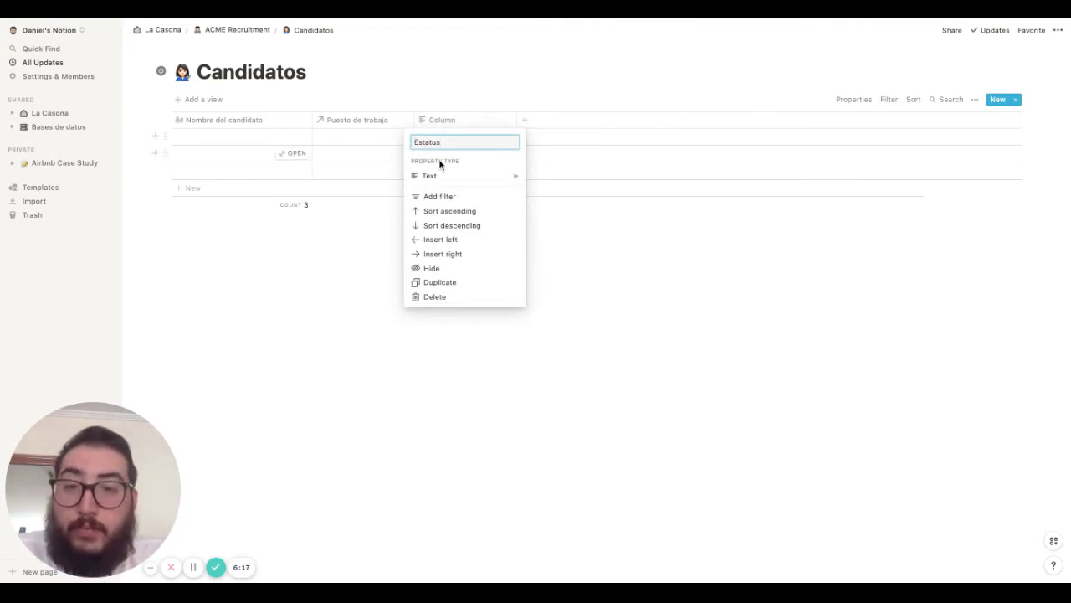
mouse_move(443, 180)
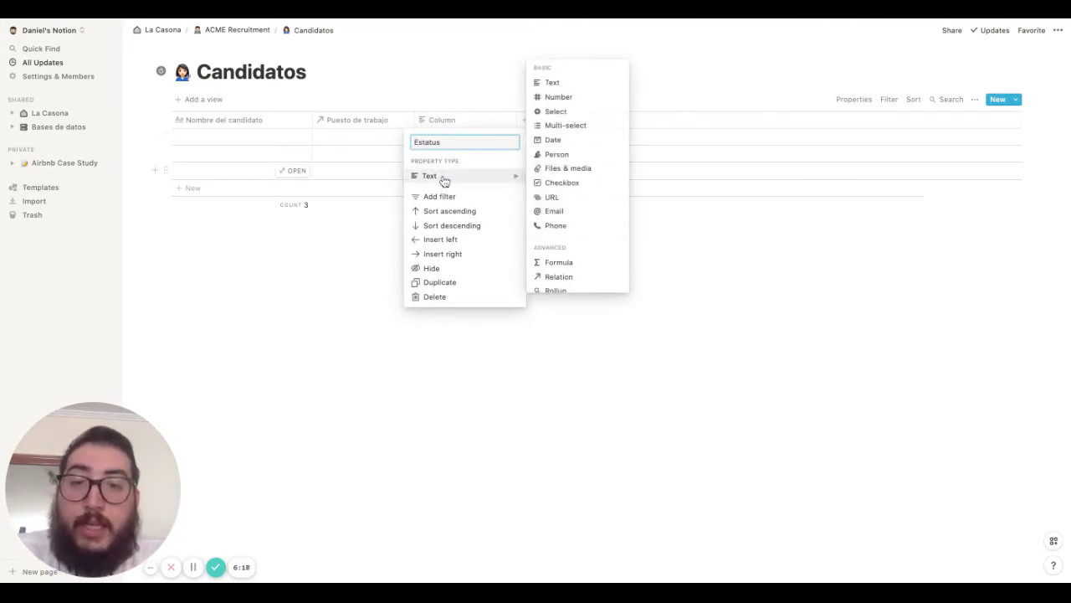
left_click(577, 115)
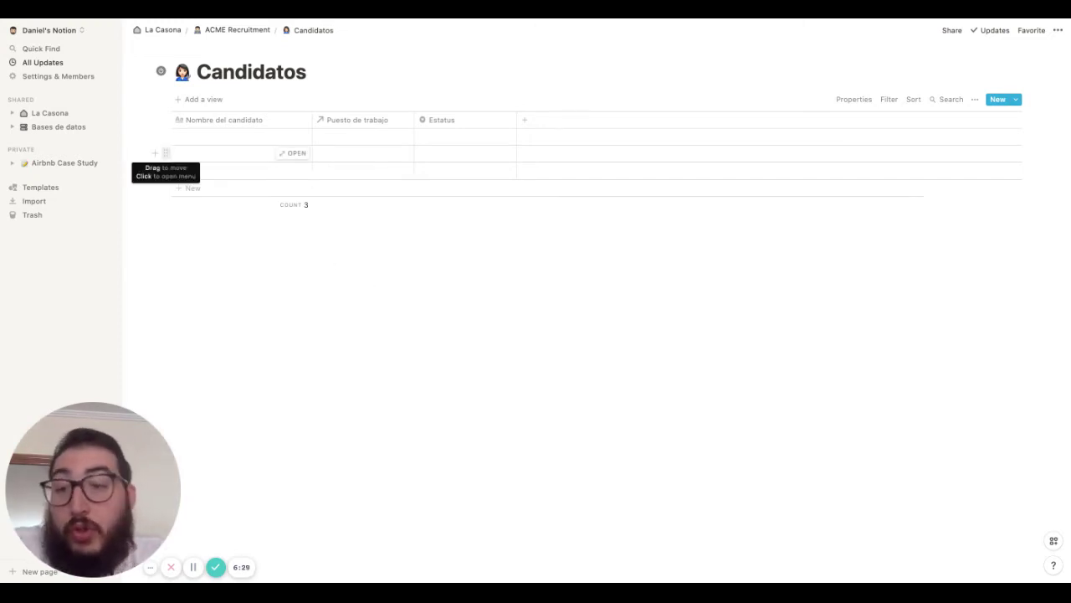
Delete the second empty row and add a 'Teléfono' phone number column
left_click(166, 153)
left_click(67, 119)
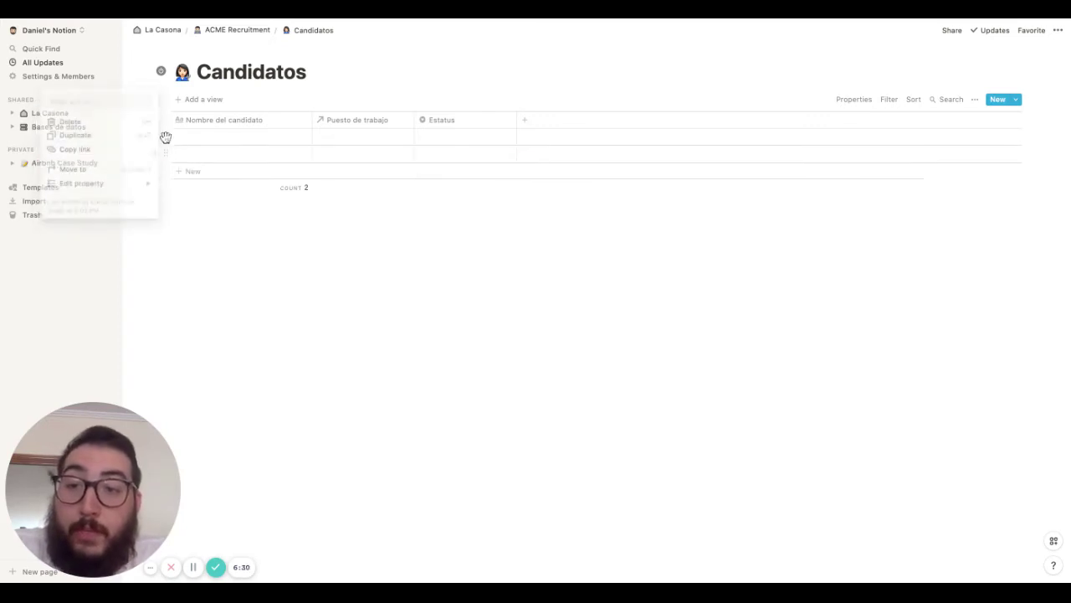
left_click(541, 125)
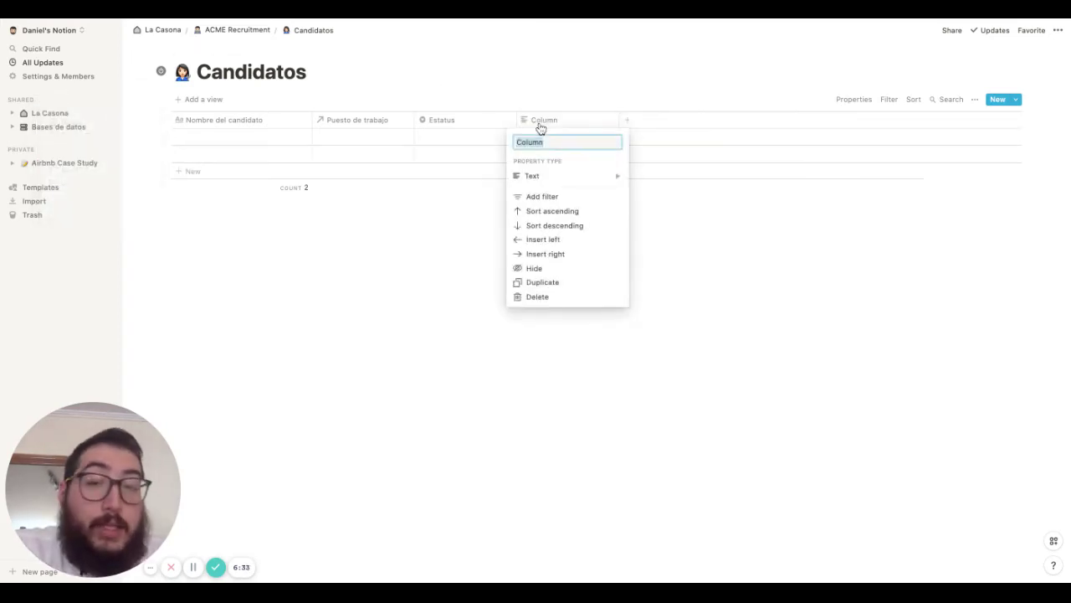
type("Teléfono")
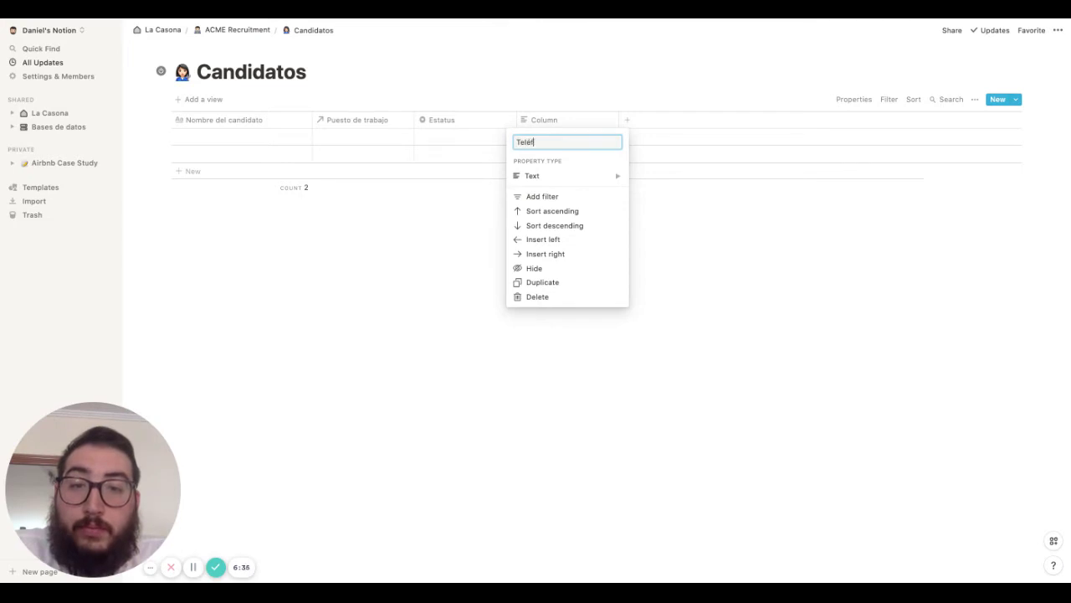
mouse_move(585, 187)
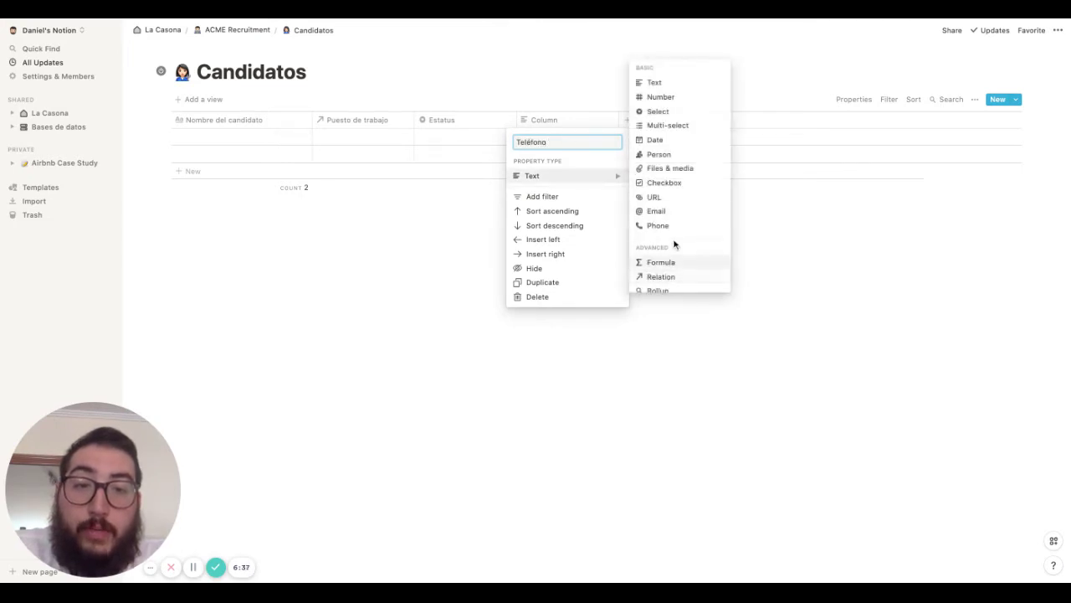
left_click(659, 226)
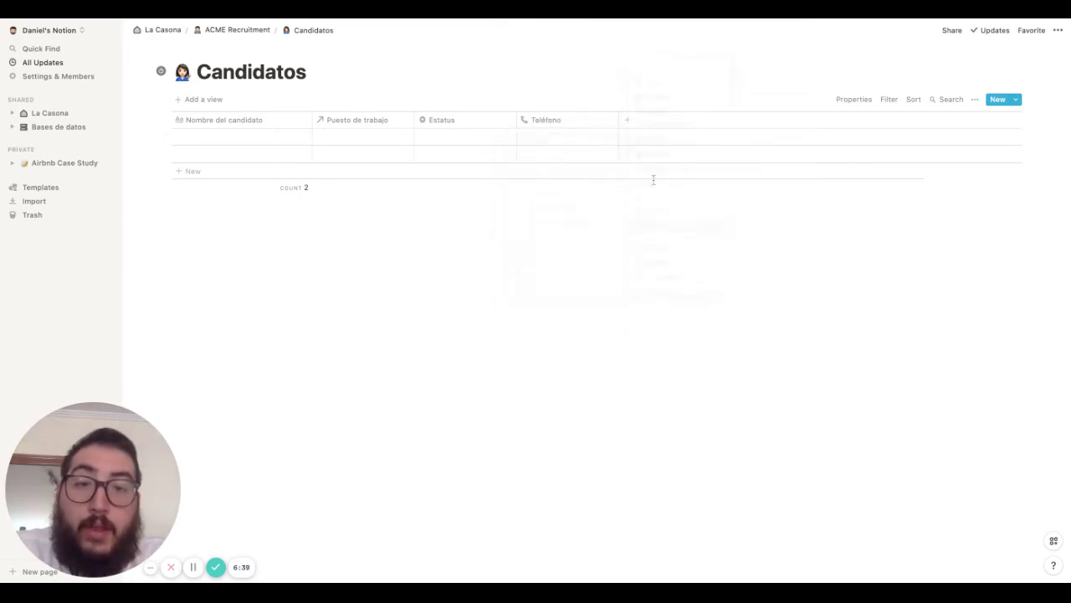
Add an 'Email' property of type Email and a 'CV' property of type Files & media
left_click(644, 124)
type("Email")
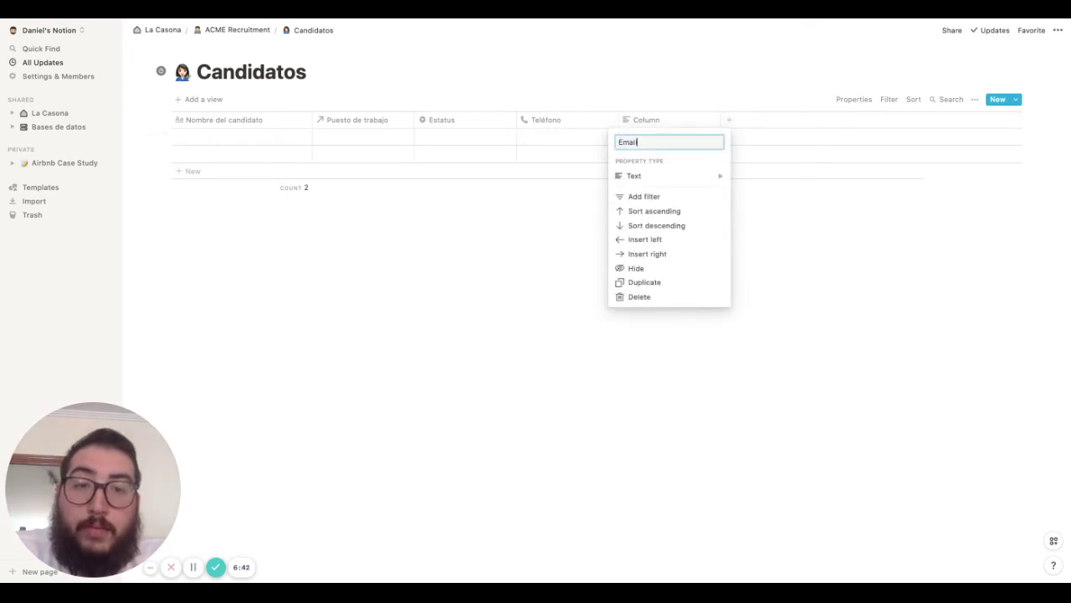
left_click(662, 177)
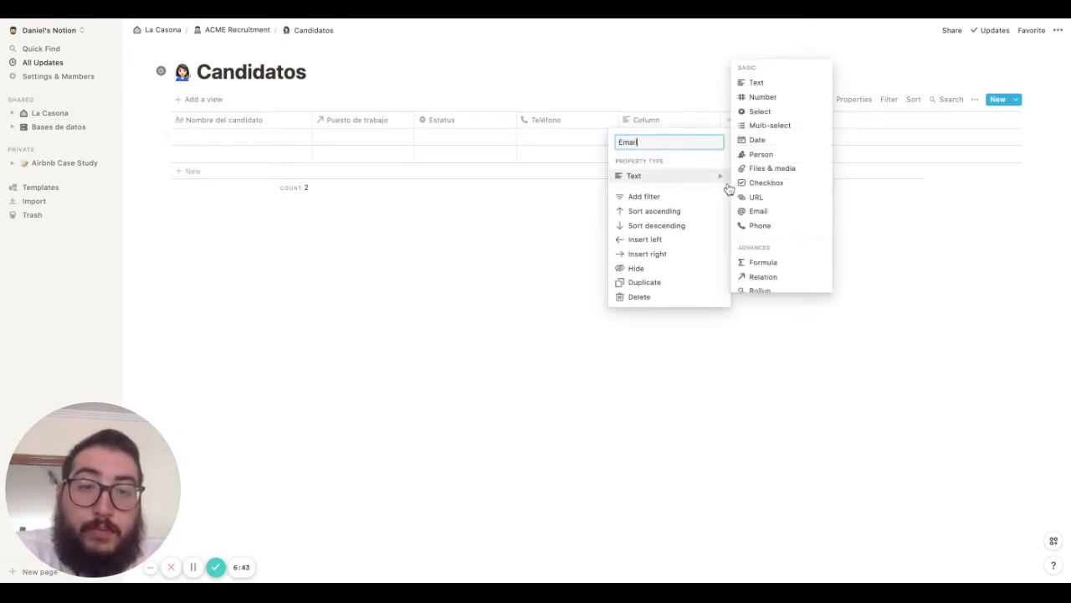
left_click(754, 206)
left_click(732, 124)
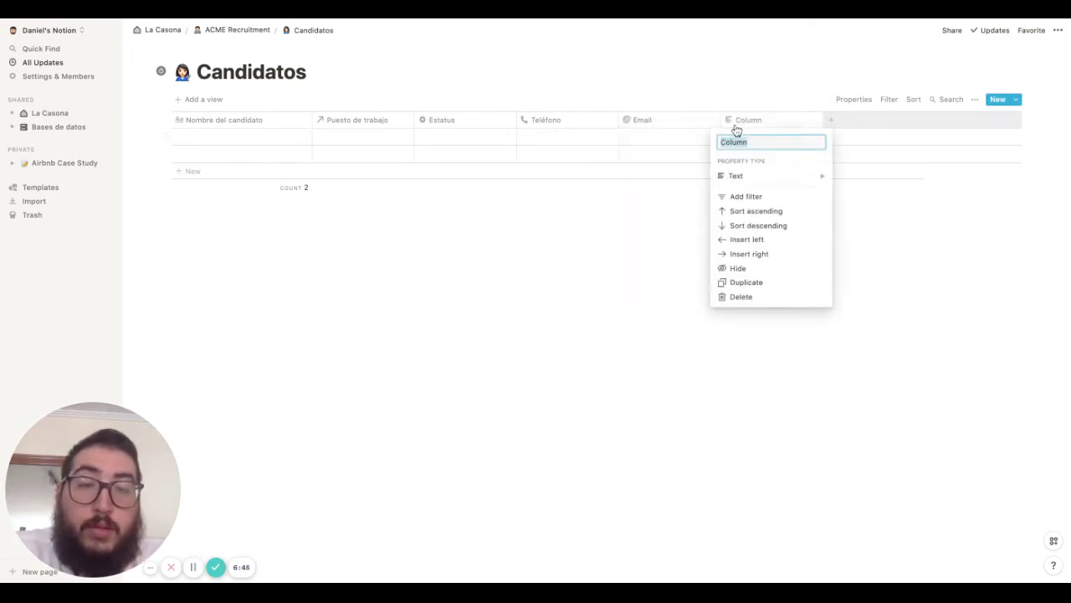
type("CV")
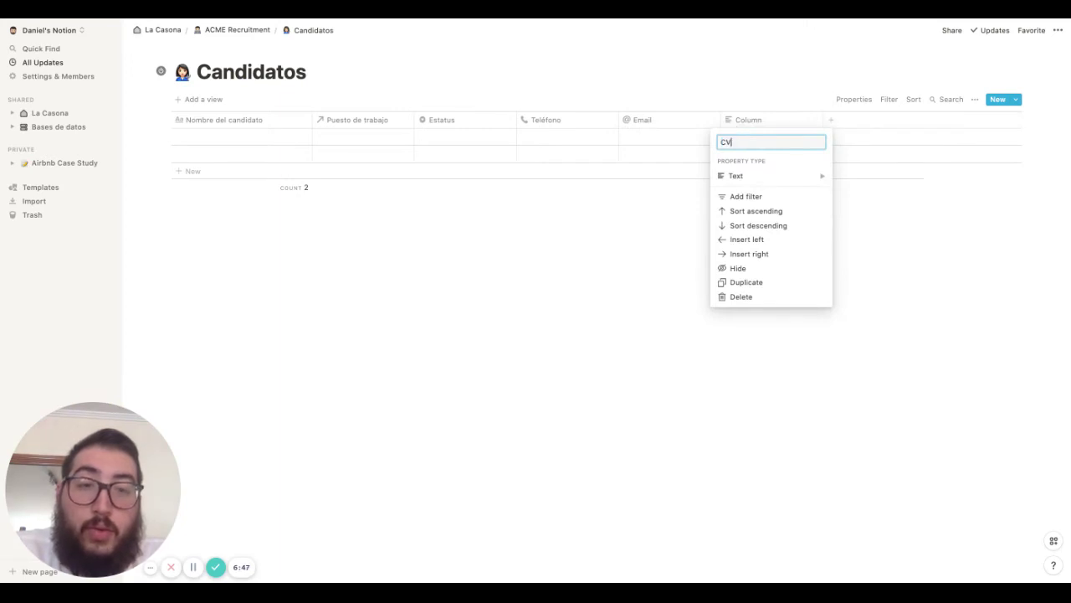
left_click(744, 176)
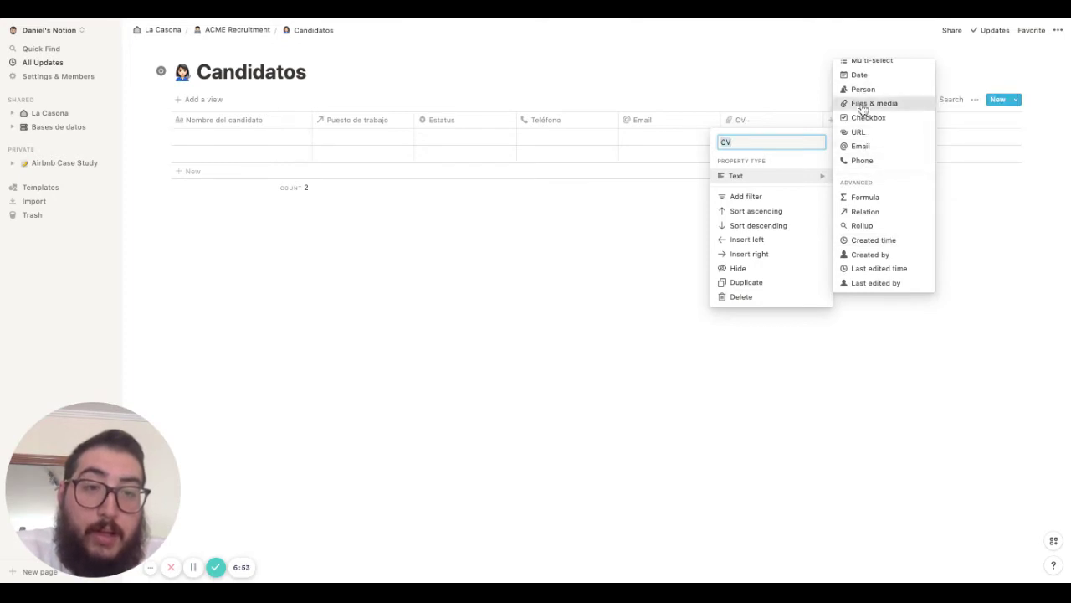
left_click(862, 103)
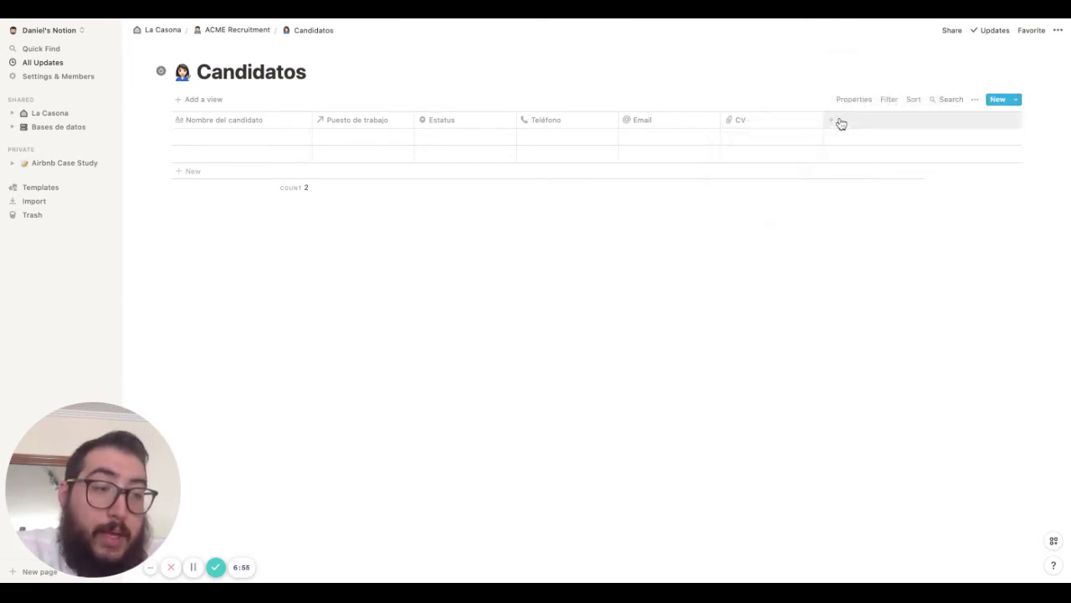
Add a 'Linkedin' URL property, then one more new property
left_click(838, 122)
type("L")
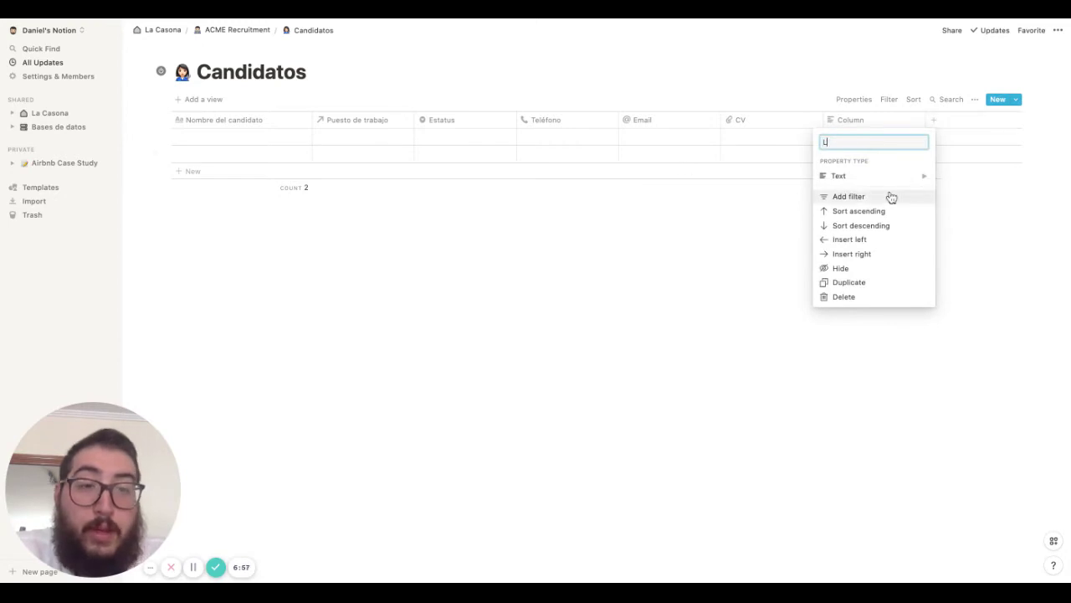
type("inkedin")
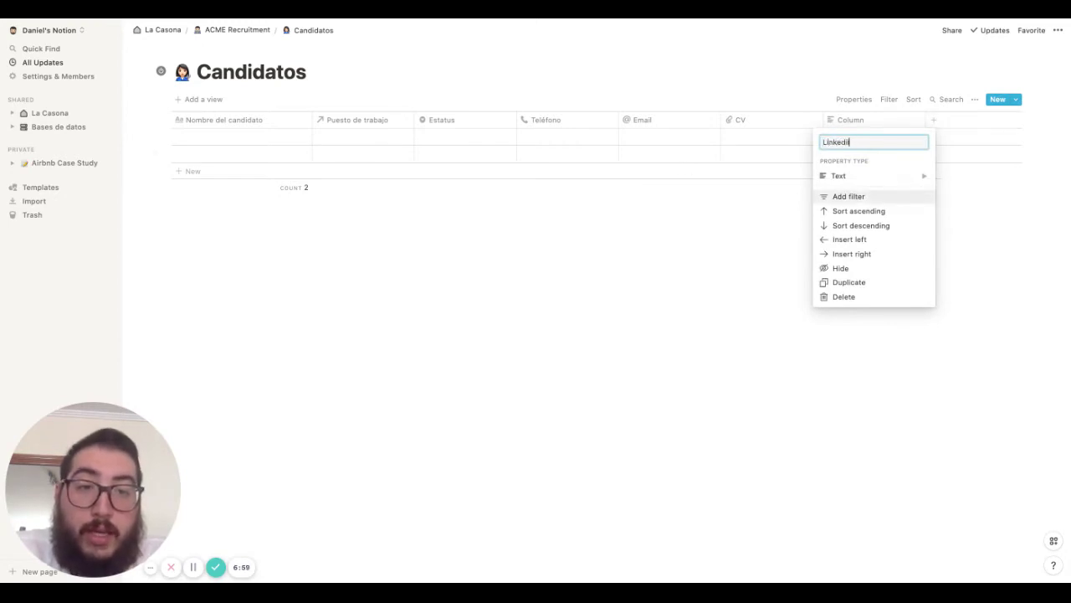
left_click(904, 180)
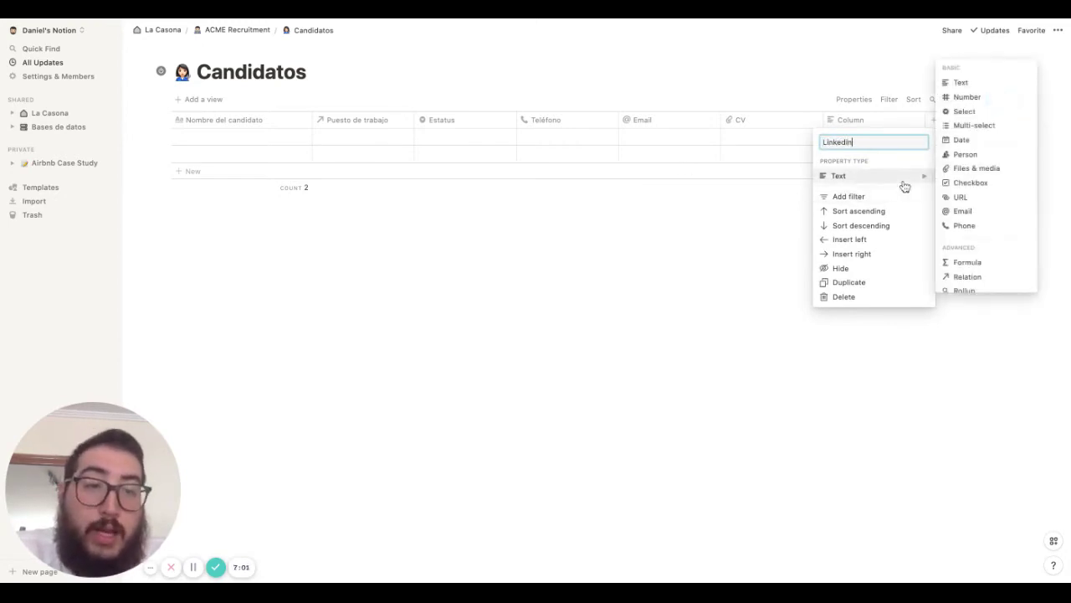
left_click(973, 199)
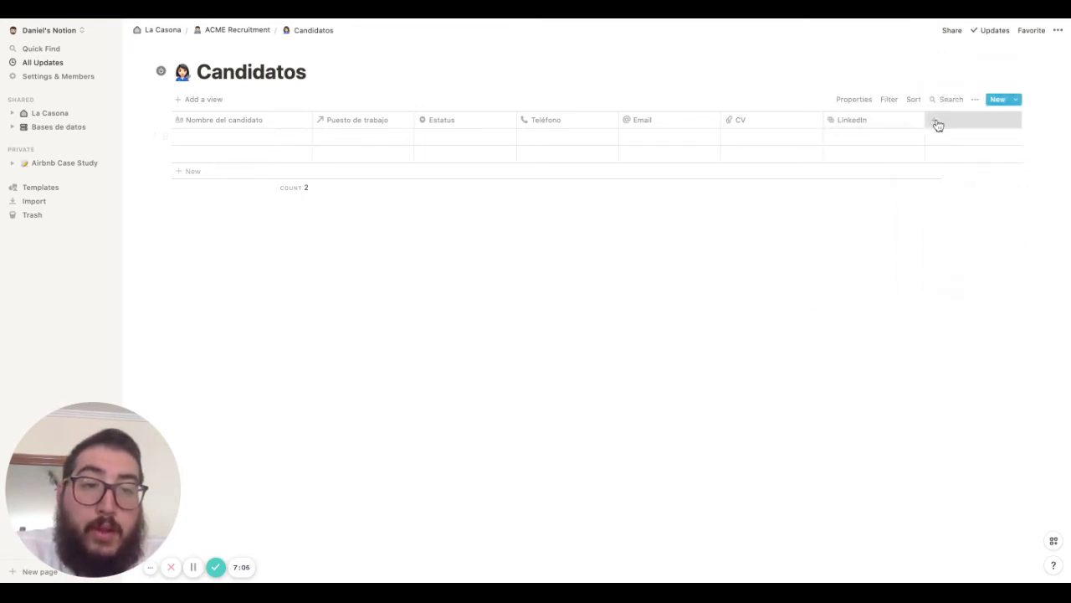
left_click(934, 121)
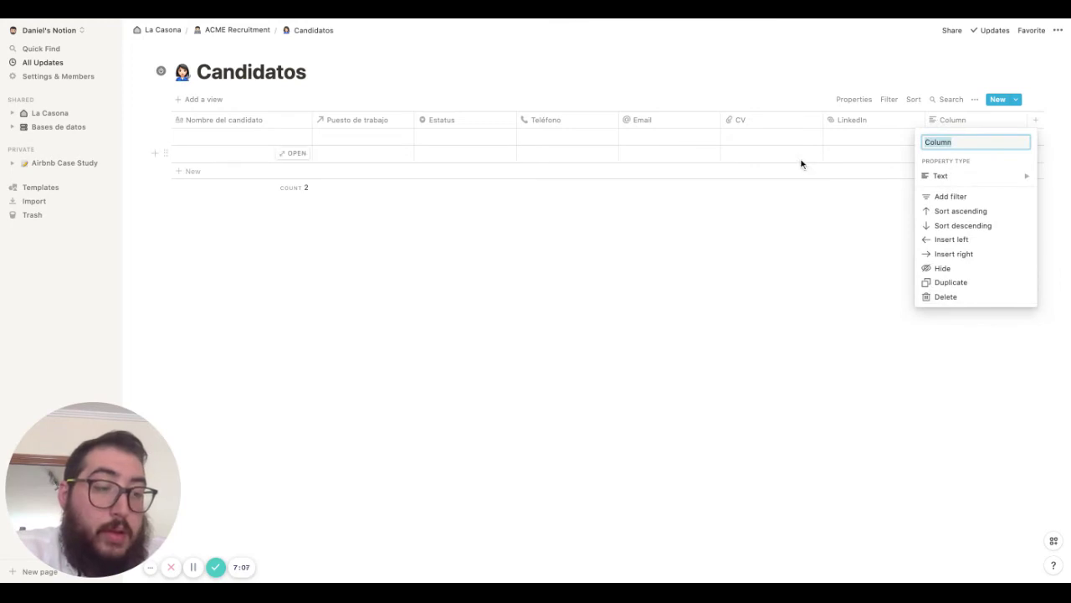
Make the new Origen column a Select property
left_click(878, 139)
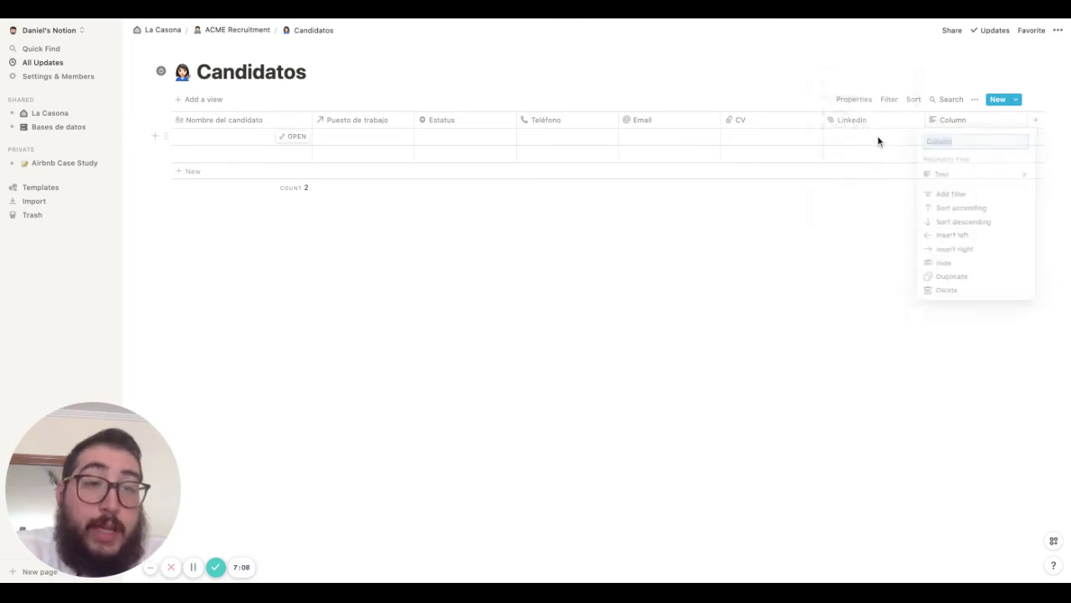
left_click(954, 126)
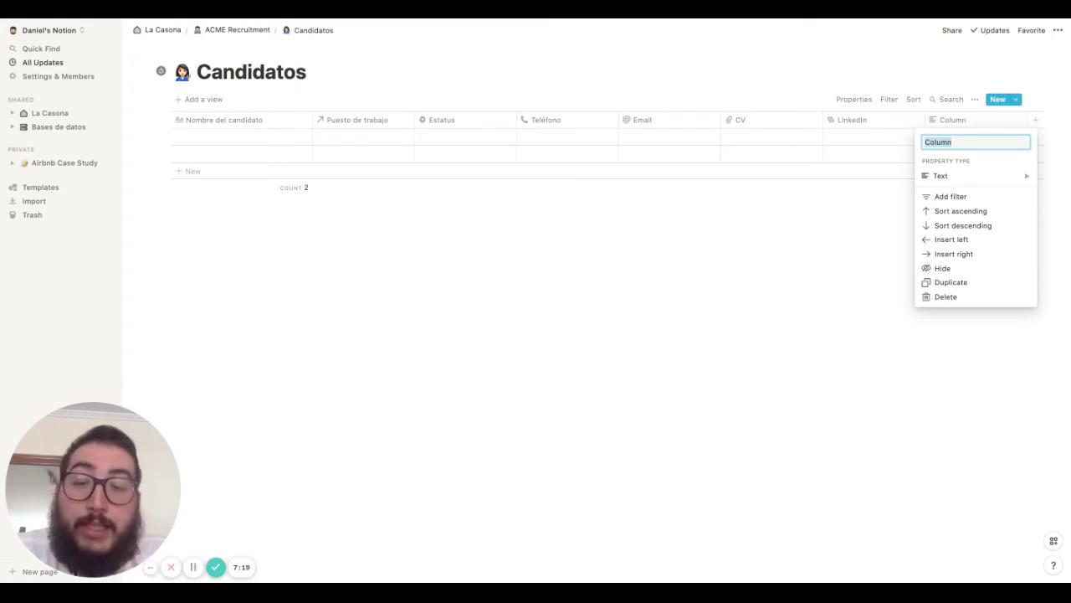
type("C")
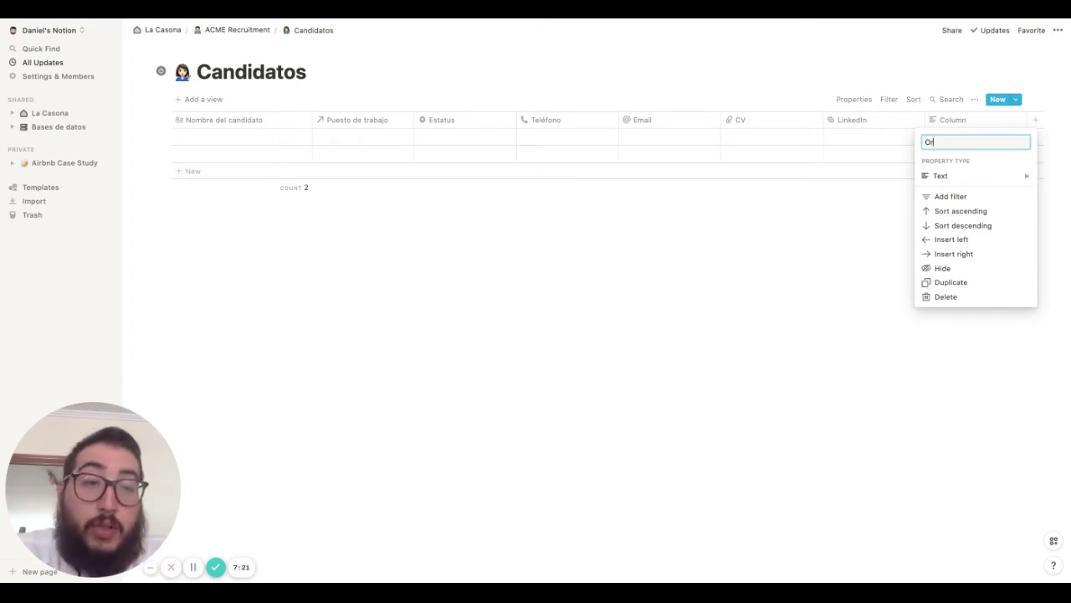
mouse_move(987, 179)
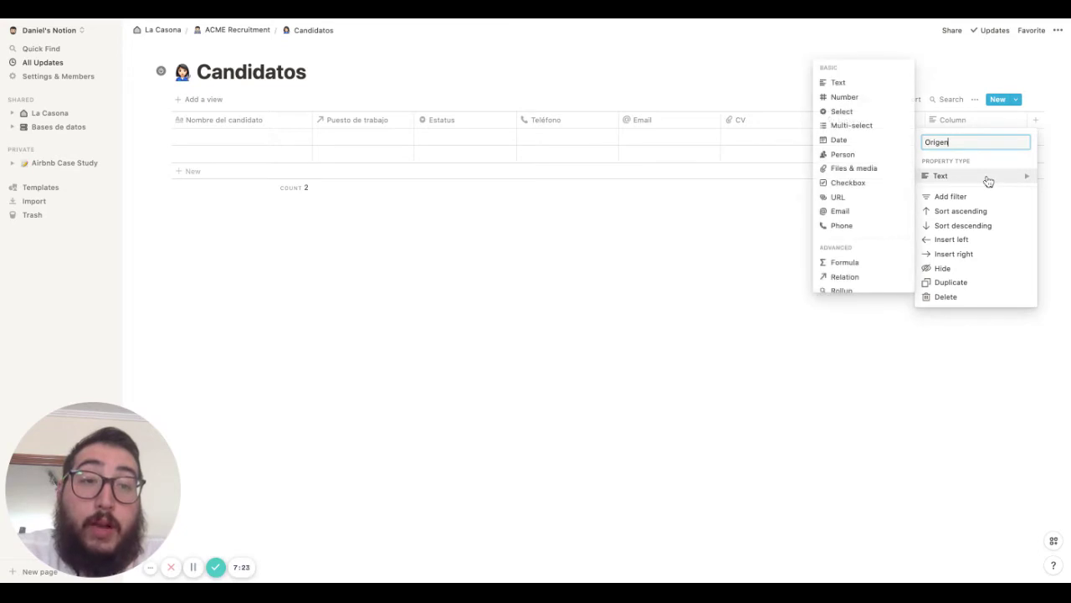
left_click(844, 111)
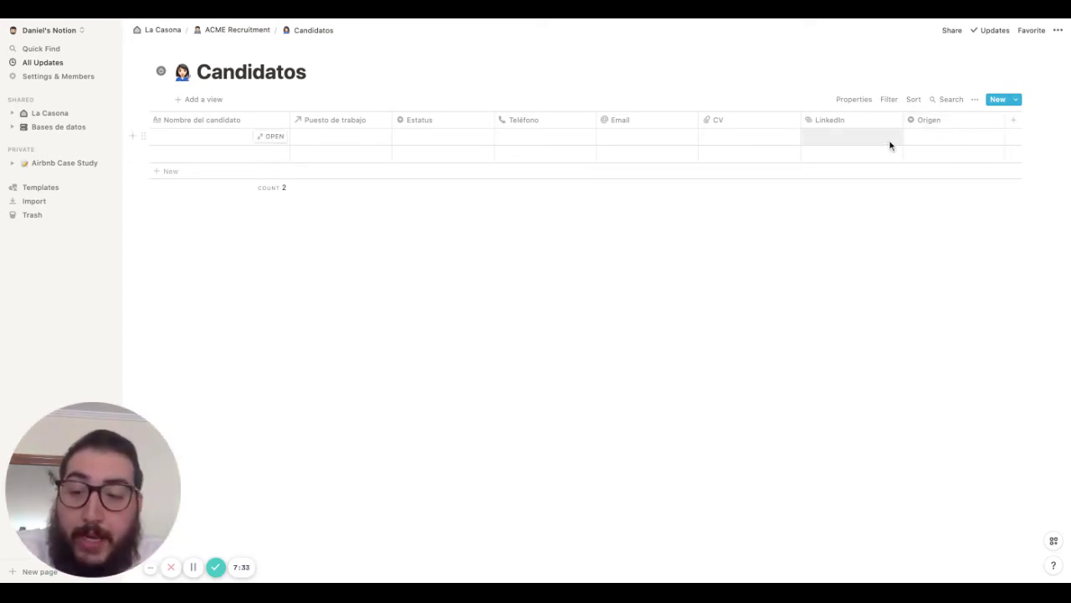
Add a Notas text column
left_click(1019, 125)
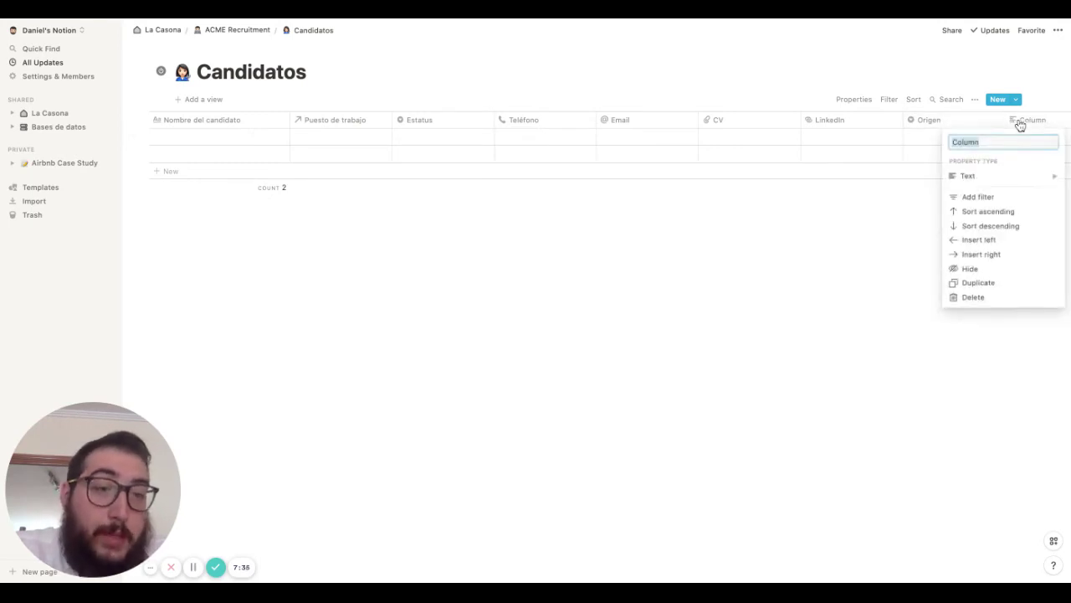
type("Notas en")
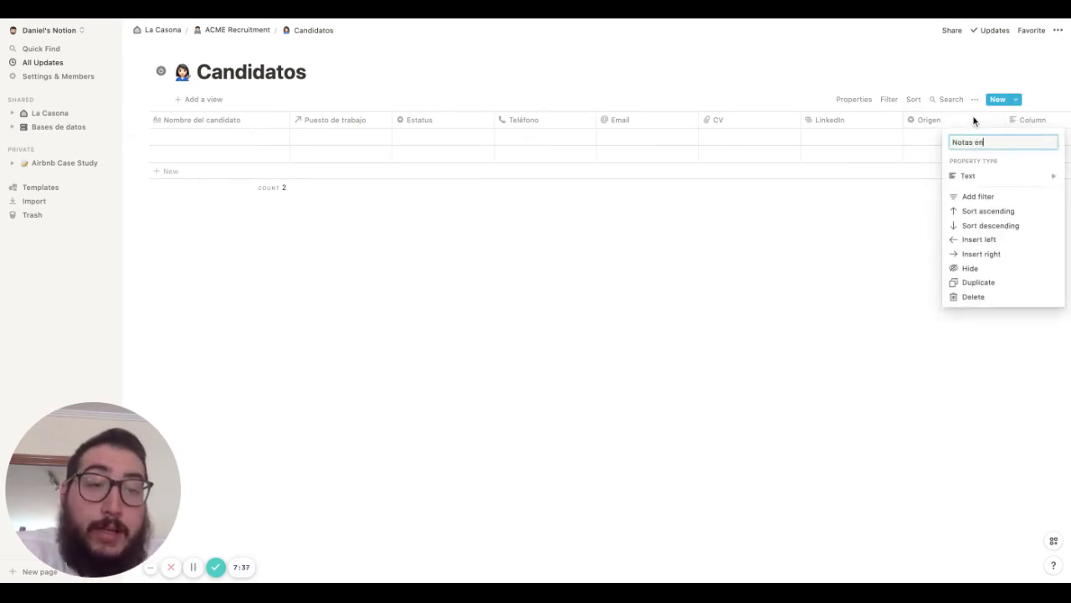
type("t")
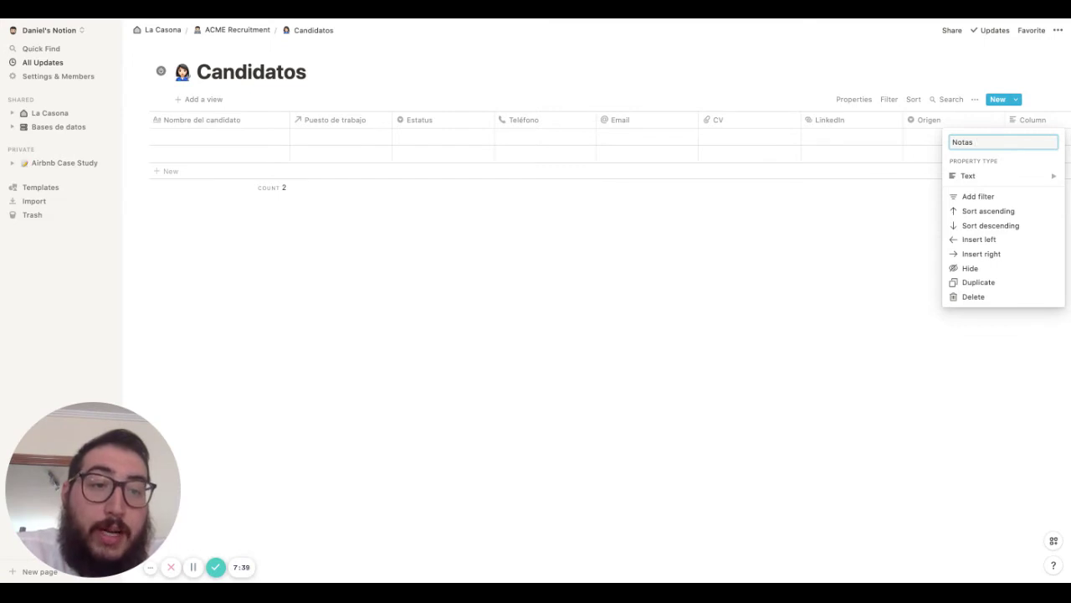
key("Return")
Add a column before Notas named Motivo del descarte with Select type
left_click(1019, 127)
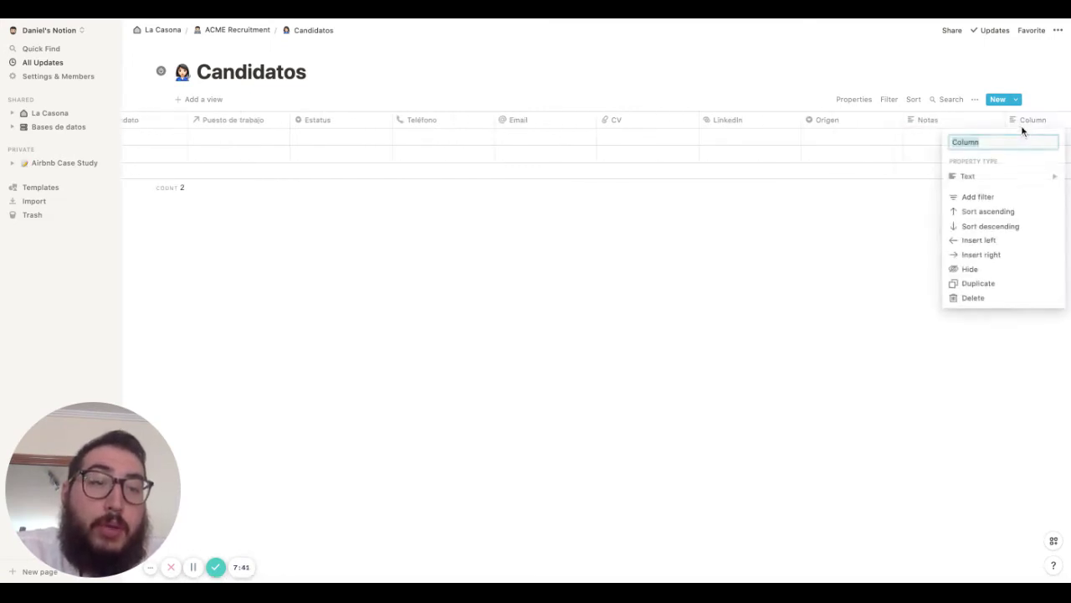
left_click(1035, 123)
left_click_drag(1050, 122, 922, 126)
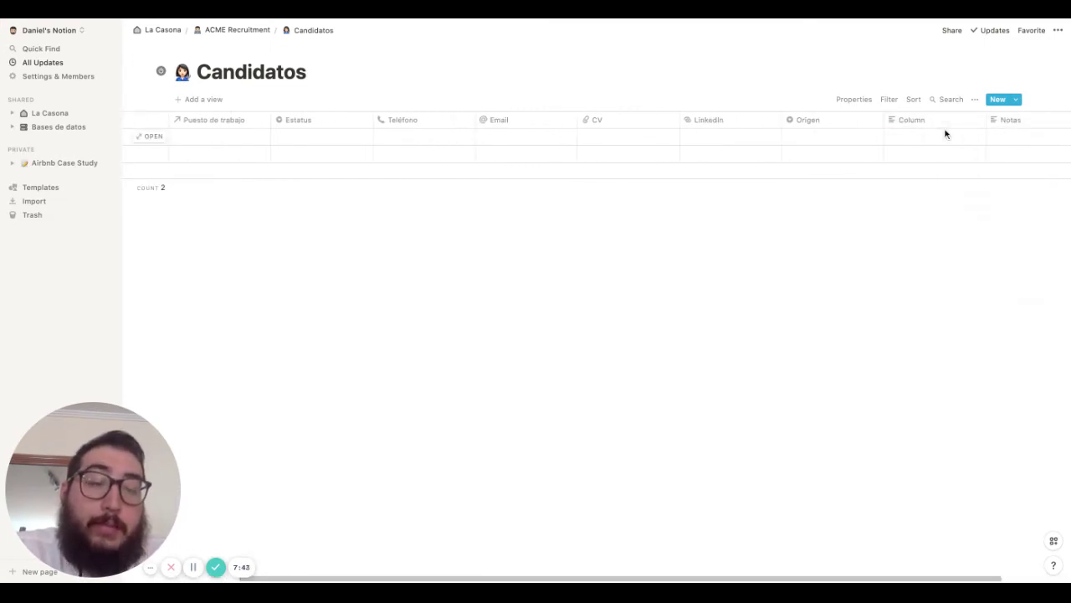
left_click(948, 122)
type("M")
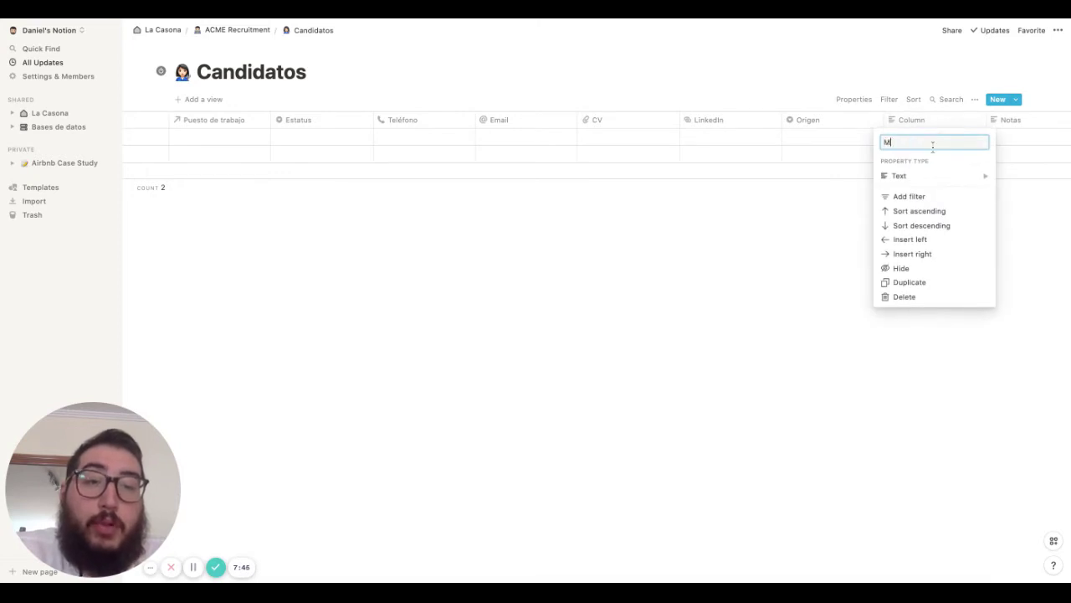
type("otivo del descarte")
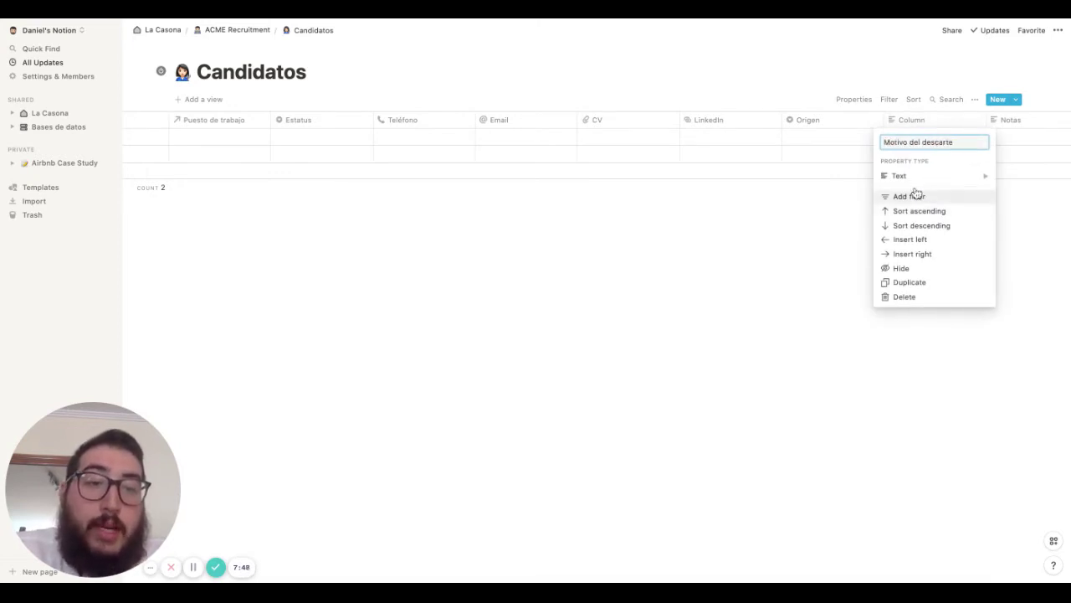
mouse_move(923, 182)
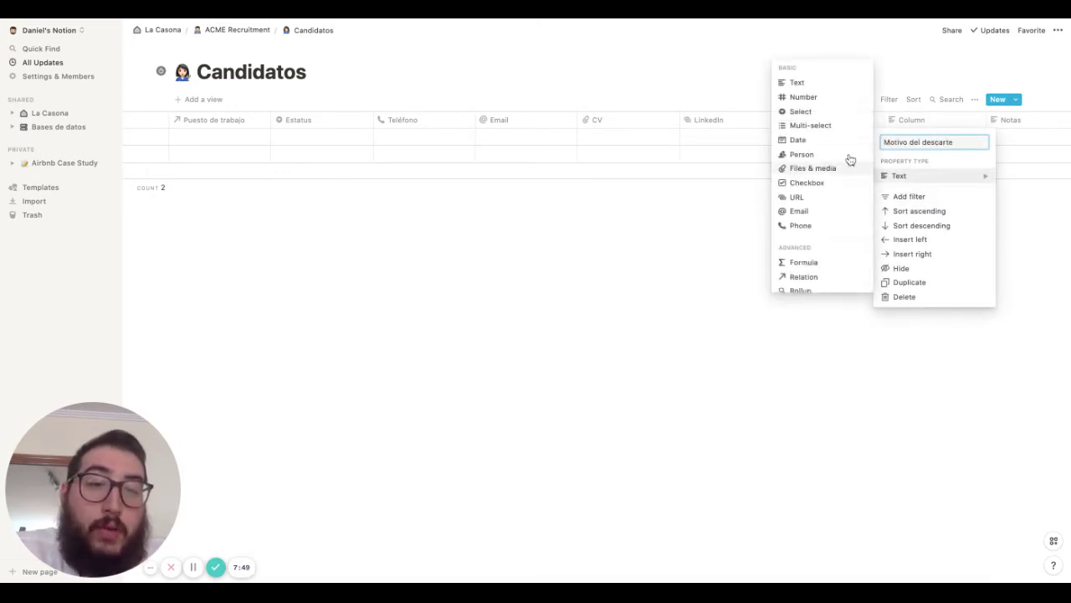
left_click(816, 111)
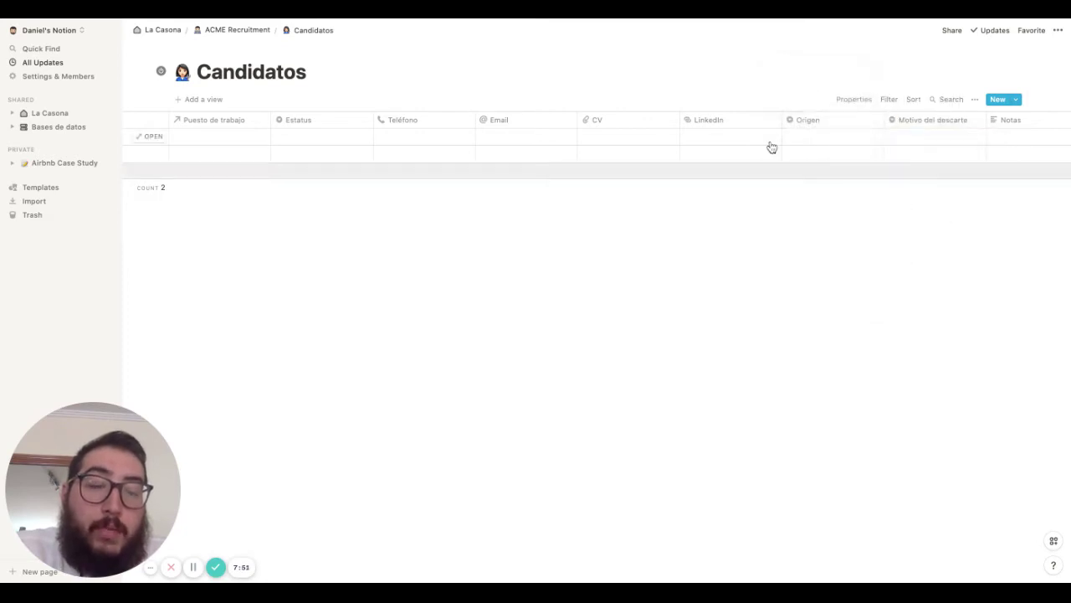
scroll(770, 146, "left", 3)
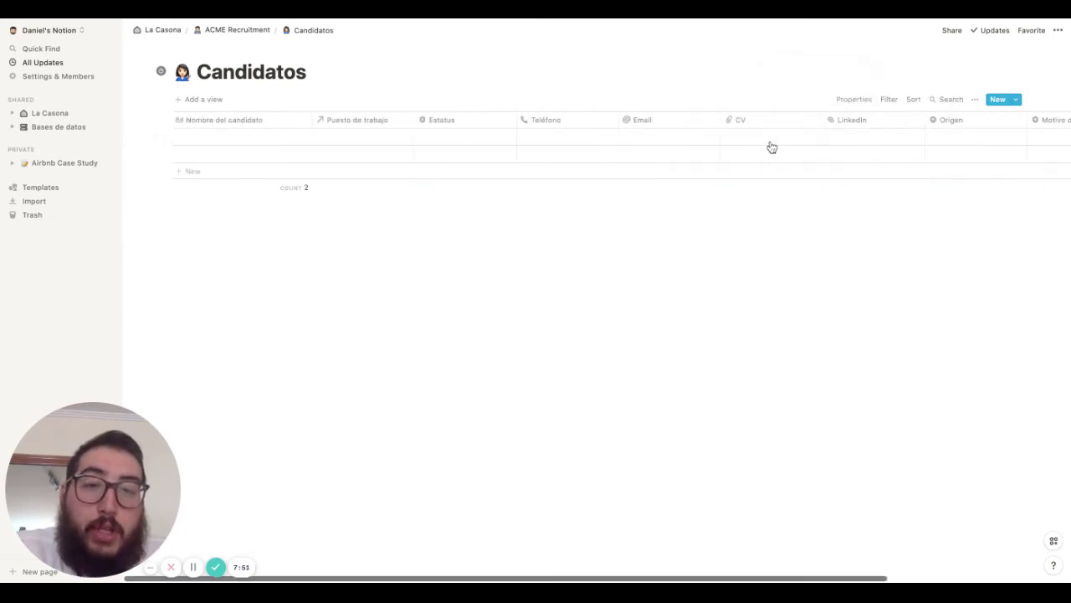
Delete the two empty Candidatos rows and return to ACME Recruitment via the breadcrumb
left_click(168, 155)
key("Delete")
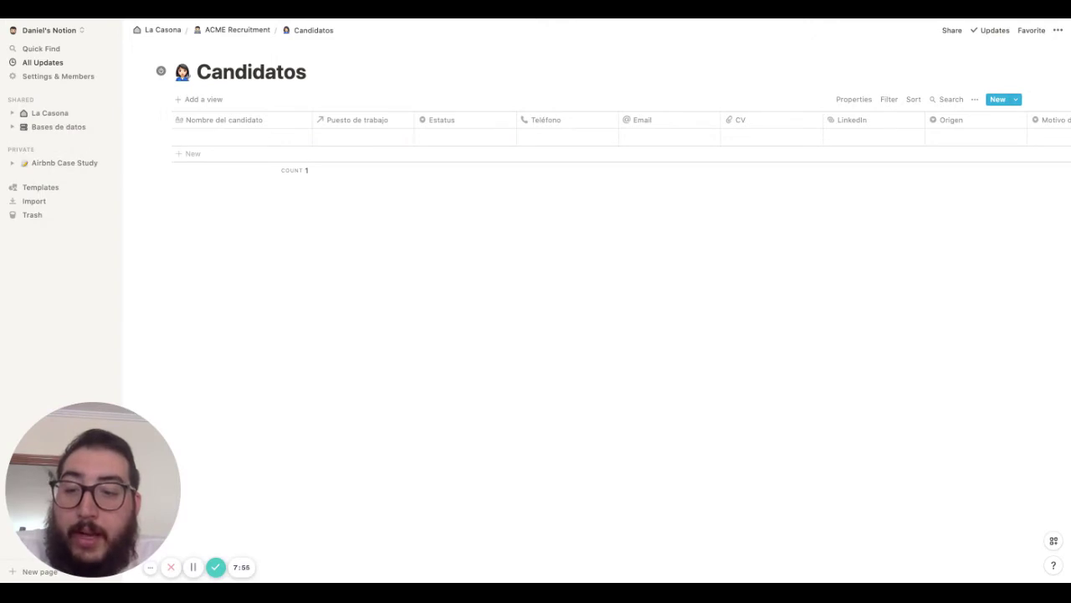
left_click(168, 136)
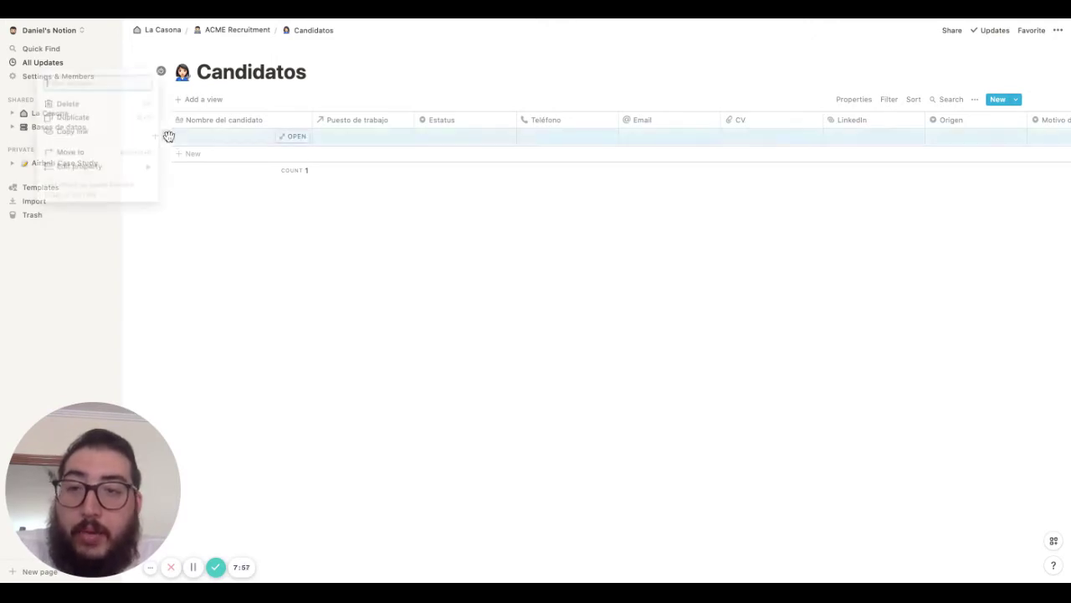
key("Delete")
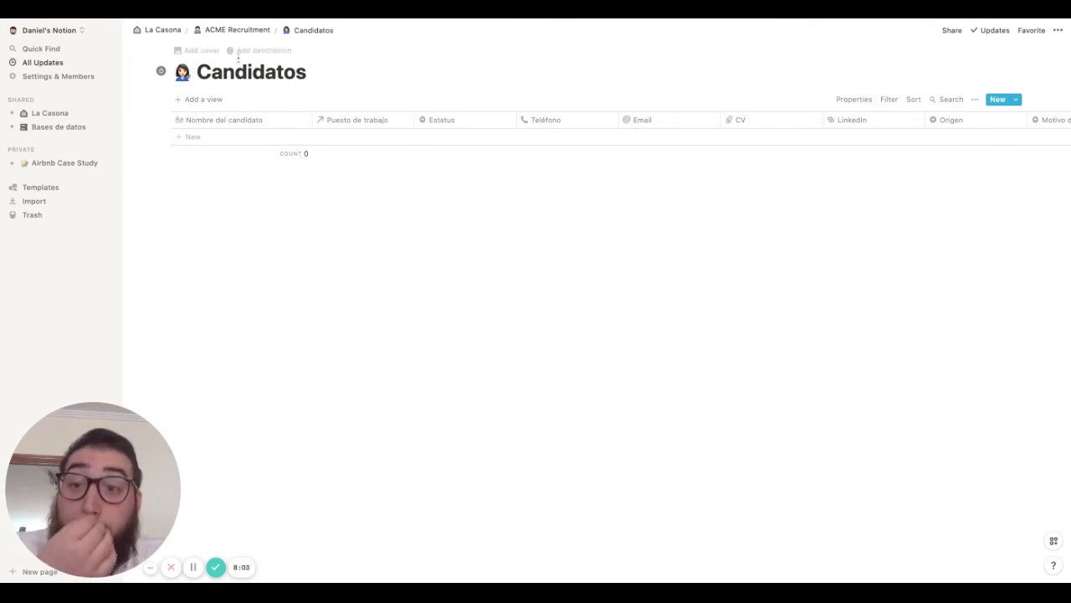
left_click(226, 32)
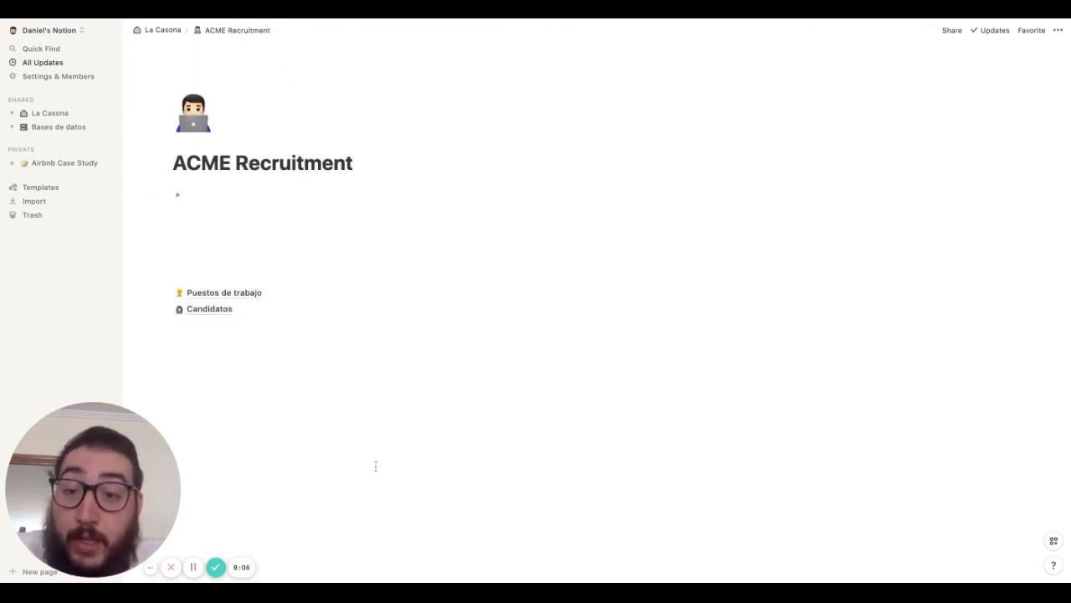
Open Puestos de trabajo and move the Related to Candidatos column next to Ciudad
left_click(230, 296)
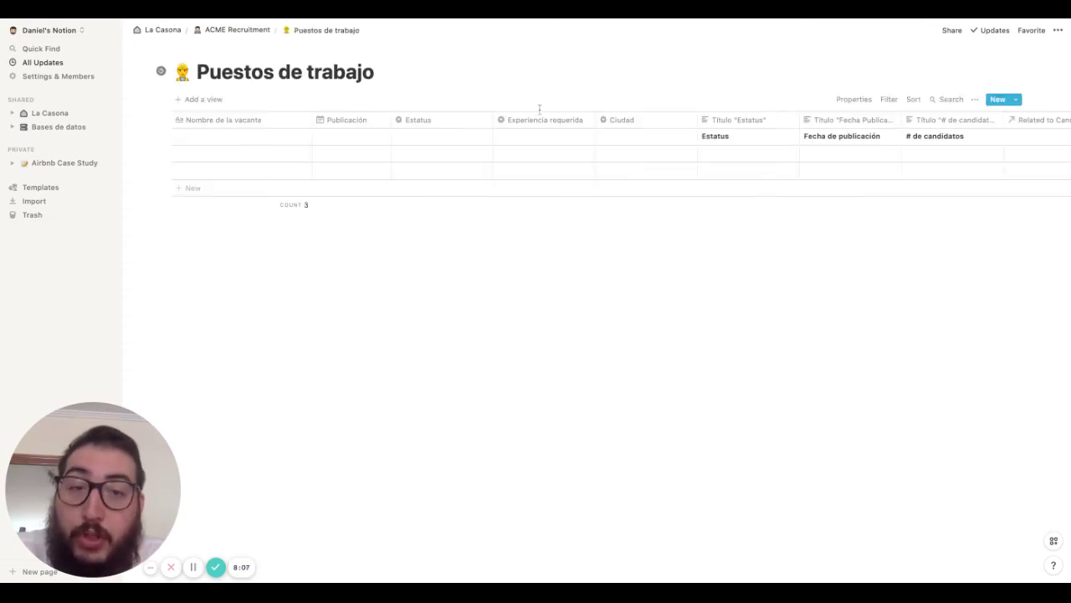
scroll(753, 137, "right", 3)
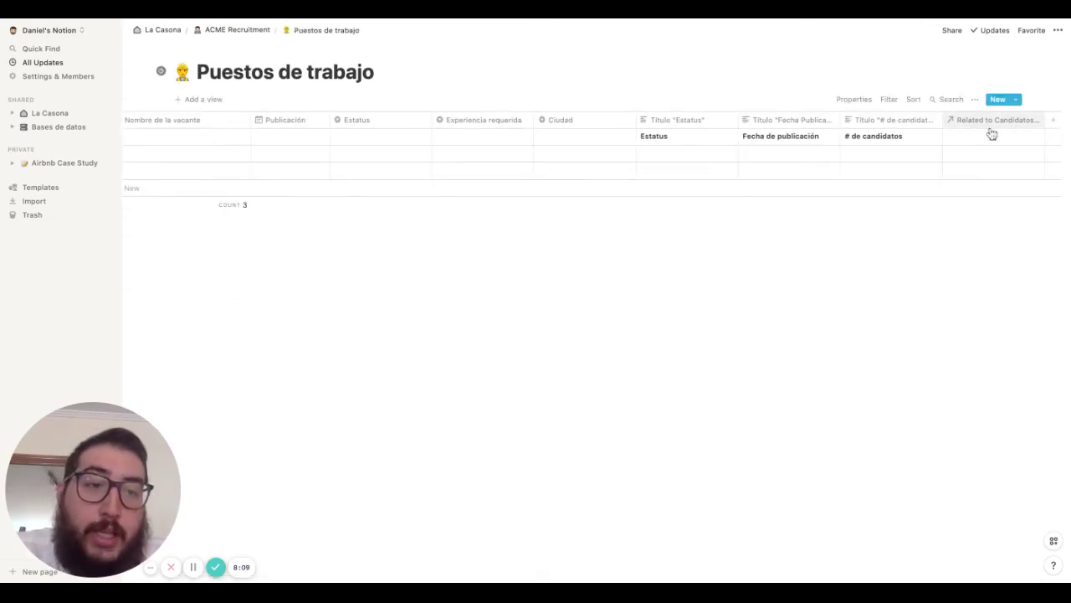
mouse_move(995, 126)
left_mouse_down()
mouse_move(666, 126)
mouse_move(678, 130)
left_mouse_up()
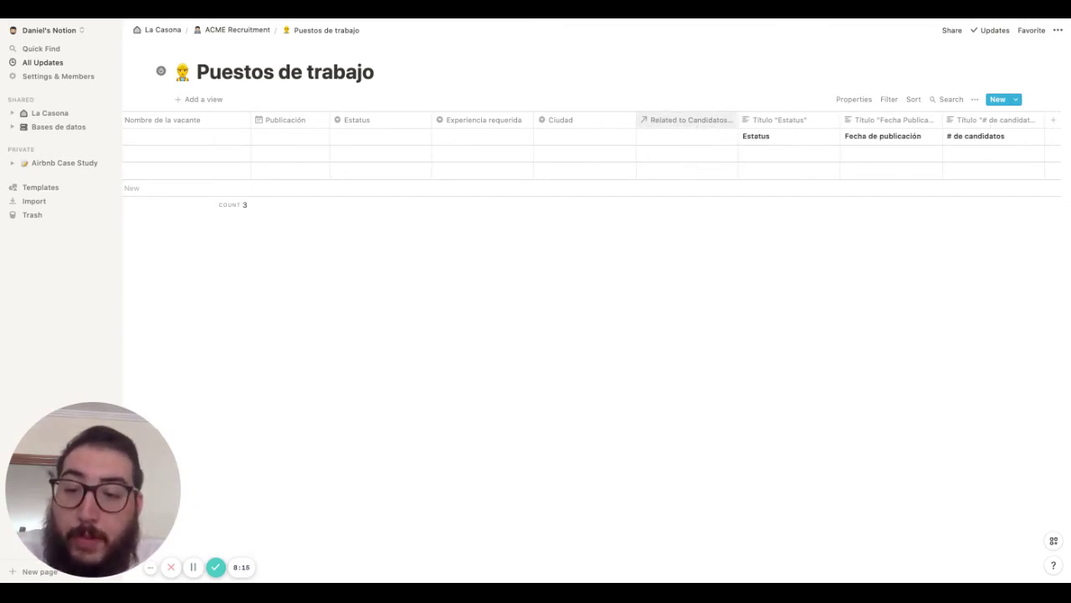
Rename the Related to Candidatos column to 'Candidatos'
left_click(687, 119)
key("BackSpace")
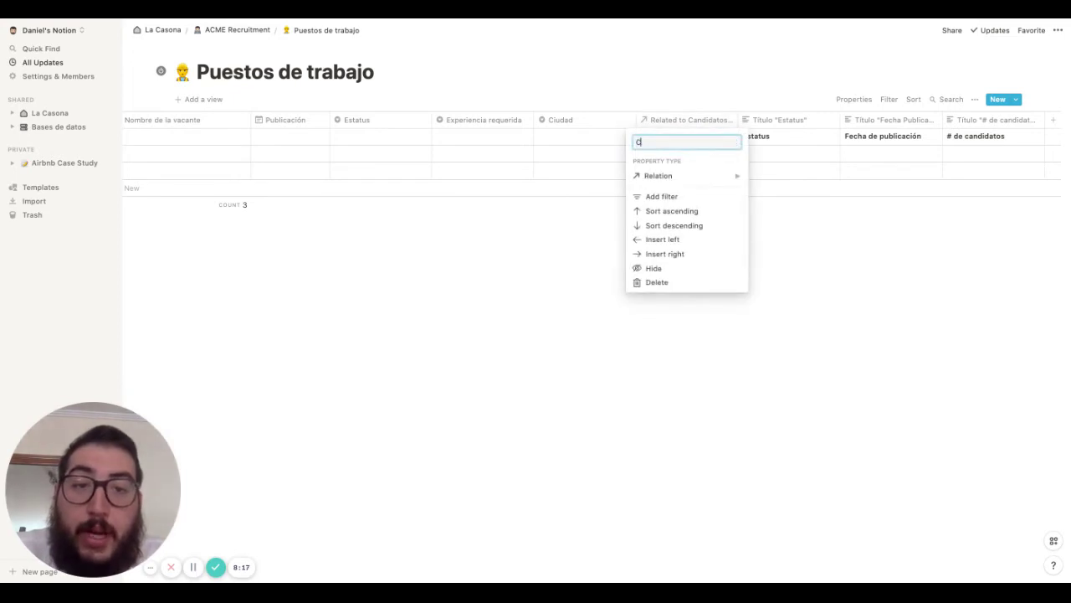
type("Candi")
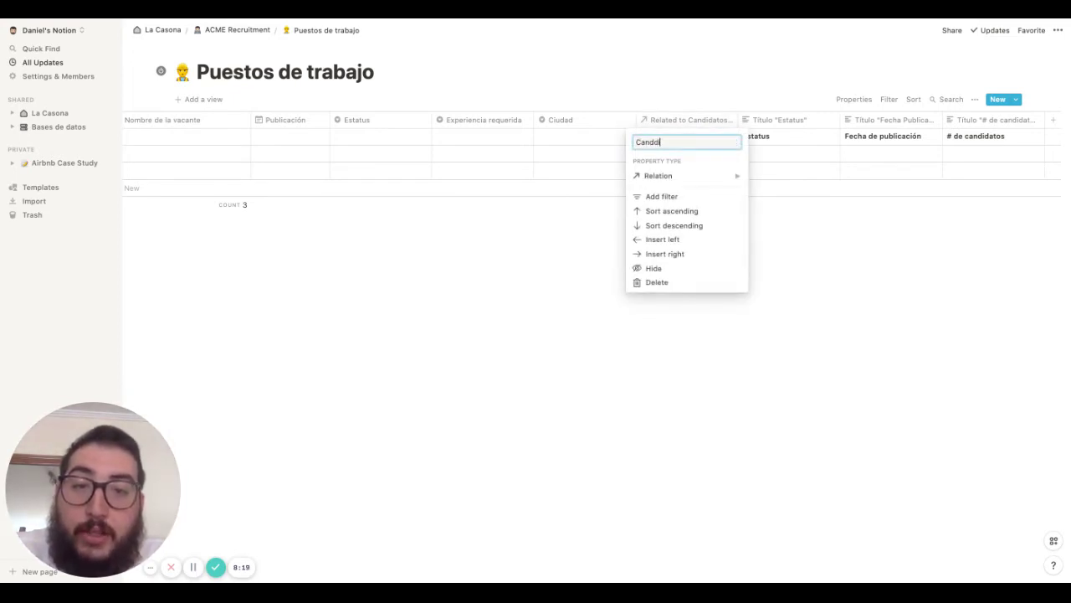
type("dato")
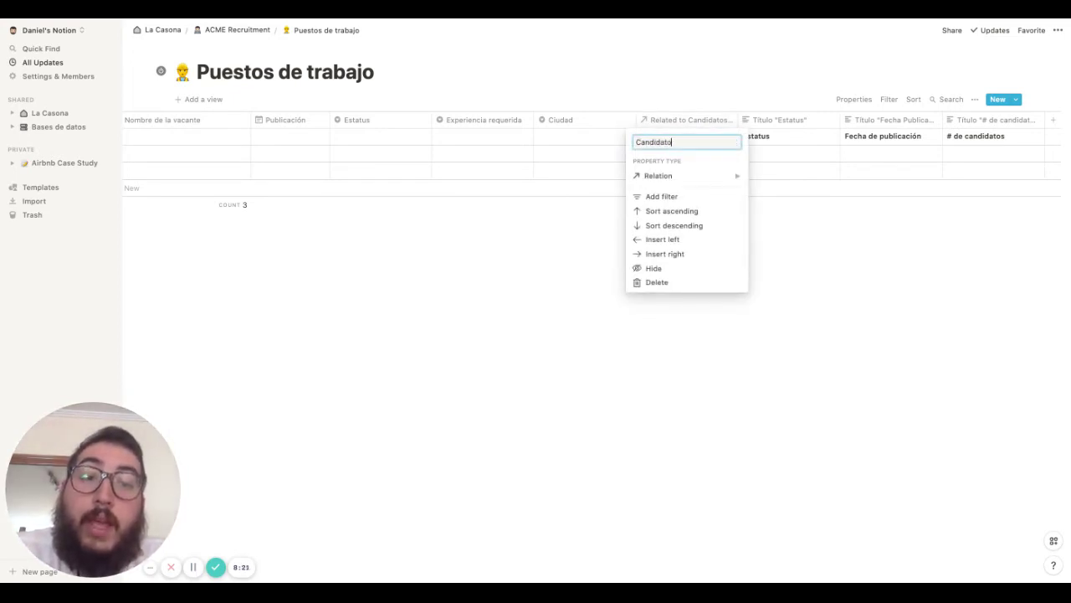
type("s")
key("Return")
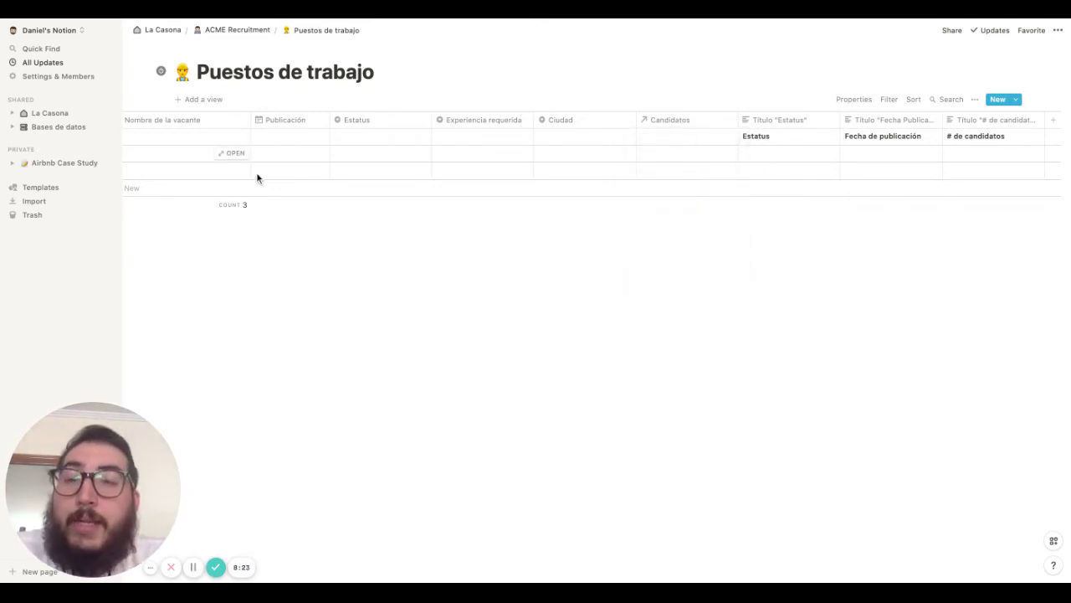
scroll(258, 178, "left", 2)
scroll(373, 153, "right", 3)
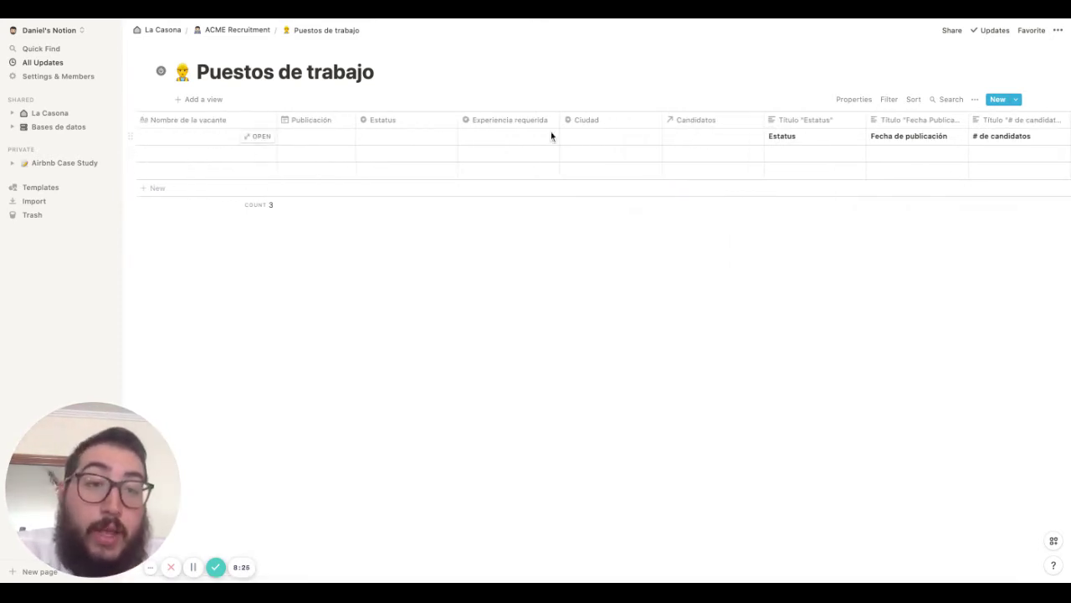
Add a new column and place it right after Candidatos
left_click(1014, 120)
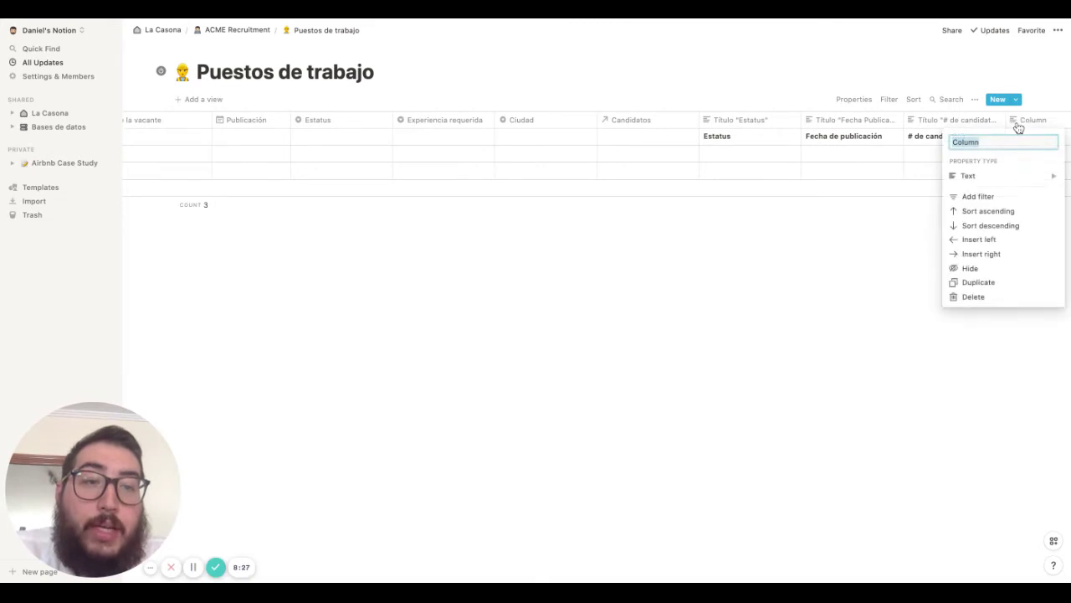
left_click(1056, 125)
left_click_drag(1055, 126, 721, 124)
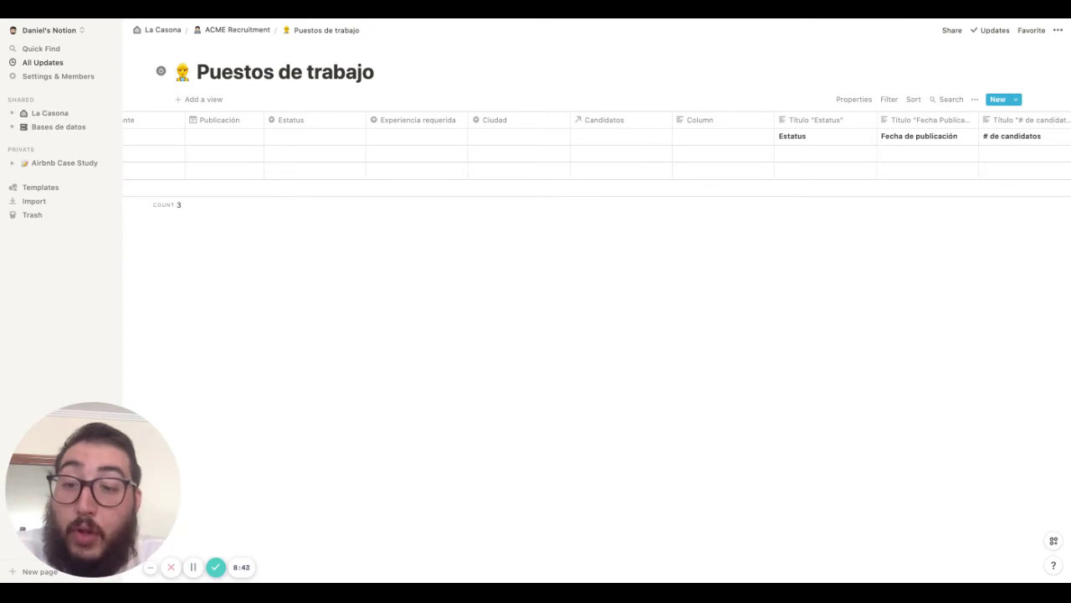
Make it a Rollup on the Candidatos relation using Count all
left_click(714, 120)
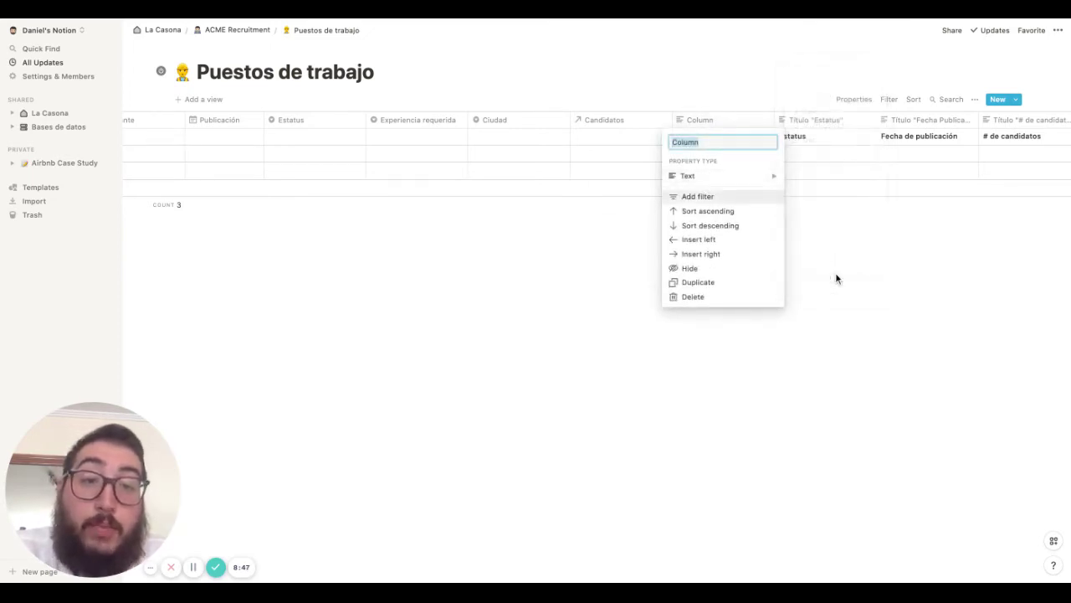
mouse_move(744, 185)
scroll(837, 224, "down", 3)
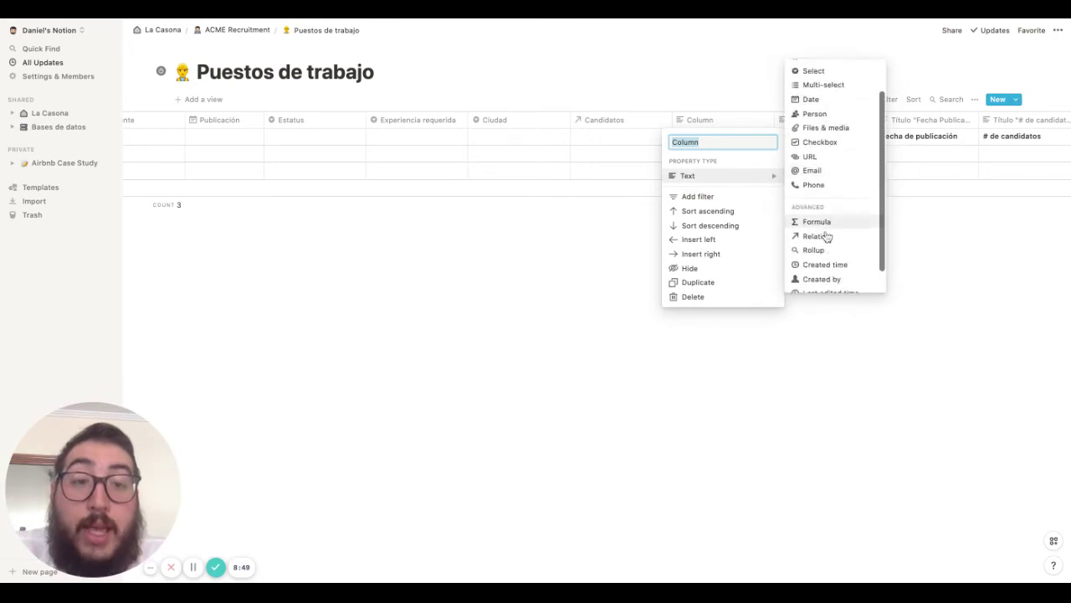
left_click(813, 250)
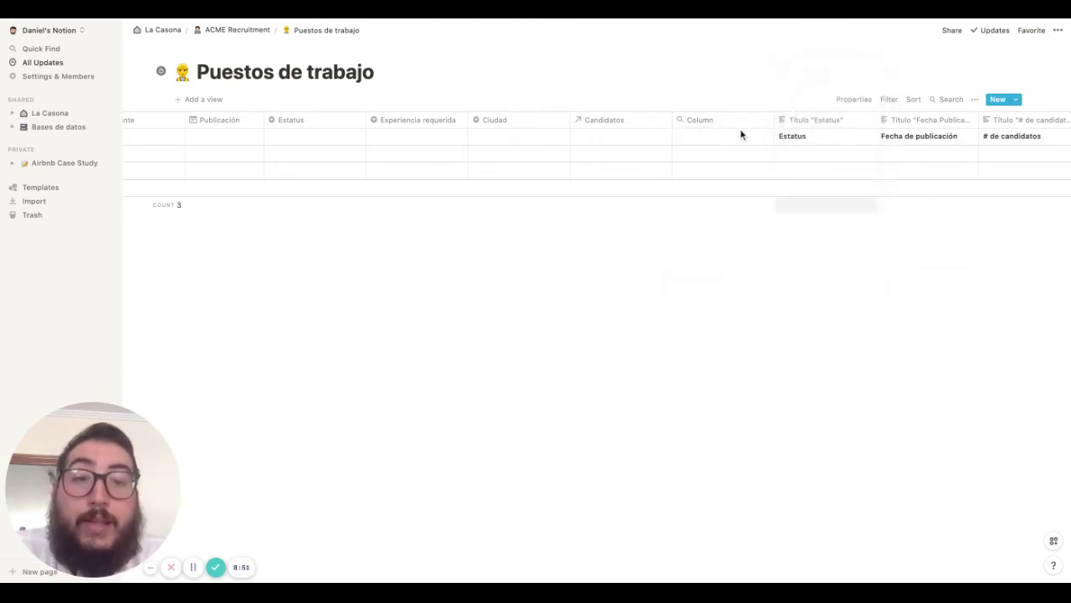
left_click(727, 146)
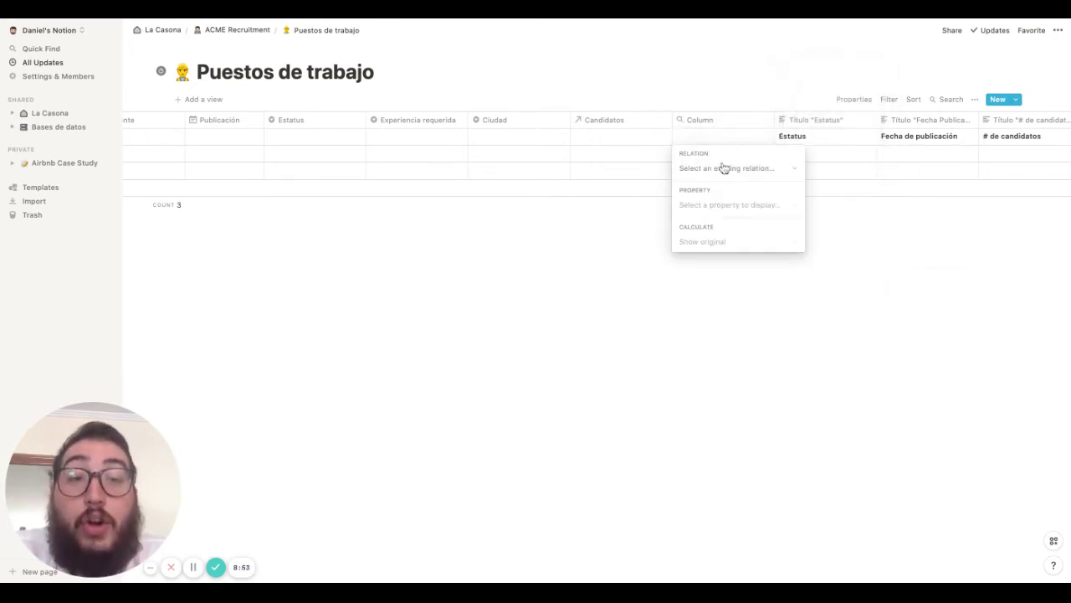
left_click(725, 170)
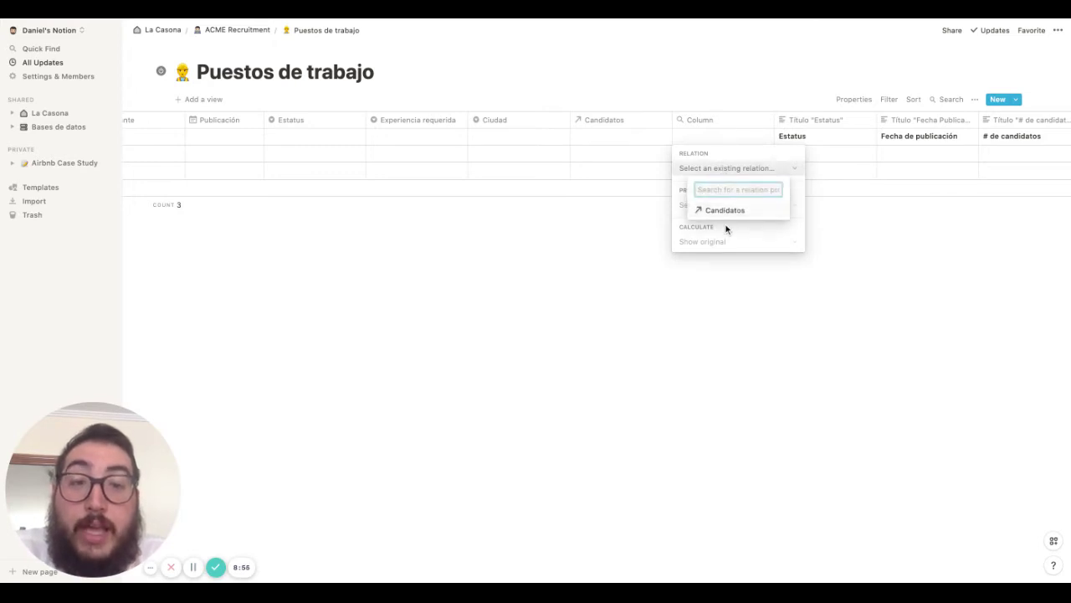
left_click(735, 212)
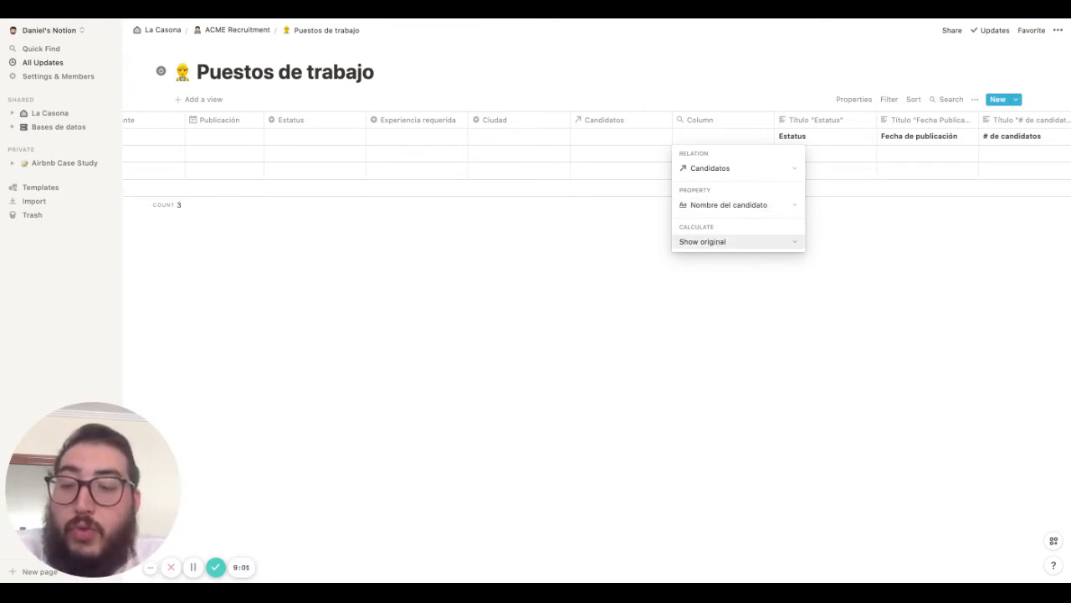
left_click(728, 241)
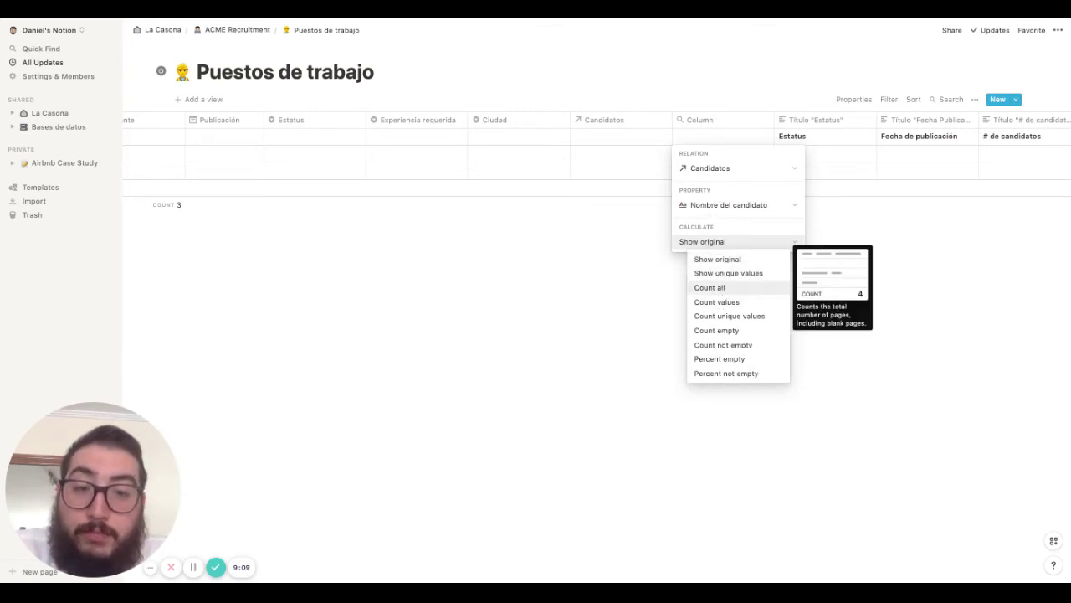
left_click(710, 287)
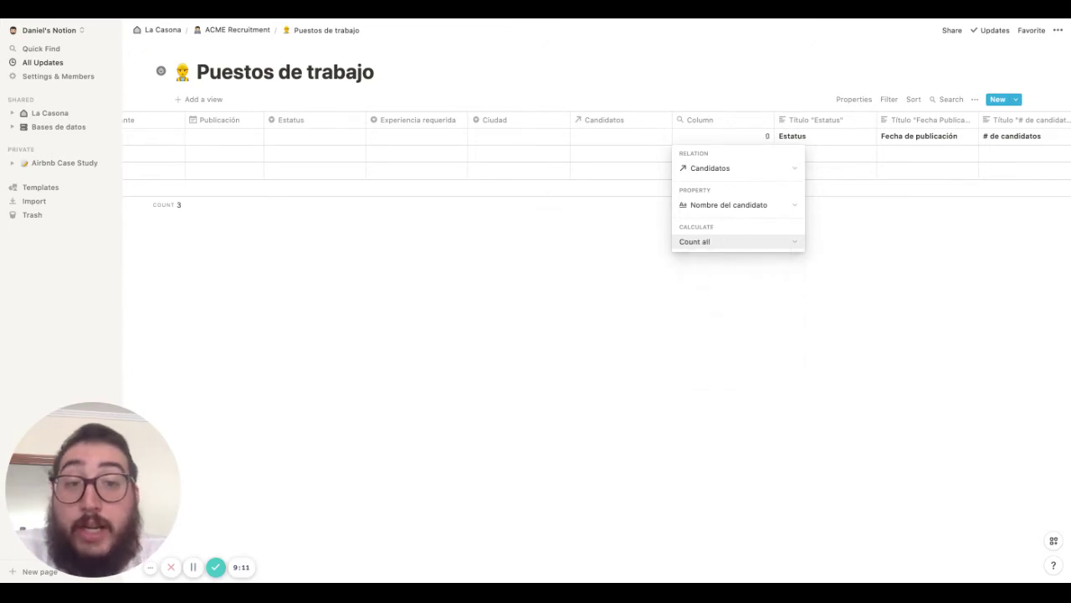
left_click(739, 133)
Name the rollup column '# de candidatos' and narrow it
left_click(725, 122)
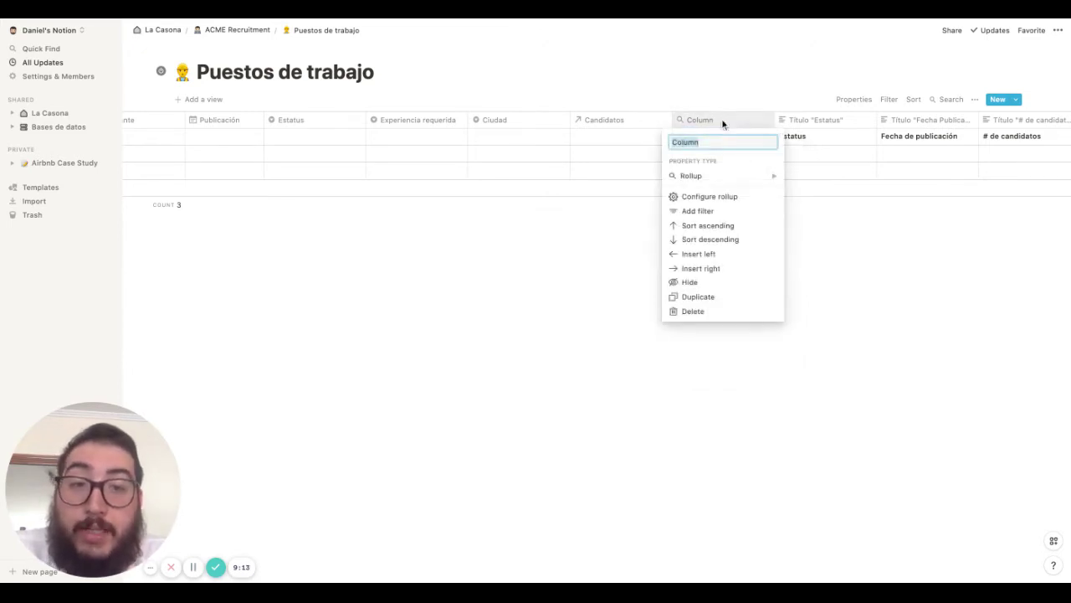
type("# de candid")
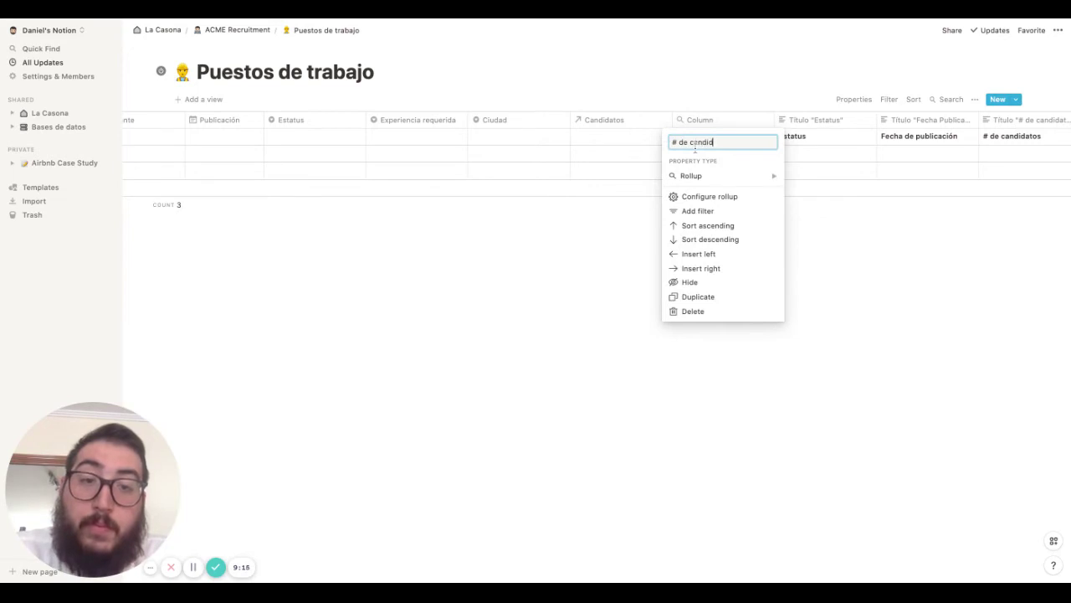
type("atos tot")
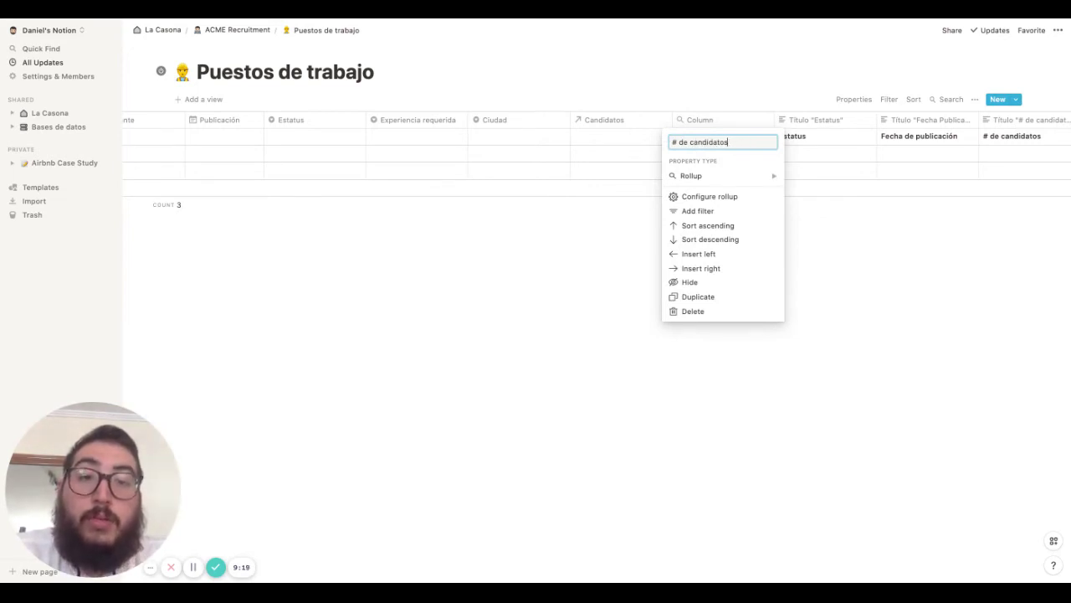
key("Return")
left_click_drag(775, 117, 751, 116)
scroll(704, 144, "left", 2)
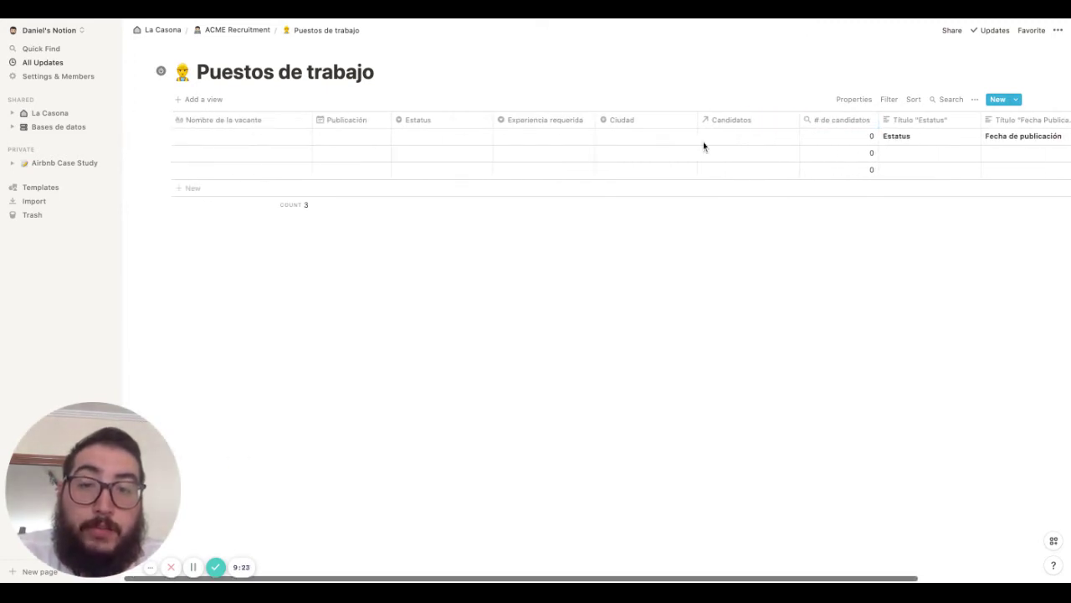
Back on ACME Recruitment, insert a 'Table - Full page' below Candidatos using /table
scroll(873, 134, "right", 3)
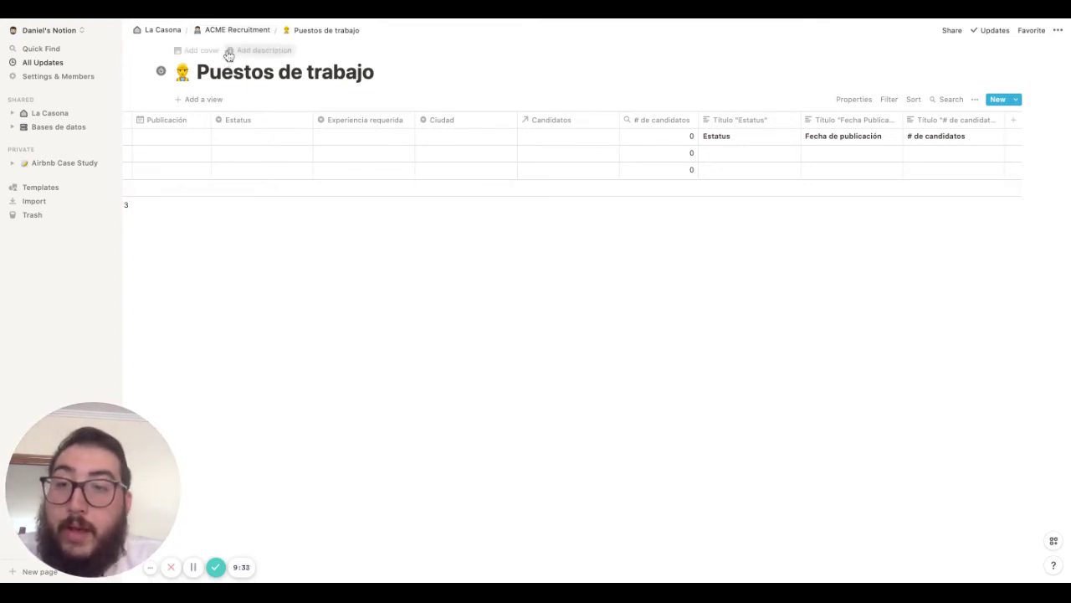
left_click(237, 30)
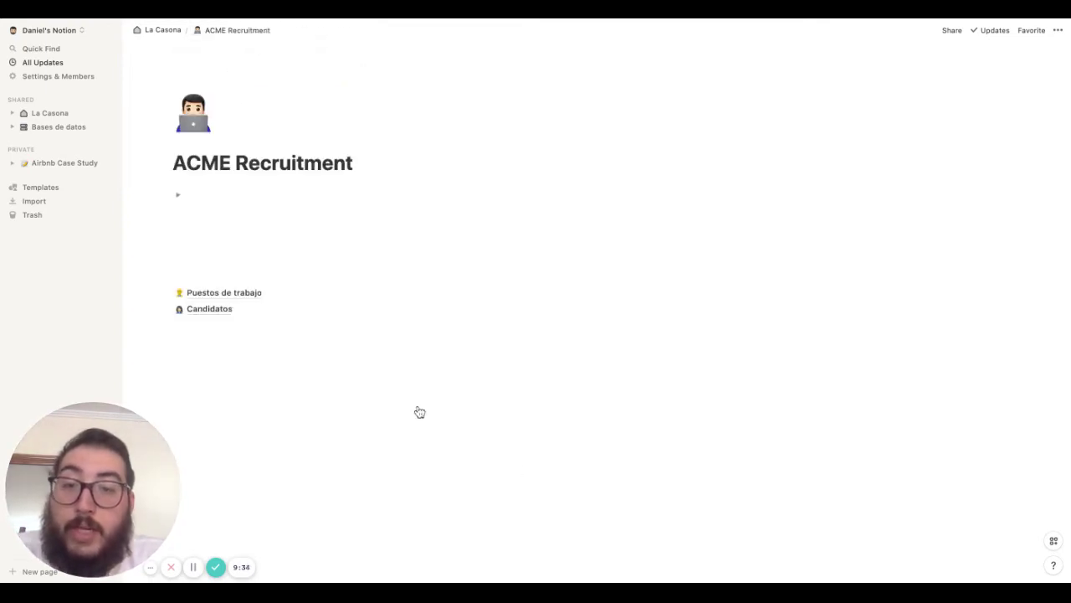
left_click(220, 338)
type("/")
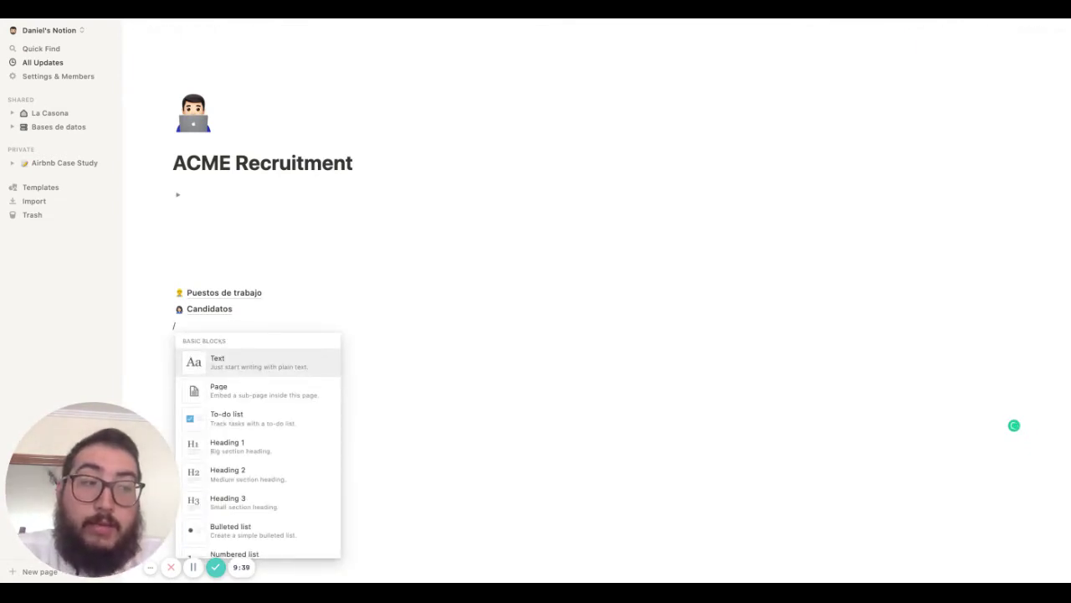
type("eble")
key("BackSpace")
key("BackSpace")
key("BackSpace")
key("BackSpace")
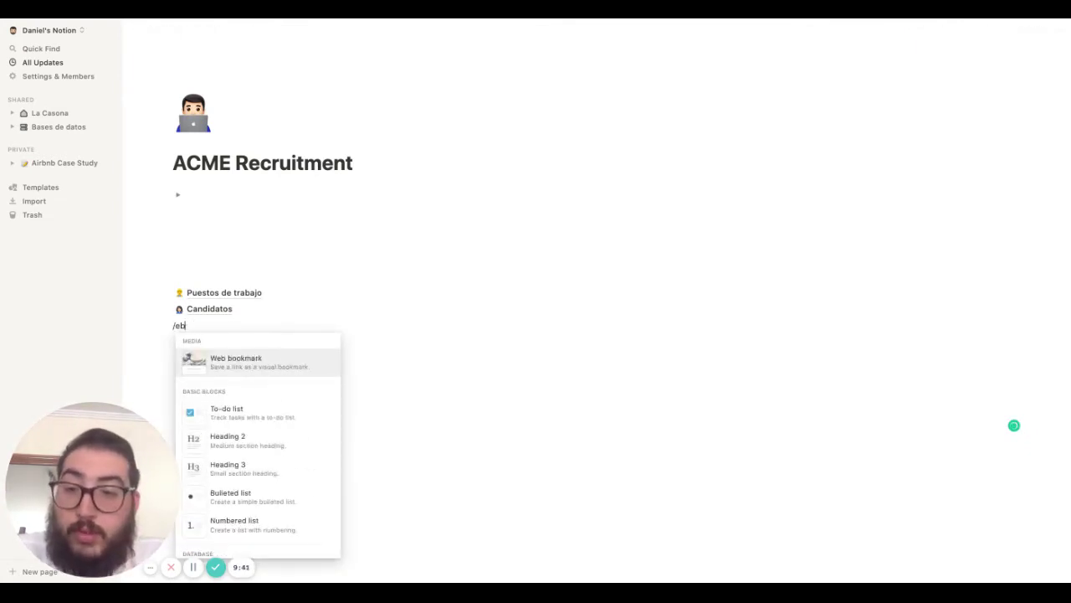
type("ta")
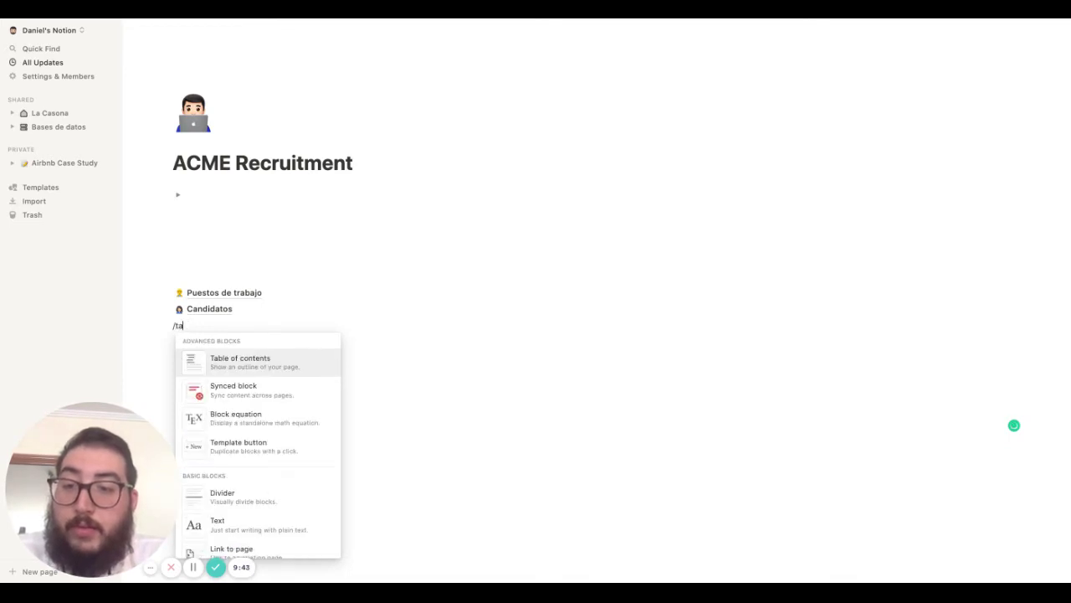
type("ble")
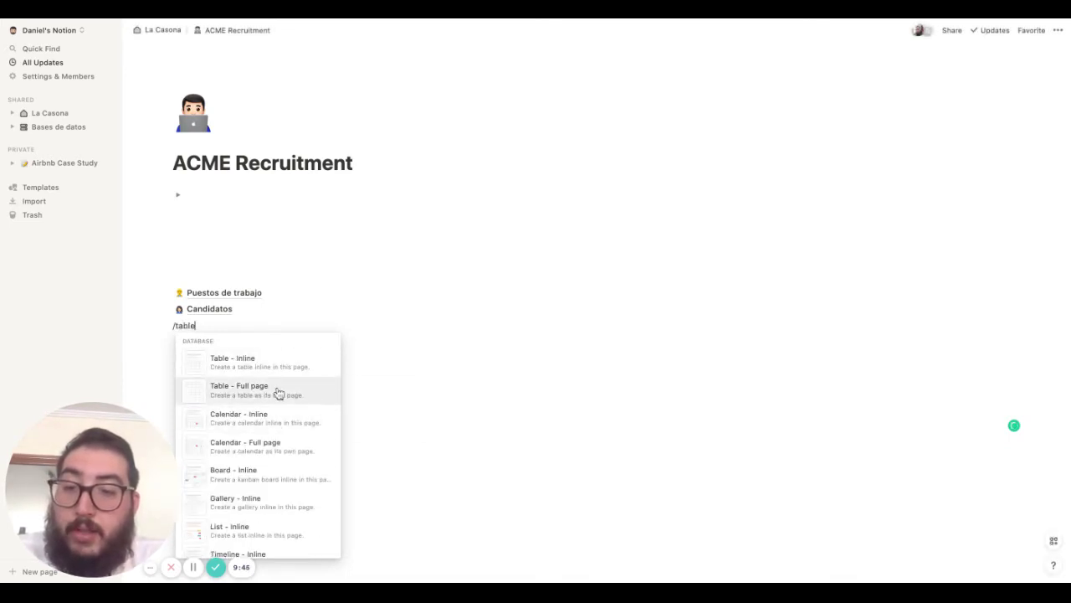
left_click(279, 394)
Title the new database 'Entrevistas' with a microphone icon
type("E")
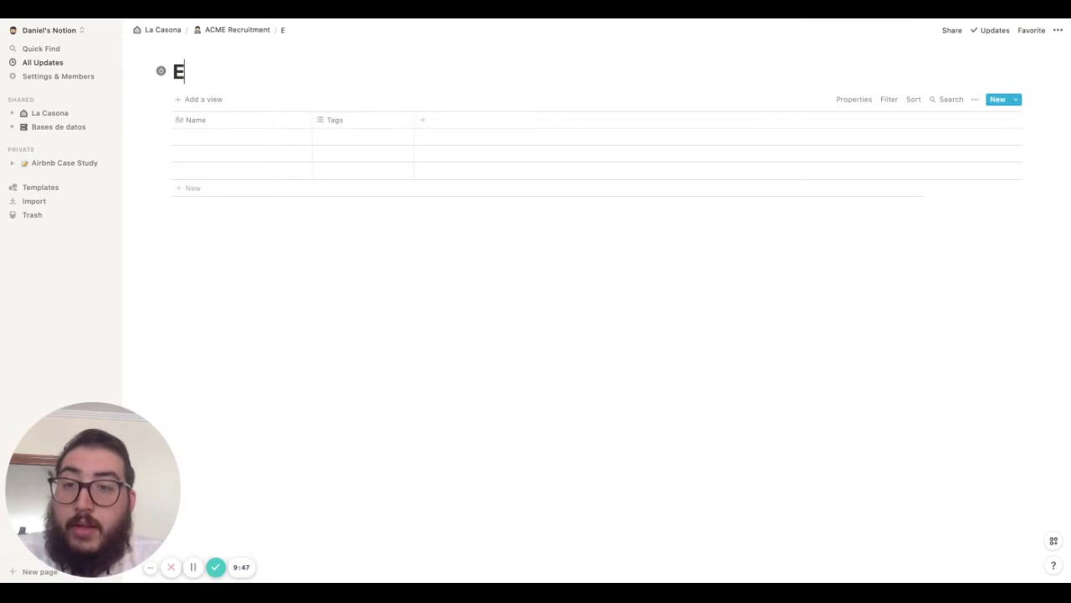
type("ntrevistas")
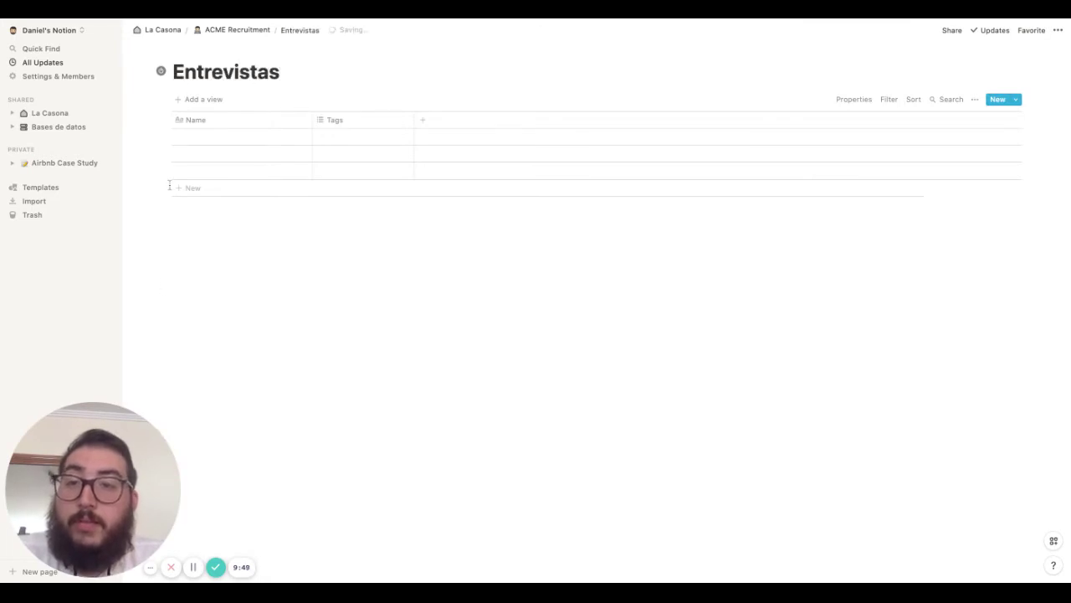
left_click(193, 51)
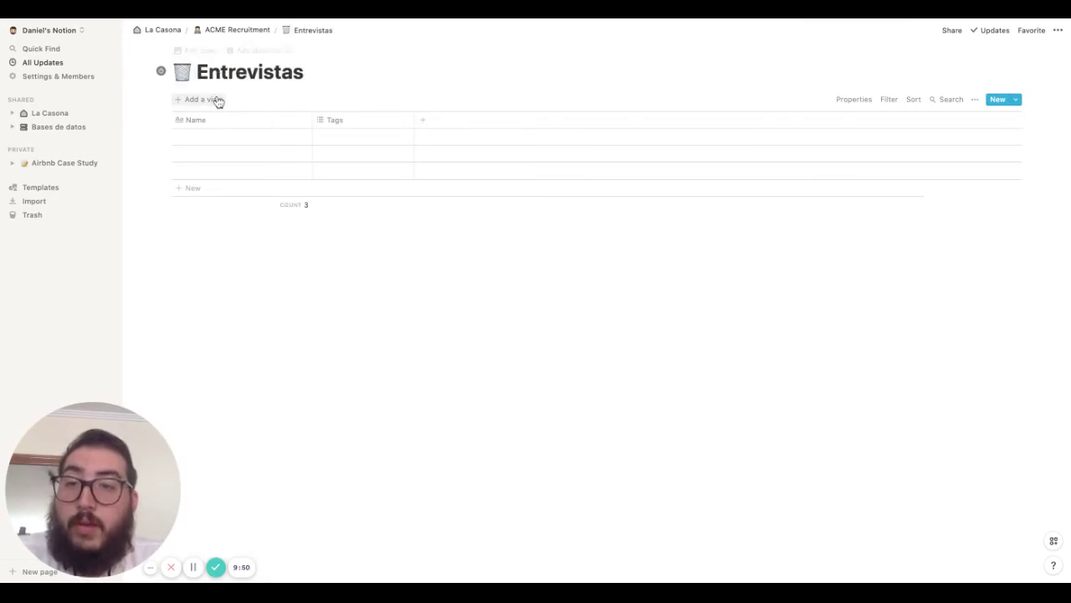
left_click(178, 74)
type("micro")
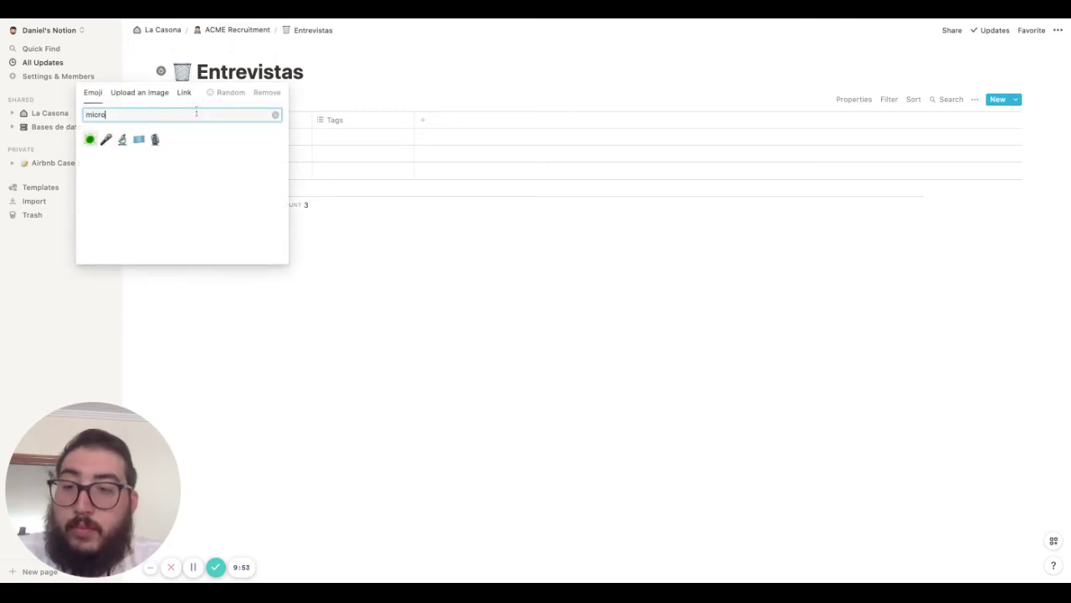
left_click(106, 139)
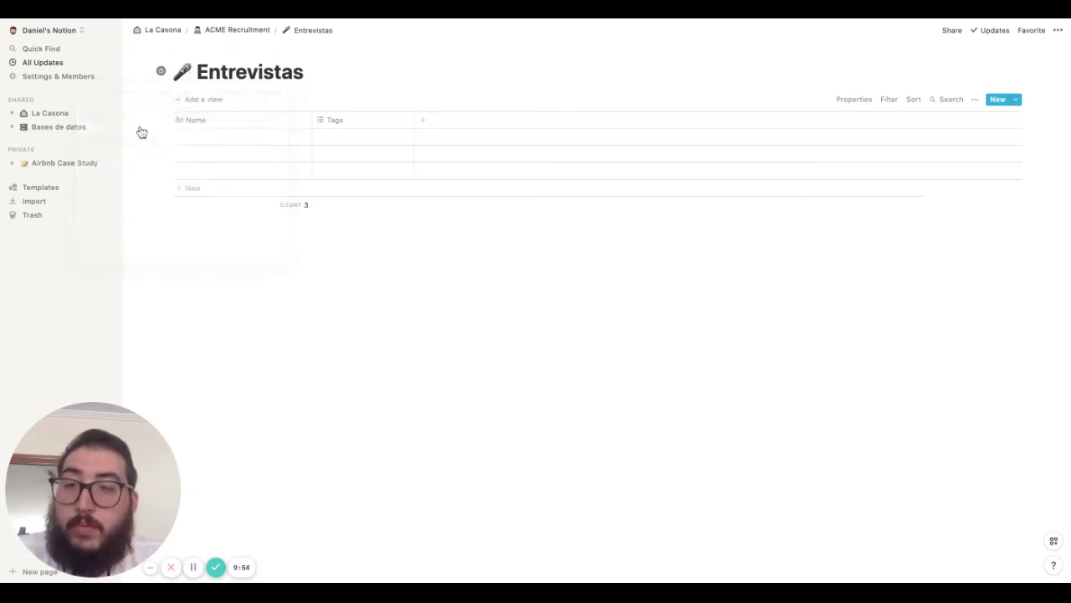
Rename Name to Entrevista, and Tags to Entrevistador with Person type
left_click(246, 126)
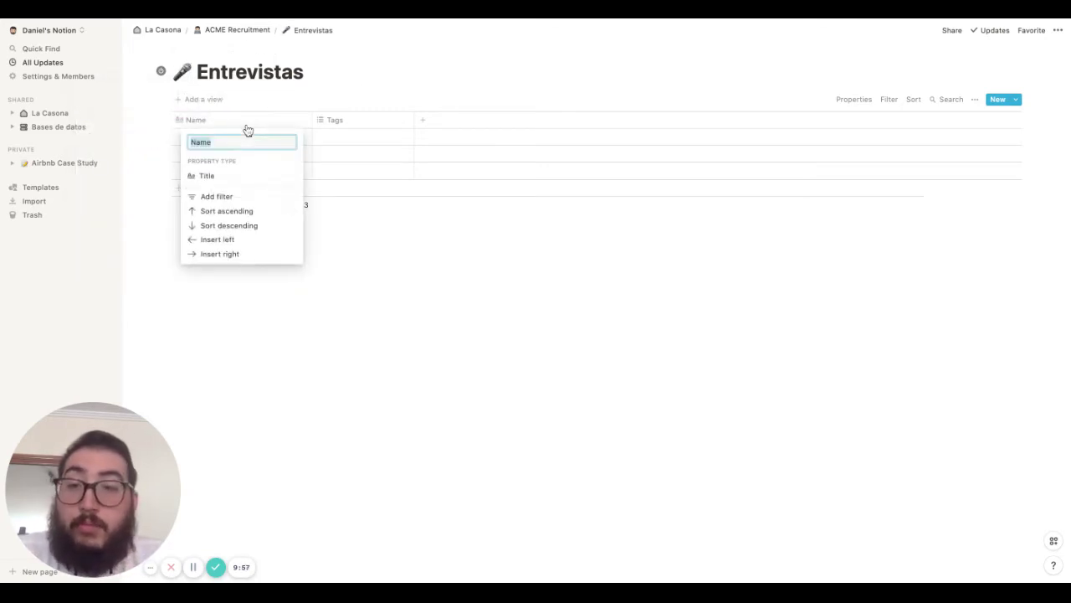
type("Entrevist")
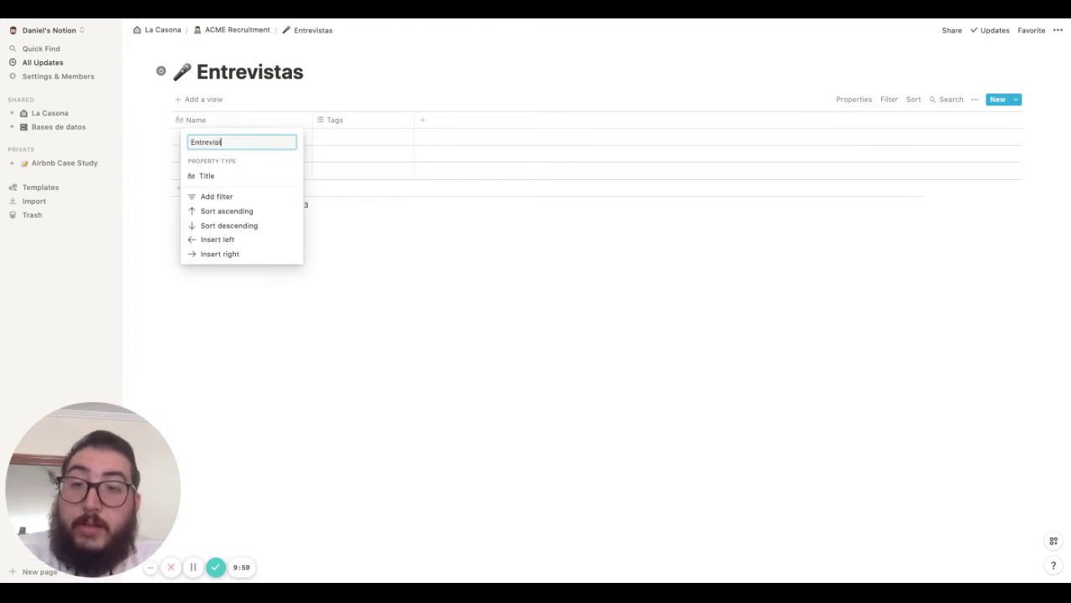
type("a")
left_click(383, 125)
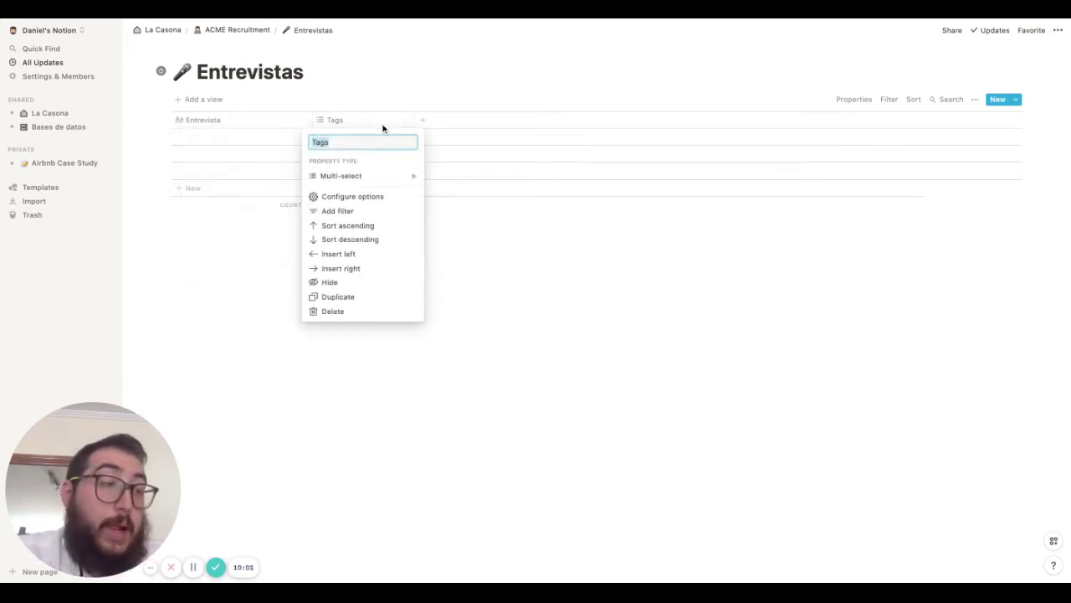
mouse_move(373, 177)
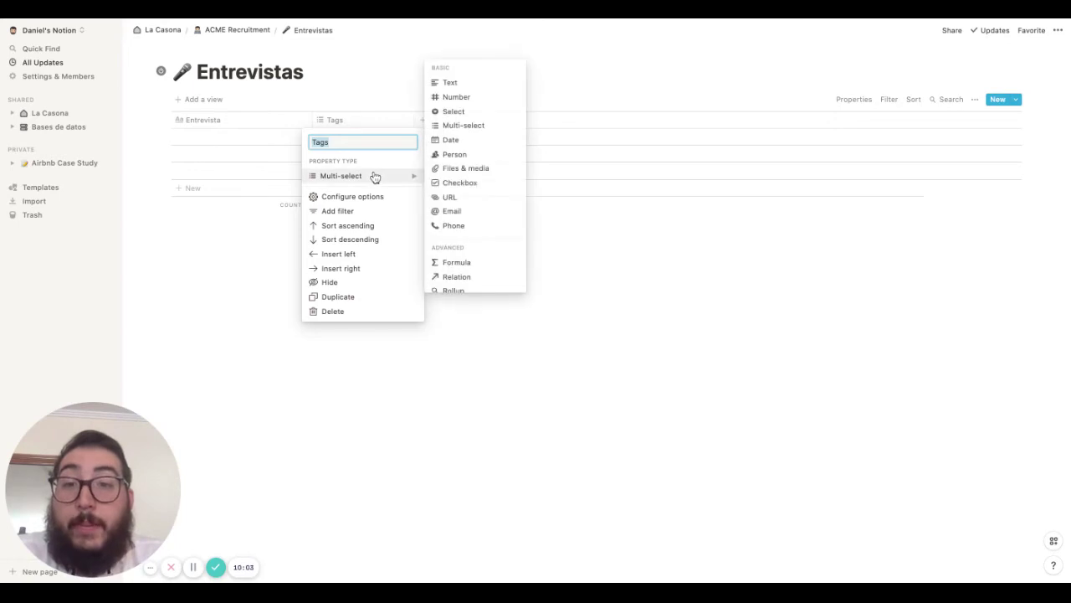
left_click(460, 155)
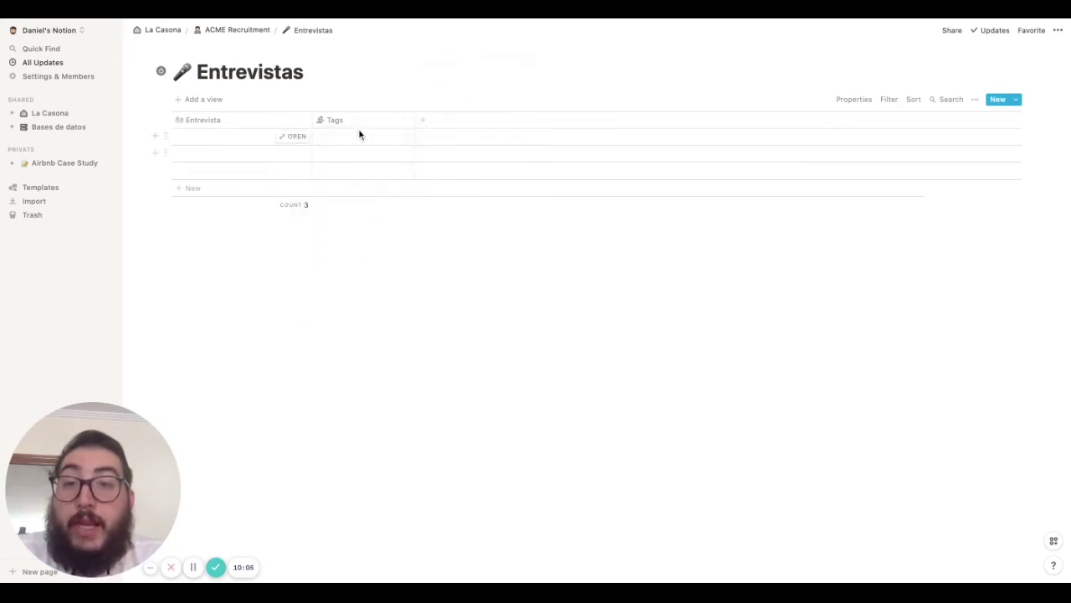
left_click(359, 125)
type("E")
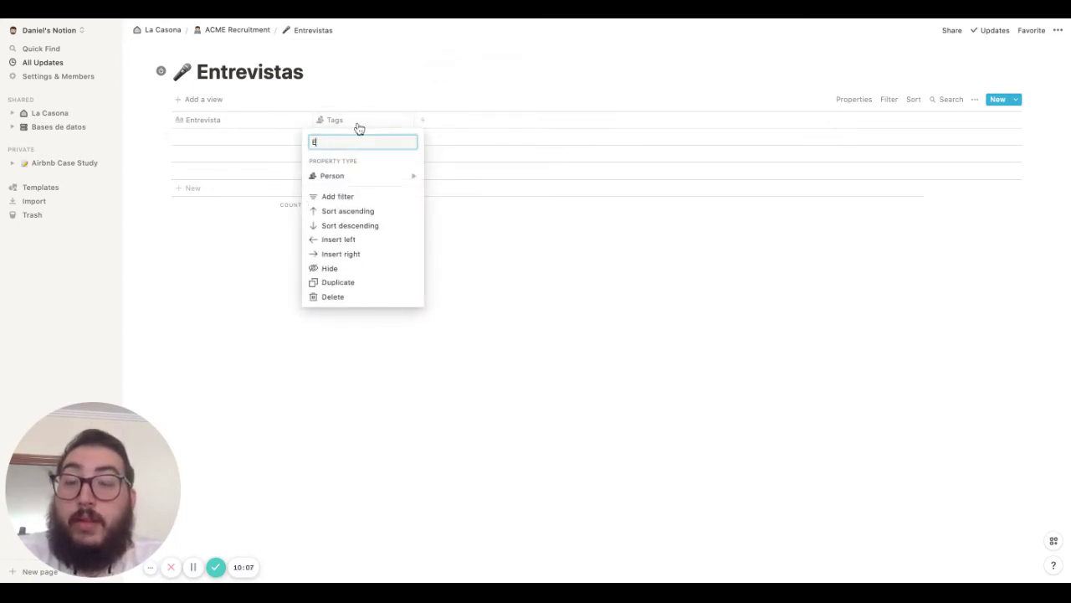
type("ntrevistador")
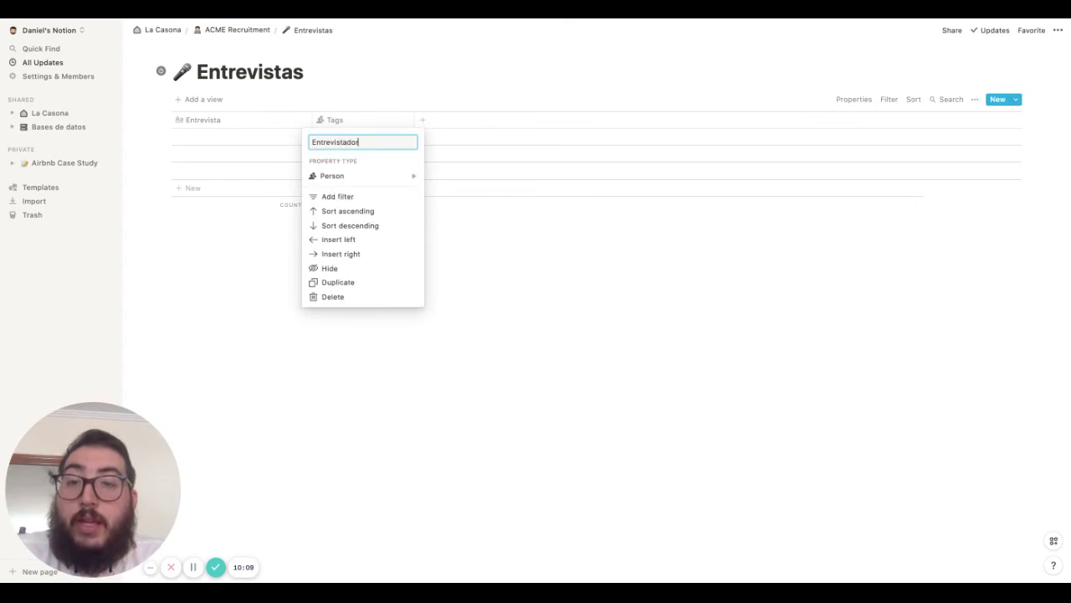
left_click(470, 142)
Add a Fecha Date column and a Tipo Select column
left_click(428, 121)
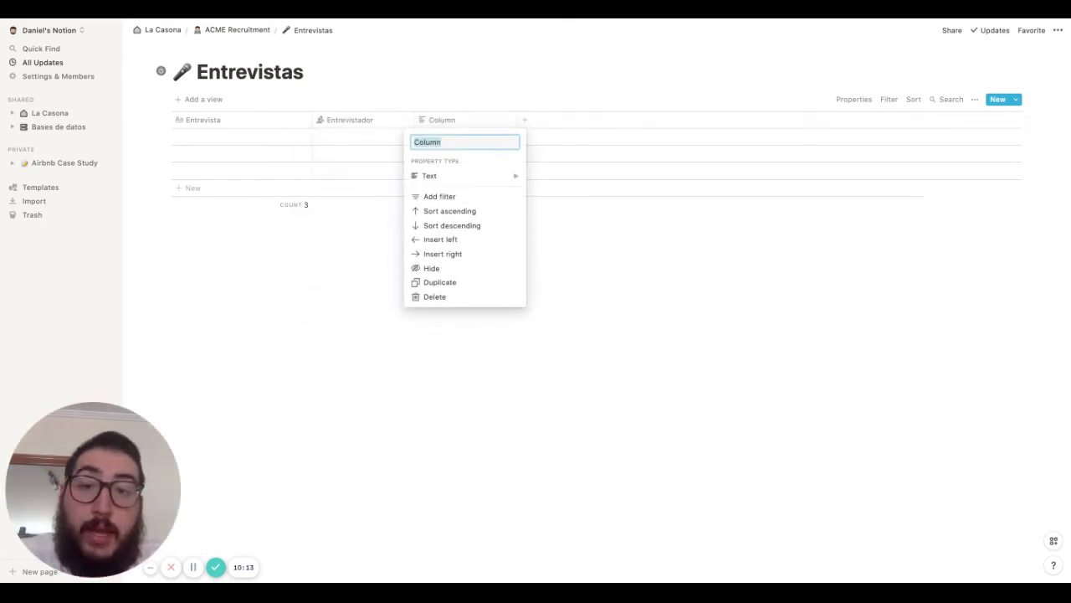
type("Fecha")
left_click(415, 176)
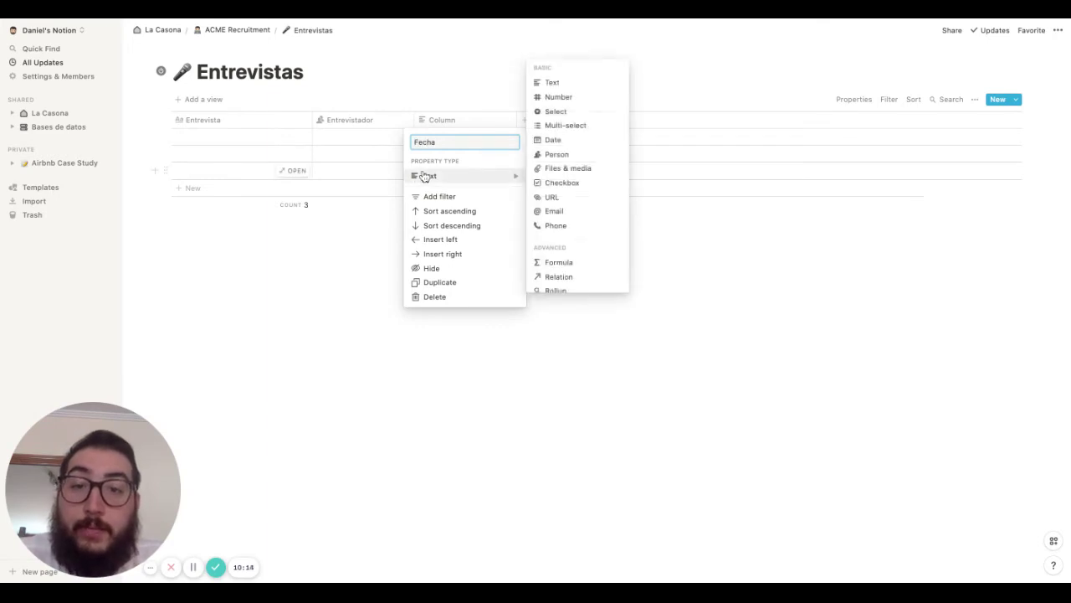
left_click(576, 140)
left_click(524, 120)
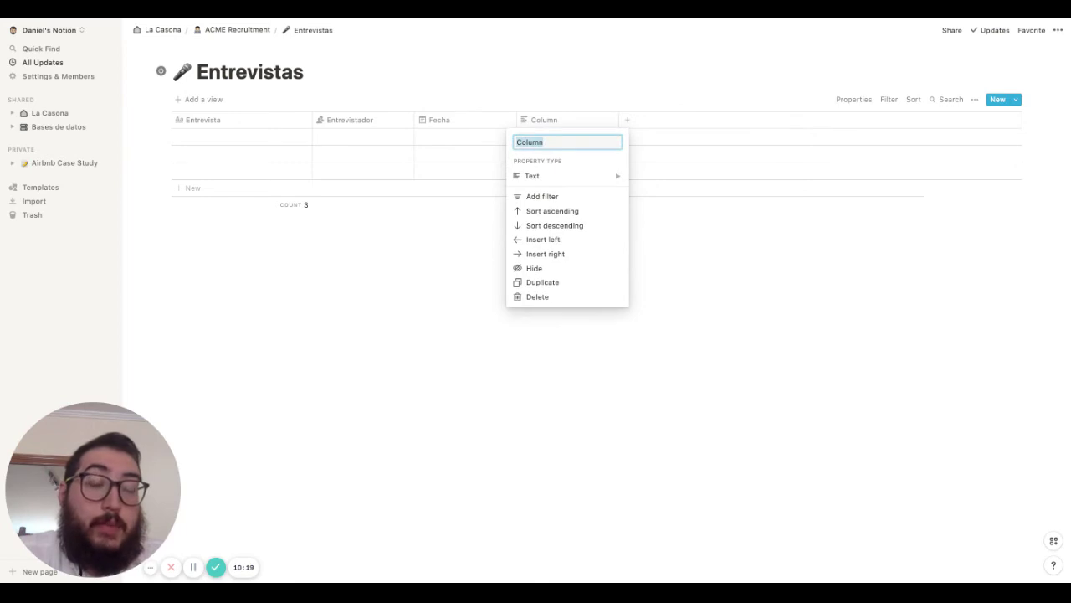
type("Tipo")
left_click(546, 177)
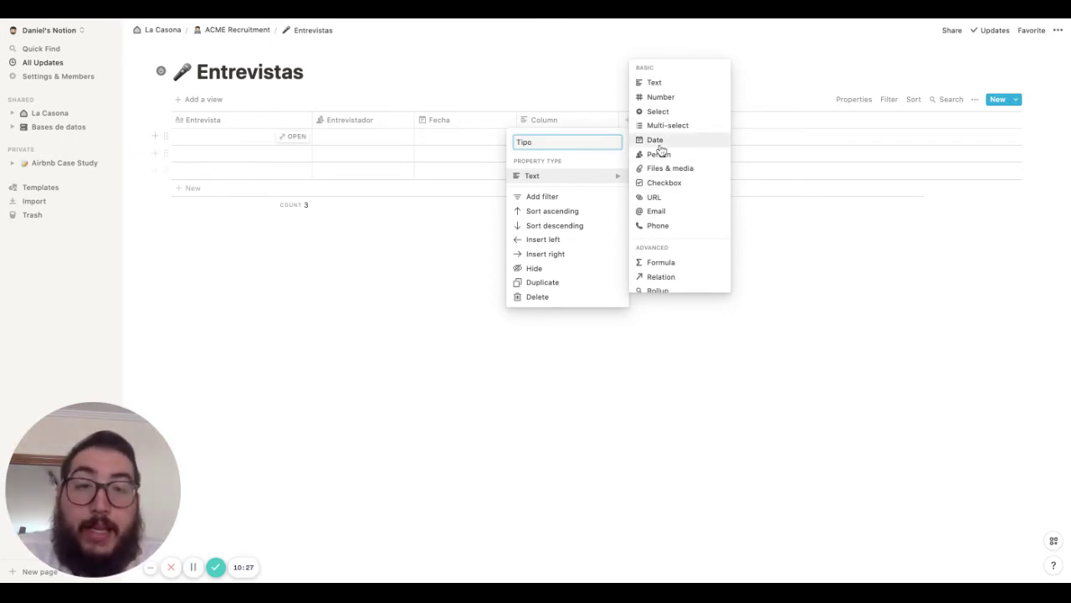
left_click(658, 111)
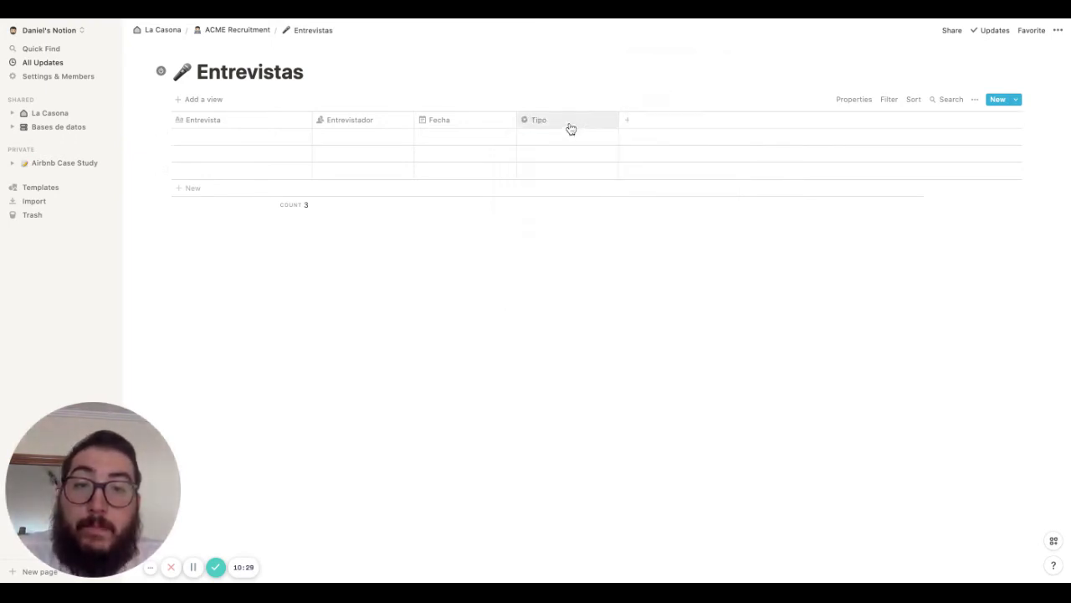
Add a fifth column, still named Column with Text type, after Tipo
left_click(625, 123)
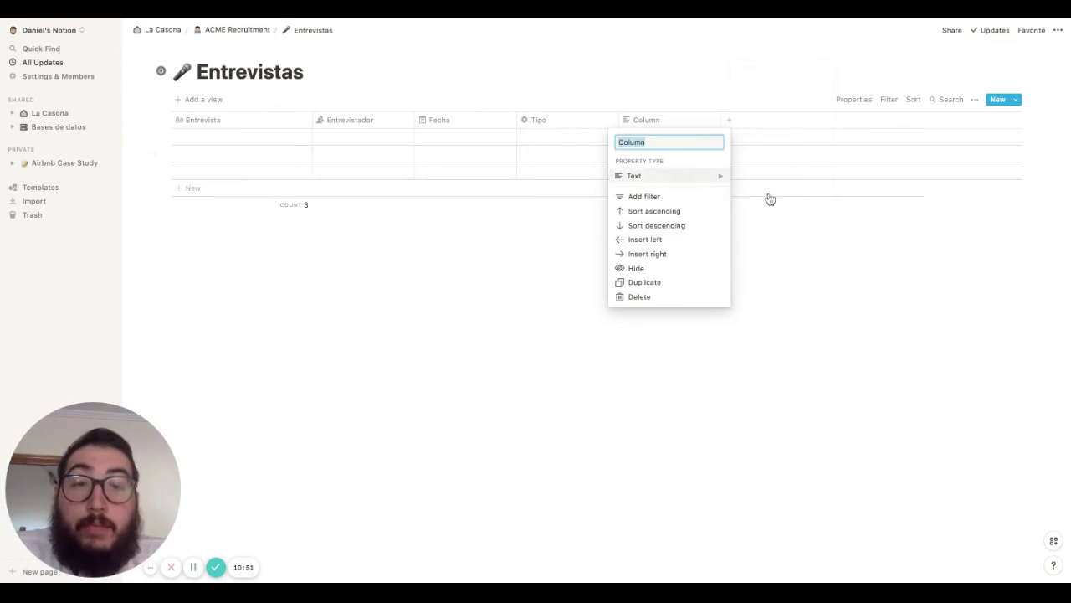
Rename the new column to Candidato
left_click(701, 106)
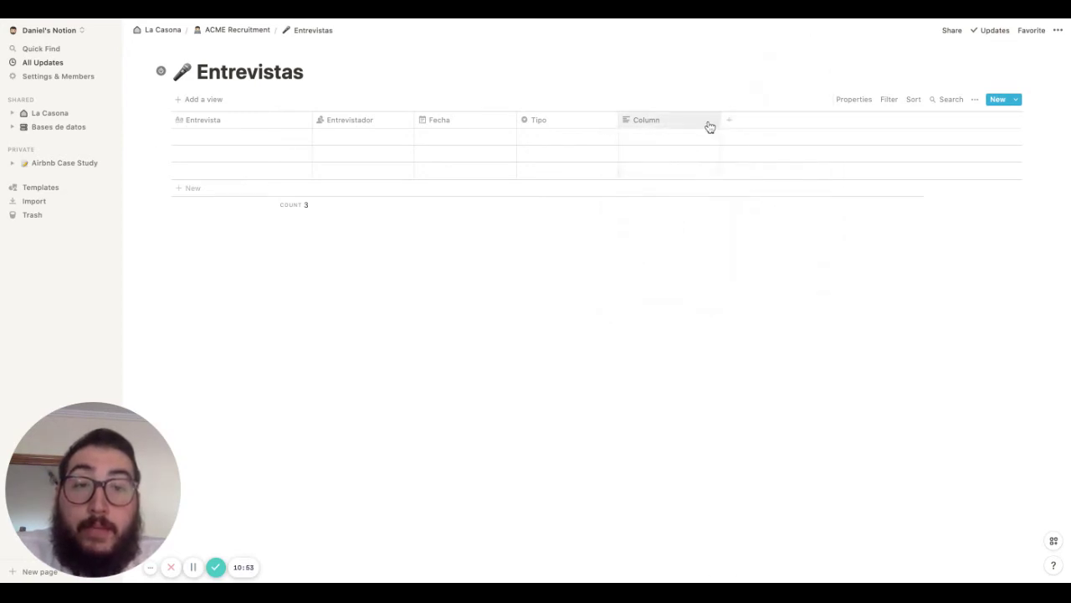
left_click(708, 124)
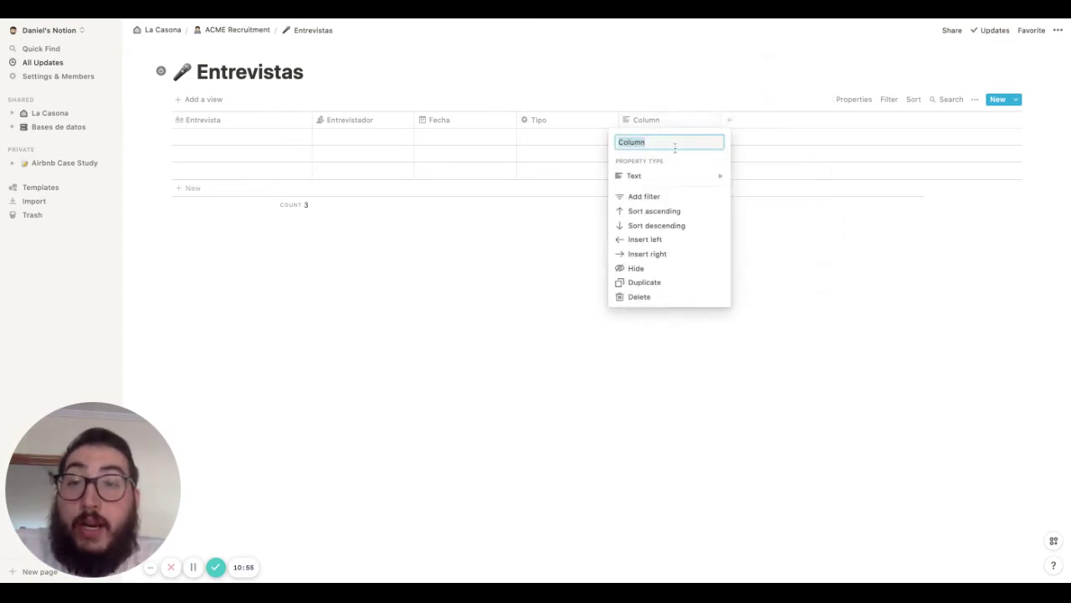
type("Candidato")
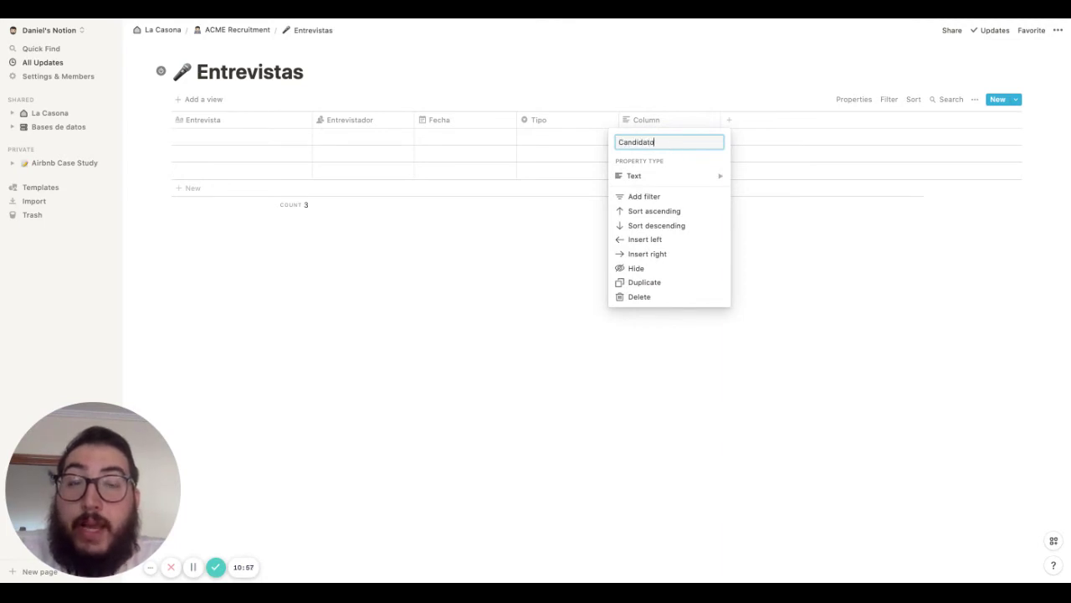
key("Return")
Make Candidato a Relation to the Candidatos database
left_click(677, 124)
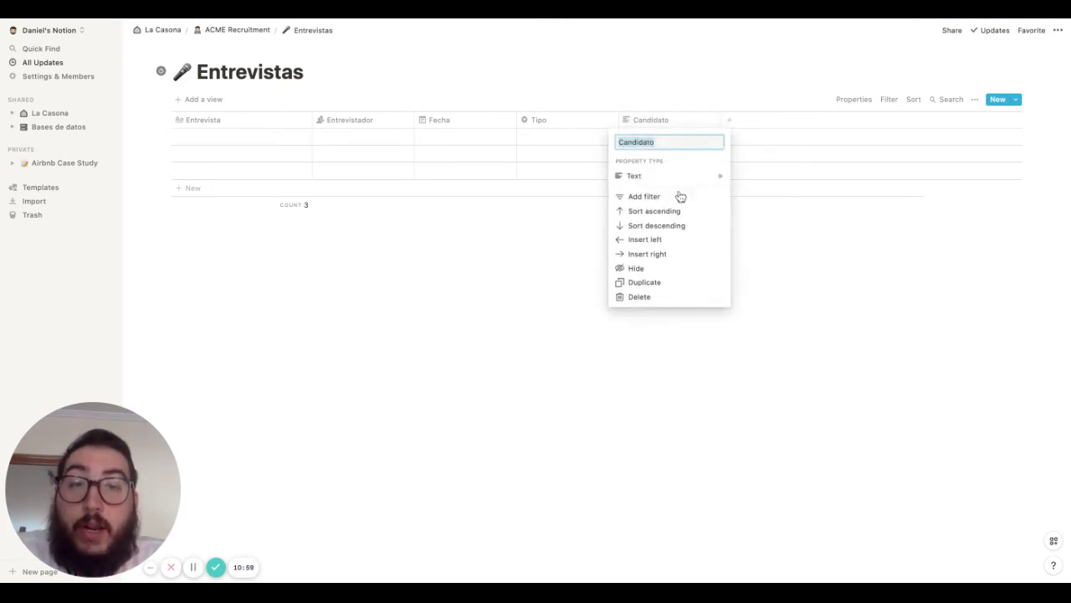
mouse_move(685, 182)
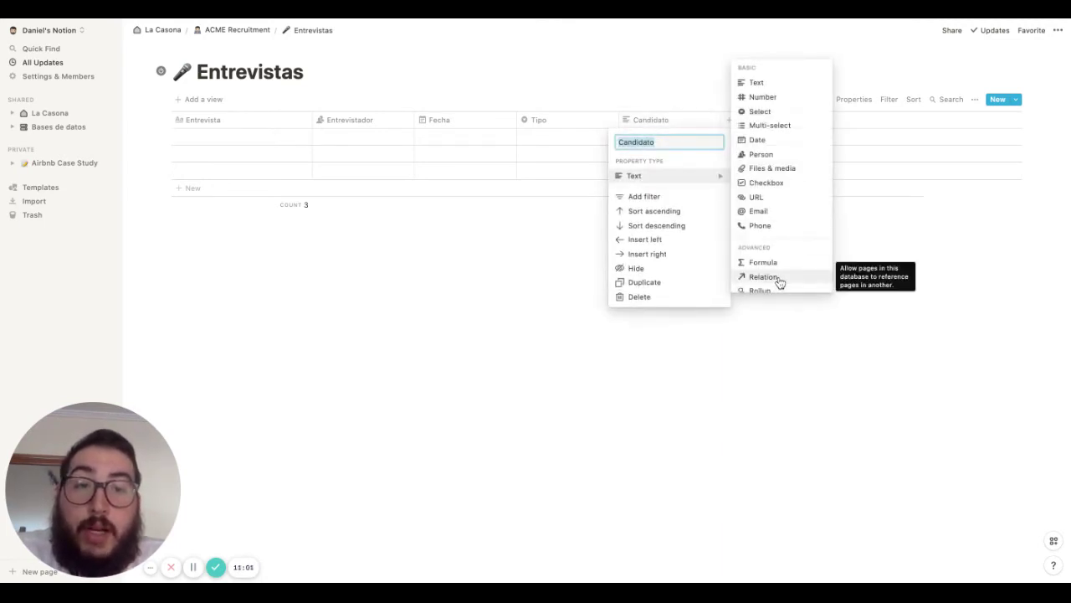
left_click(778, 280)
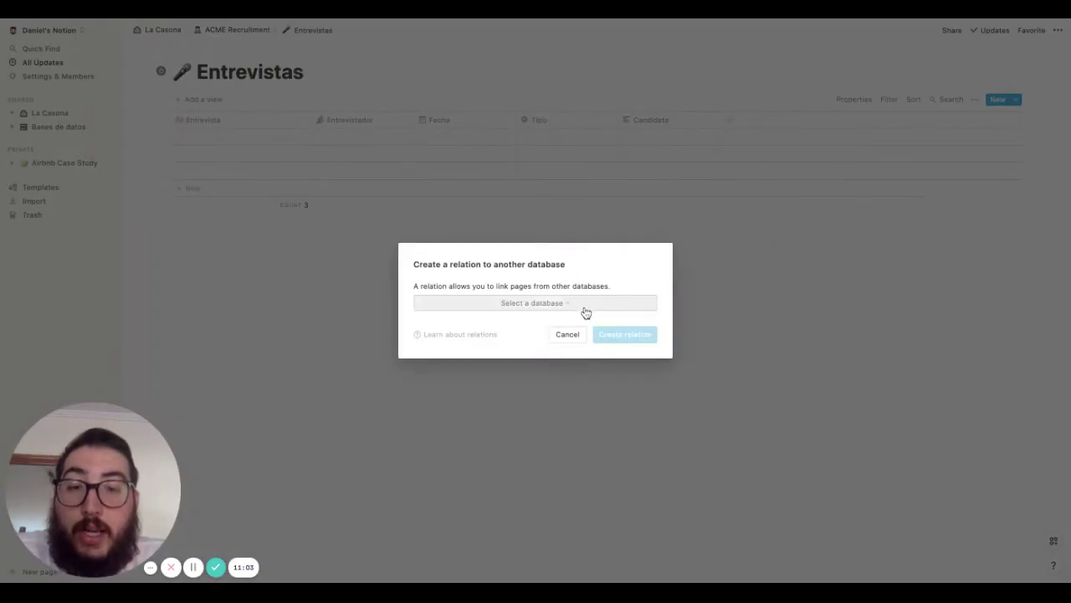
left_click(584, 309)
type("Candidatos")
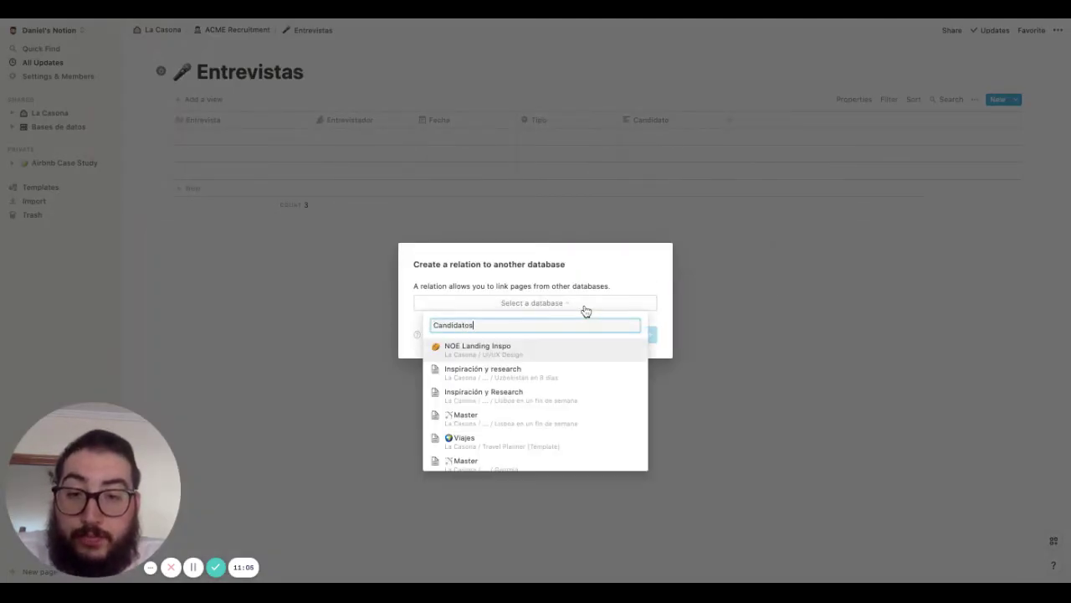
left_click(509, 349)
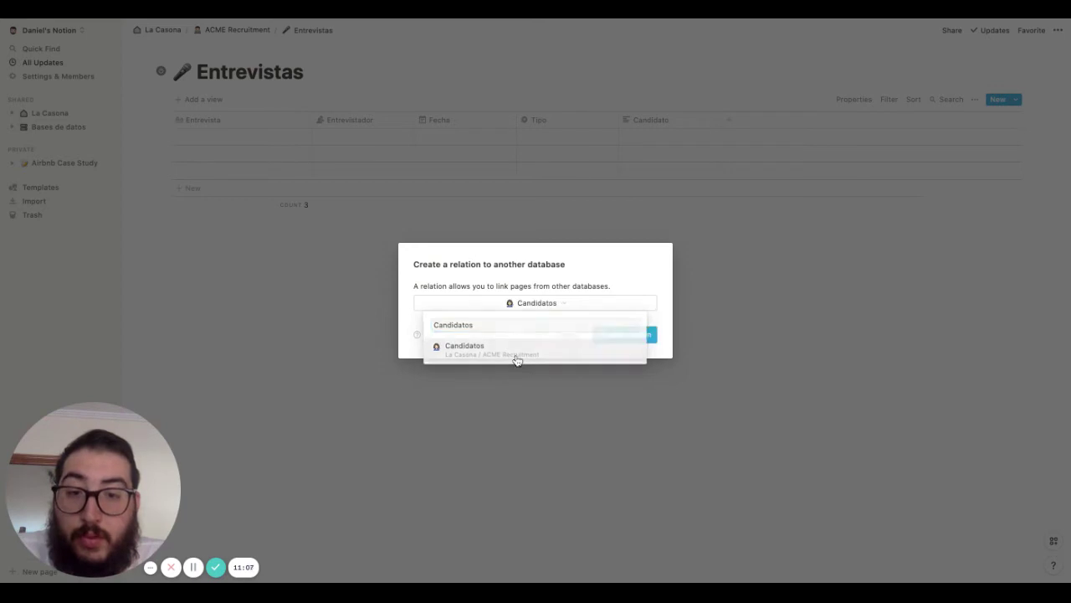
left_click(632, 341)
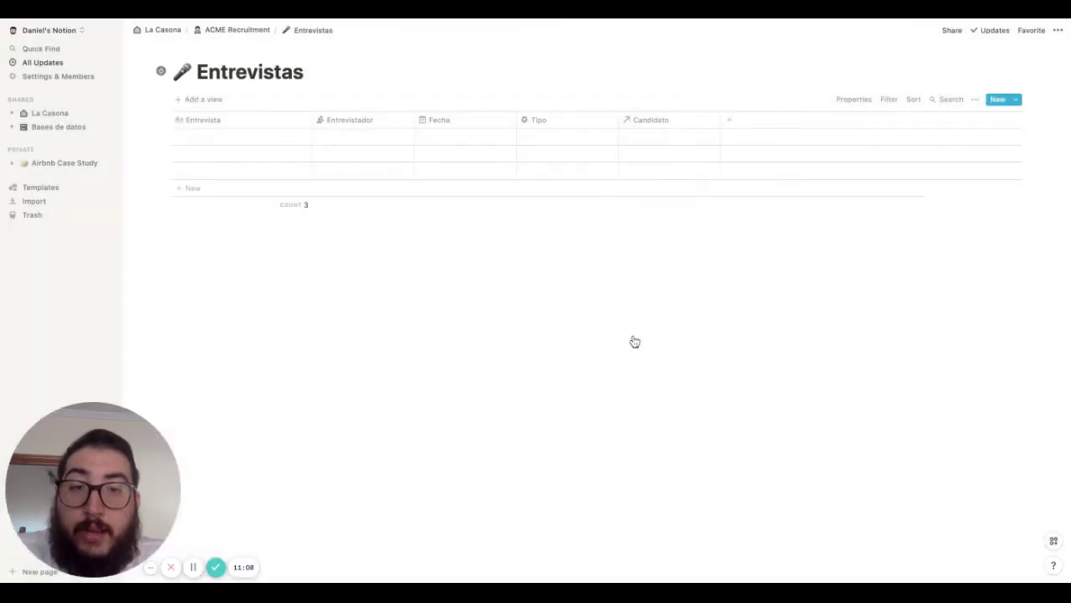
left_click(727, 126)
Make the sixth column a Rollup of Candidato's Estatus, named 'Estatus del candidato'
mouse_move(822, 176)
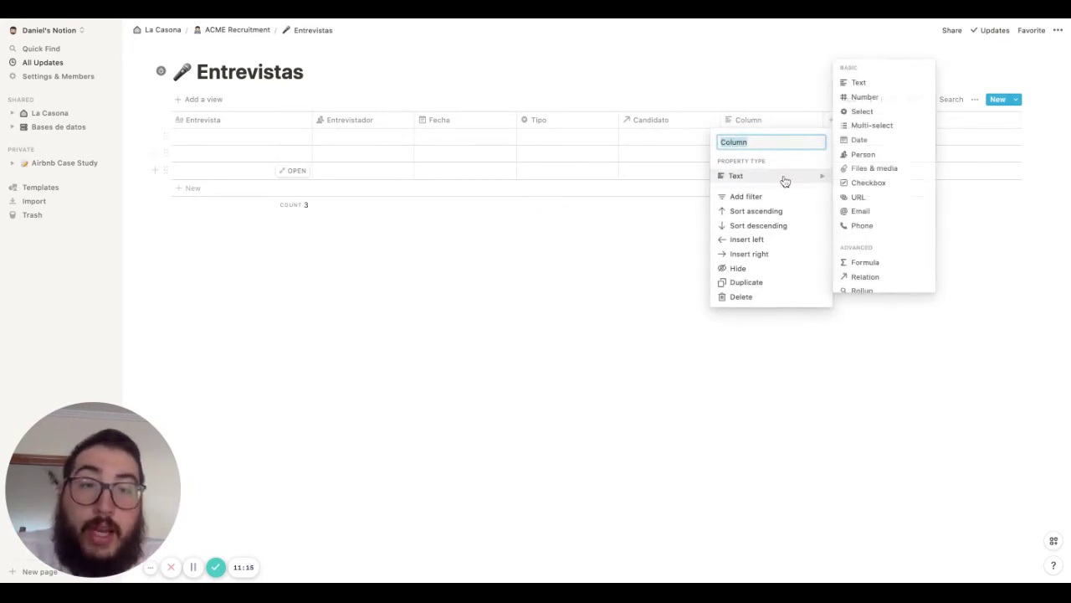
left_click(865, 290)
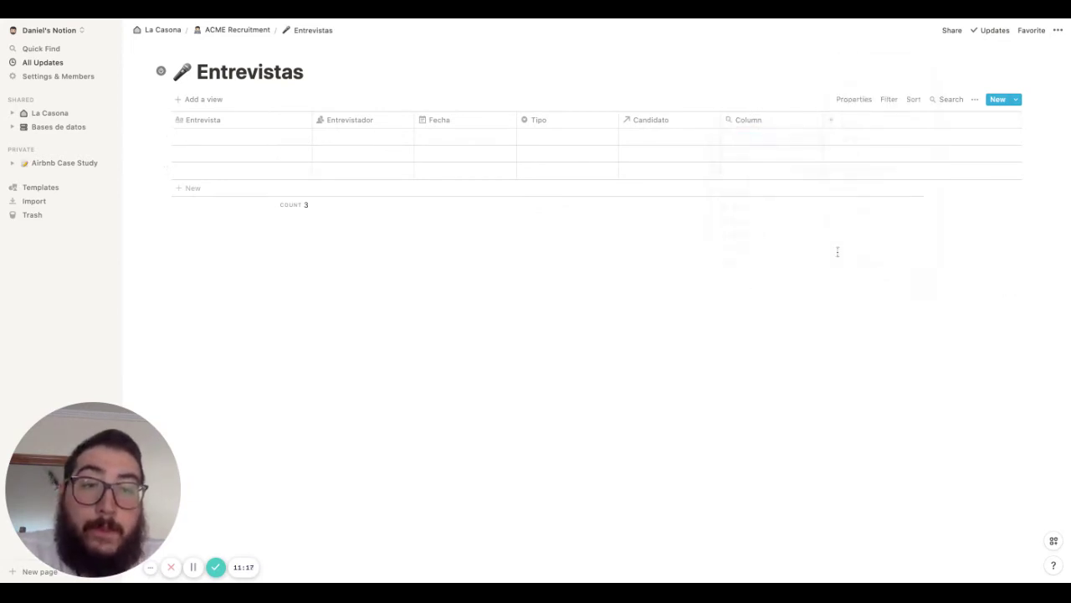
left_click(756, 144)
left_click(769, 170)
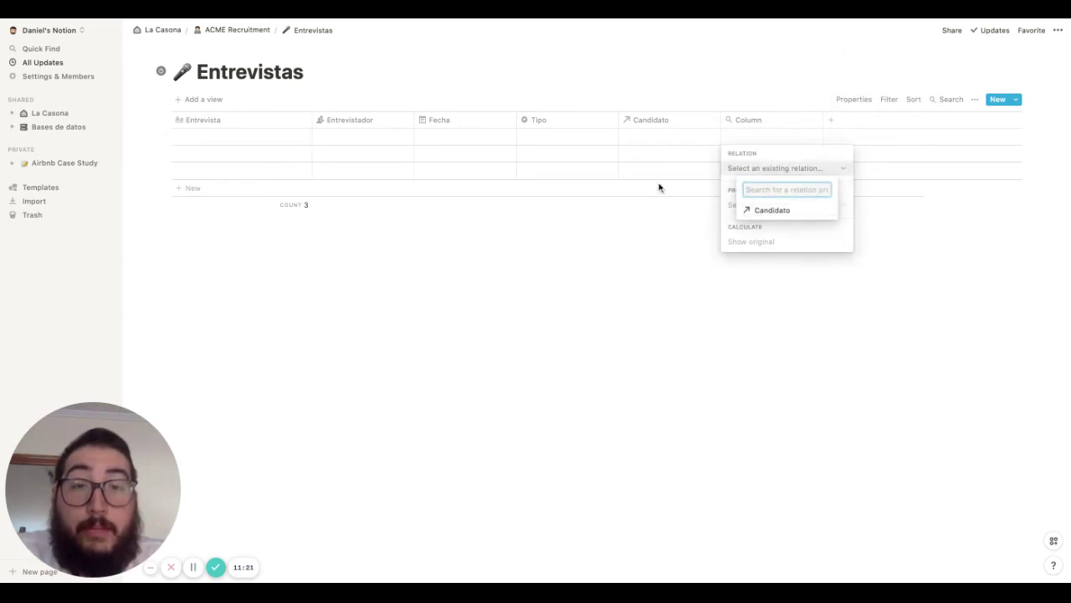
left_click(806, 212)
left_click(772, 204)
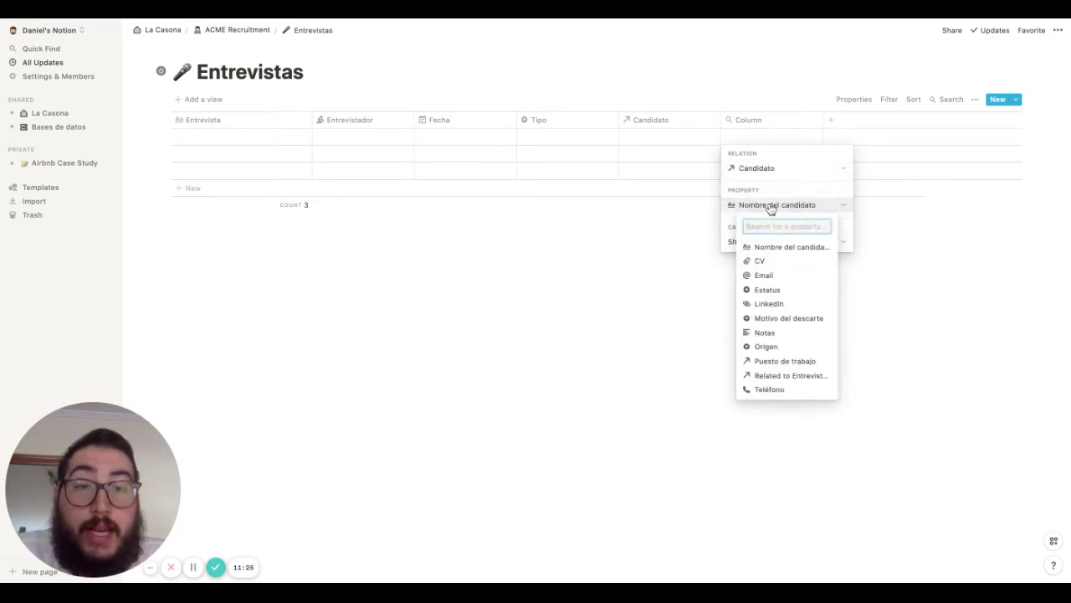
left_click(769, 291)
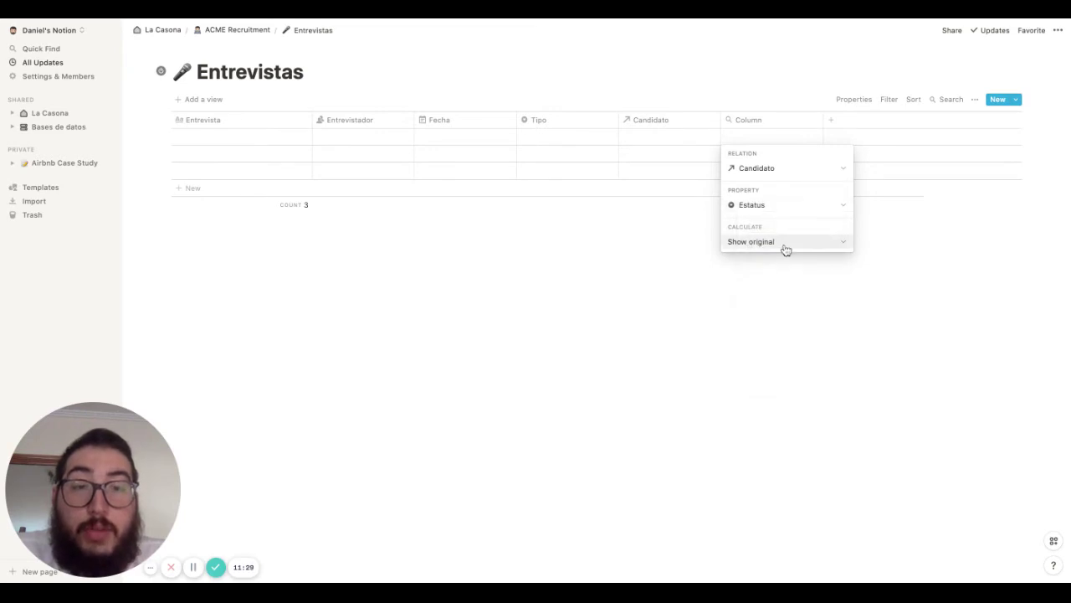
left_click(782, 284)
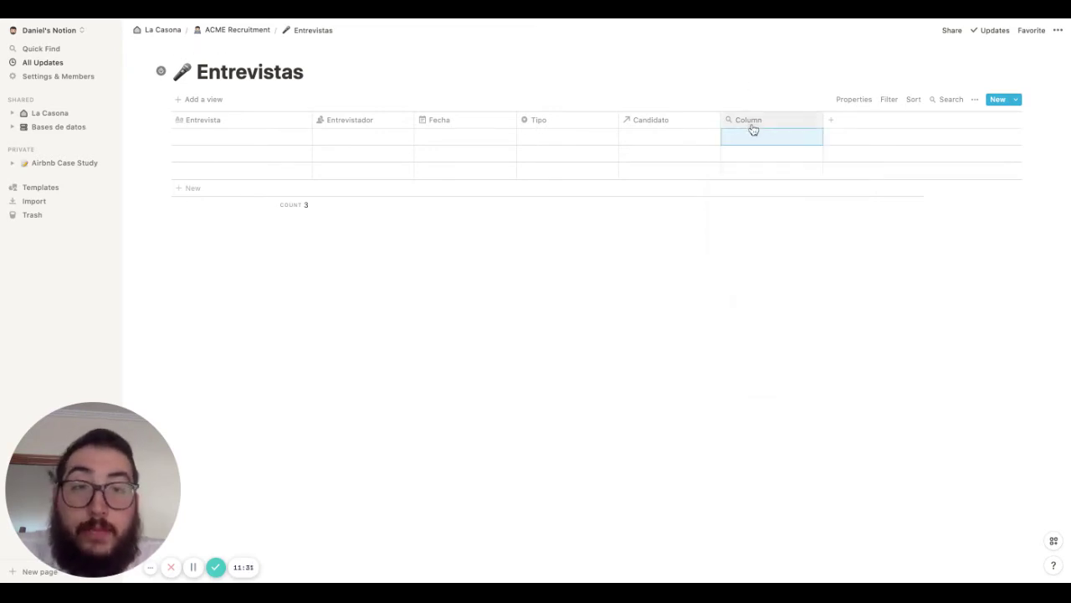
left_click(752, 127)
type("Estatus del ca")
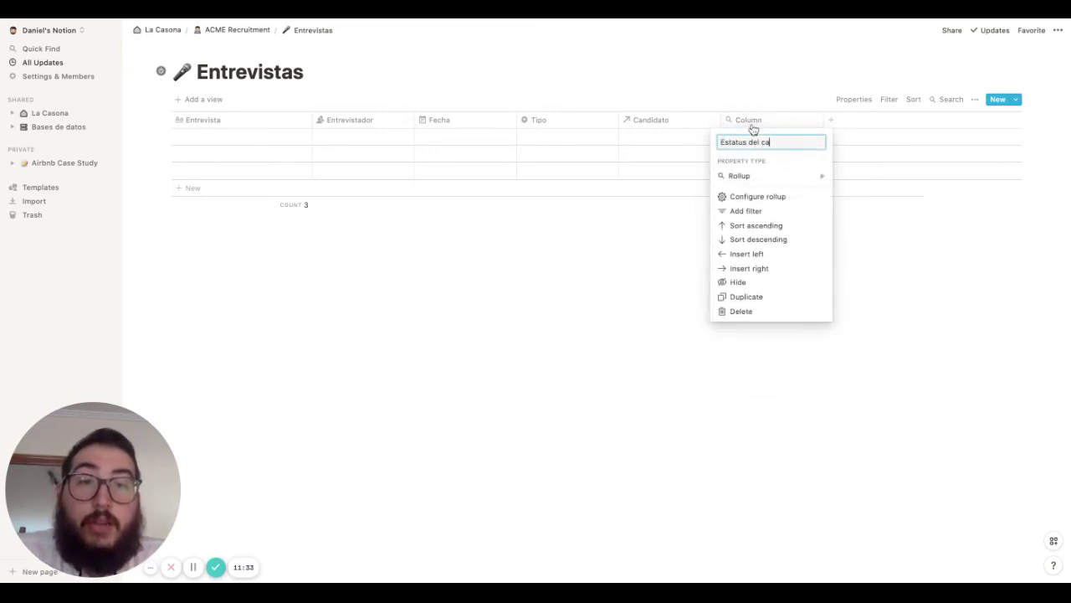
type("ndidato")
left_click(460, 311)
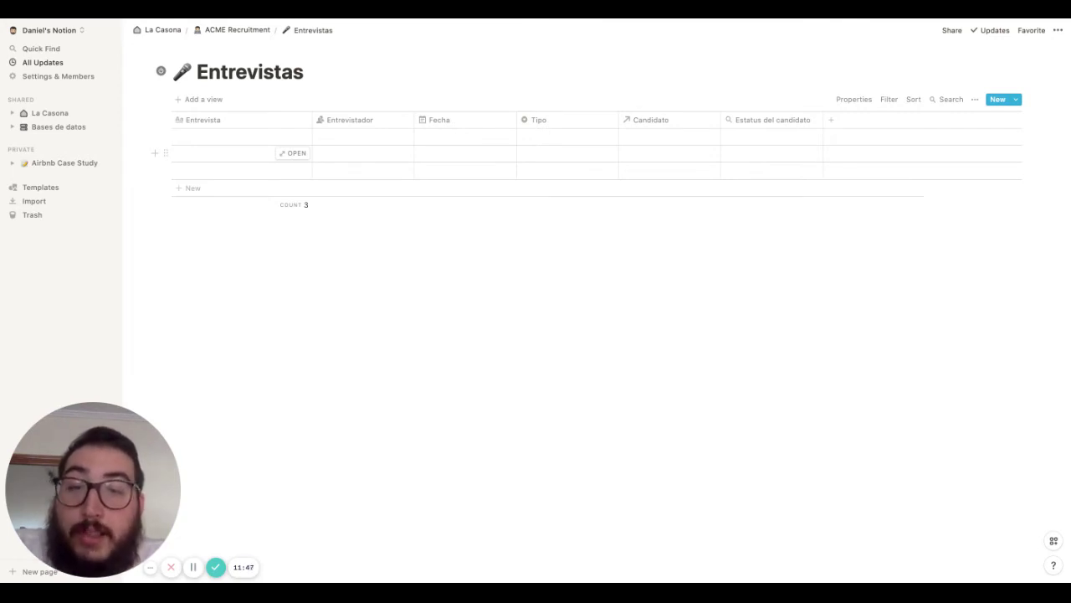
Check the New templates, delete the first empty Entrevistas row, and return to ACME Recruitment
left_click(1016, 99)
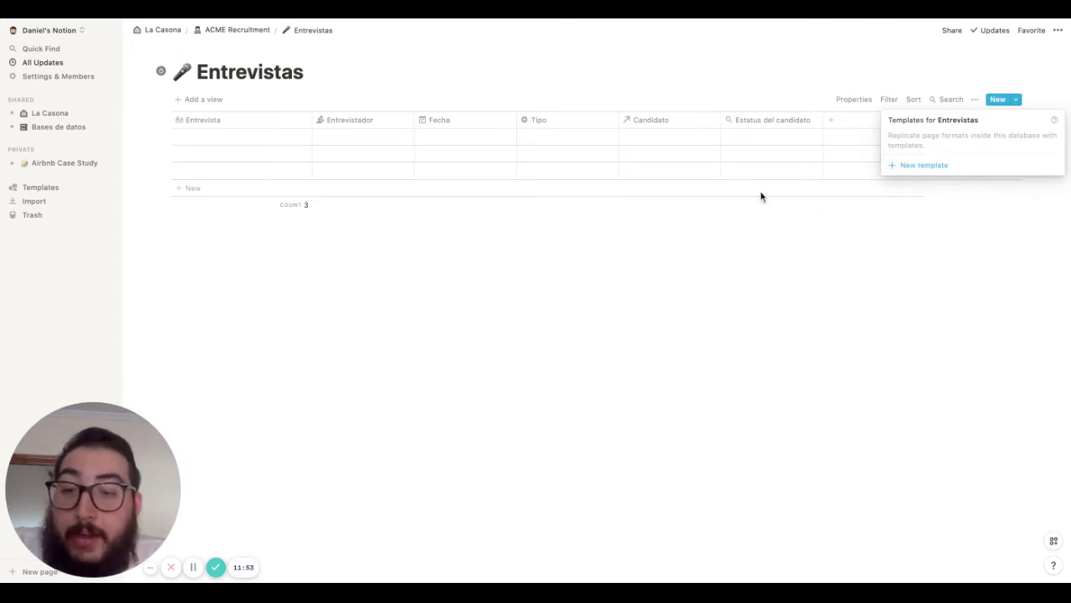
left_click(664, 328)
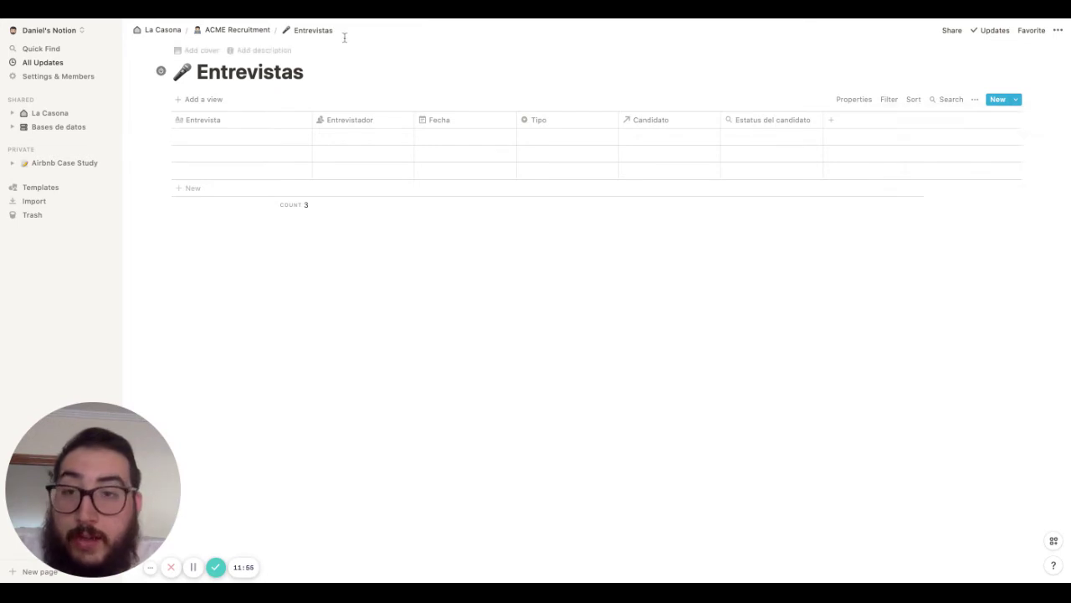
left_click(161, 136)
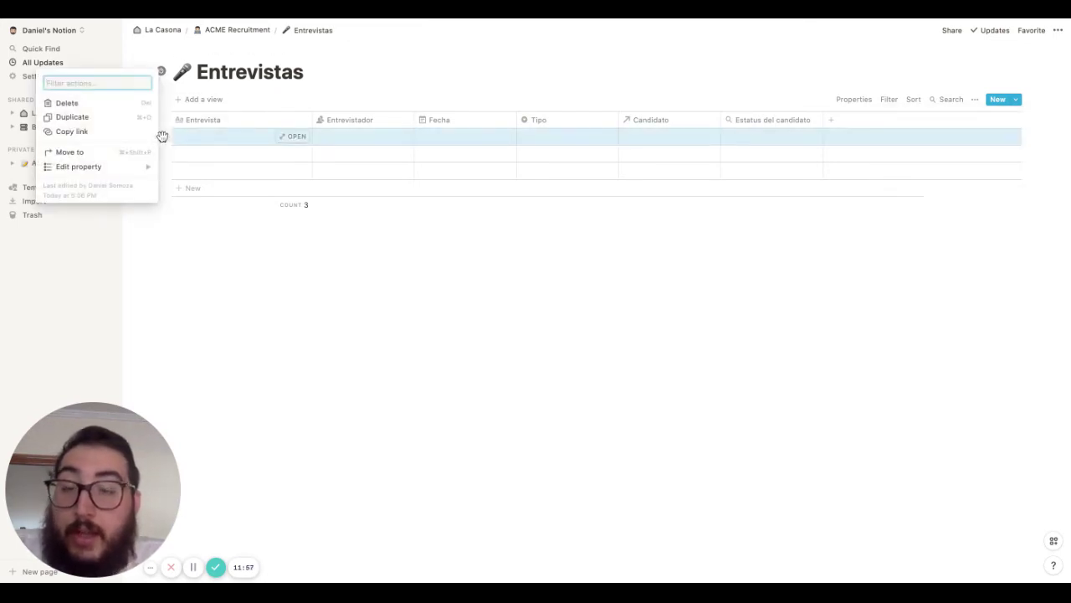
key("Delete")
left_click(237, 30)
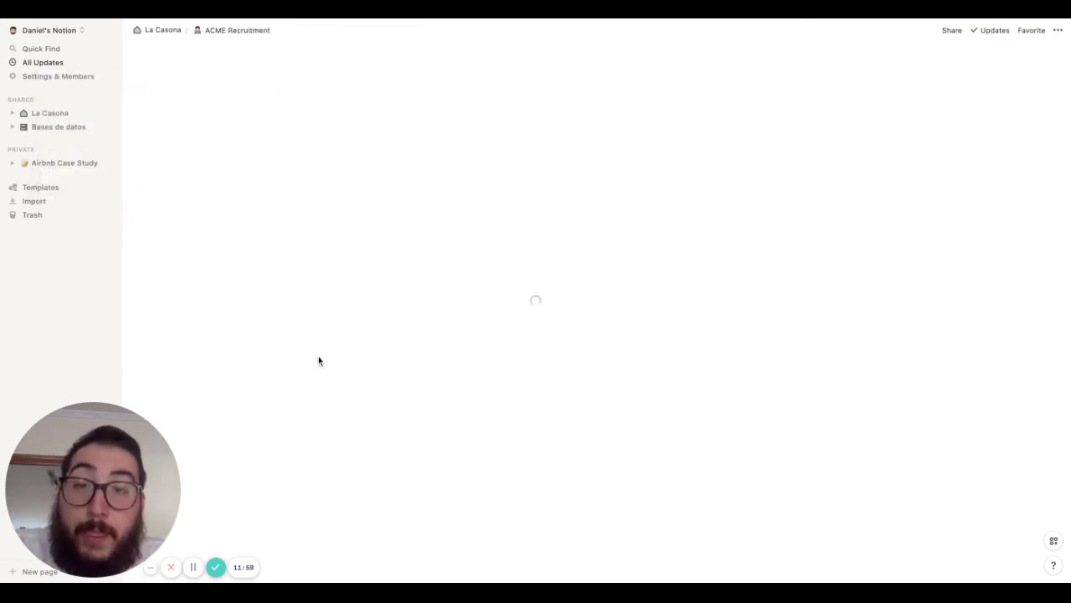
Add a full-page table database titled Equipo below Entrevistas
left_click(215, 343)
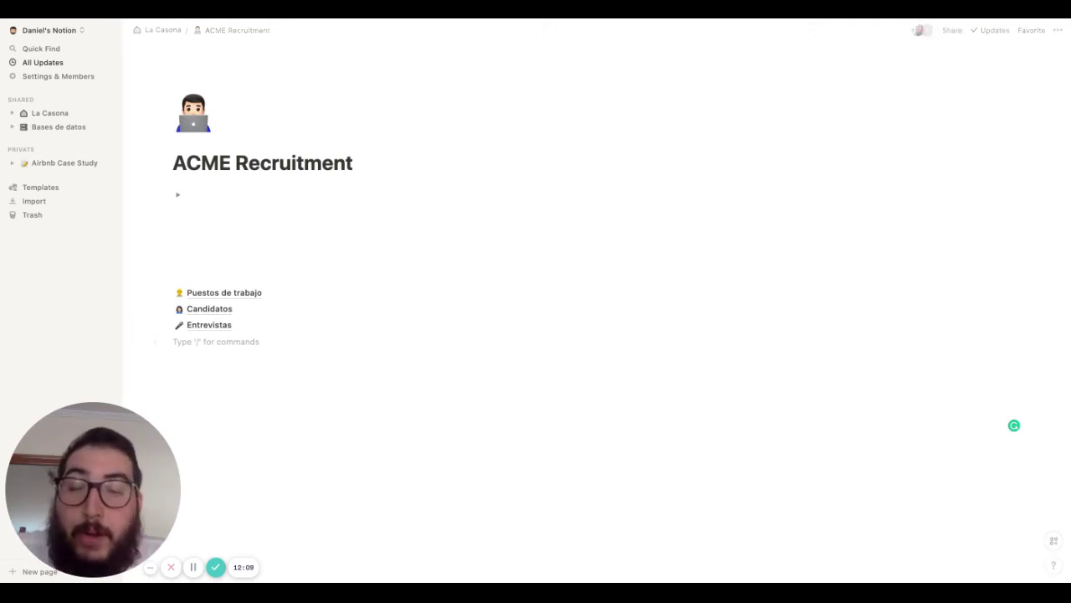
type("/")
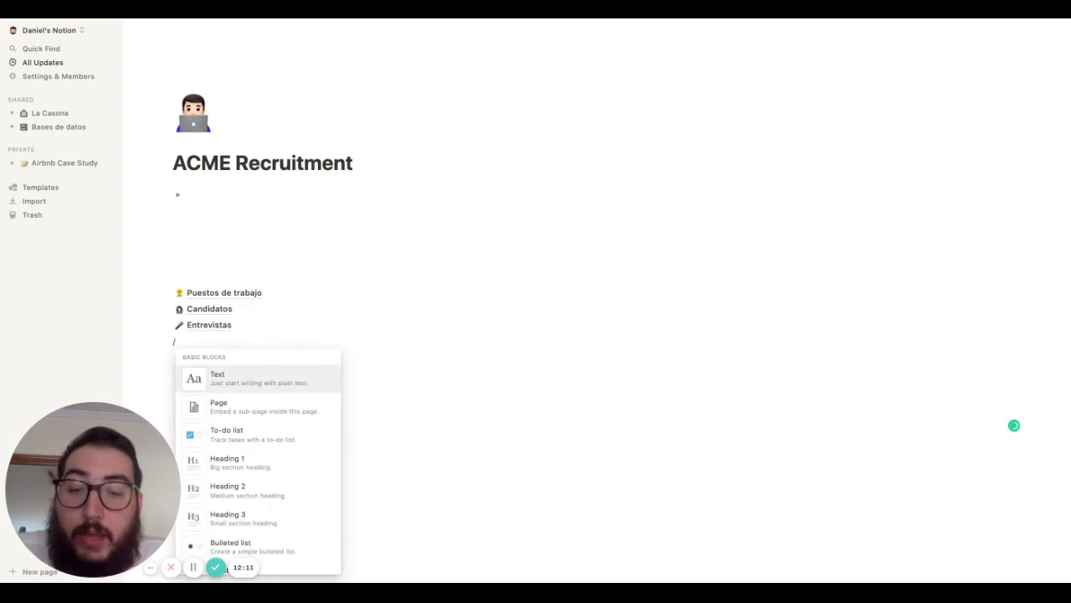
type("table")
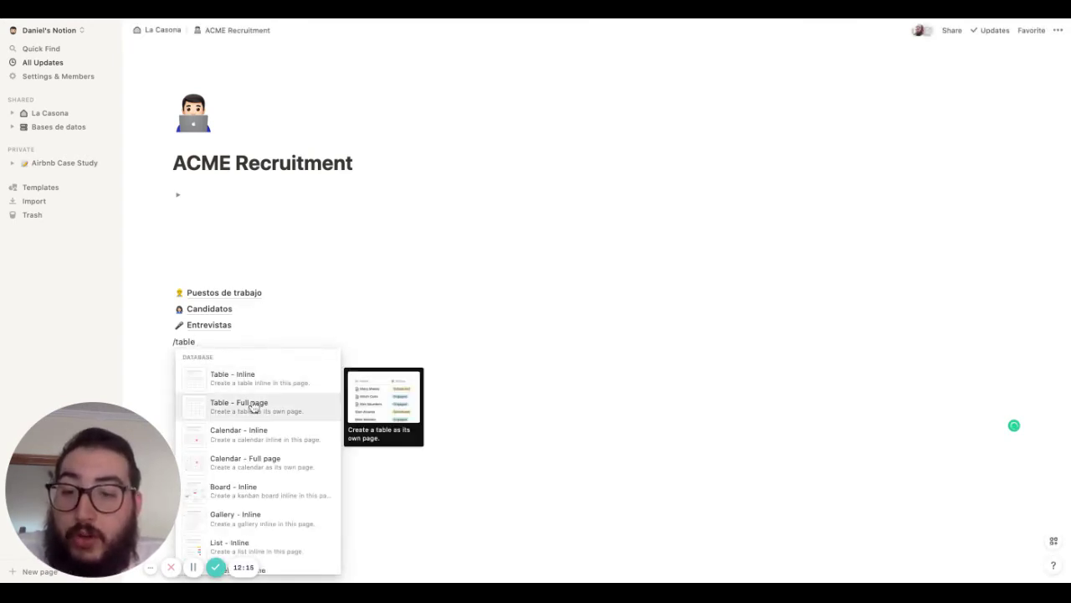
left_click(253, 407)
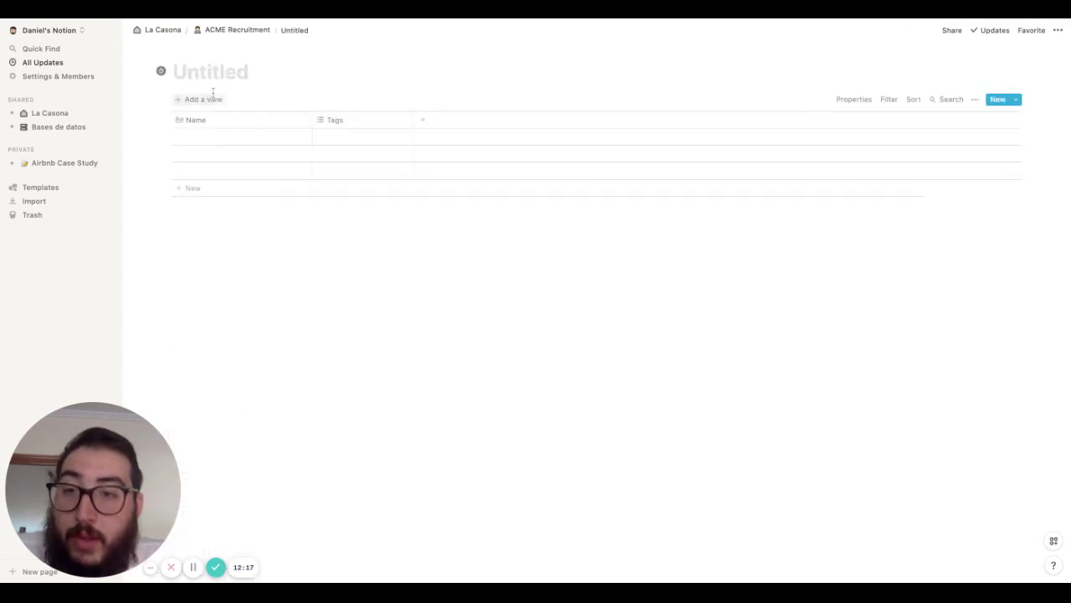
type("Equipo")
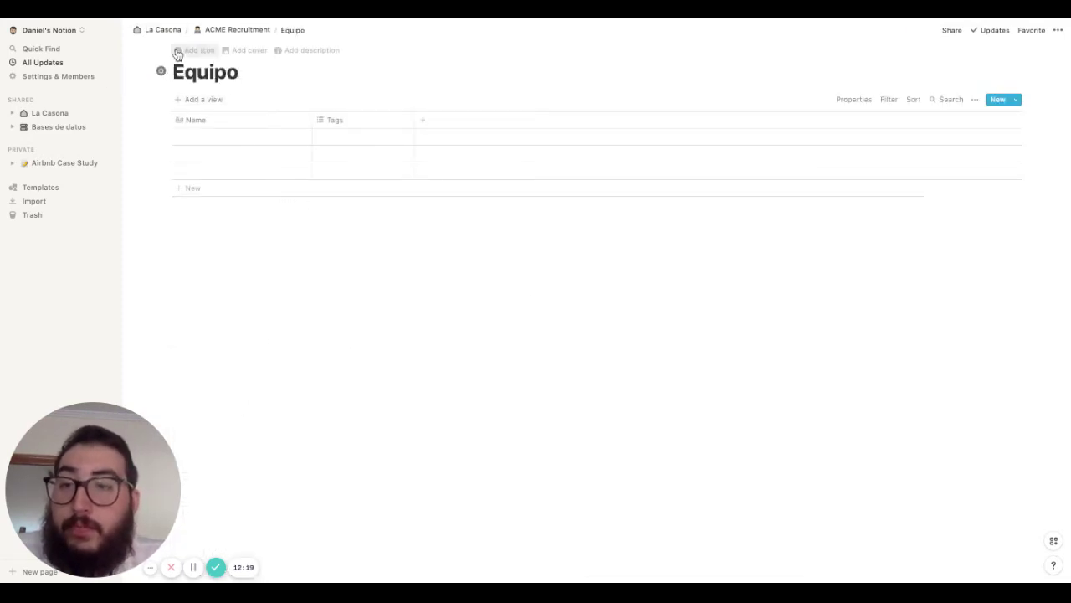
Give the Equipo page a red heart emoji icon
left_click(194, 50)
left_click(182, 74)
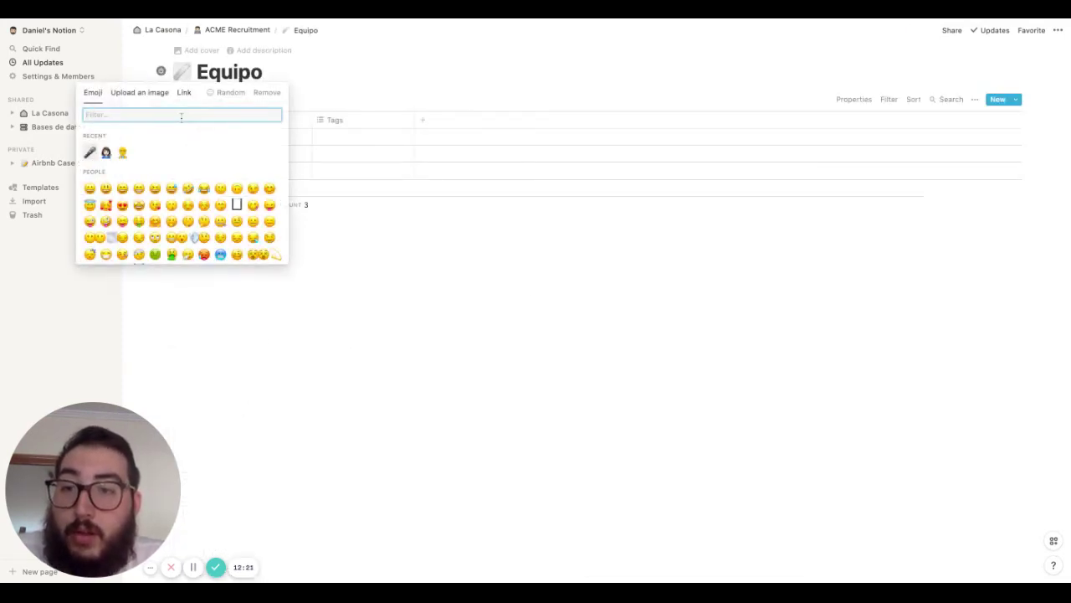
scroll(151, 213, "down", 2)
scroll(151, 217, "up", 1)
scroll(151, 216, "down", 1)
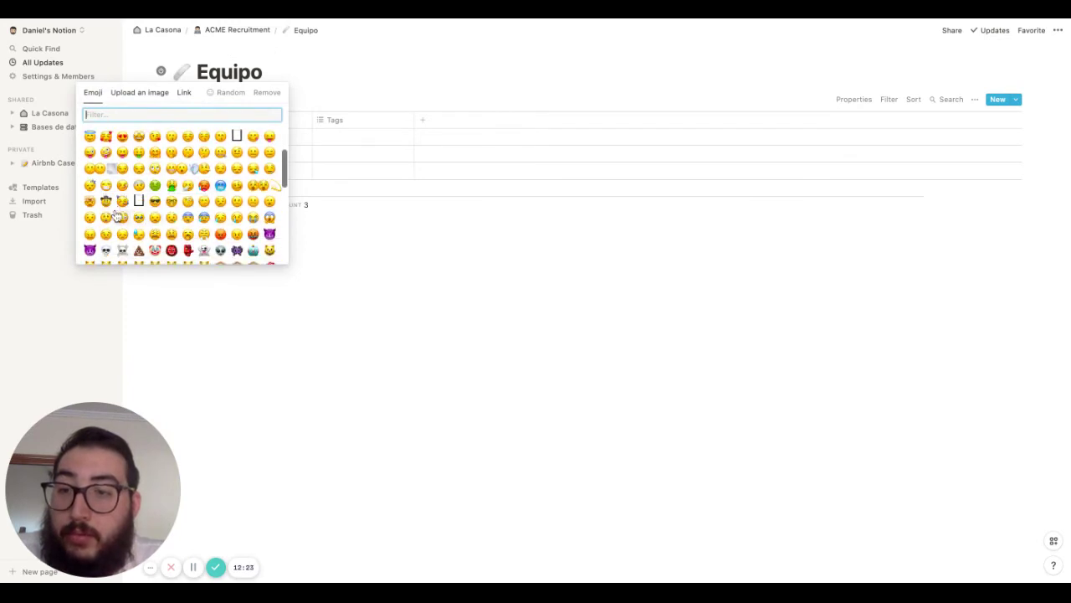
scroll(109, 240, "down", 5)
scroll(109, 237, "down", 2)
scroll(108, 219, "up", 2)
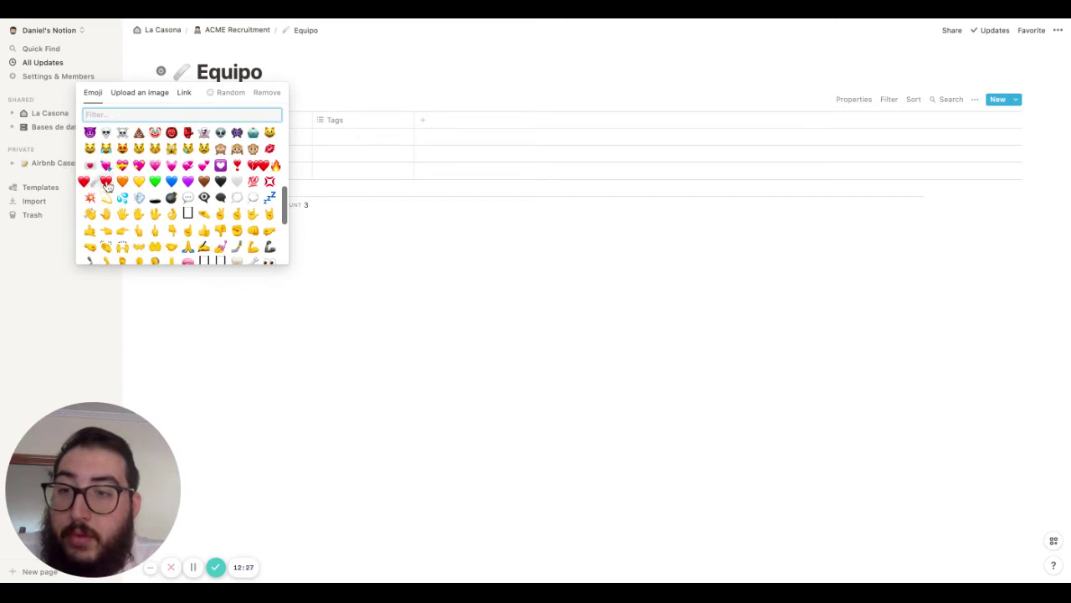
left_click(106, 183)
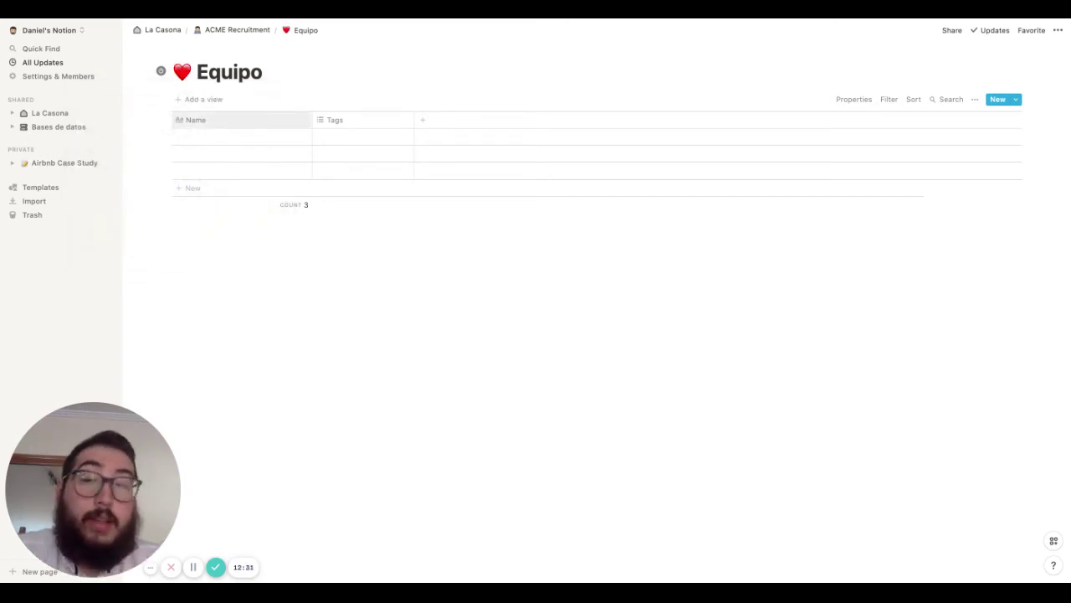
Rename the Name column to Nombre and Tags to Puesto, making Puesto a select property
left_click(196, 119)
key("BackSpace")
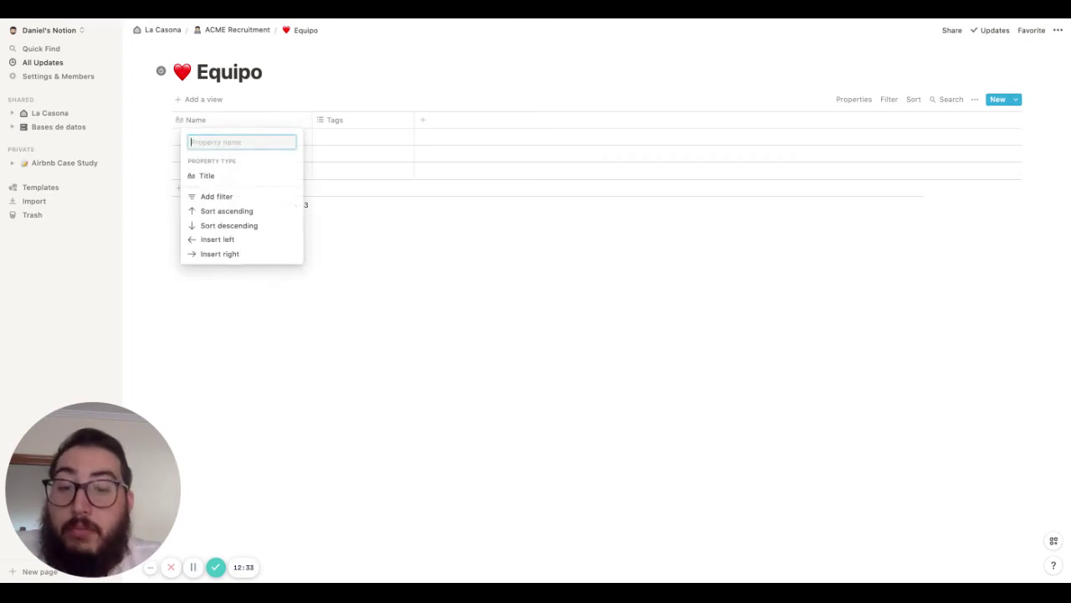
type("Nombre de la")
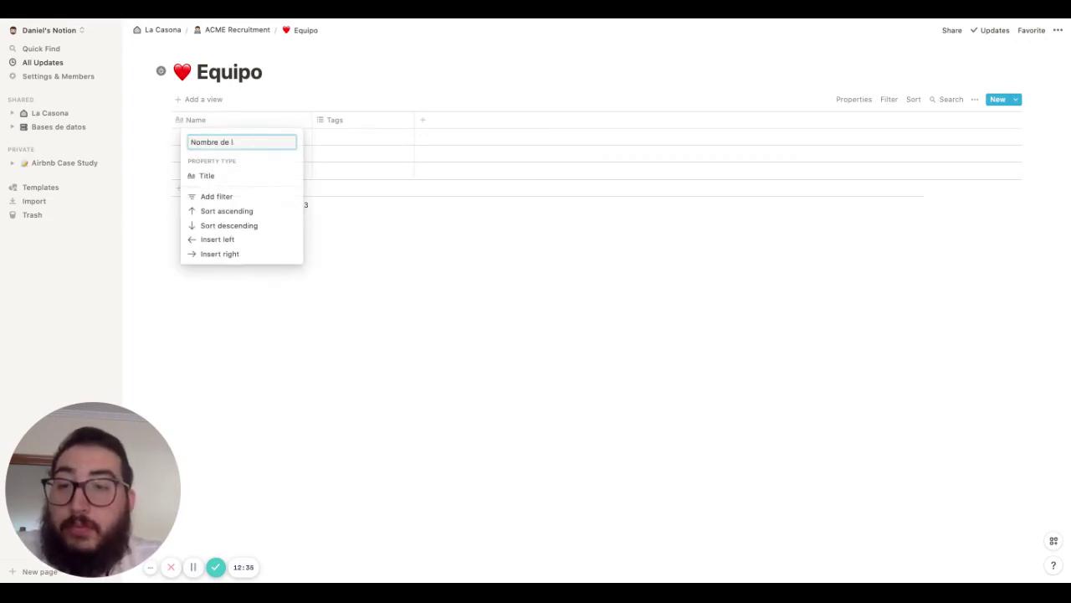
key("Return")
left_click(355, 124)
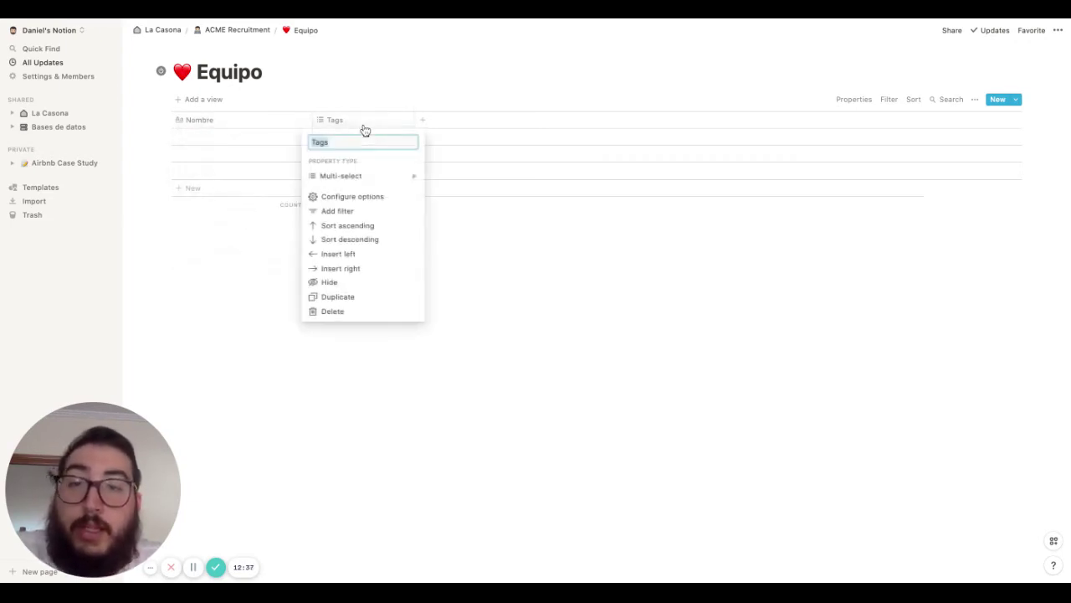
type("Poisicio")
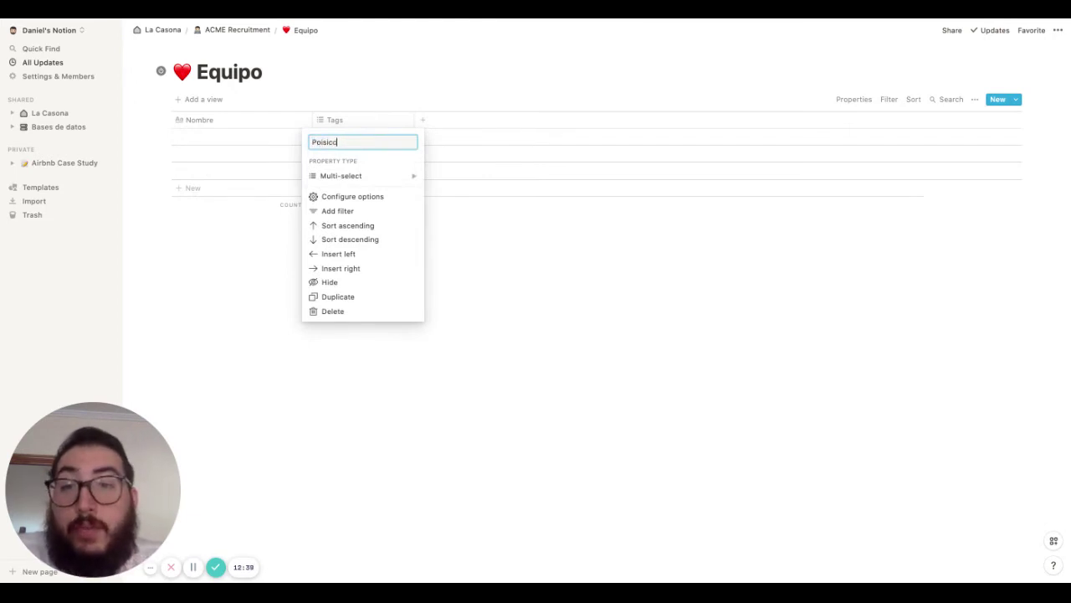
key("BackSpace")
key("BackSpace")
key("BackSpace")
type("ues")
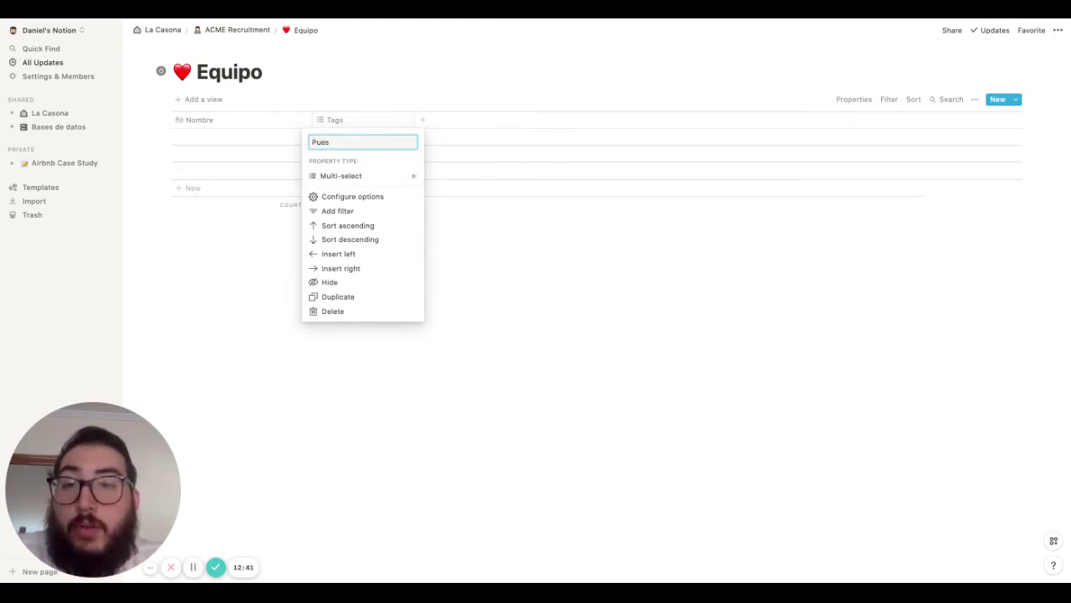
type("to")
key("Return")
left_click(371, 119)
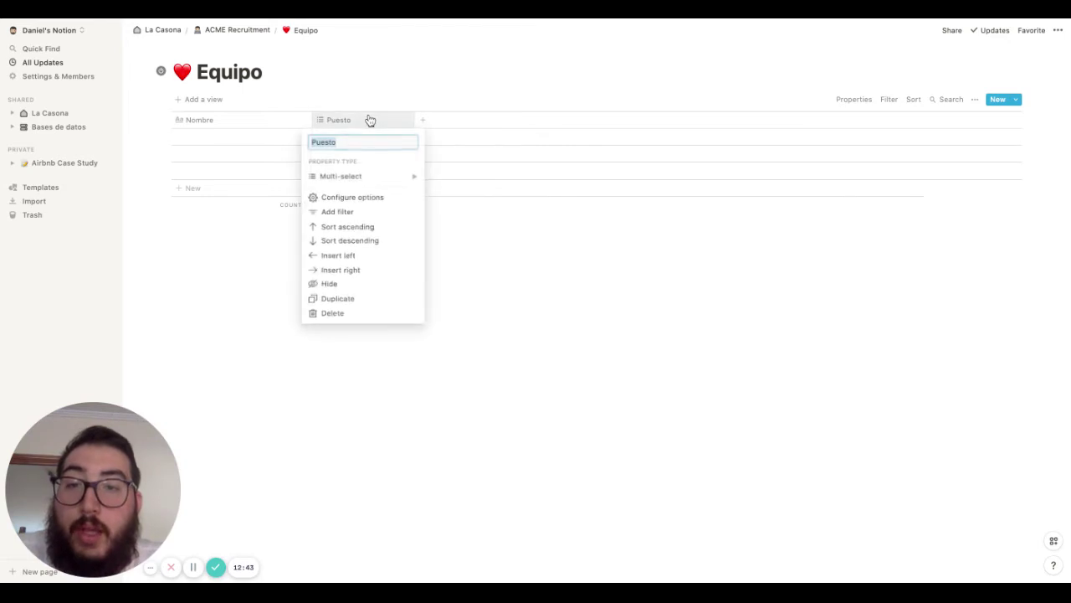
left_click(471, 111)
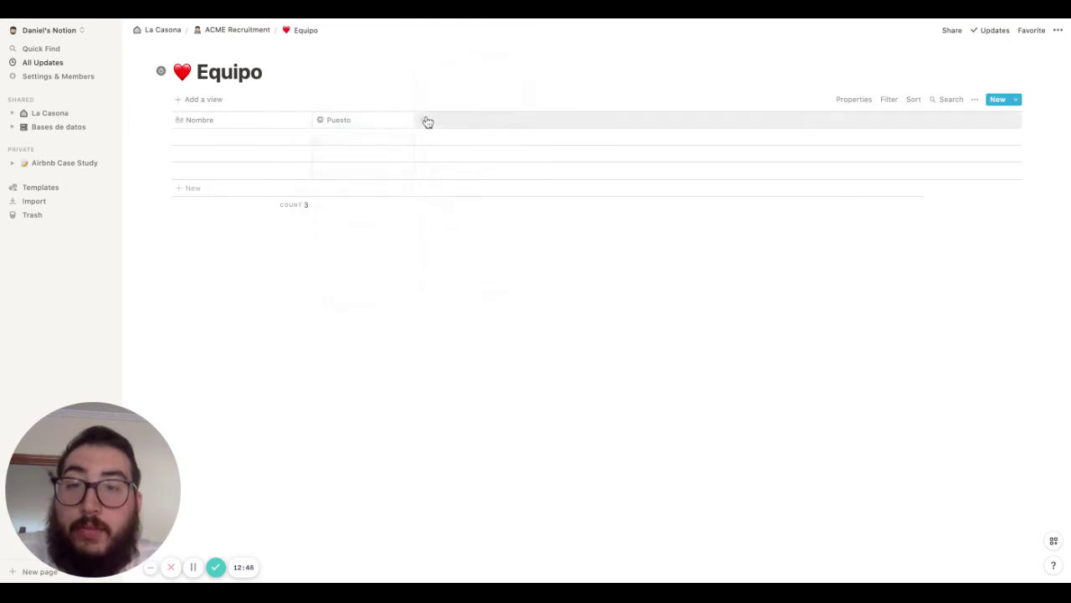
Add a Fecha de contratación date column and a Foto files & media column
left_click(425, 119)
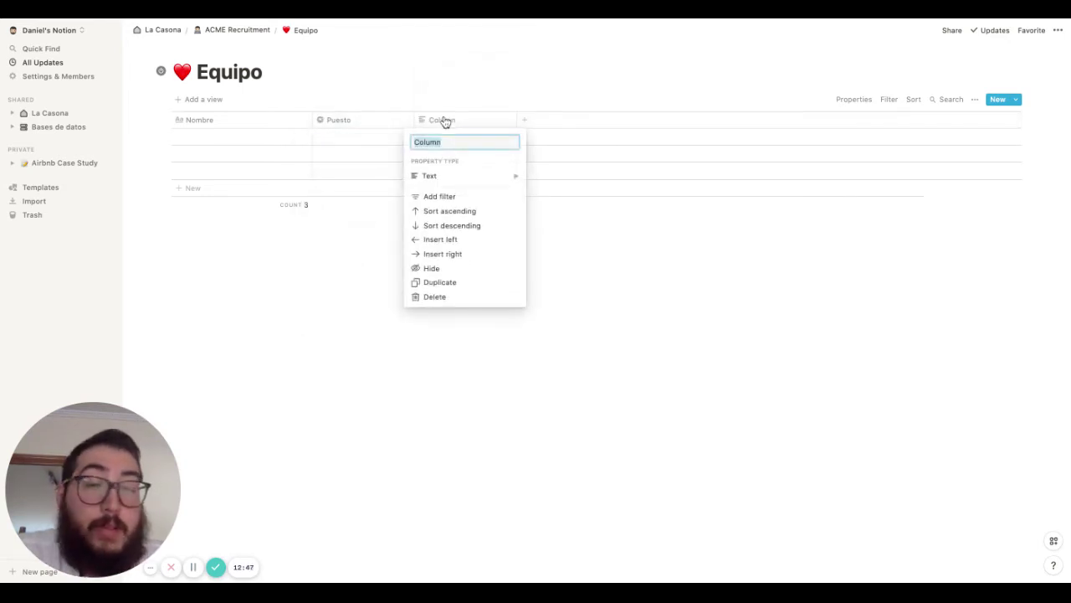
type("Fecha de cont")
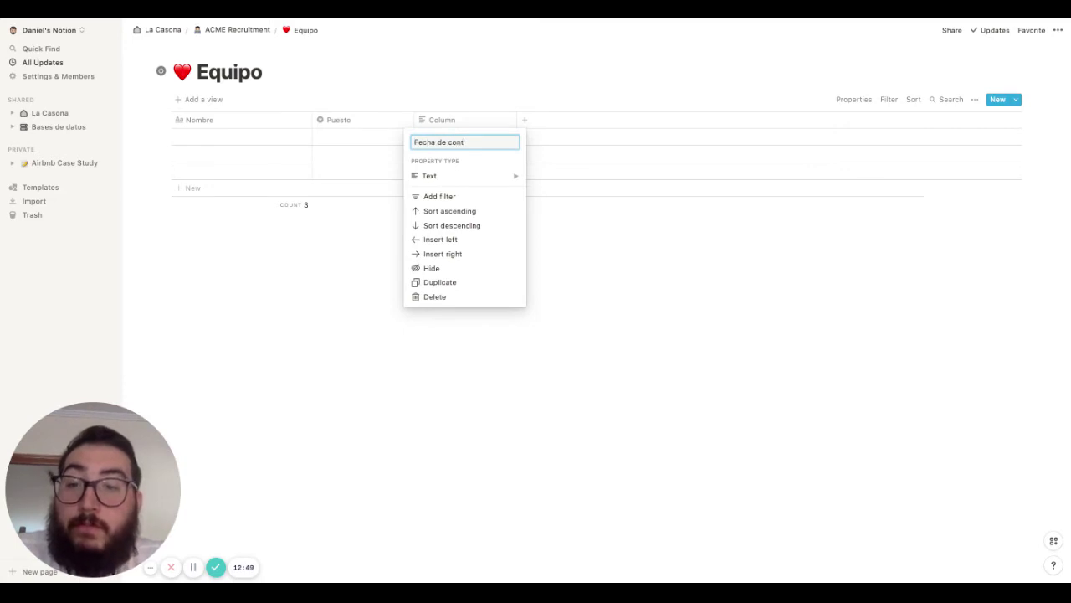
type("ratación")
mouse_move(471, 176)
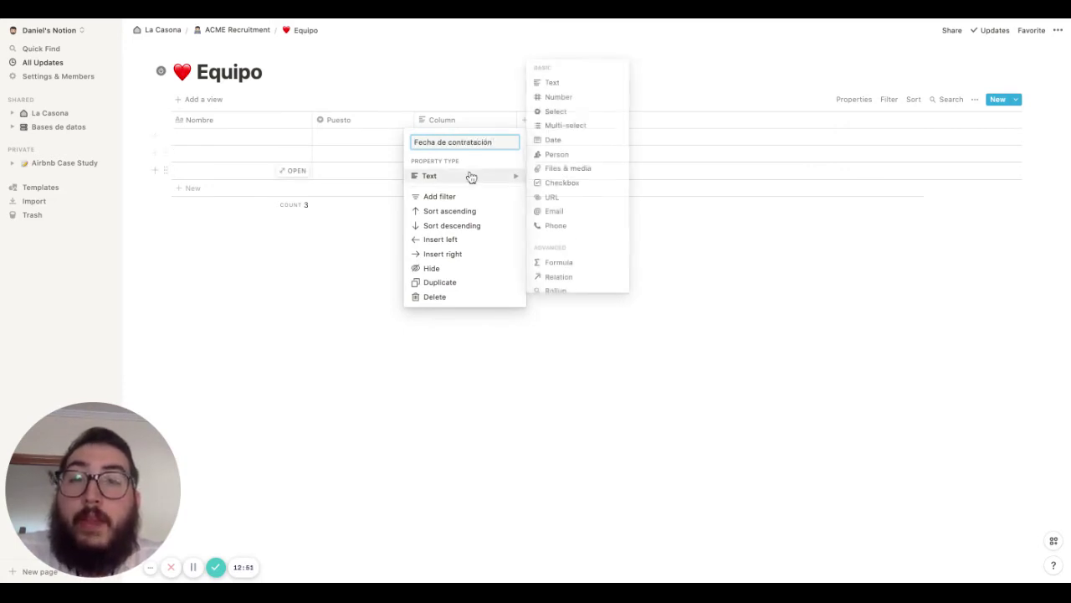
left_click(573, 144)
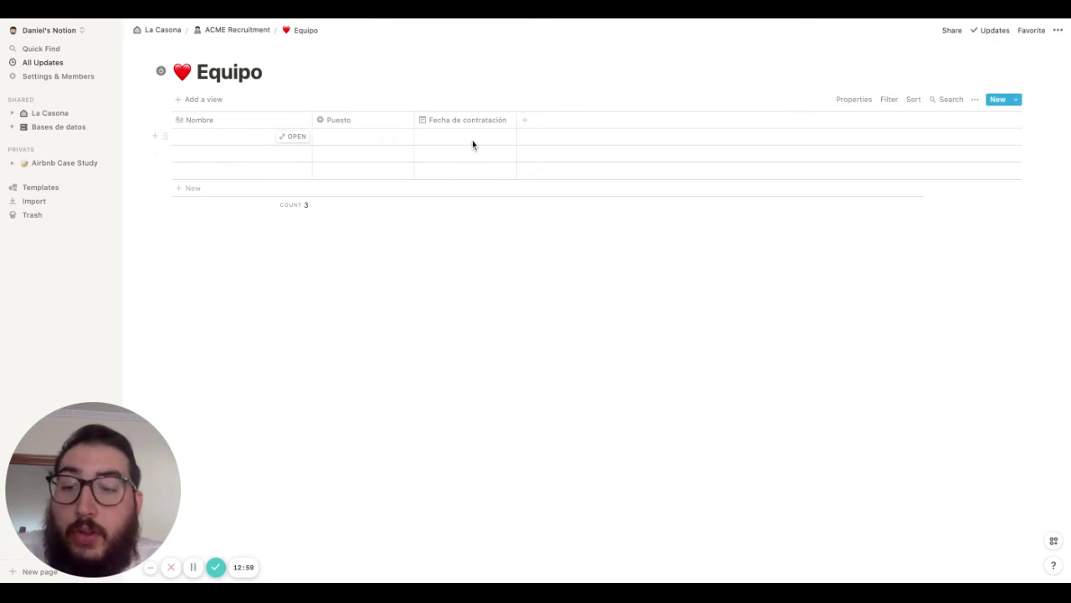
left_click(543, 120)
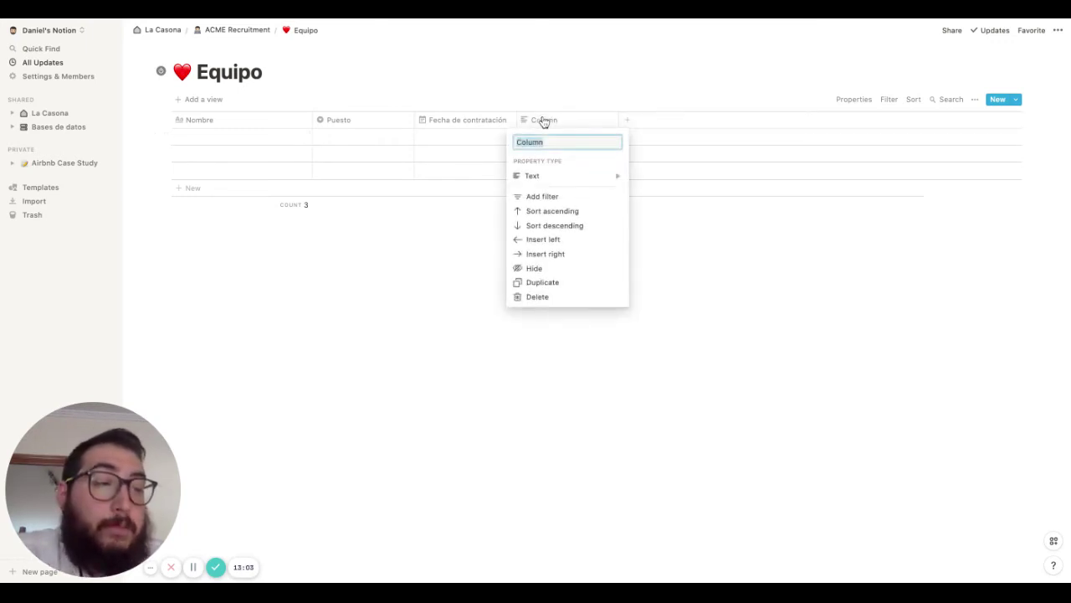
type("Foto")
mouse_move(566, 177)
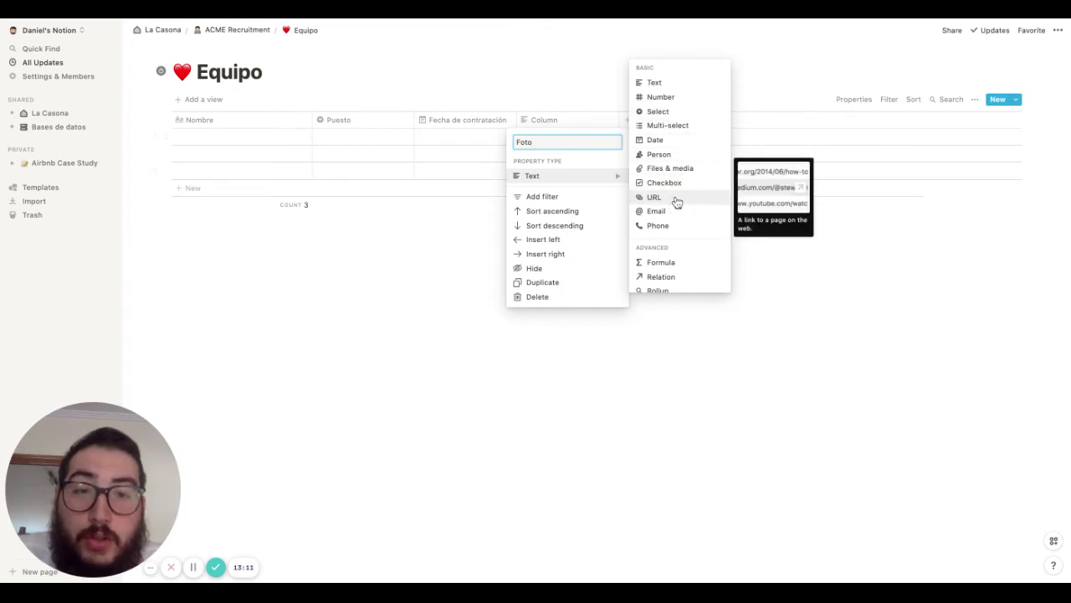
scroll(676, 202, "down", 2)
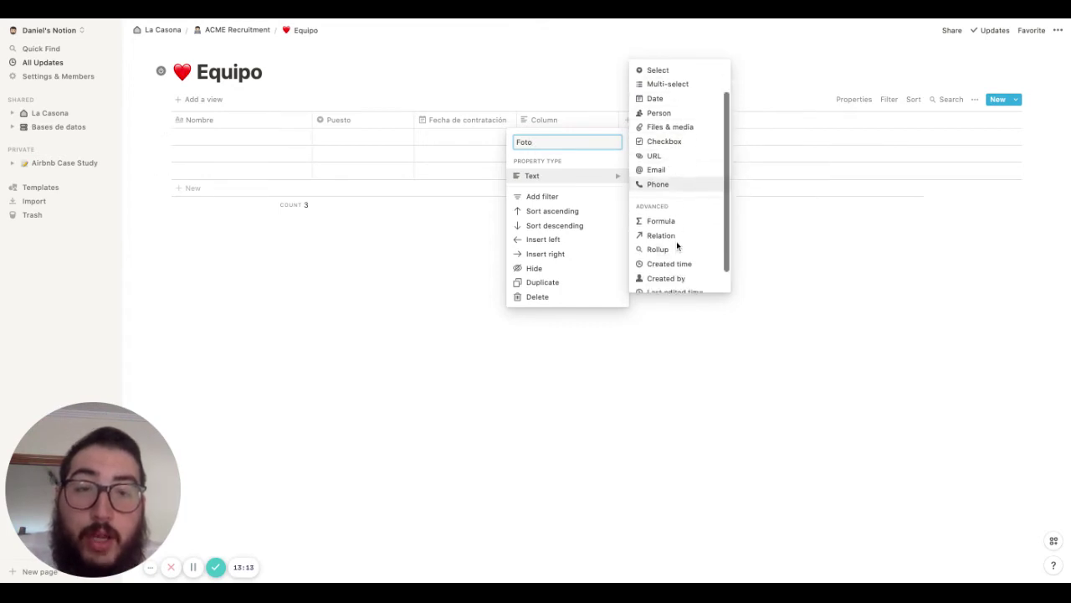
left_click(660, 122)
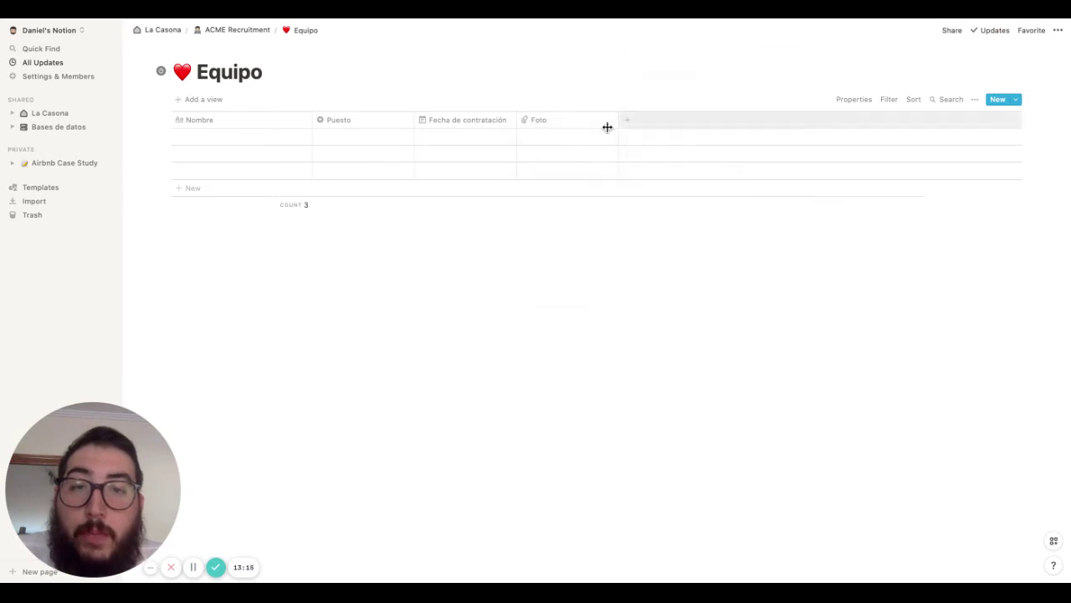
Add an Email column of the Email property type
left_click(623, 122)
left_click(633, 124)
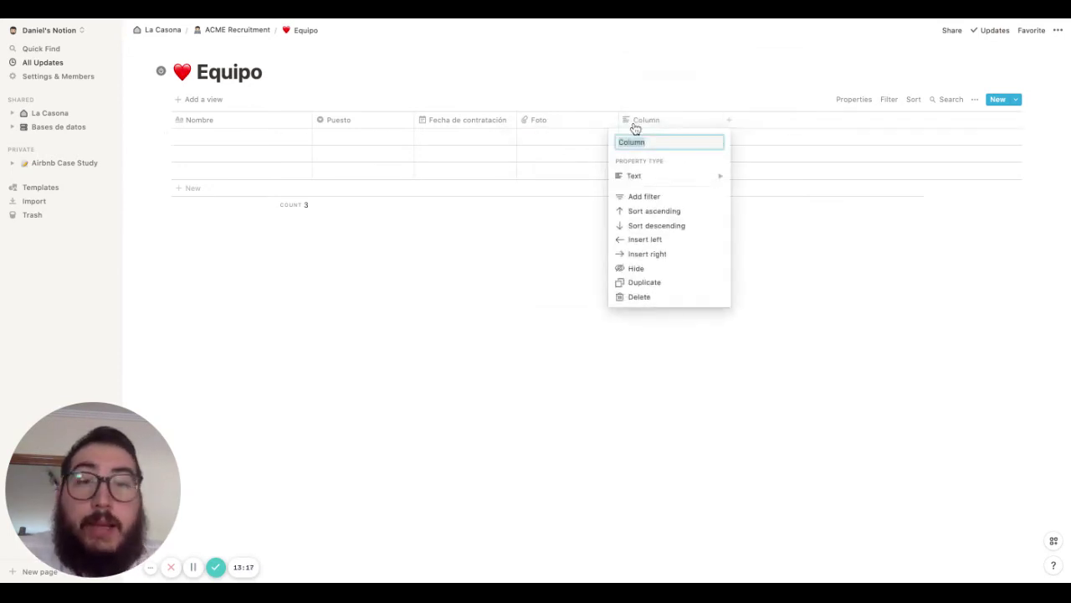
type("ema")
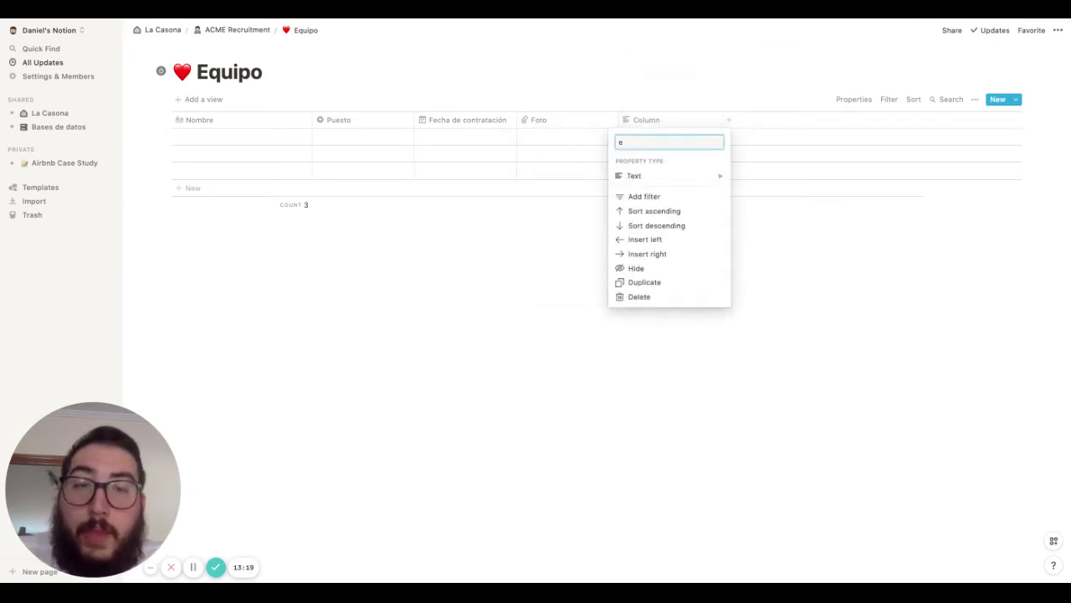
key("BackSpace")
type("Email")
left_click(661, 175)
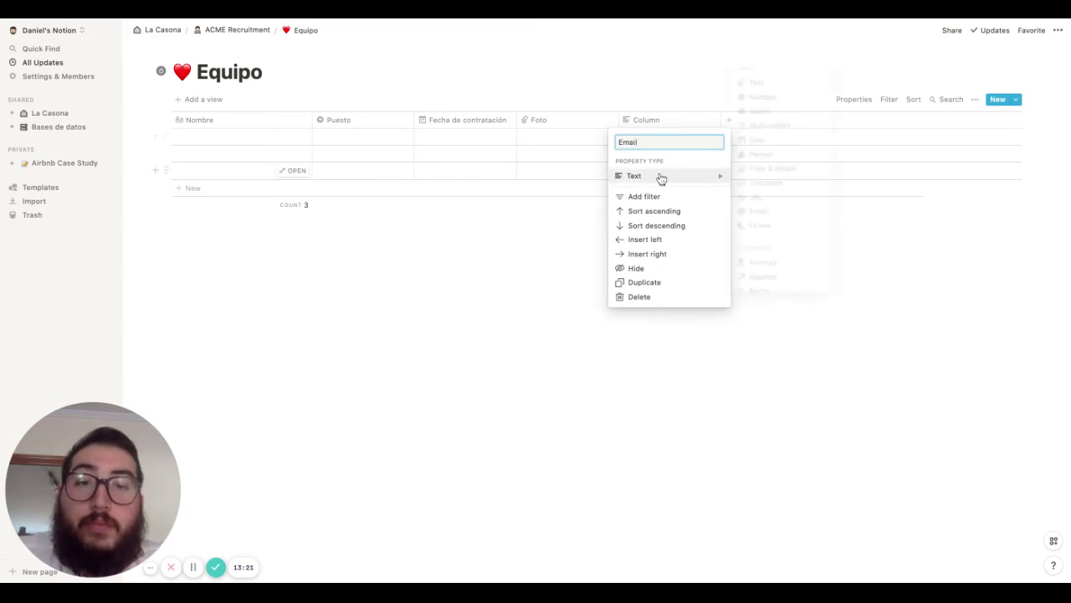
left_click(758, 213)
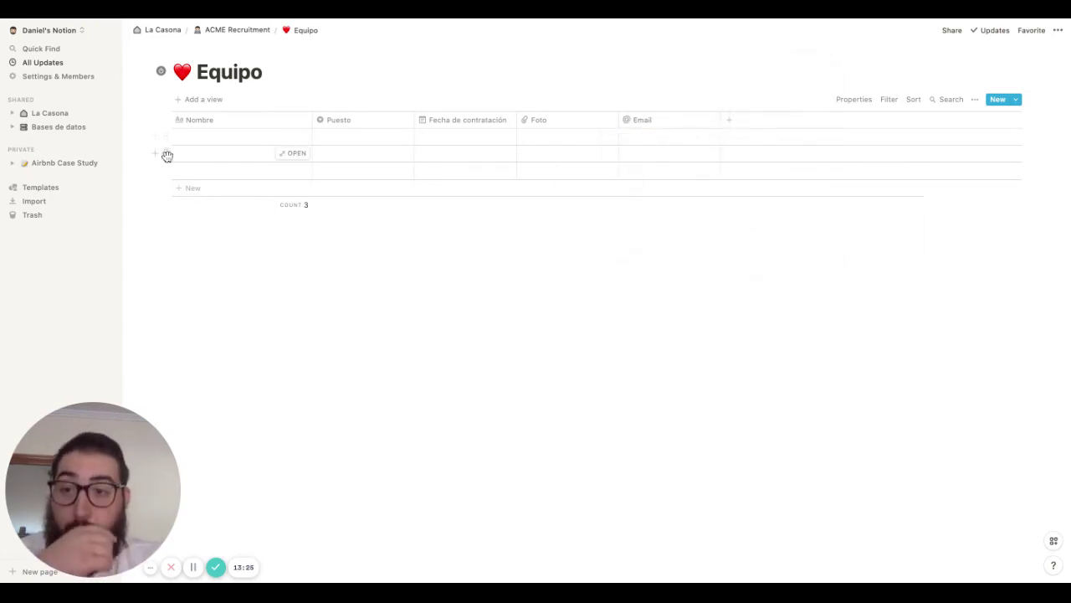
Delete the three empty rows and return to the ACME Recruitment page
left_click(165, 154)
key("Delete")
left_click(169, 135)
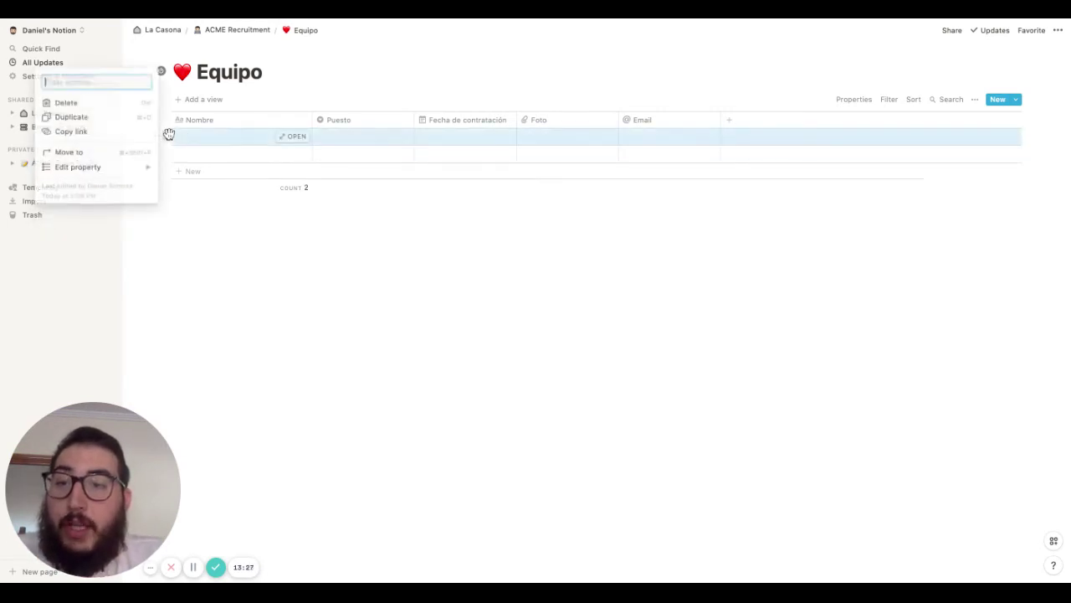
key("Delete")
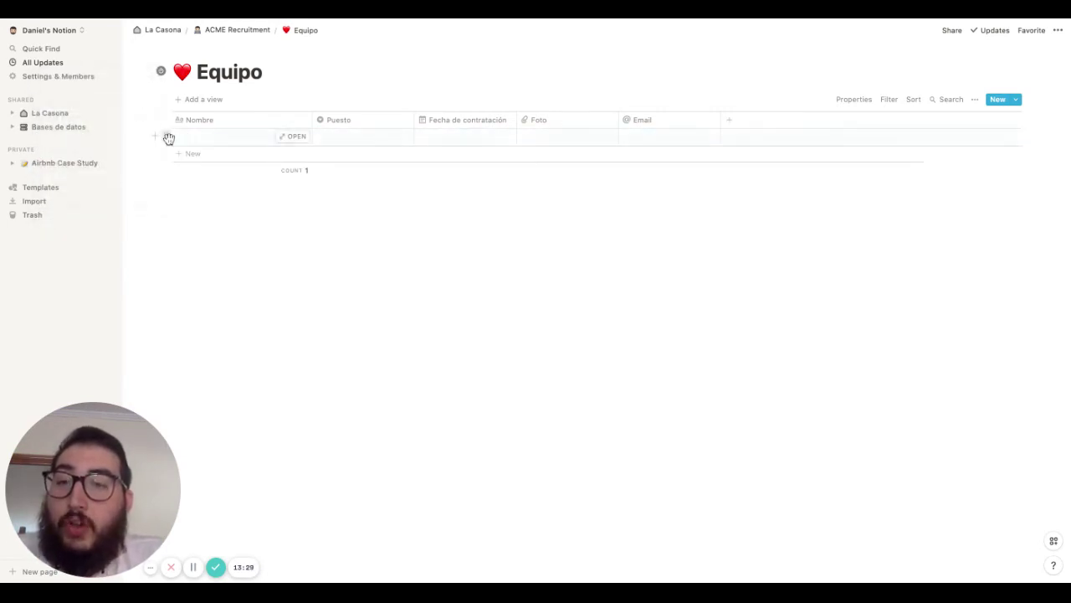
left_click(169, 138)
key("Delete")
left_click(243, 30)
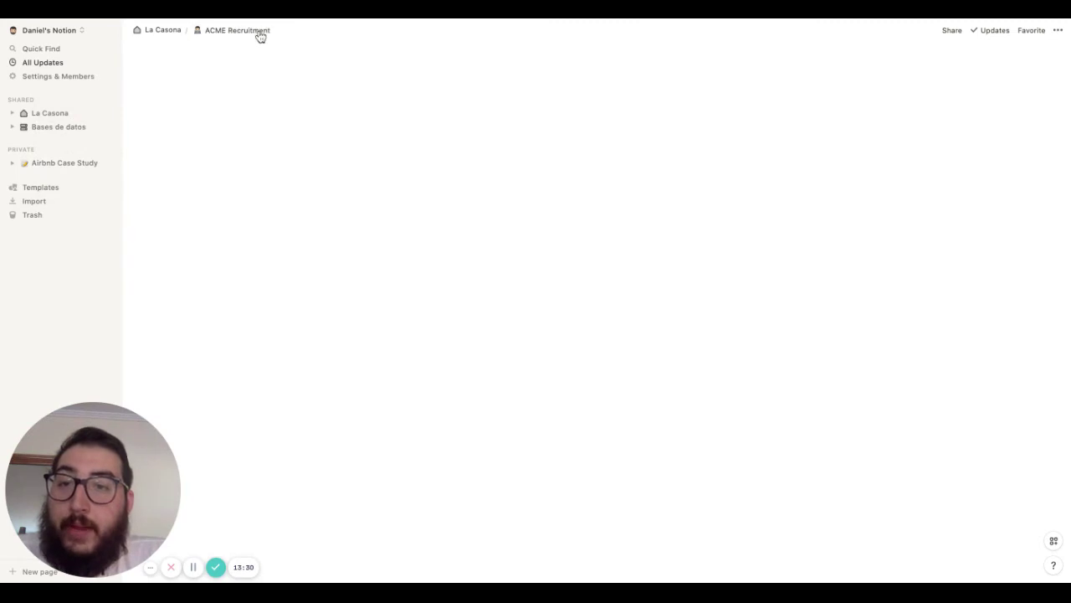
Add a divider and a 'Bases de datos' toggle above the page list
left_click(204, 277)
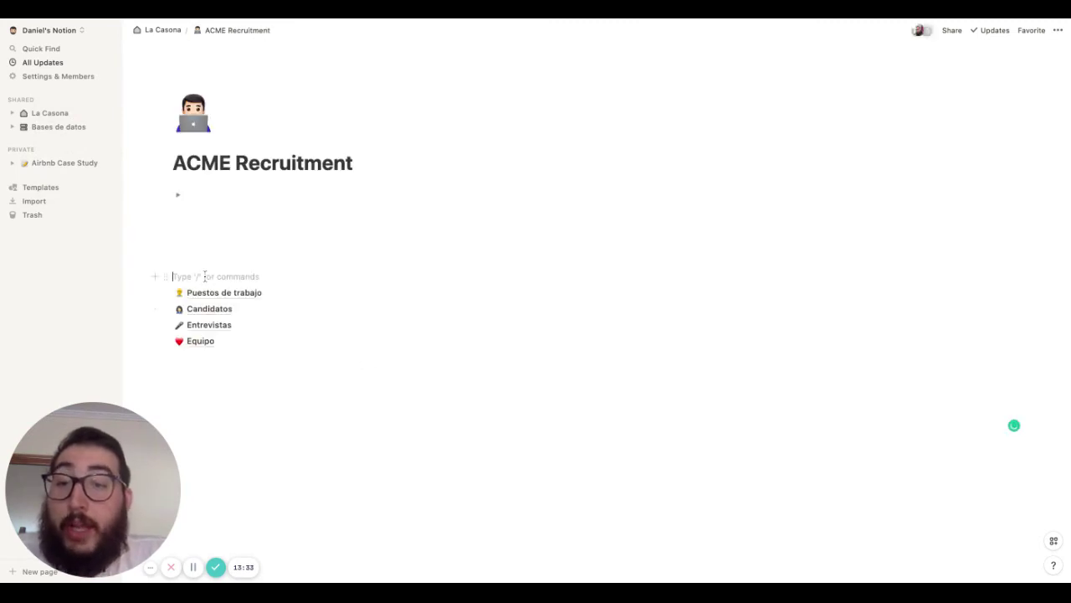
key("Return")
key("Return")
type("-")
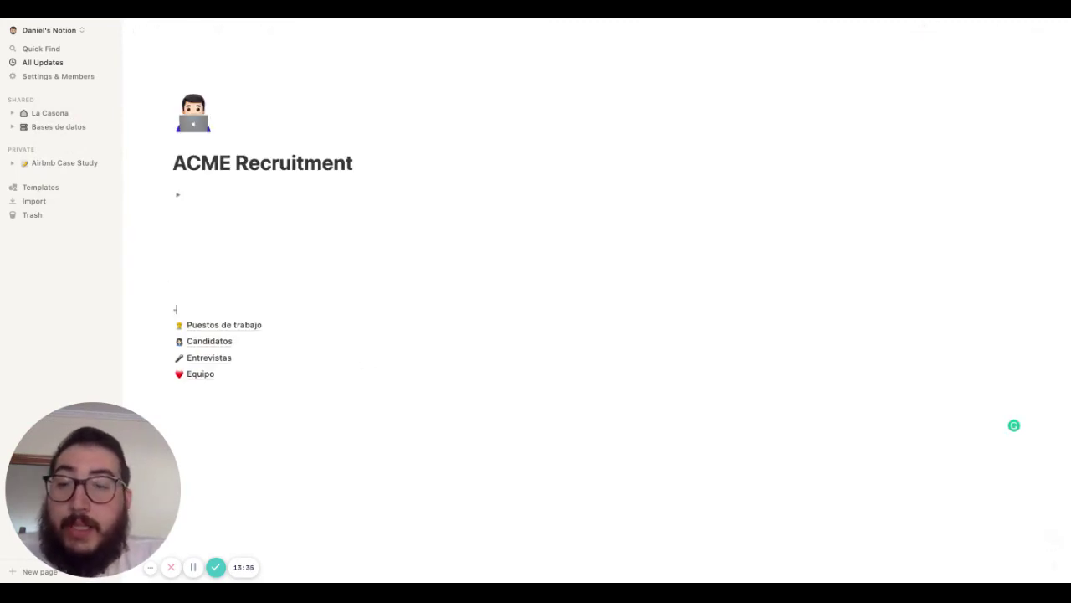
type("-")
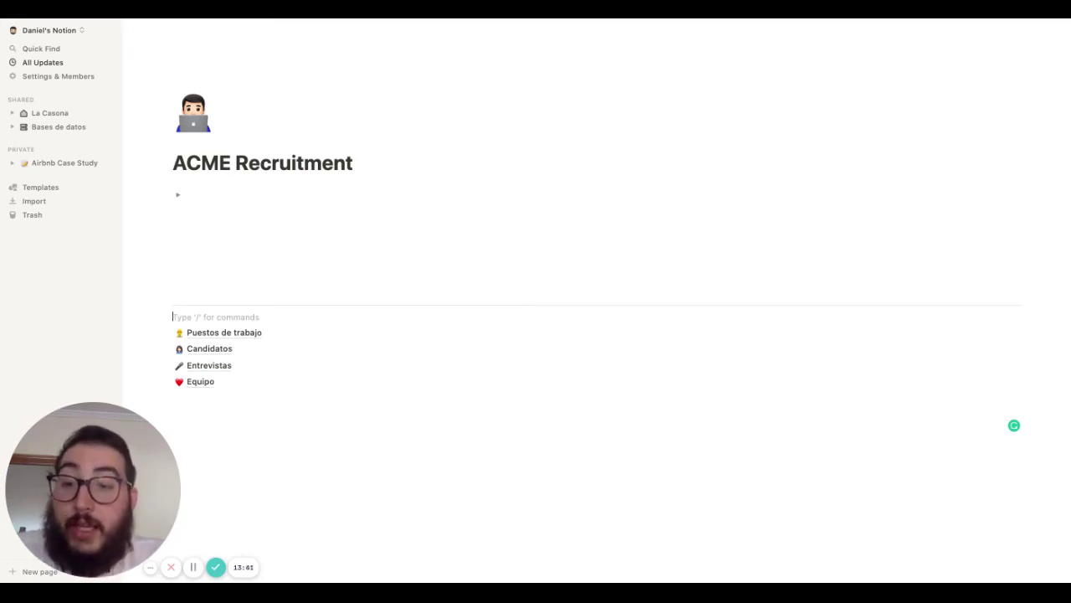
type("> ")
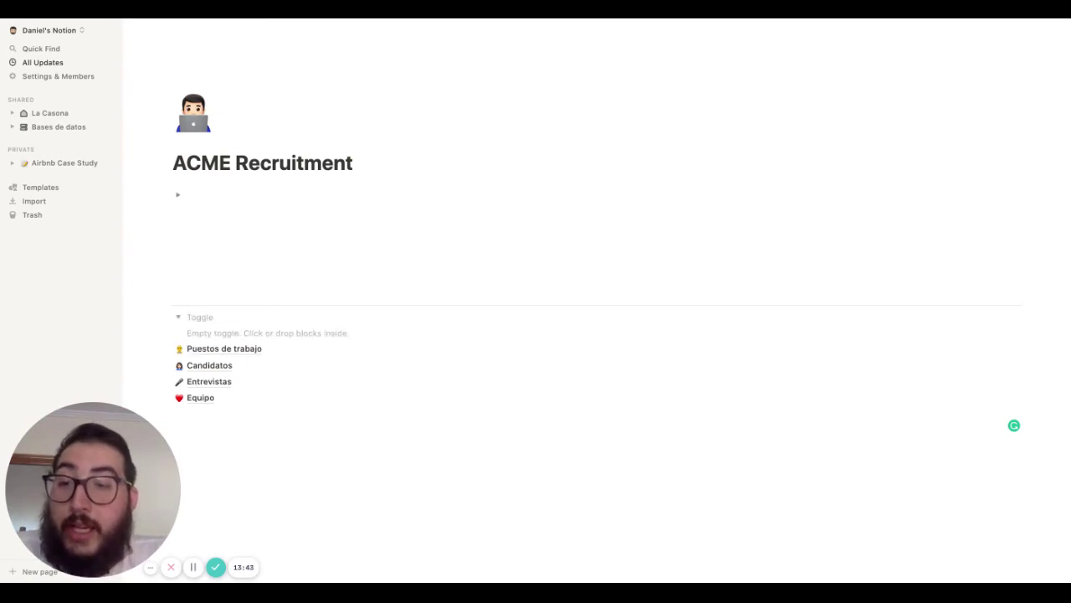
type("Bas")
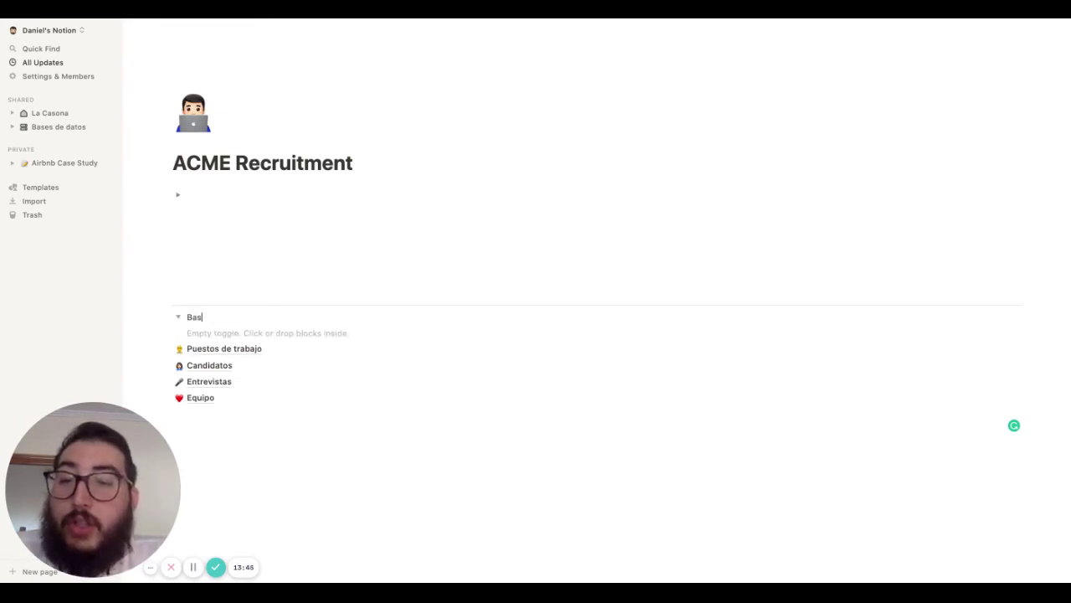
type("es de datos")
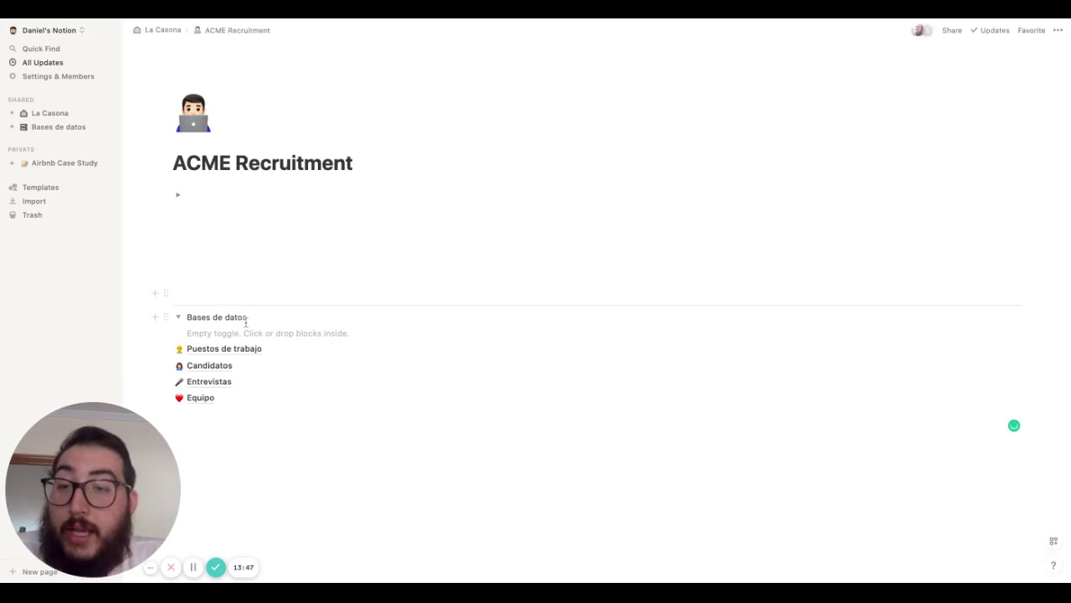
Nest the four database pages inside the Bases de datos toggle and open Puestos de trabajo
left_click_drag(249, 317, 177, 319)
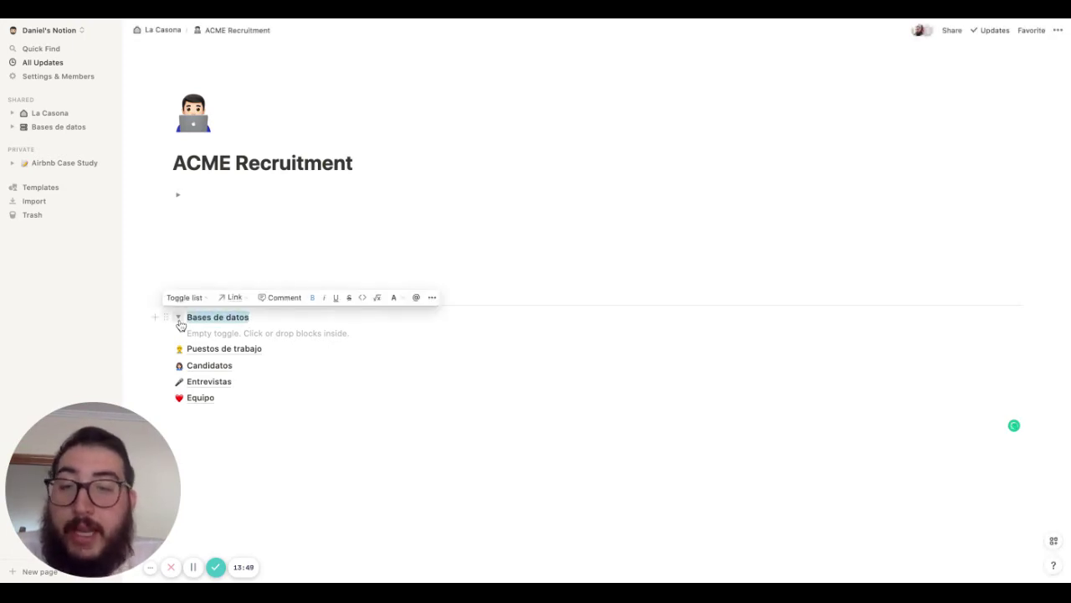
left_click_drag(237, 421, 213, 324)
left_click(177, 318)
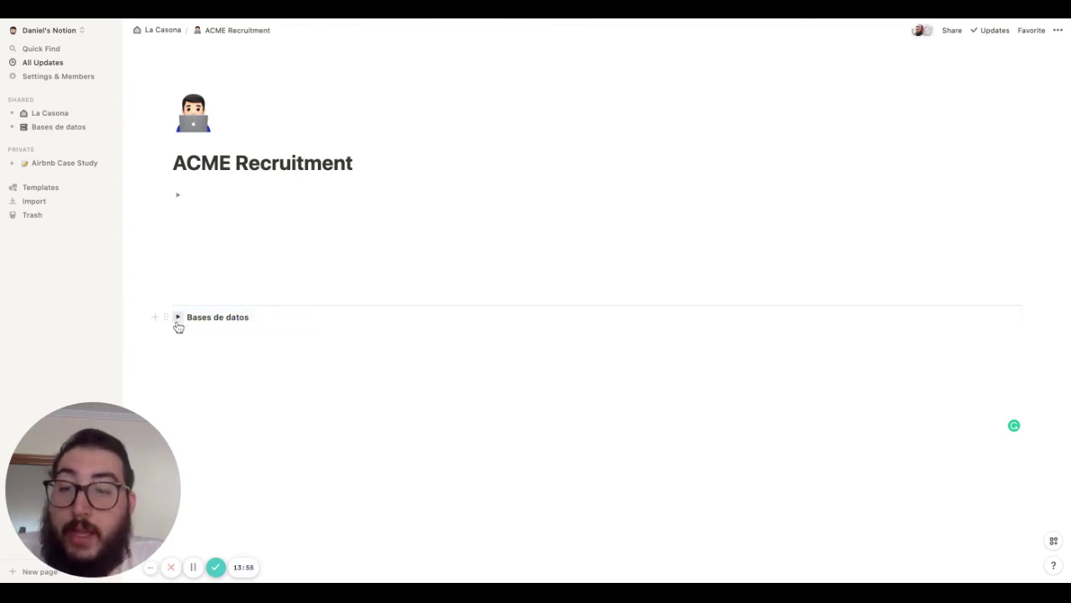
left_click(198, 278)
key("Return")
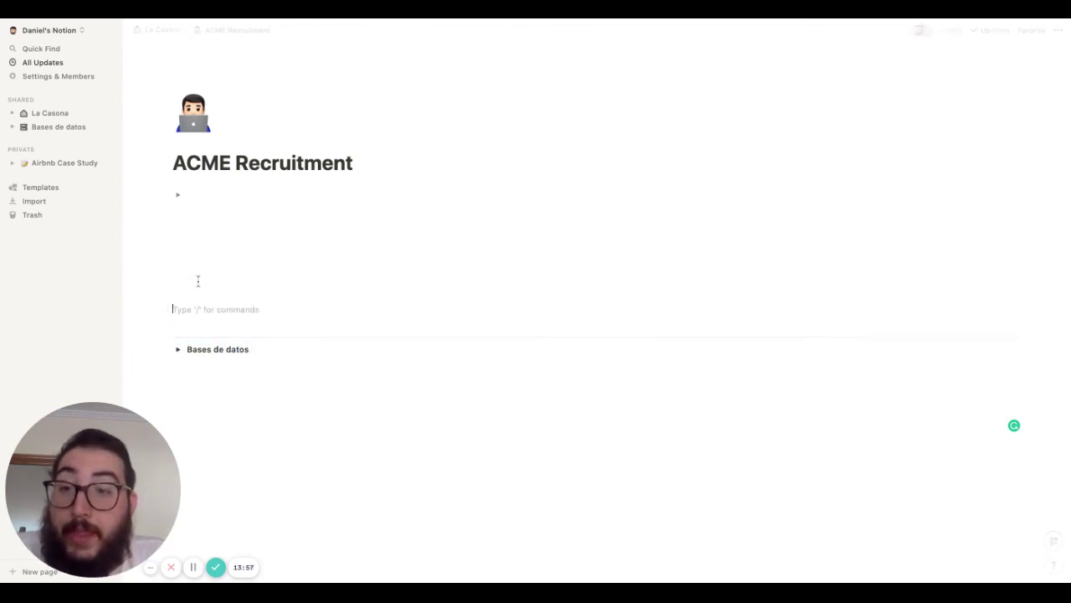
left_click(178, 349)
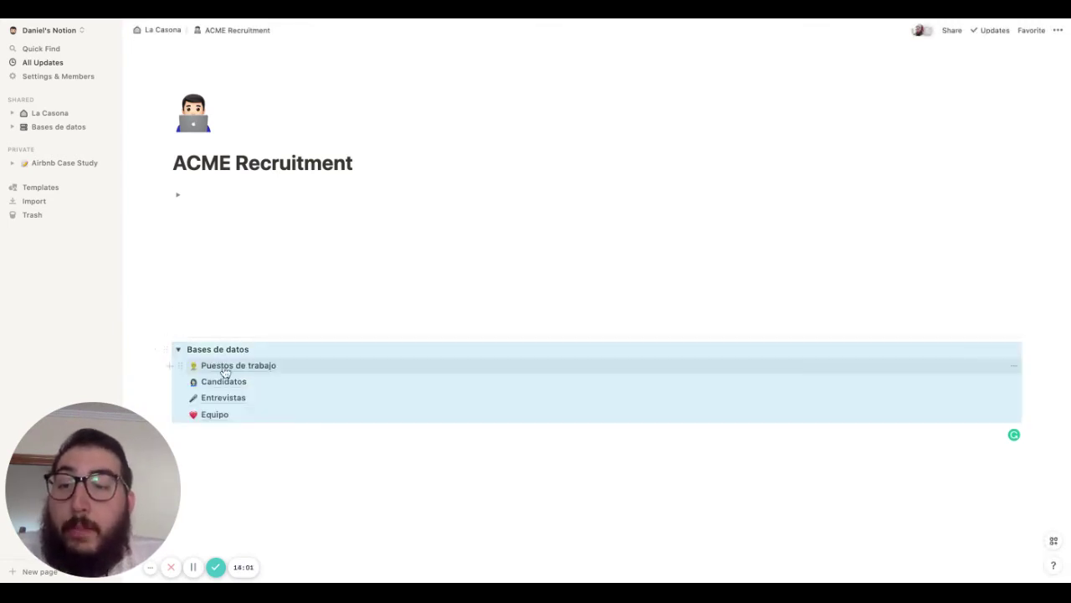
left_click(225, 369)
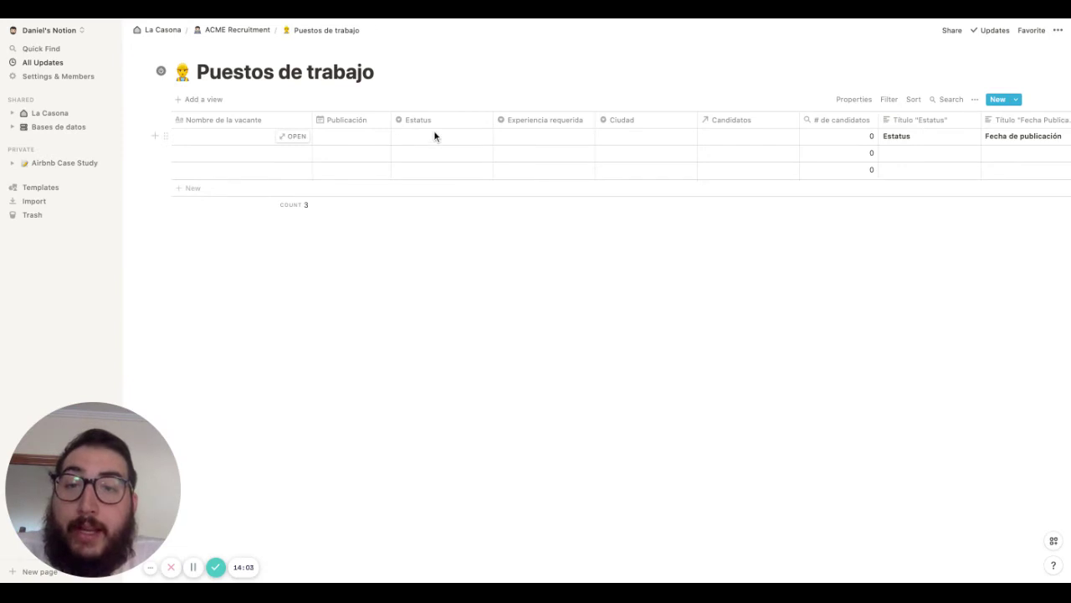
left_click(434, 135)
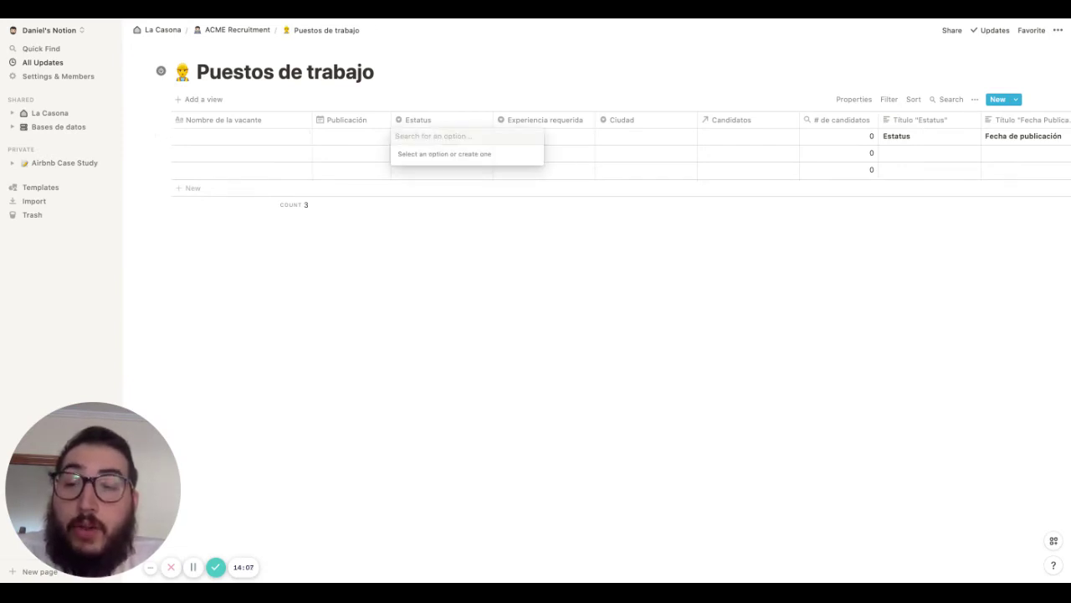
Create Estatus options Pendiente, Publicado and Cerrado in rows 1–3
type("Pendeinte")
key("BackSpace")
key("BackSpace")
key("BackSpace")
key("BackSpace")
key("BackSpace")
key("BackSpace")
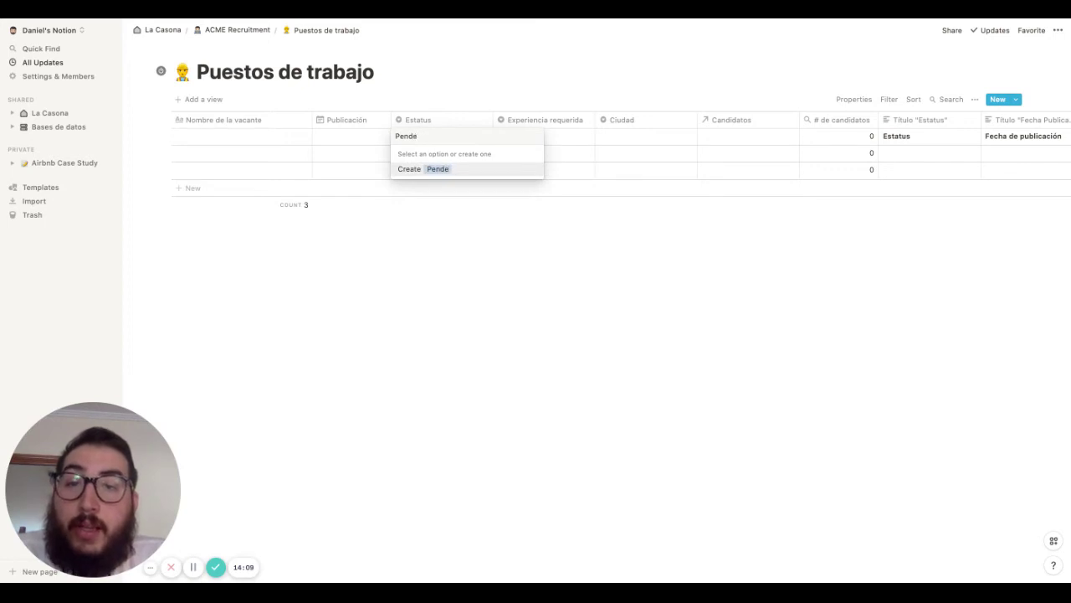
type("ie")
key("BackSpace")
key("BackSpace")
type("diente de public")
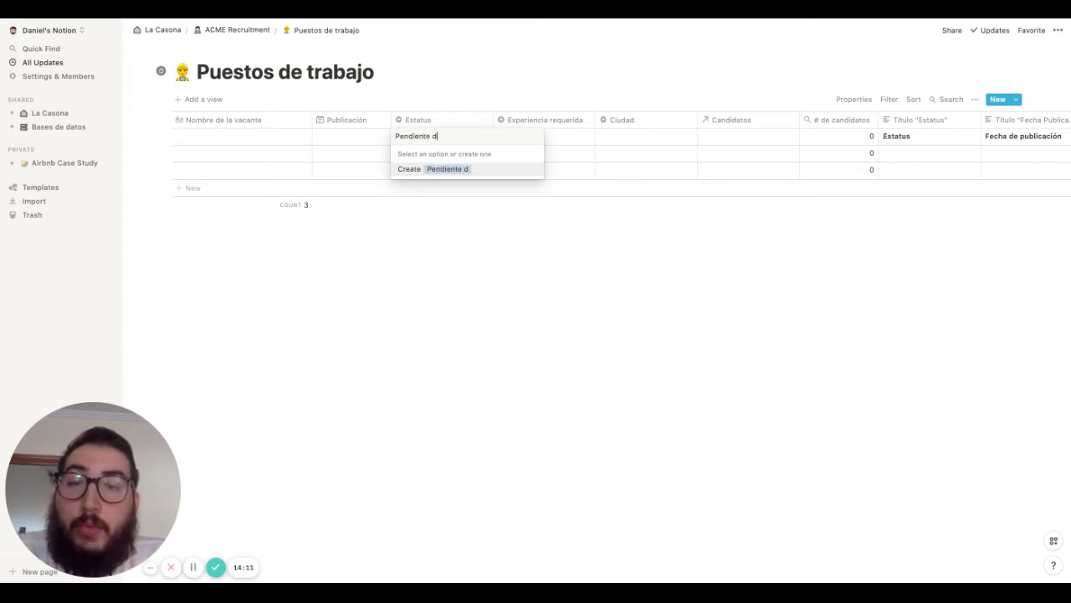
key("BackSpace")
key("BackSpace")
key("BackSpace")
key("BackSpace")
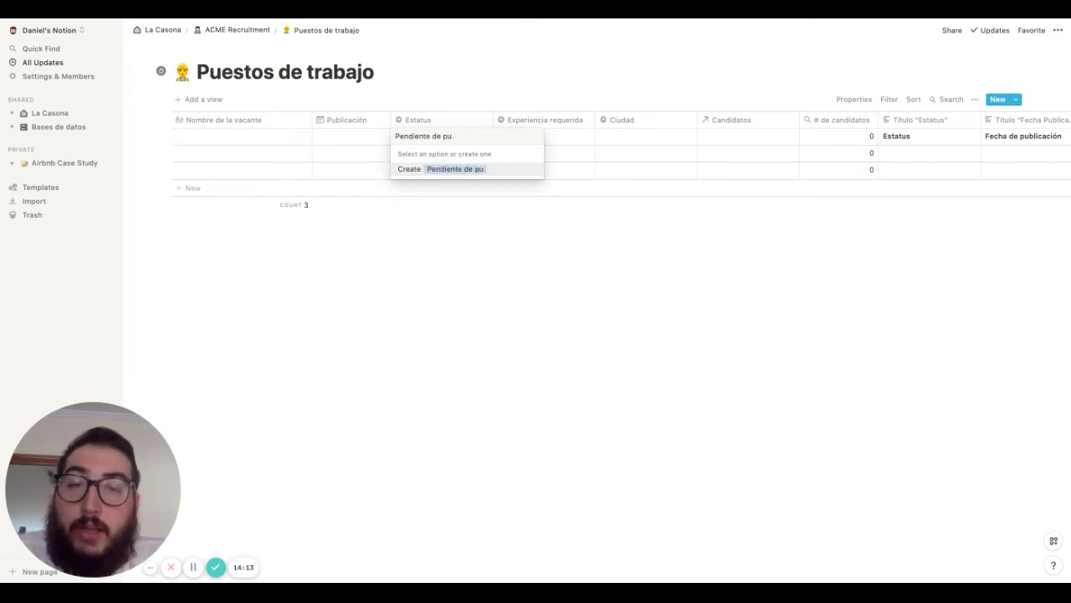
key("BackSpace")
key("BackSpace")
key("BackSpace")
key("Return")
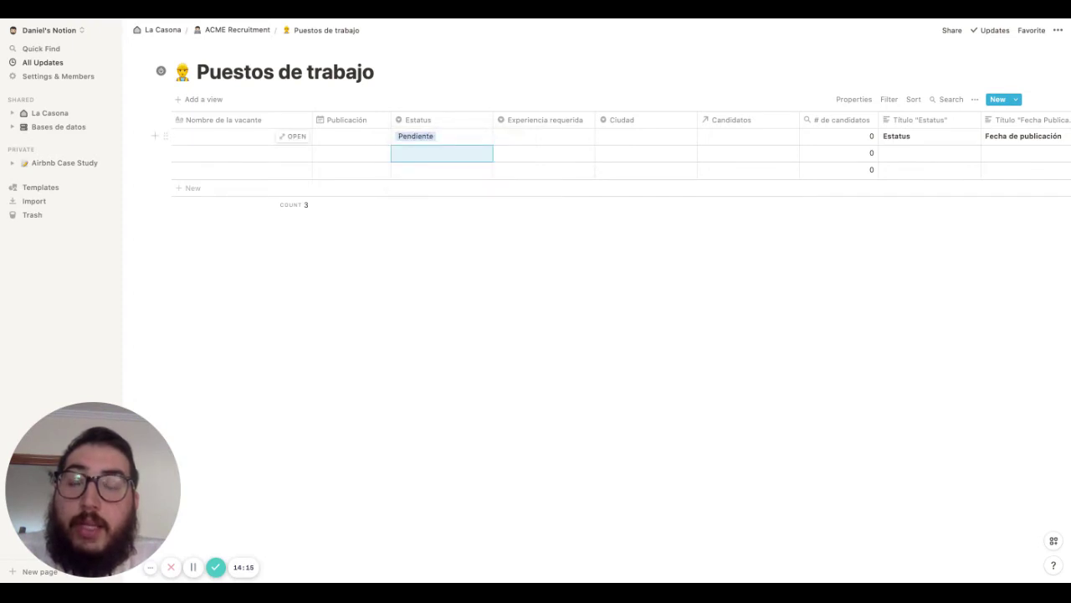
type("Publicado")
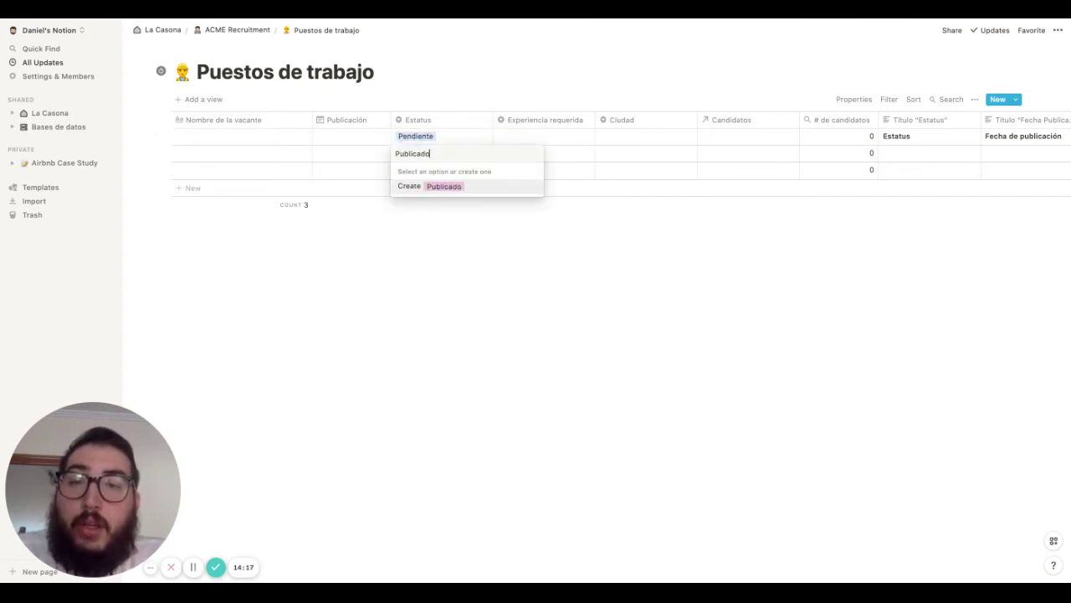
key("Return")
key("Return")
type("Cerr")
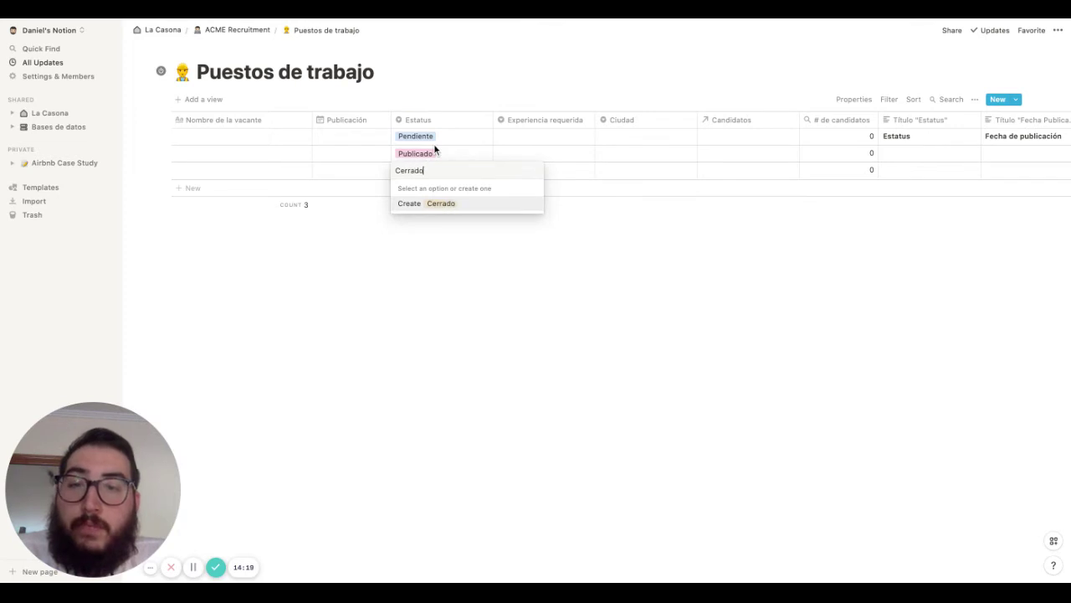
type("ado")
key("Return")
Colour the Cerrado option red and the Publicado option green
left_click(430, 174)
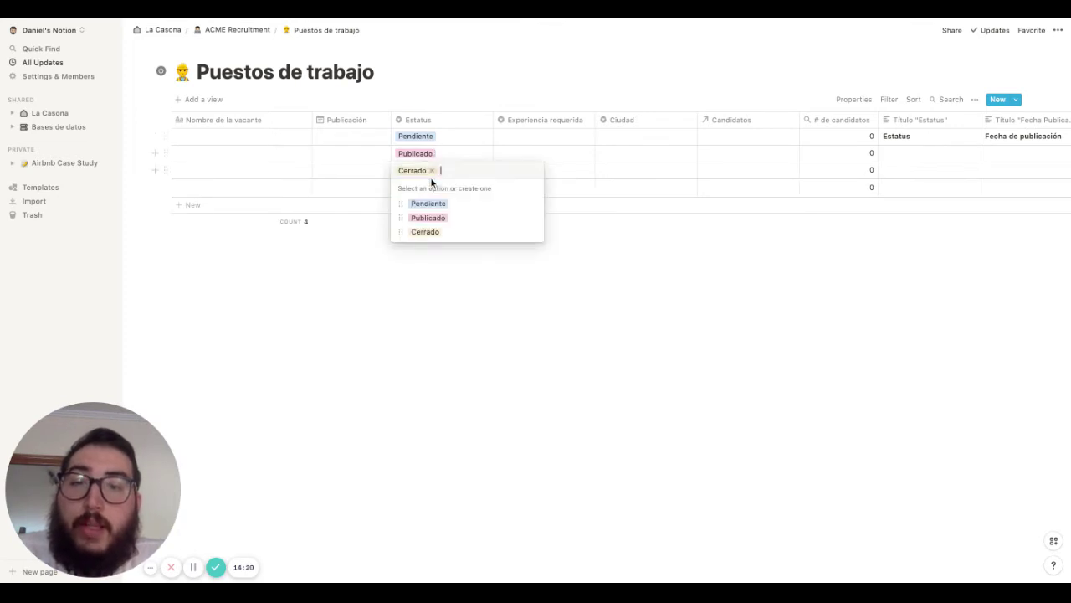
left_click(534, 232)
left_click(507, 438)
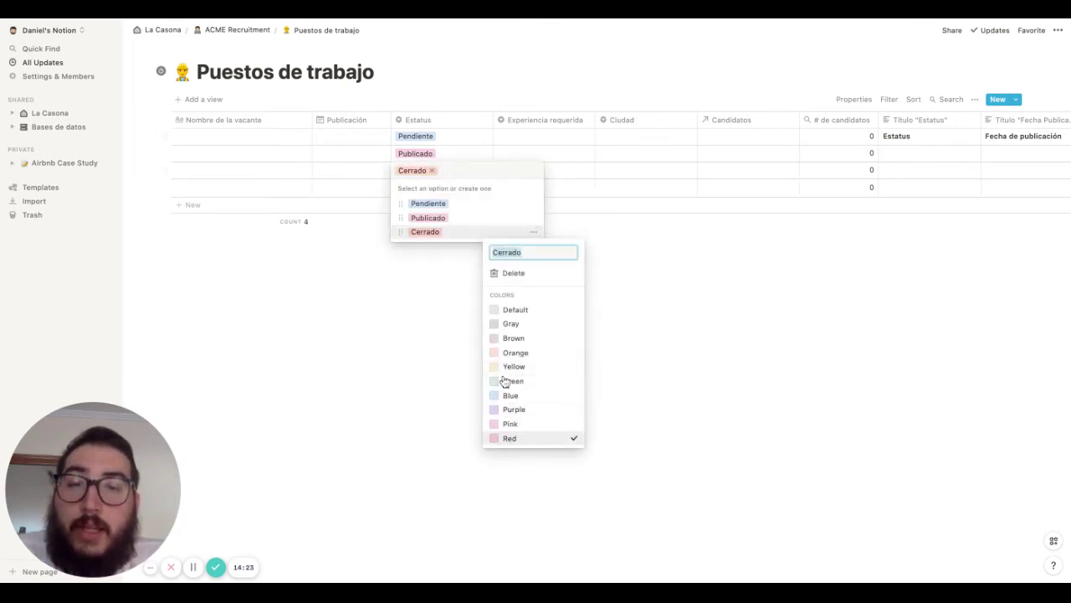
left_click(508, 218)
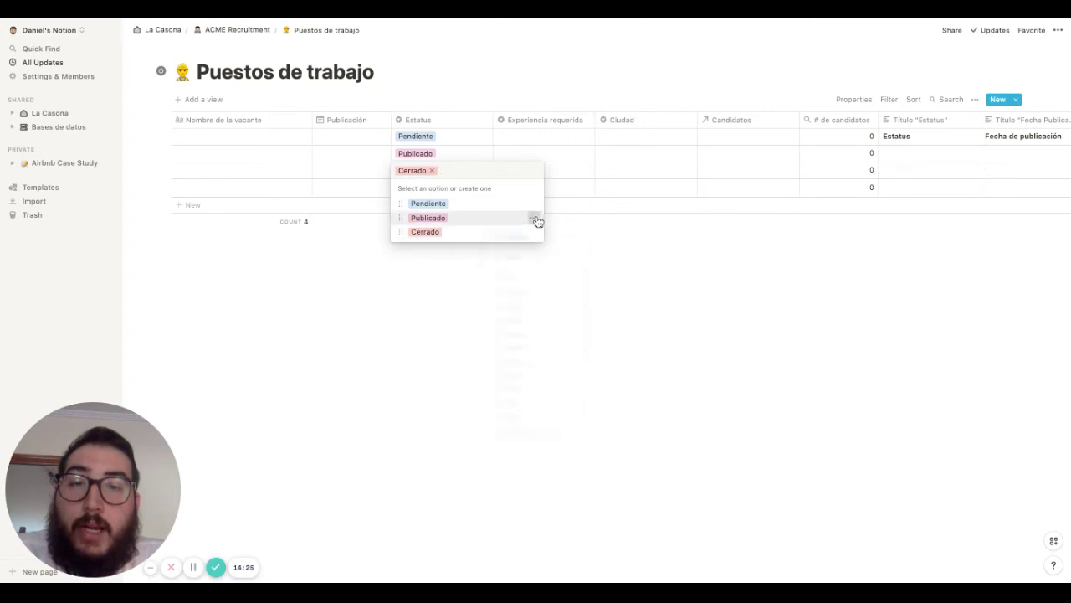
left_click(534, 218)
left_click(519, 367)
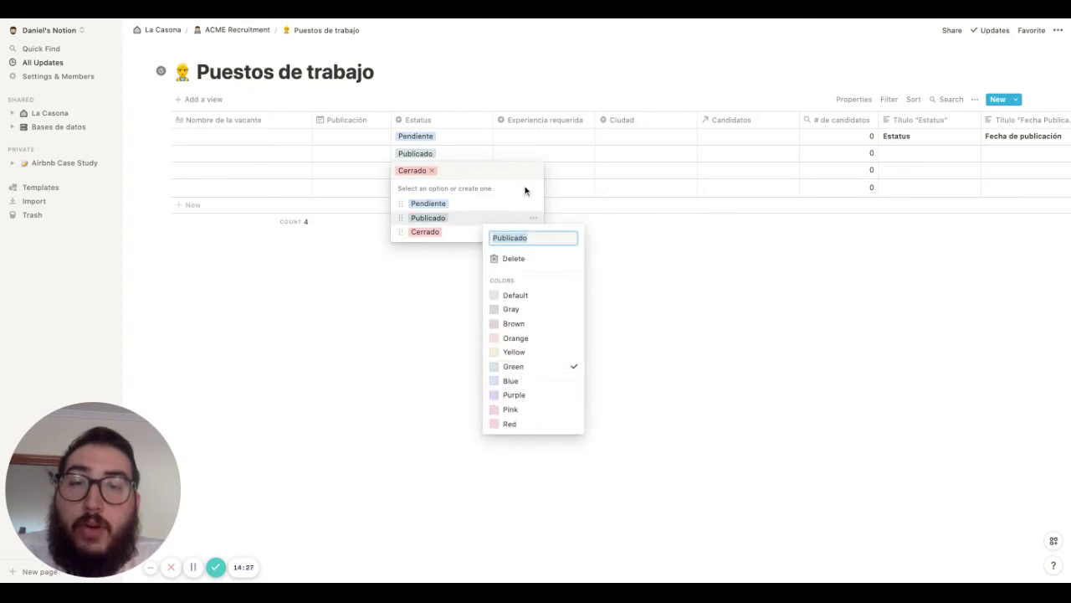
left_click(535, 205)
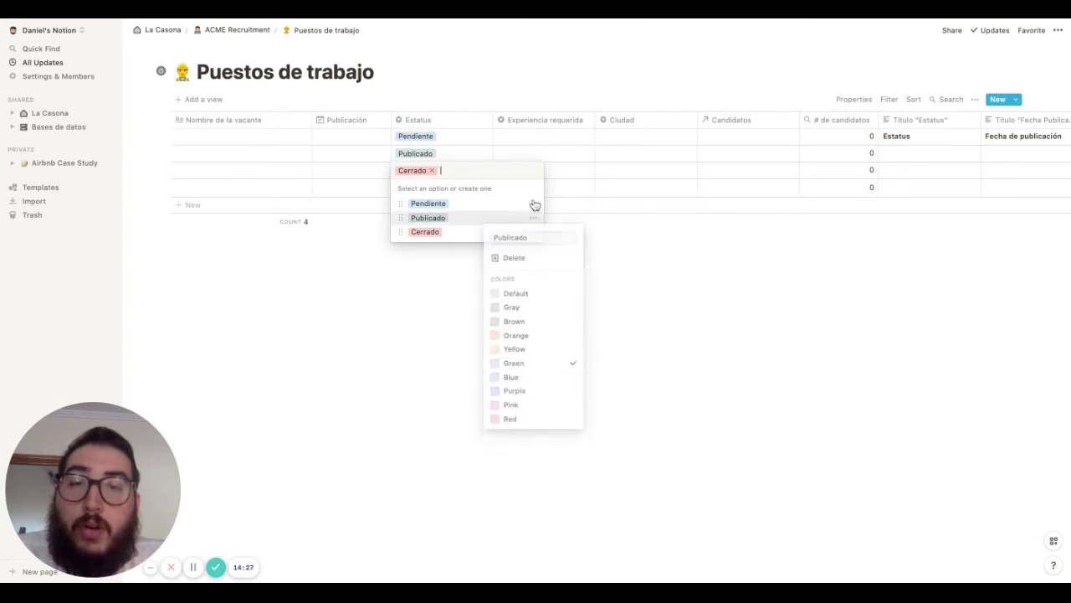
left_click(457, 142)
Clear the Estatus values from the rows, leaving the options defined
left_click(437, 167)
left_click(432, 170)
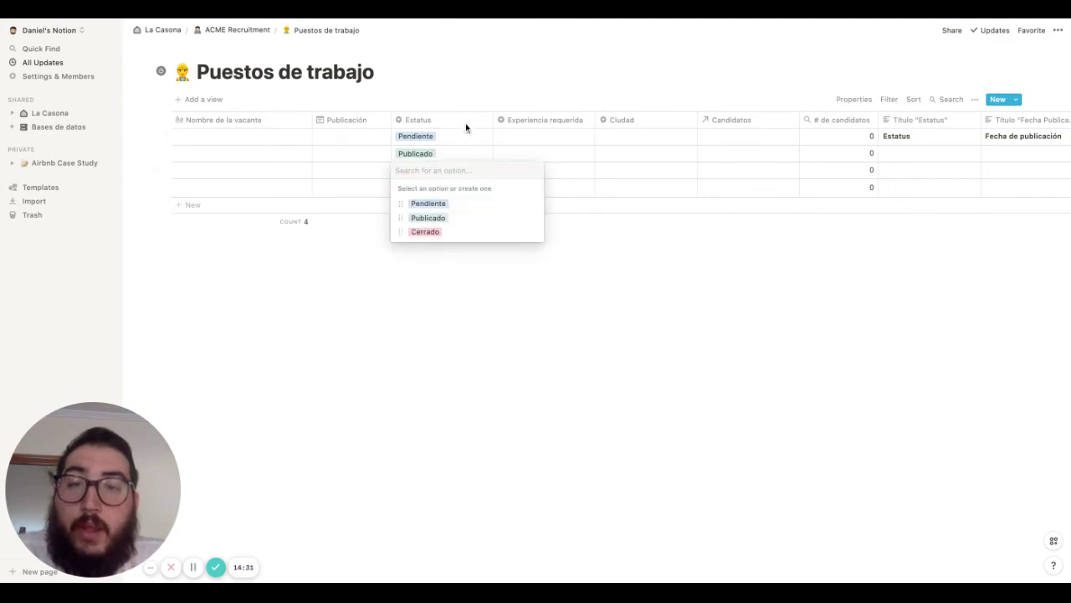
key("Escape")
left_click(457, 138)
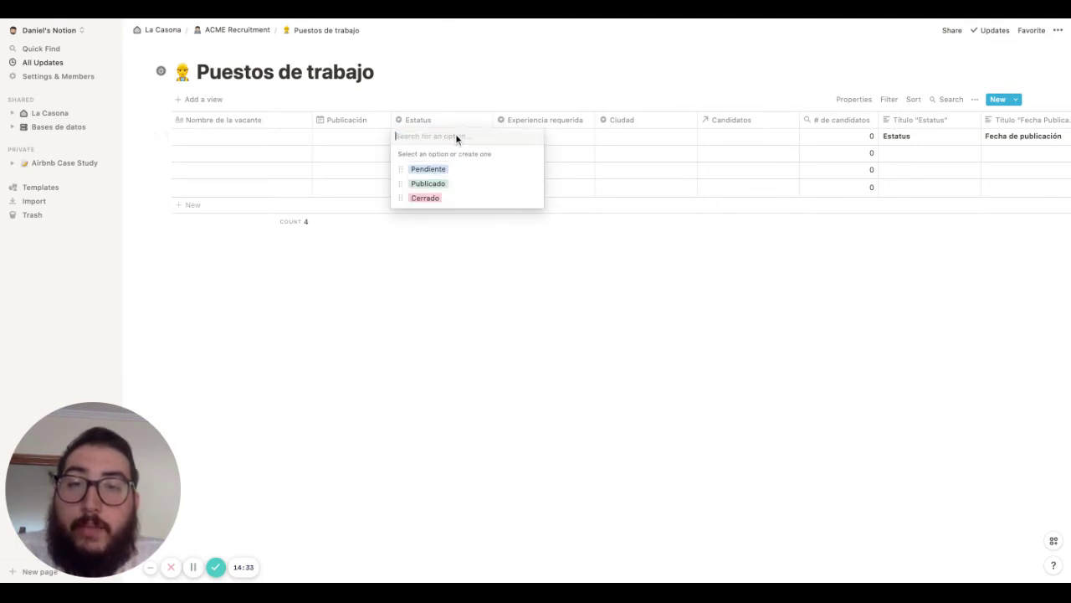
left_click(566, 251)
left_click(458, 151)
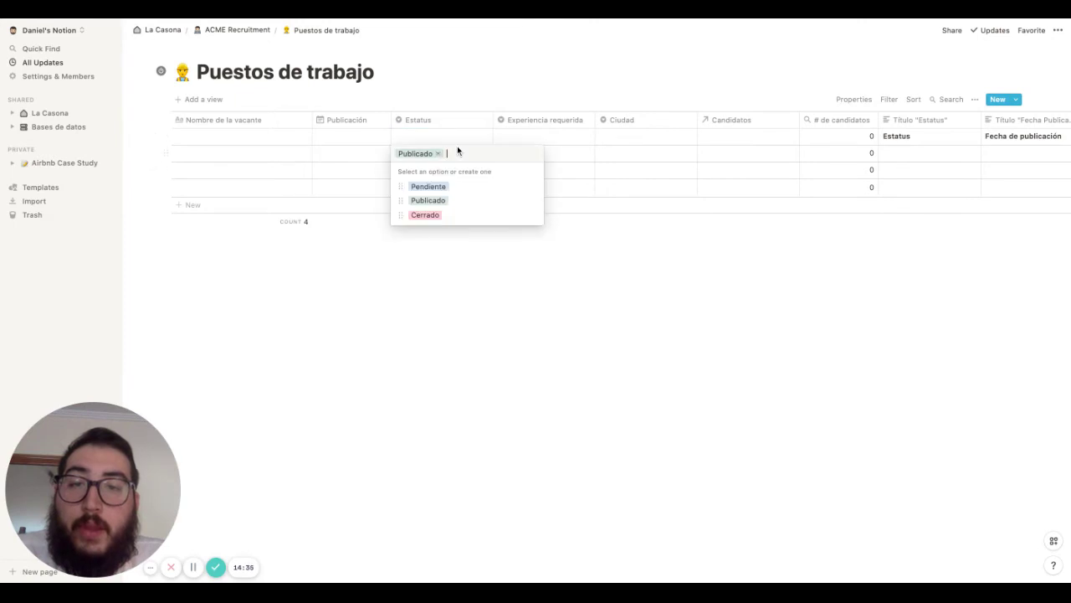
key("BackSpace")
left_click(542, 131)
Create Experiencia requerida options Junior (0-3 años) and Mid (3-6) in rows 1 and 2
left_click(543, 131)
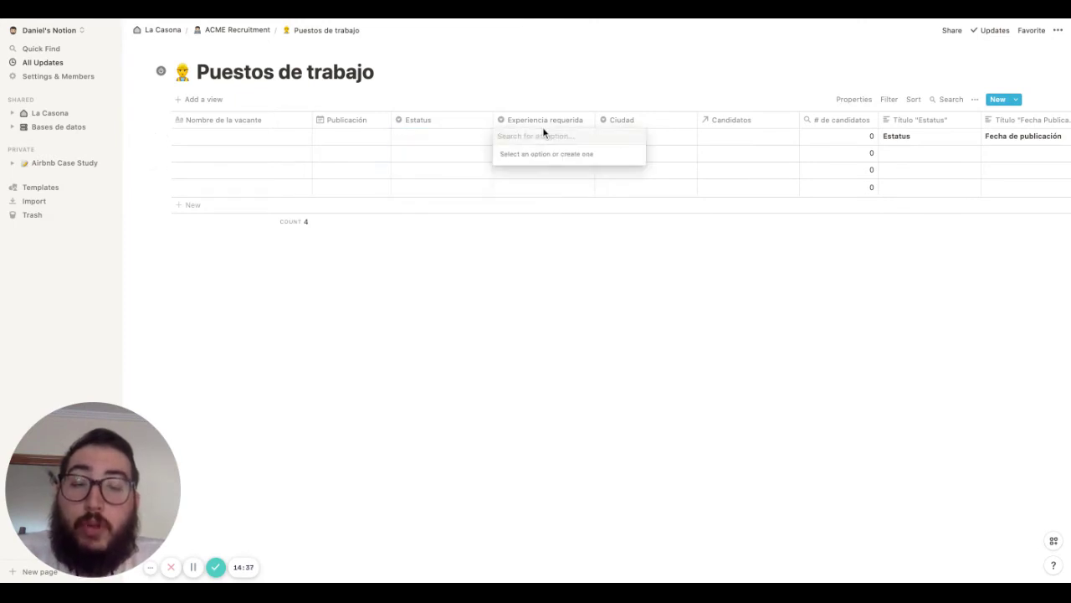
type("Junior")
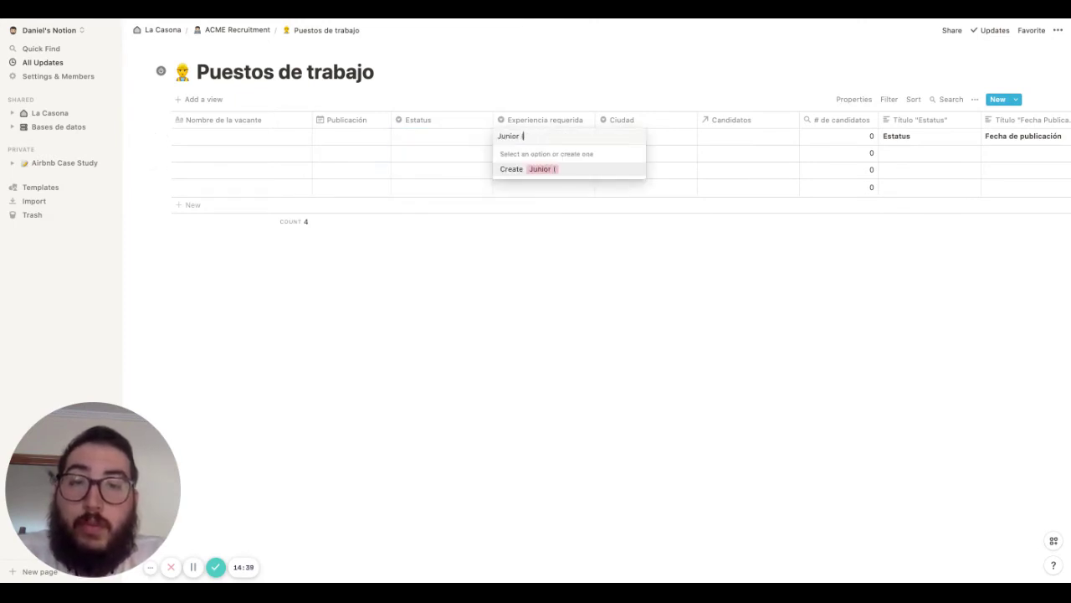
type(" (0-3")
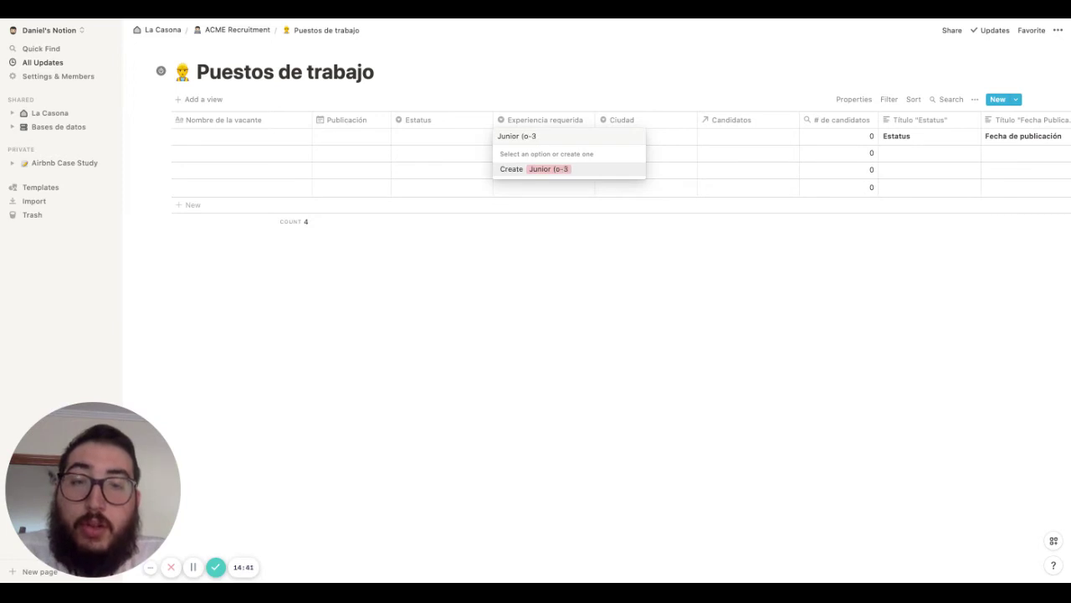
key("BackSpace")
key("BackSpace")
key("BackSpace")
type("0-3 años")
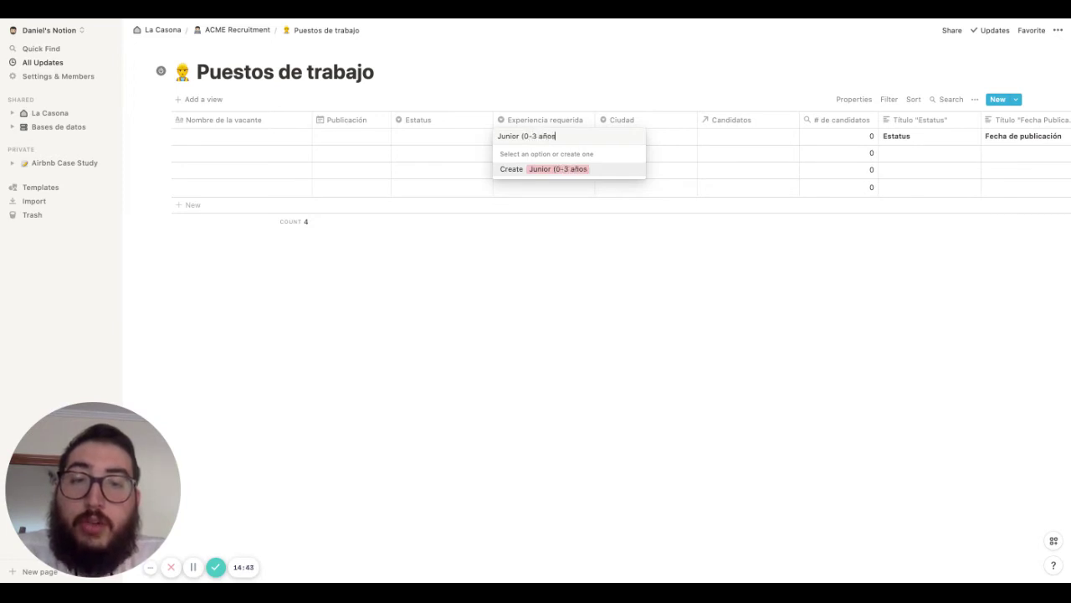
type(")")
key("Return")
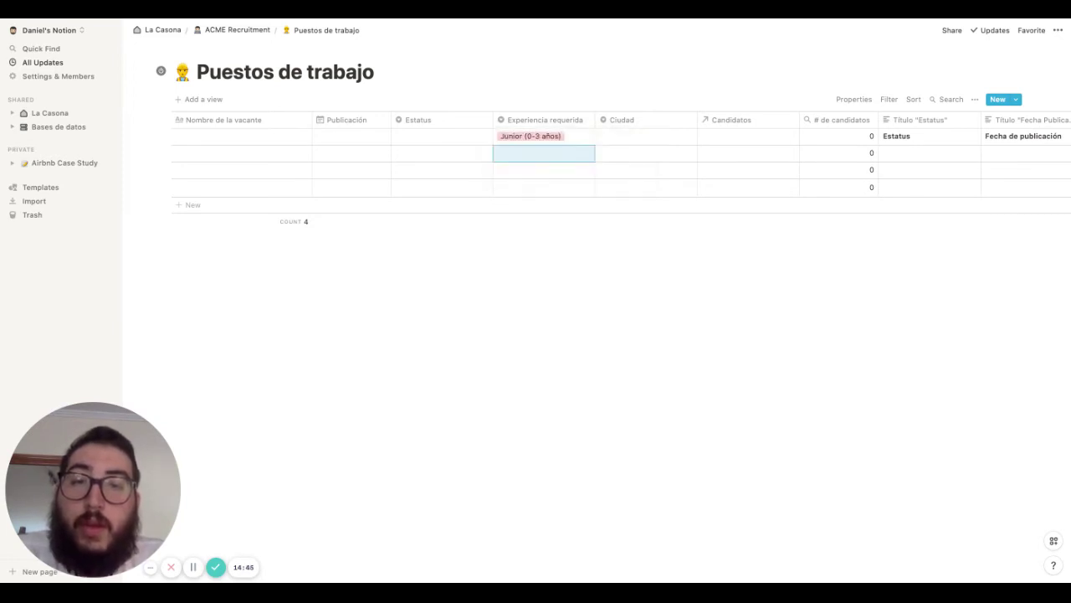
type("Mid (")
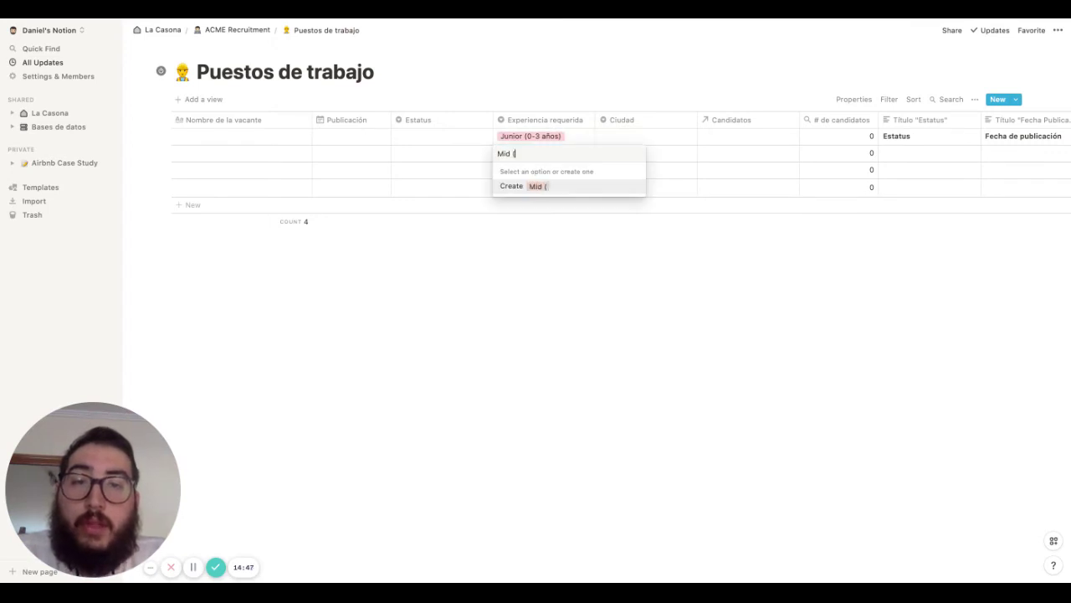
type("3")
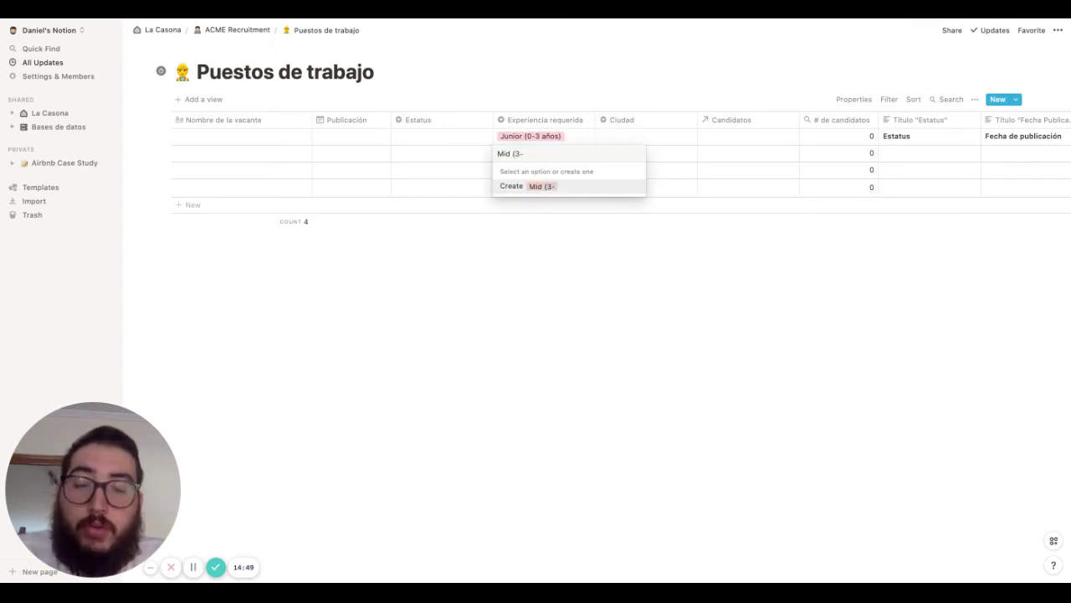
type("-6")
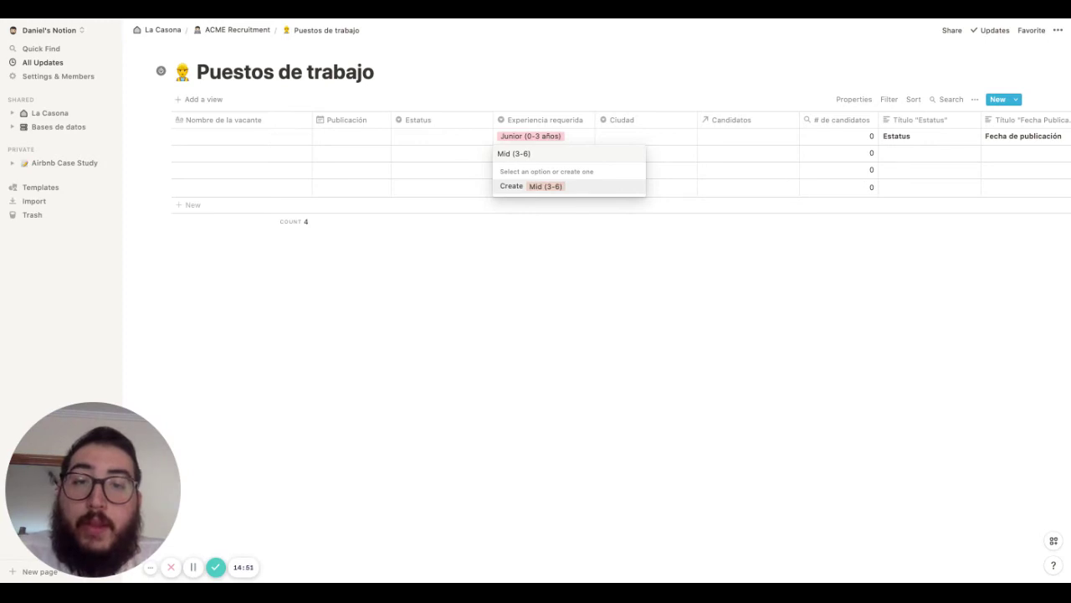
key("Return")
Create Mid-Senior (6-9) for row 3 and Senior (+9) for row 4
type("Sd")
key("BackSpace")
type("e")
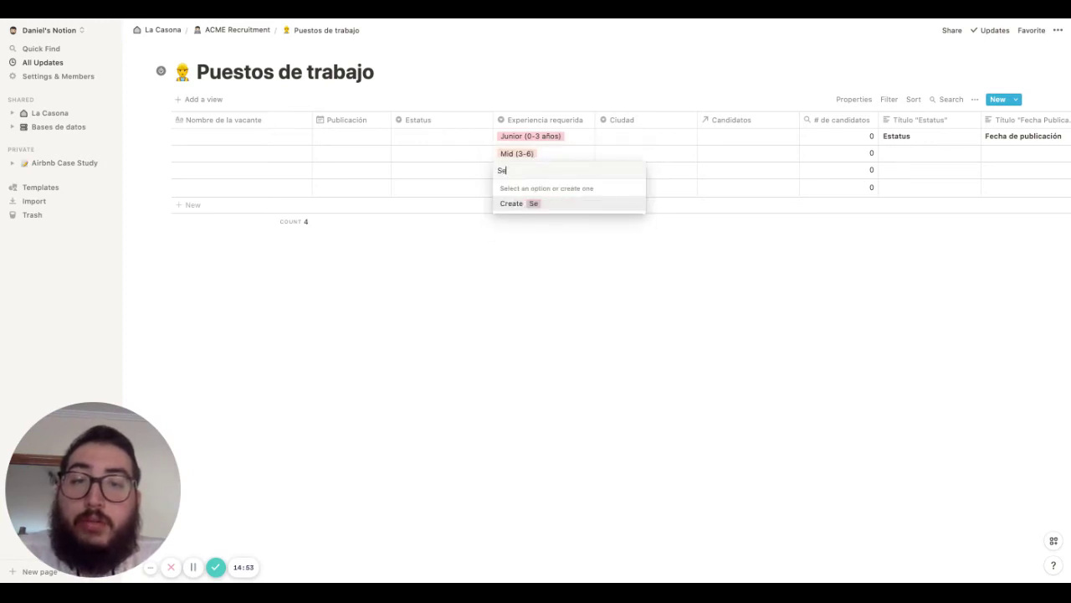
key("BackSpace")
key("BackSpace")
type("Mid")
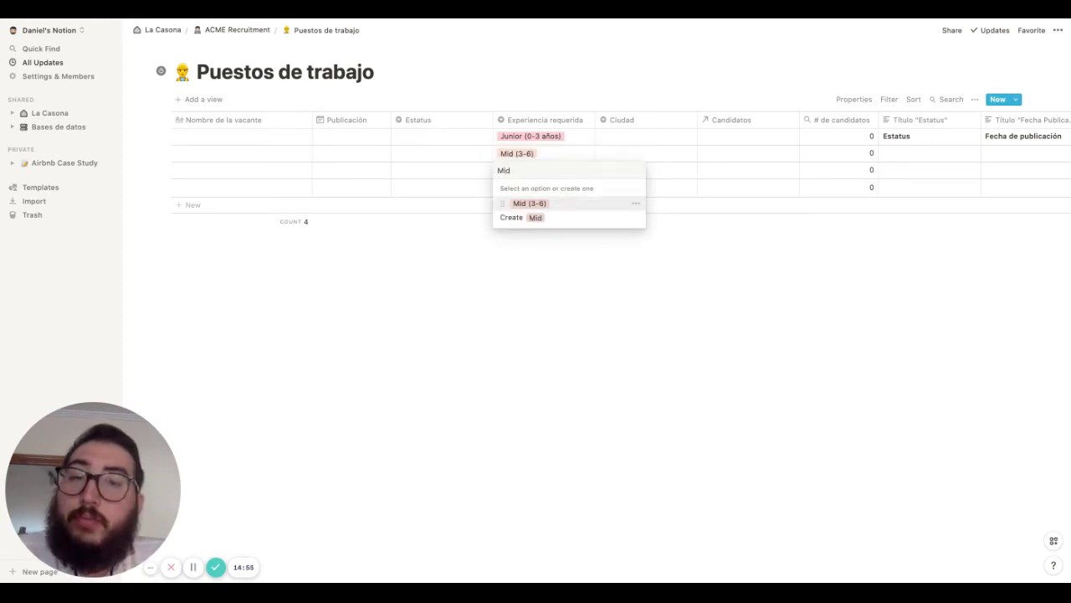
type("´S")
key("BackSpace")
key("BackSpace")
type("´S")
key("BackSpace")
key("BackSpace")
type("´")
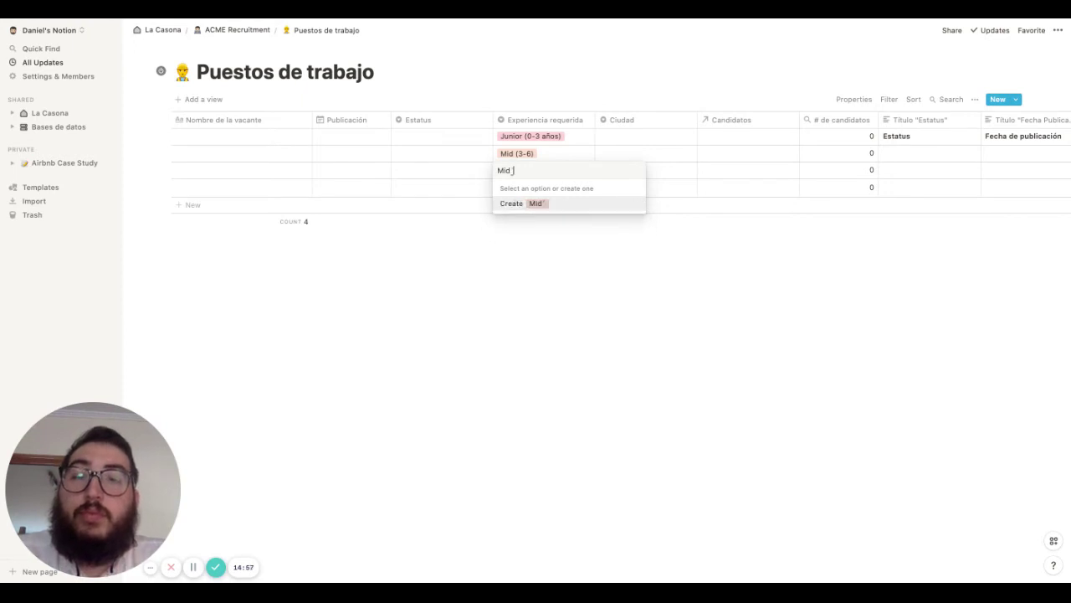
key("BackSpace")
type("-Senior (")
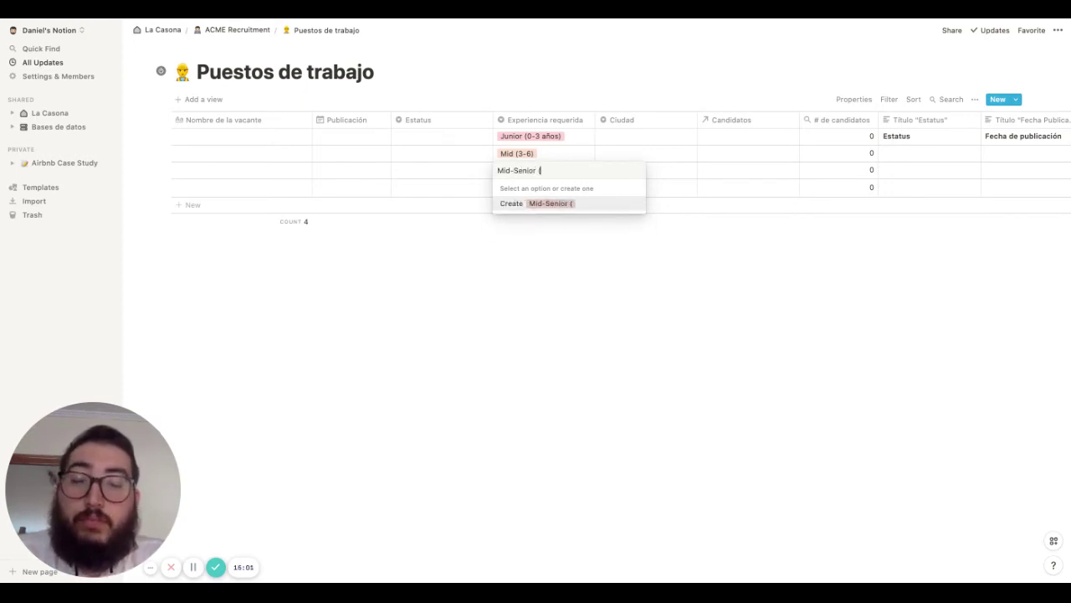
type("6-9")
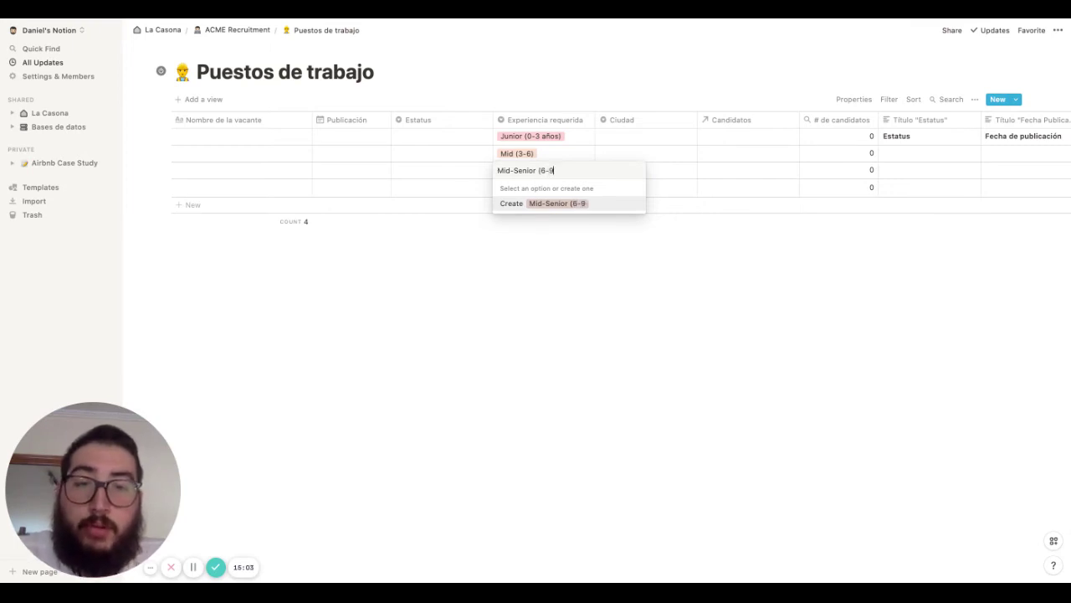
key("Return")
key("Down")
key("Return")
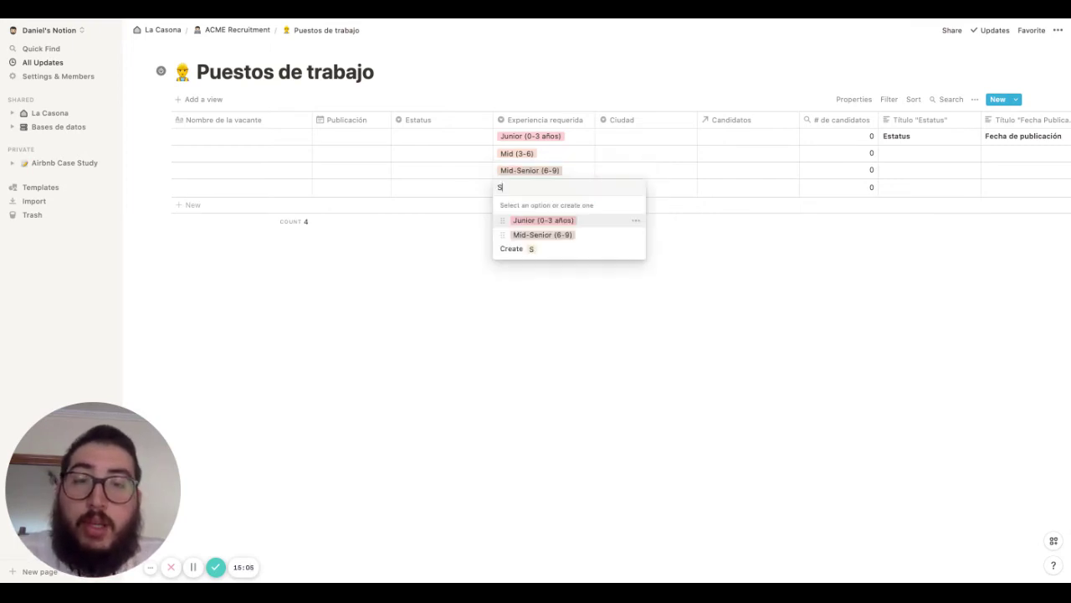
type("Senior")
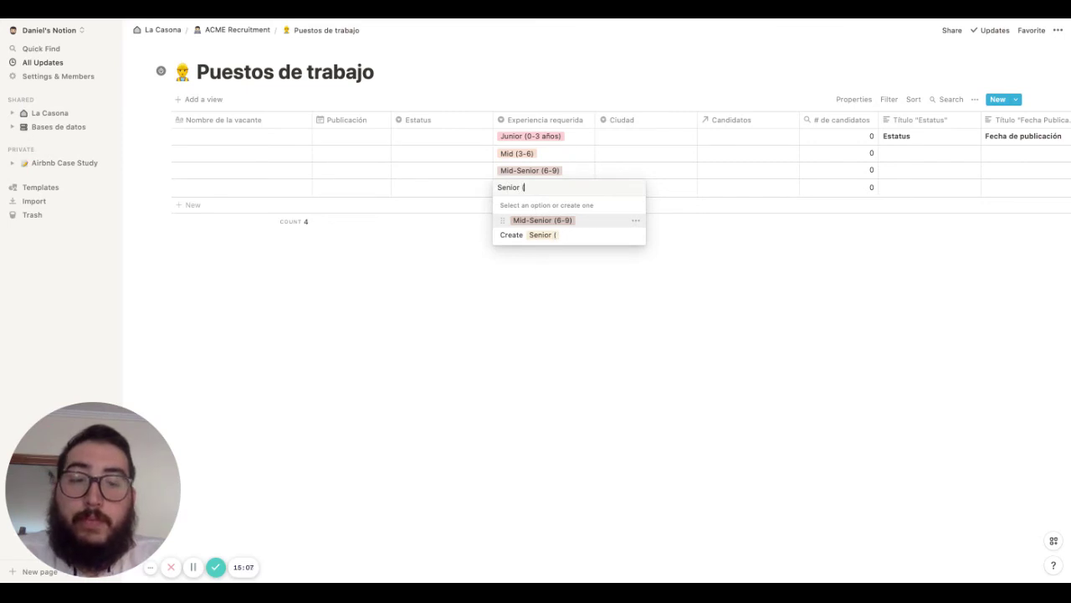
type(" ('")
key("BackSpace")
key("BackSpace")
key("BackSpace")
key("BackSpace")
key("BackSpace")
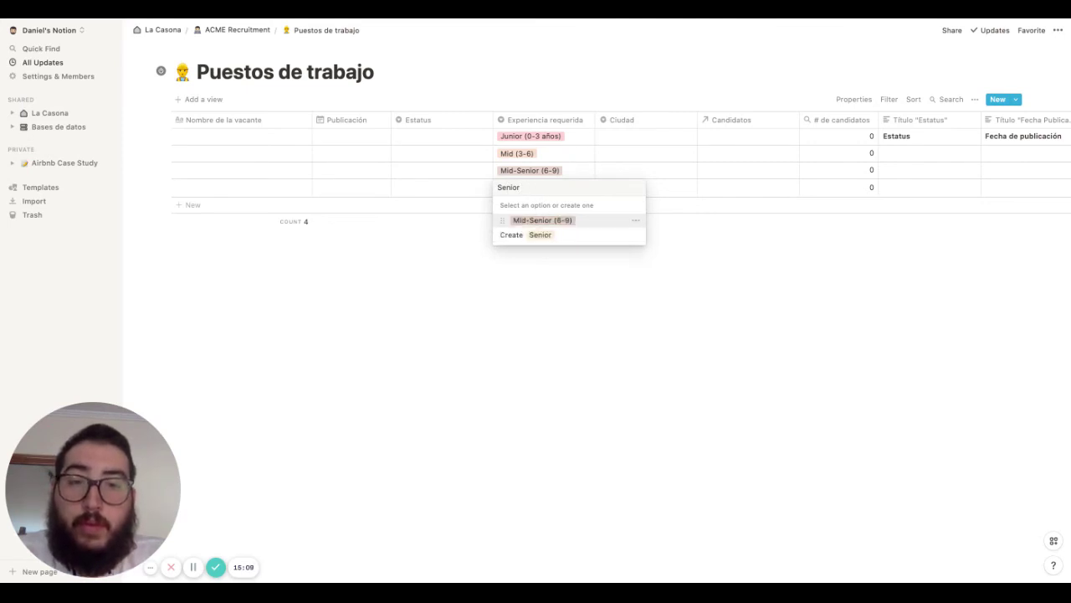
type("+9)")
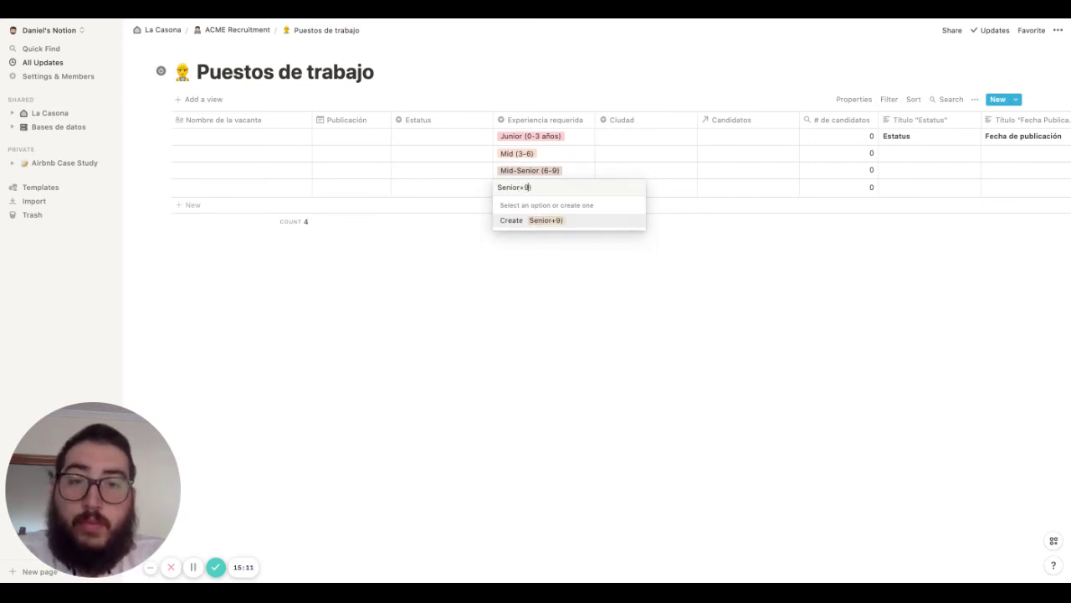
type("(")
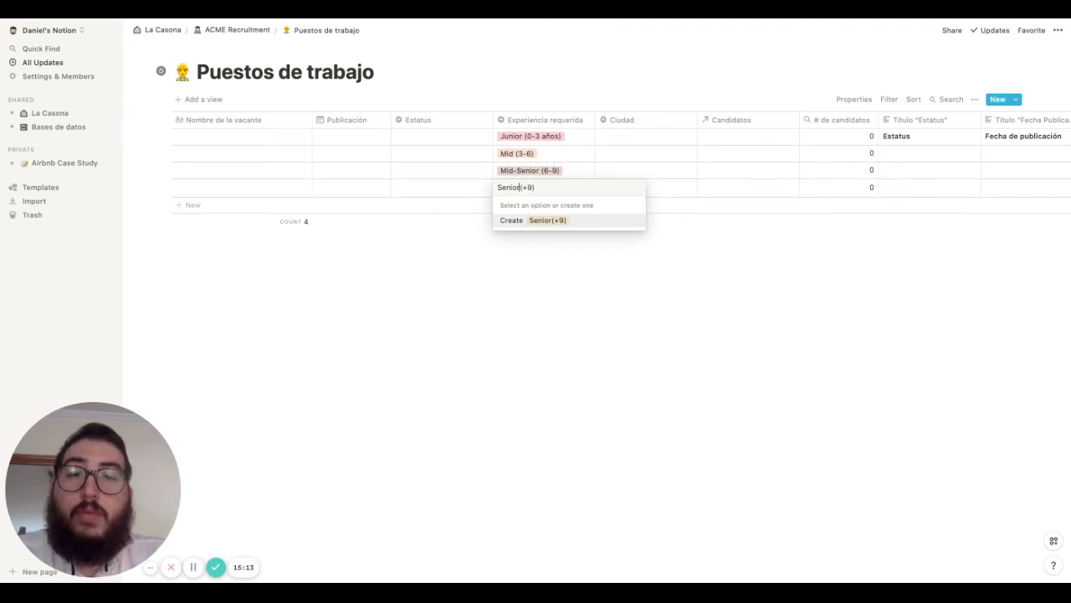
key("Return")
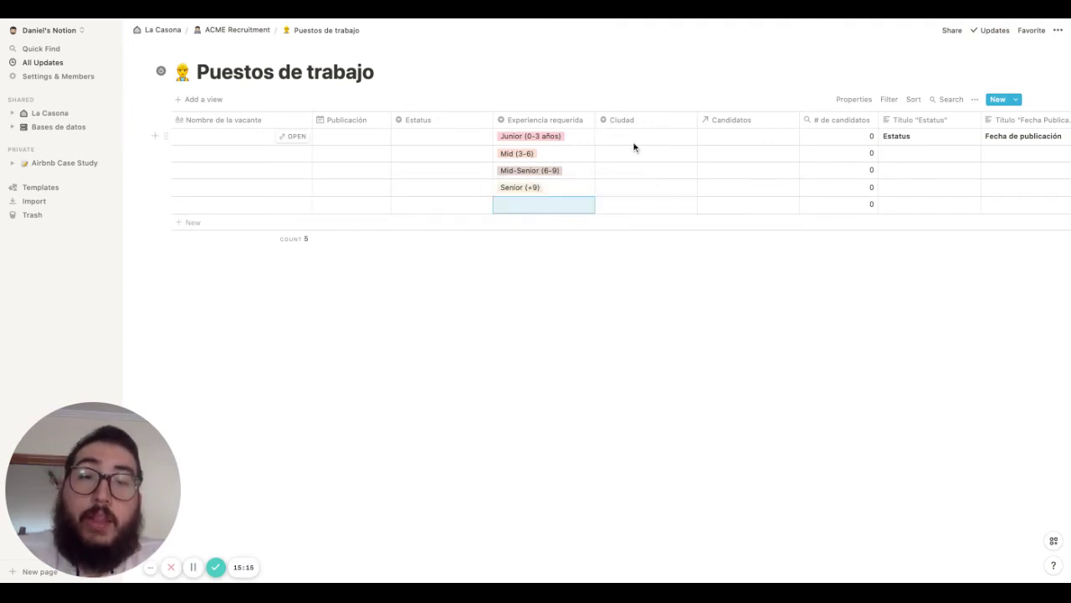
Enter Madrid in row 1's Ciudad cell and Remoto in row 2's, creating both options
left_click(632, 138)
type("MNa")
key("BackSpace")
key("BackSpace")
key("BackSpace")
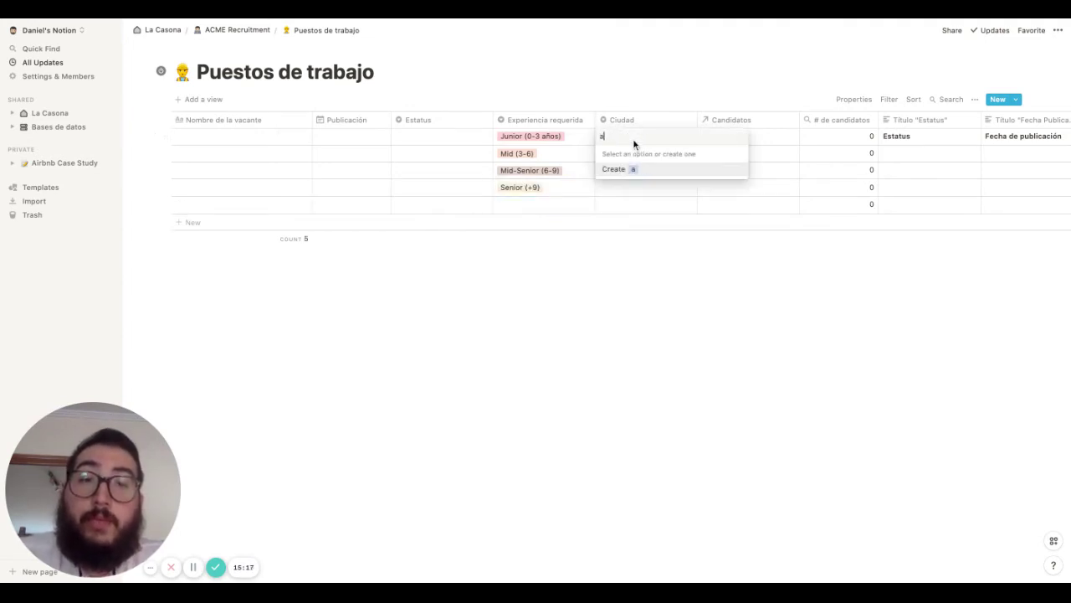
type("Madrid")
key("Return")
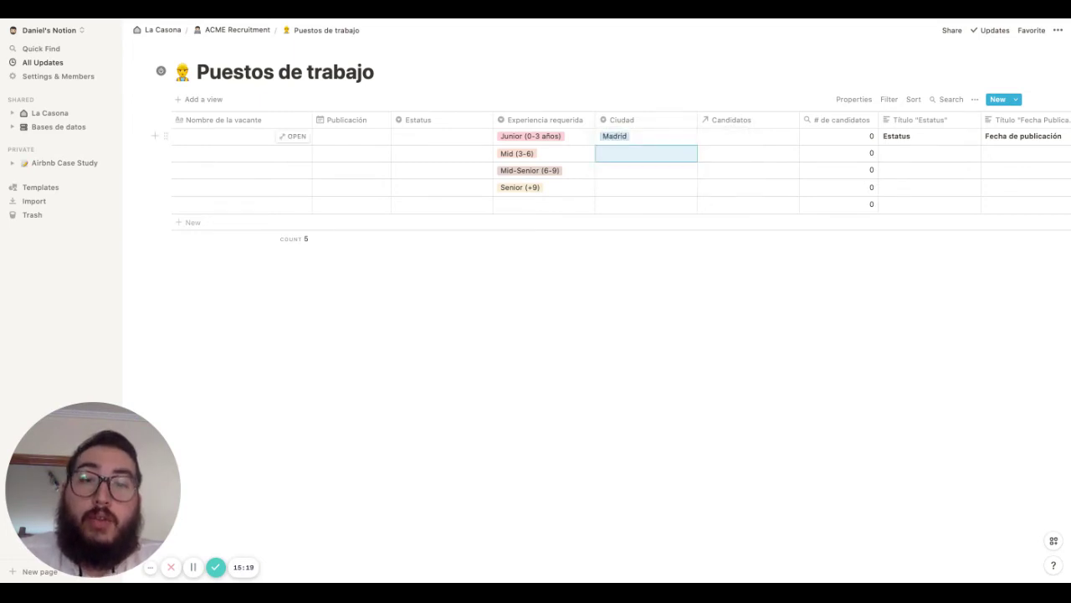
type("Remoto")
key("Return")
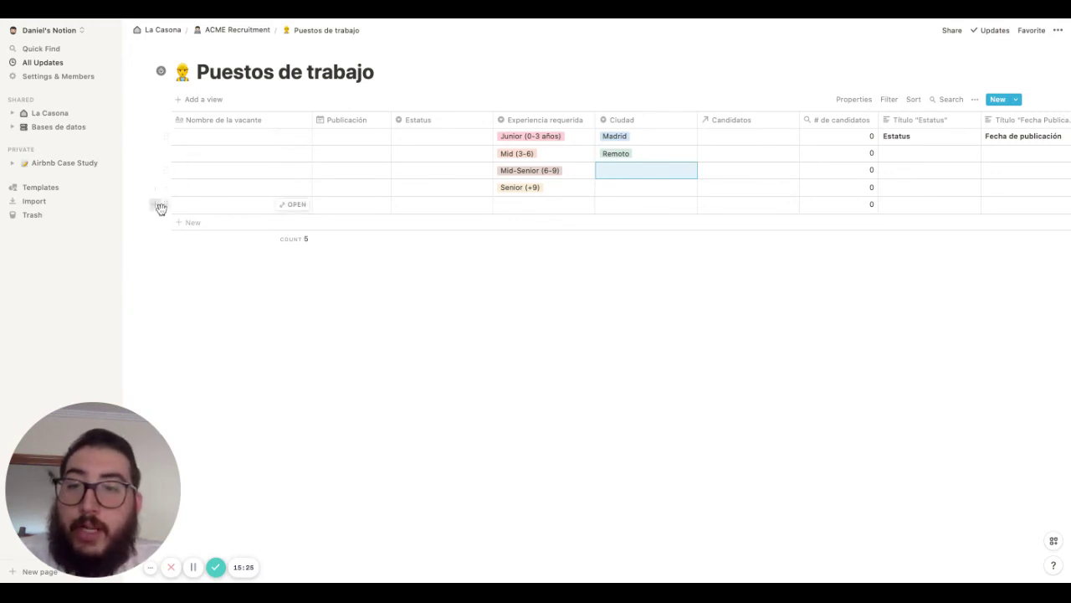
Delete the Mid (3-6), Senior (+9) and empty rows, keeping the Mid-Senior row
left_click(166, 151)
key("Delete")
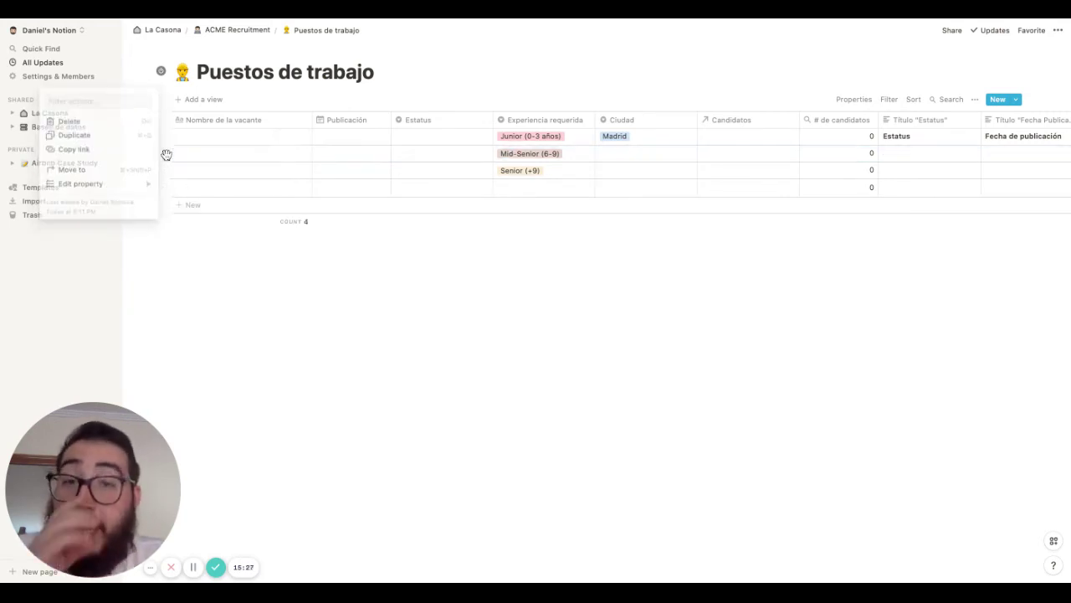
left_click(167, 155)
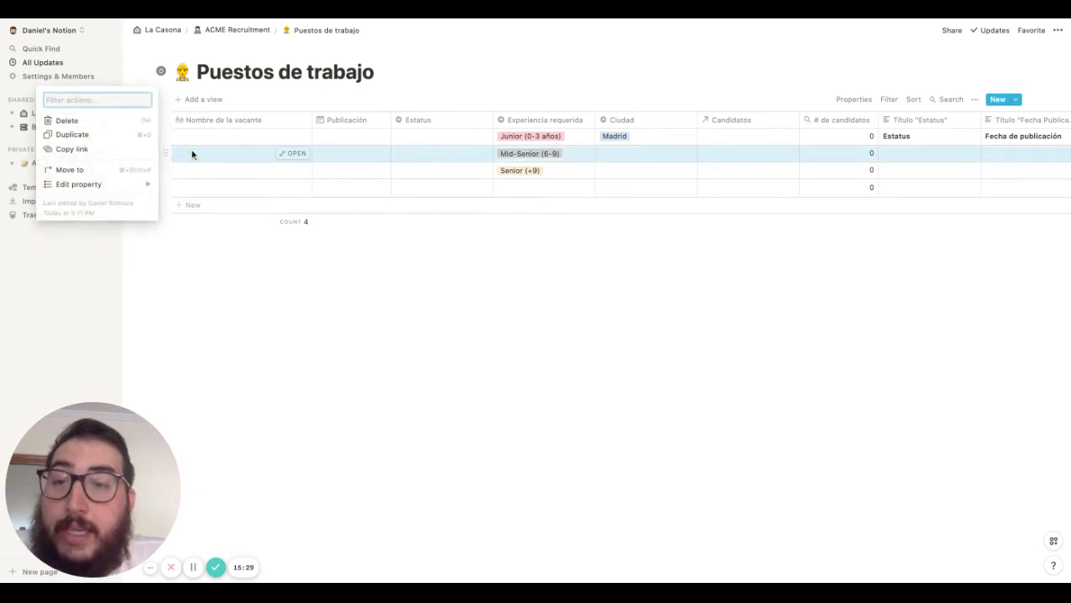
left_click(174, 179)
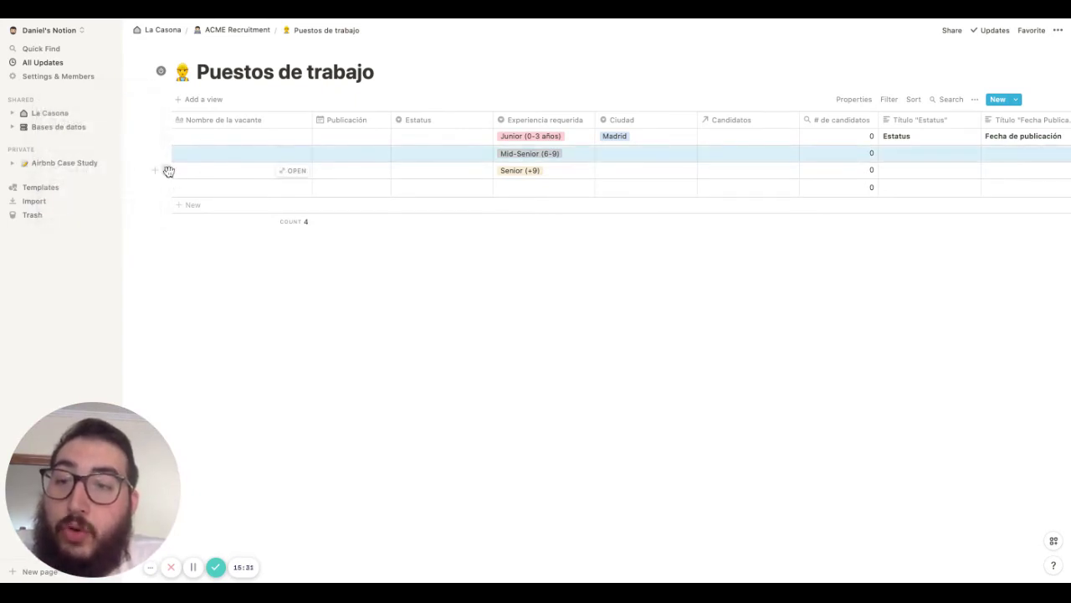
left_click(167, 171)
key("Delete")
left_click(168, 170)
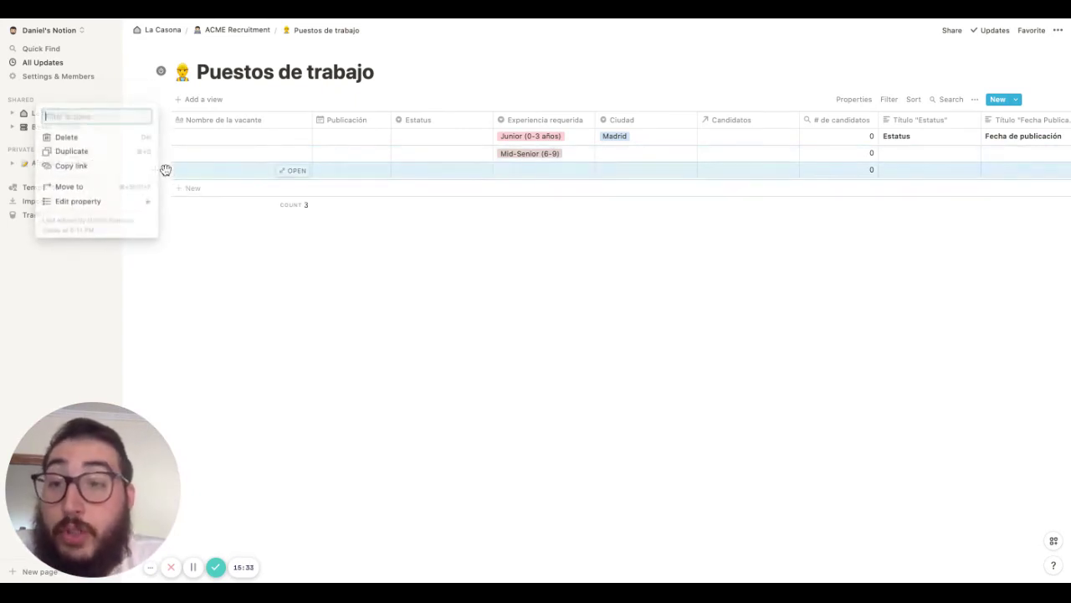
key("Delete")
left_click(208, 144)
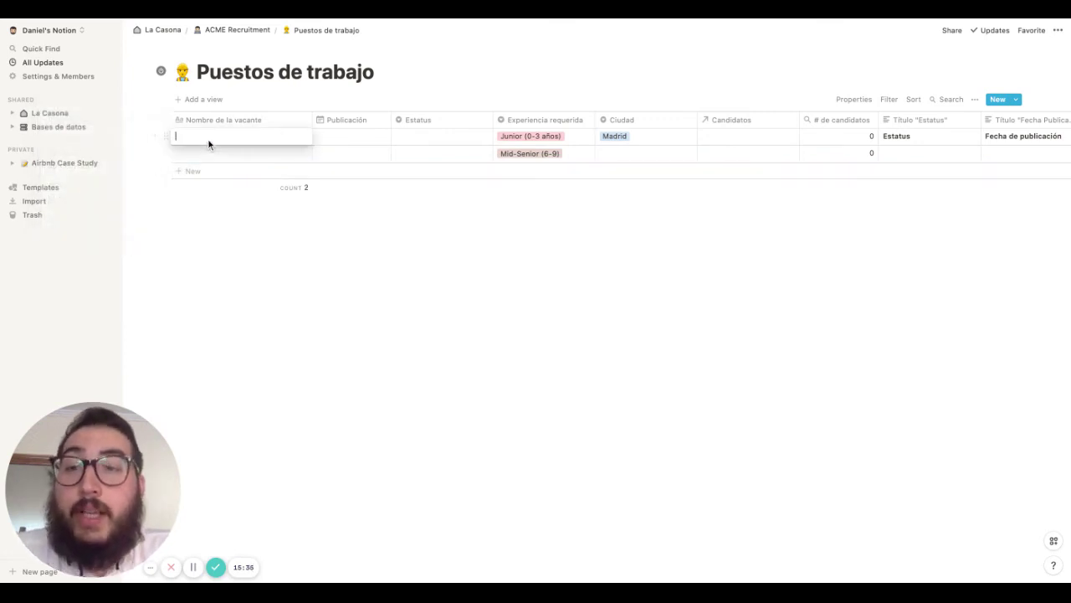
Name the first vacancy UX Designer, date it September 1, 2021, and set Estatus to Publicado
type("UX de")
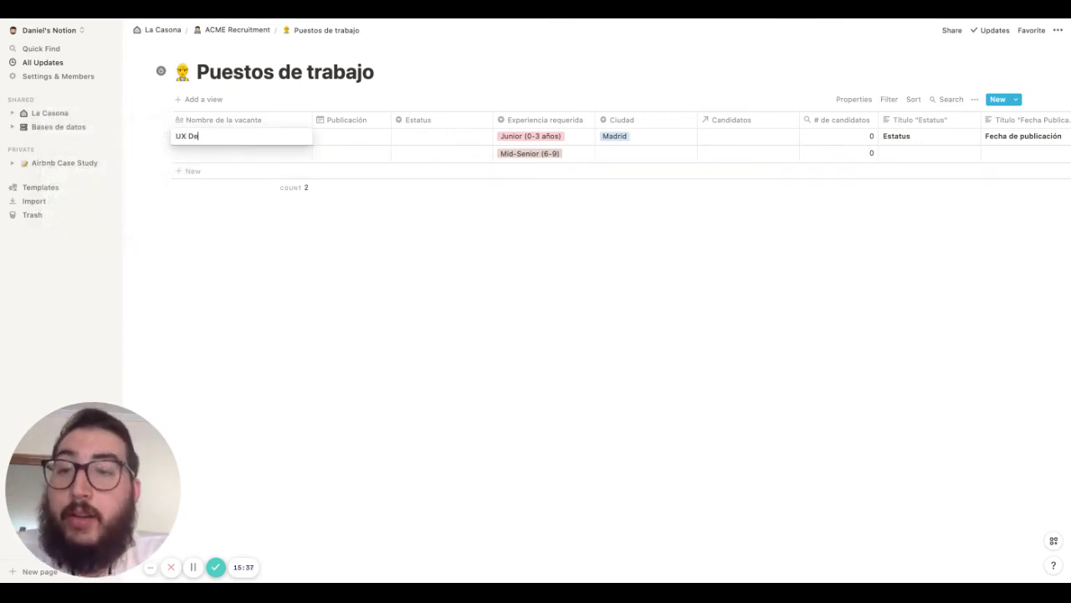
left_click(333, 134)
left_click(364, 208)
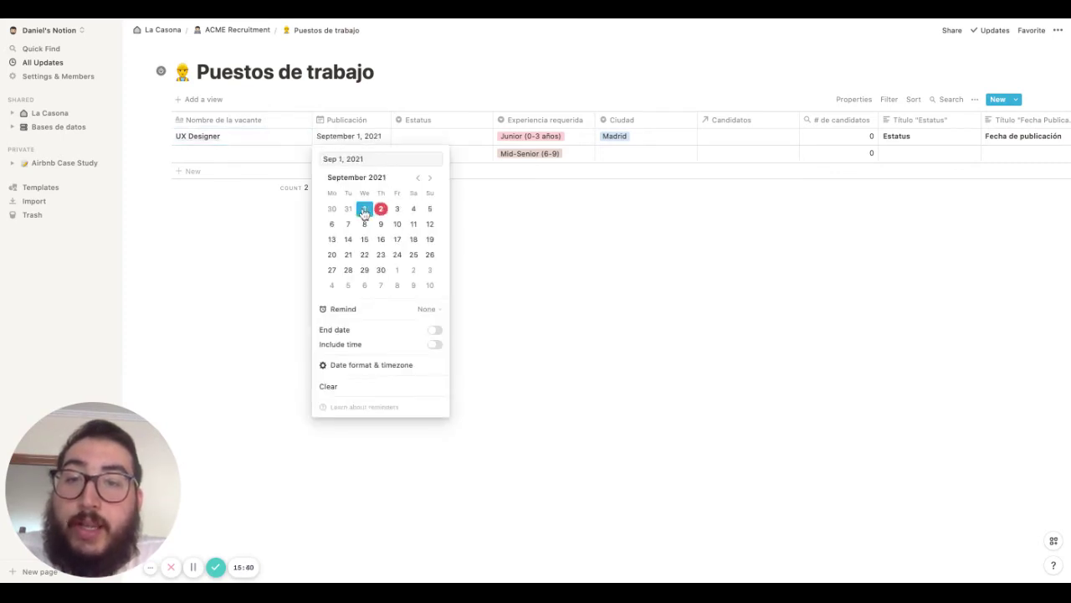
left_click(456, 136)
left_click(453, 184)
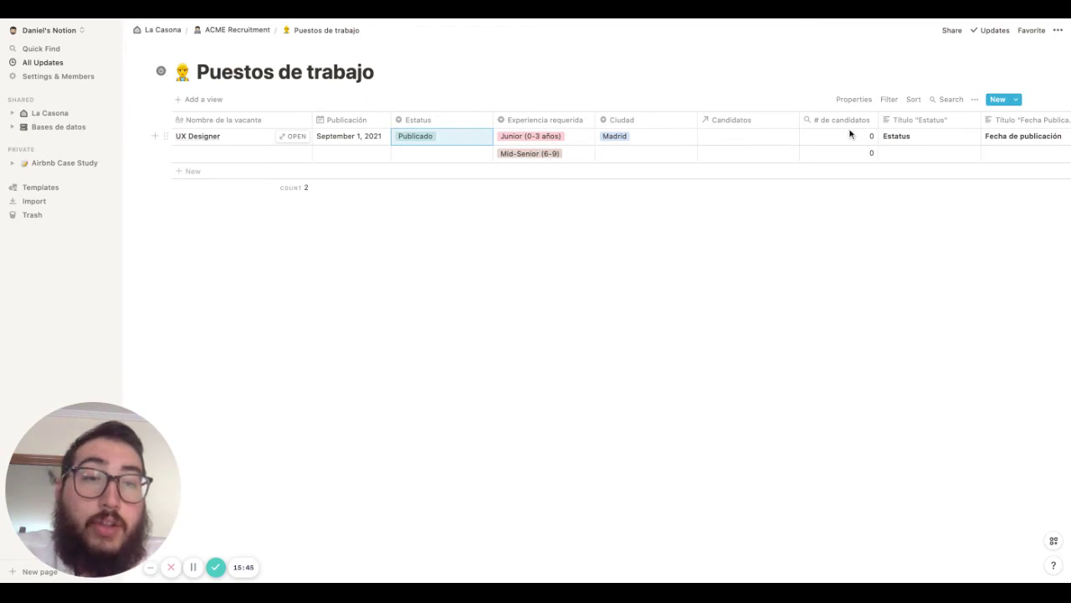
left_click(225, 153)
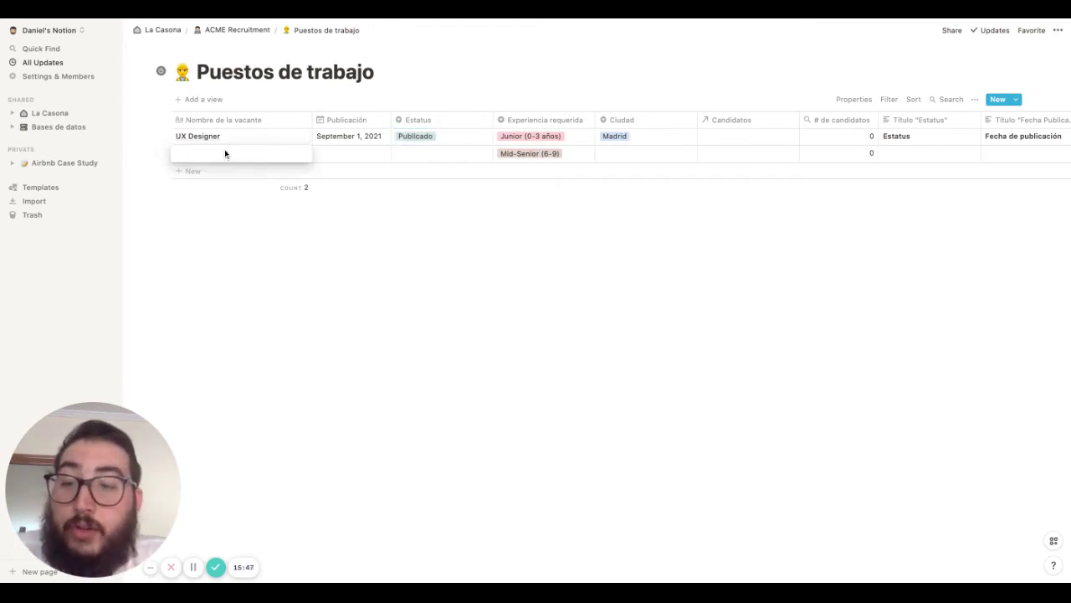
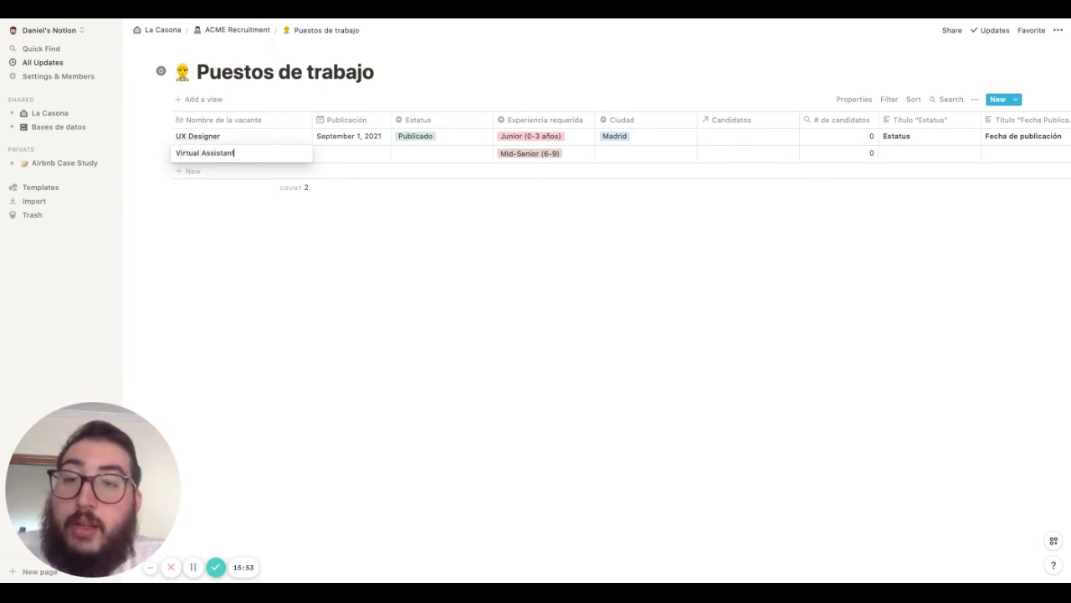
Give Virtual Assistant an August 19, 2021 publication date, Publicado status and Remoto city
key("Return")
left_click(358, 150)
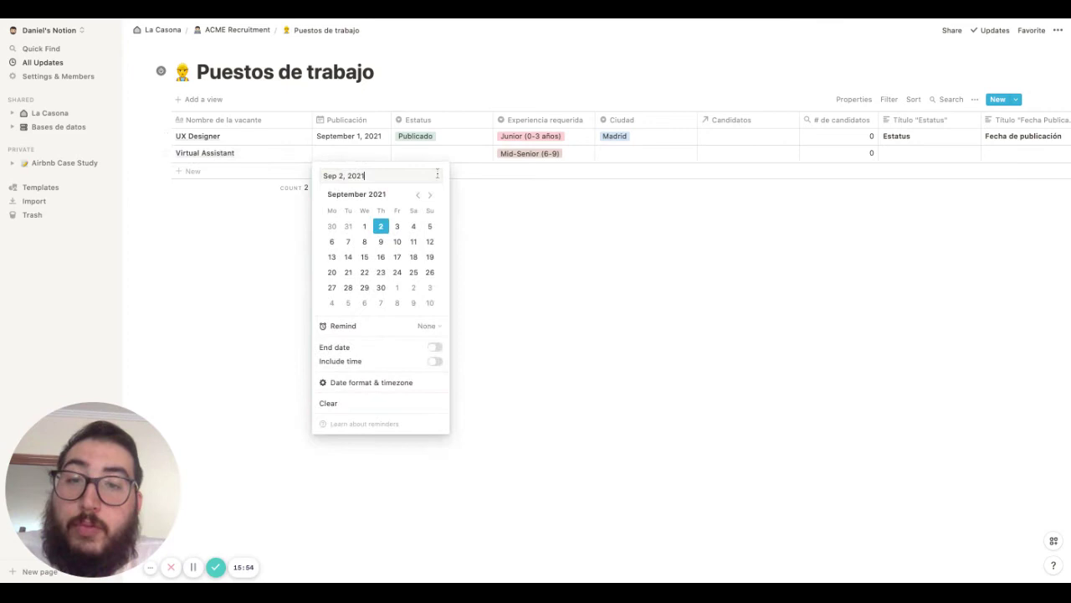
left_click(419, 195)
left_click(380, 272)
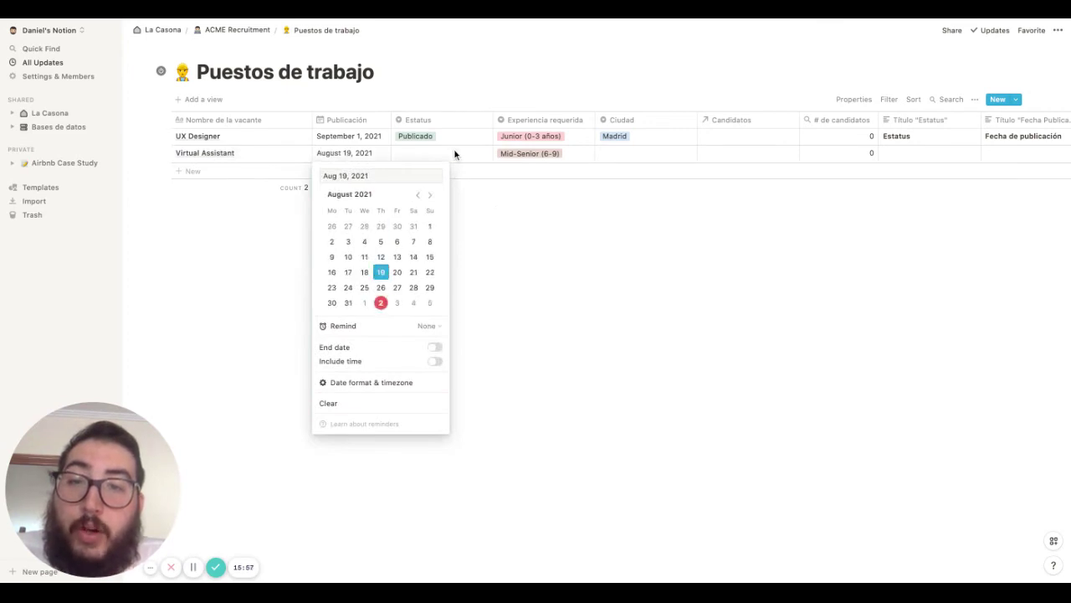
left_click(455, 154)
left_click(454, 204)
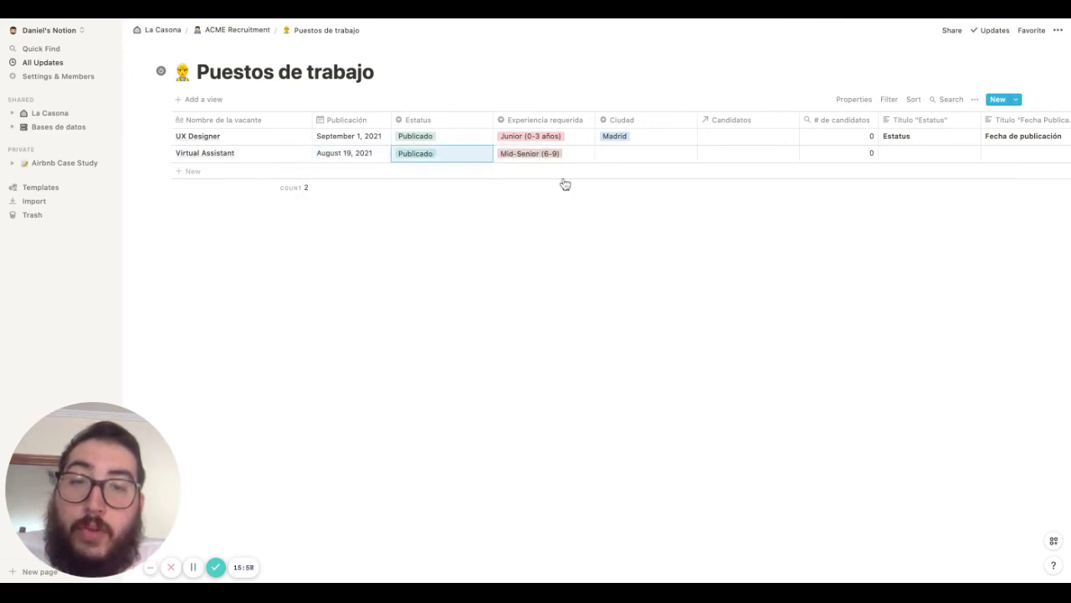
left_click(620, 156)
left_click(624, 202)
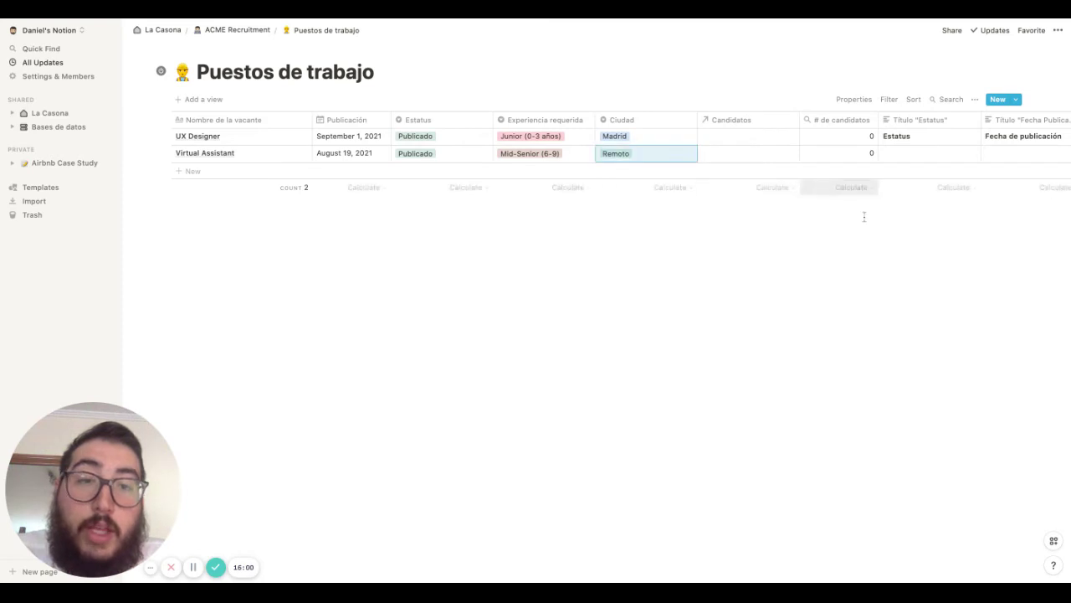
Copy the Estatus title label from the UX Designer row into the Virtual Assistant row
left_click(927, 139)
double_click(919, 136)
key("ctrl+c")
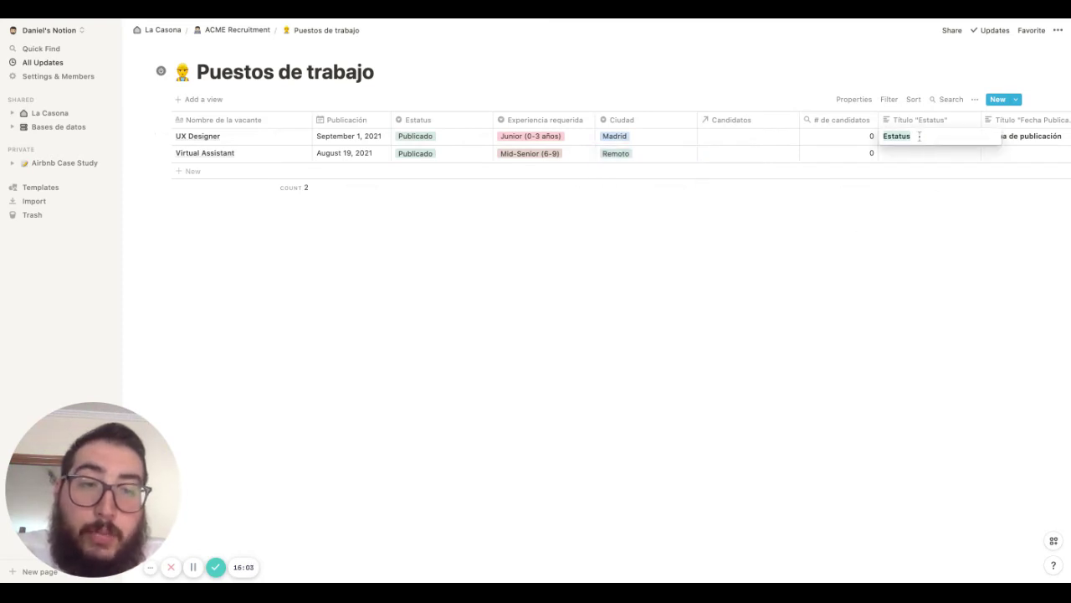
left_click(923, 157)
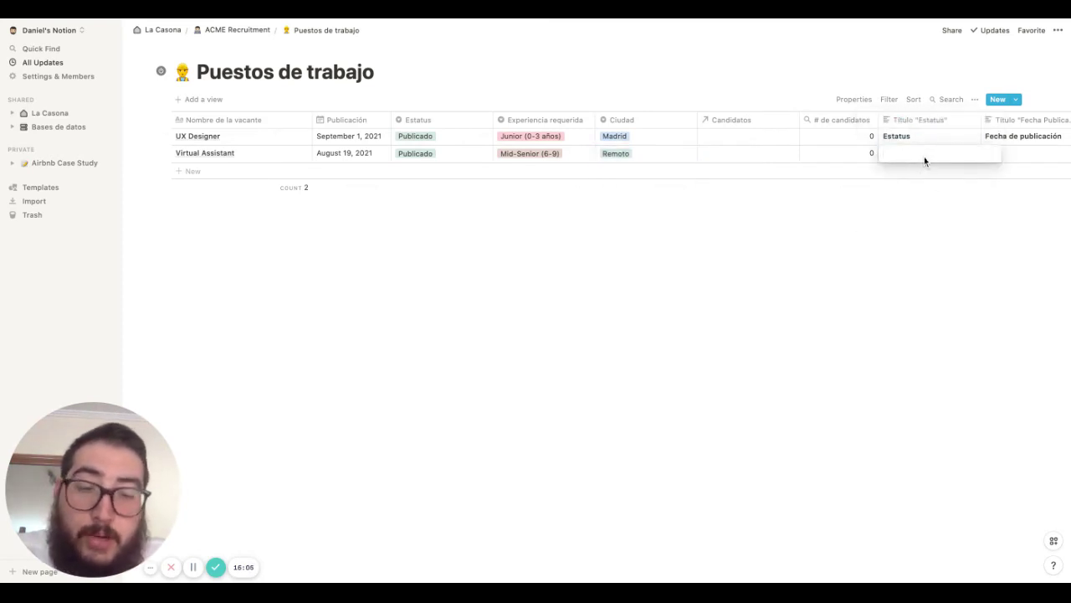
key("ctrl+v")
key("Escape")
Copy the Fecha de publicación title label into the Virtual Assistant row
scroll(999, 151, "right", 3)
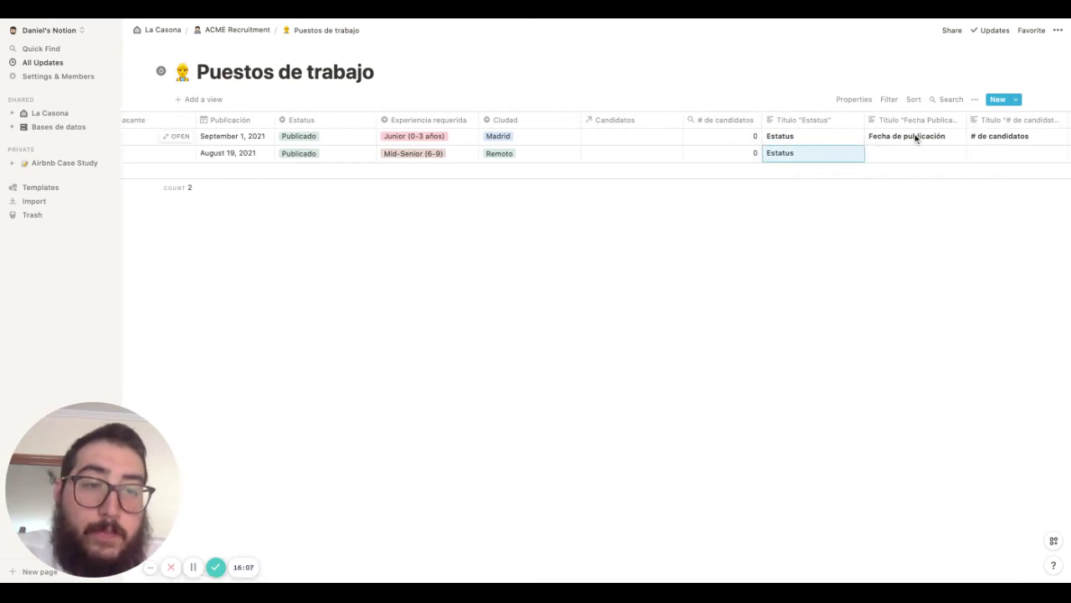
left_click(915, 139)
triple_click(915, 138)
key("ctrl+c")
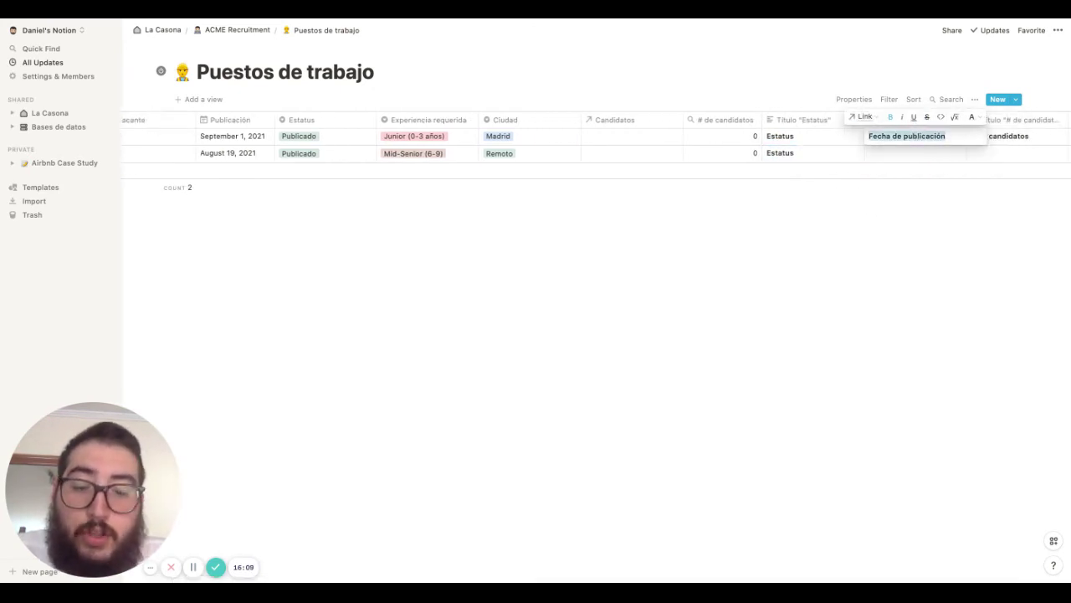
left_click(914, 156)
key("ctrl+v")
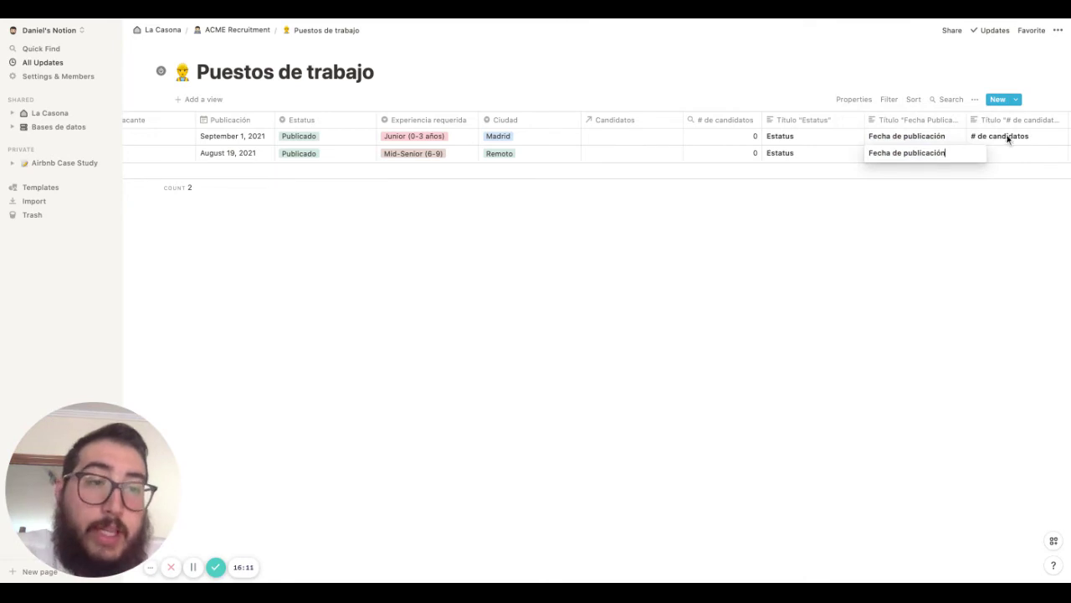
Copy the # de candidatos title label into the Virtual Assistant row
triple_click(1009, 135)
key("ctrl+c")
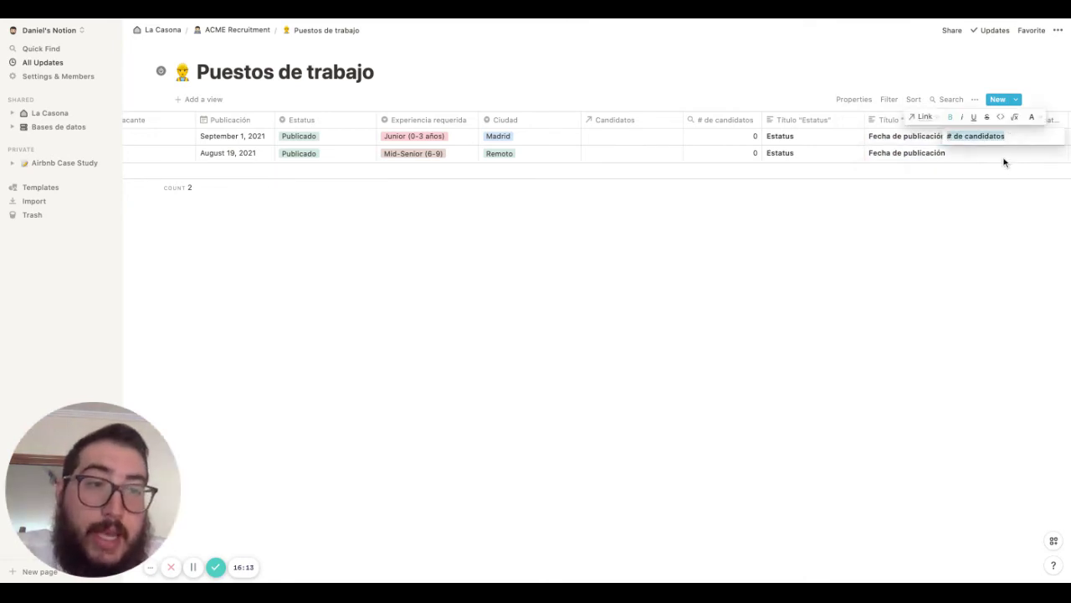
left_click(1004, 155)
key("ctrl+v")
key("Escape")
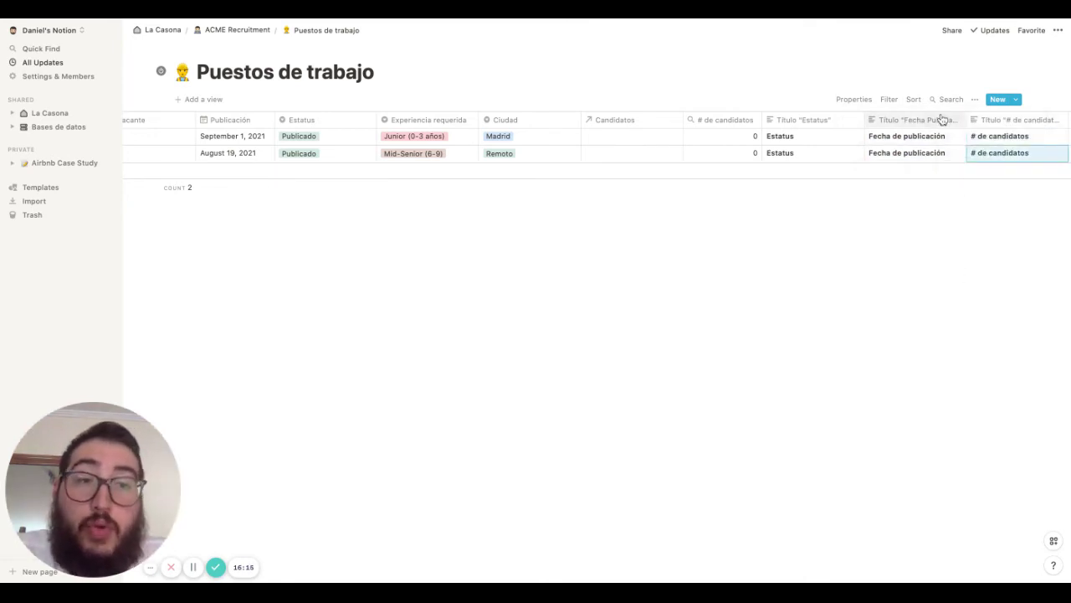
scroll(916, 138, "left", 3)
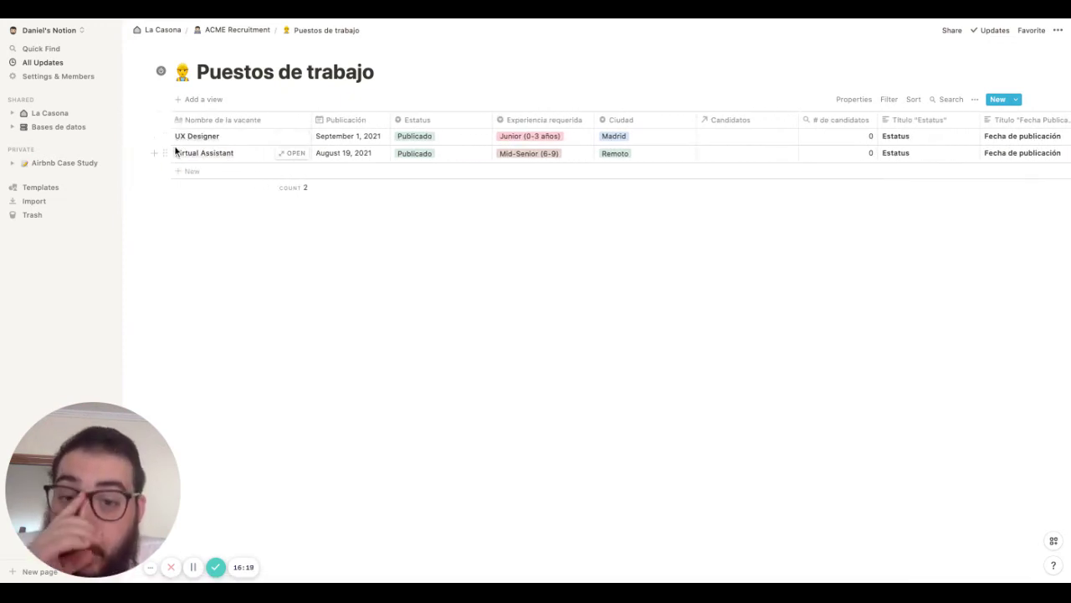
scroll(993, 163, "right", 2)
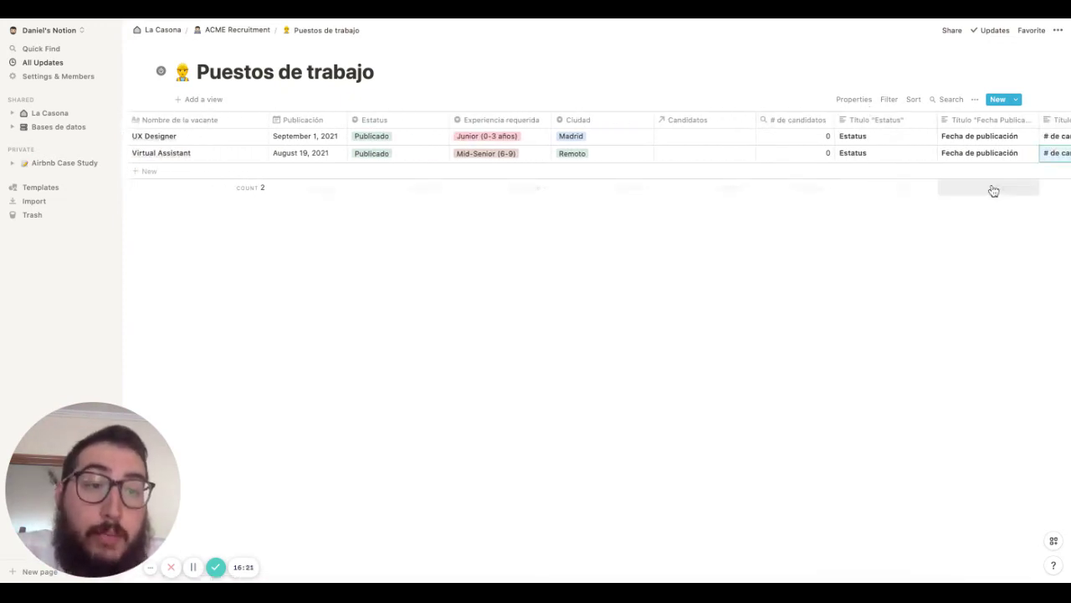
mouse_move(993, 191)
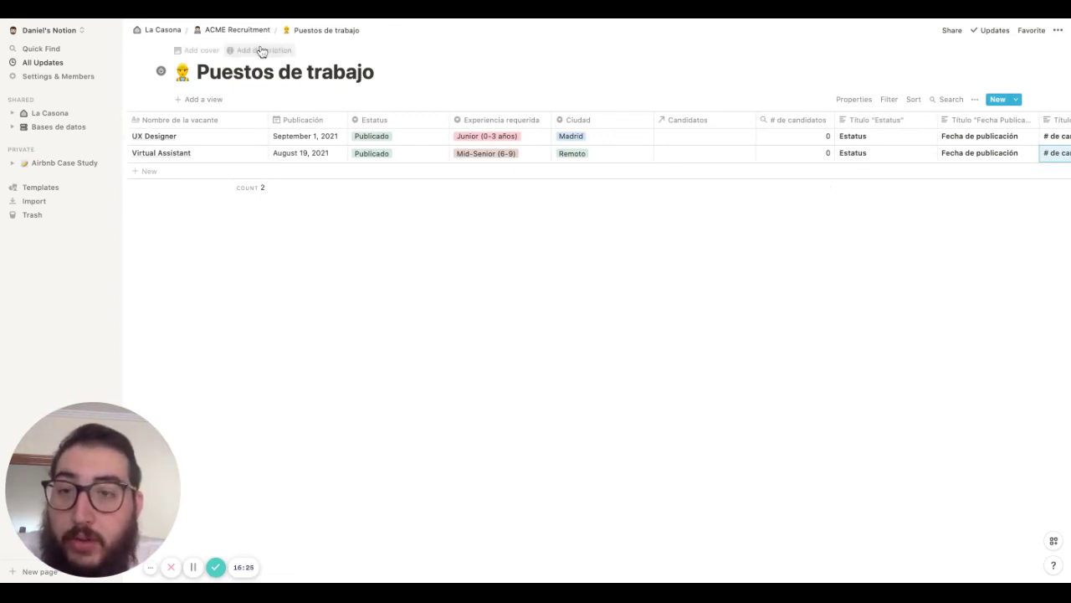
In Candidatos, add a new candidate by name and link them to the Virtual Assistant job
left_click(241, 32)
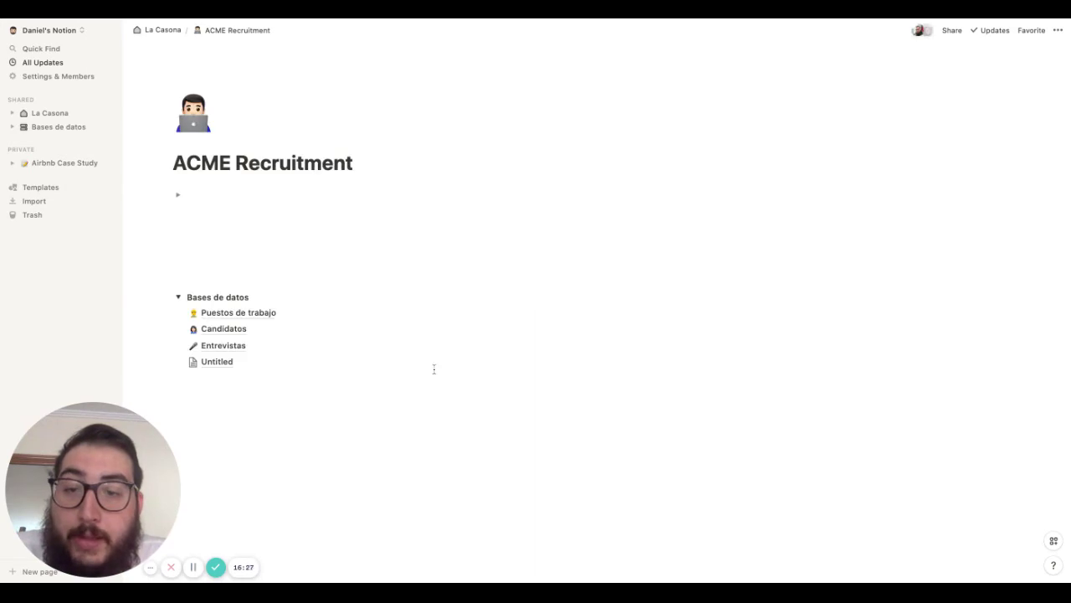
left_click(234, 382)
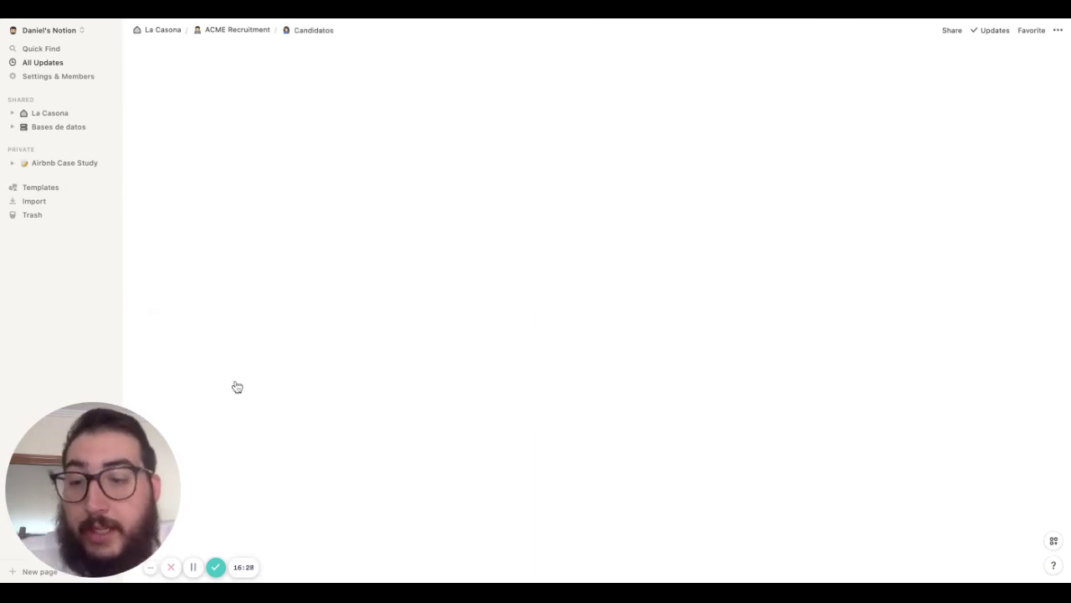
left_click(227, 138)
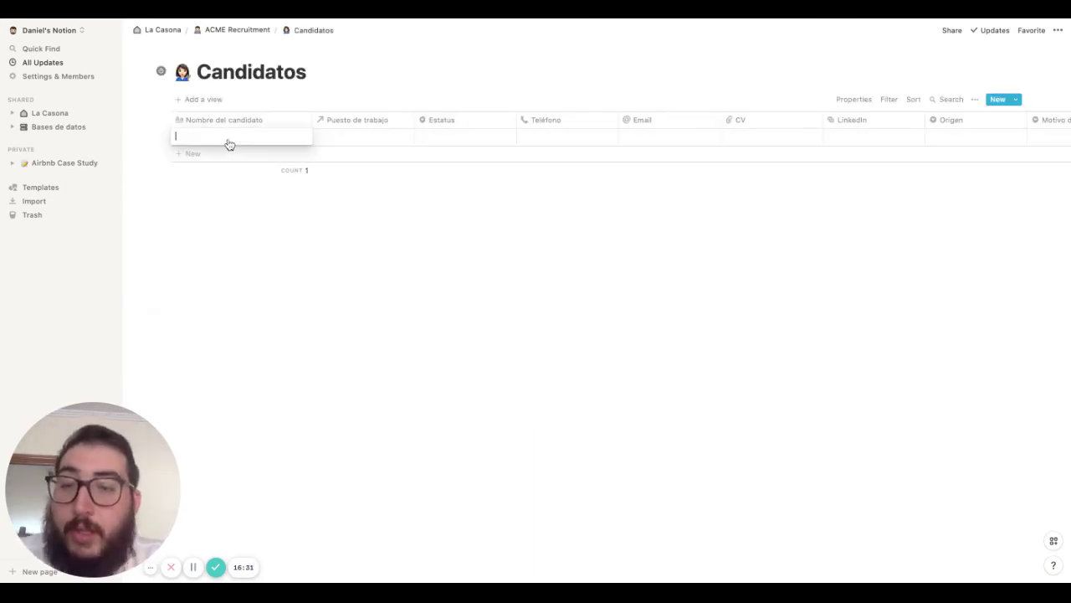
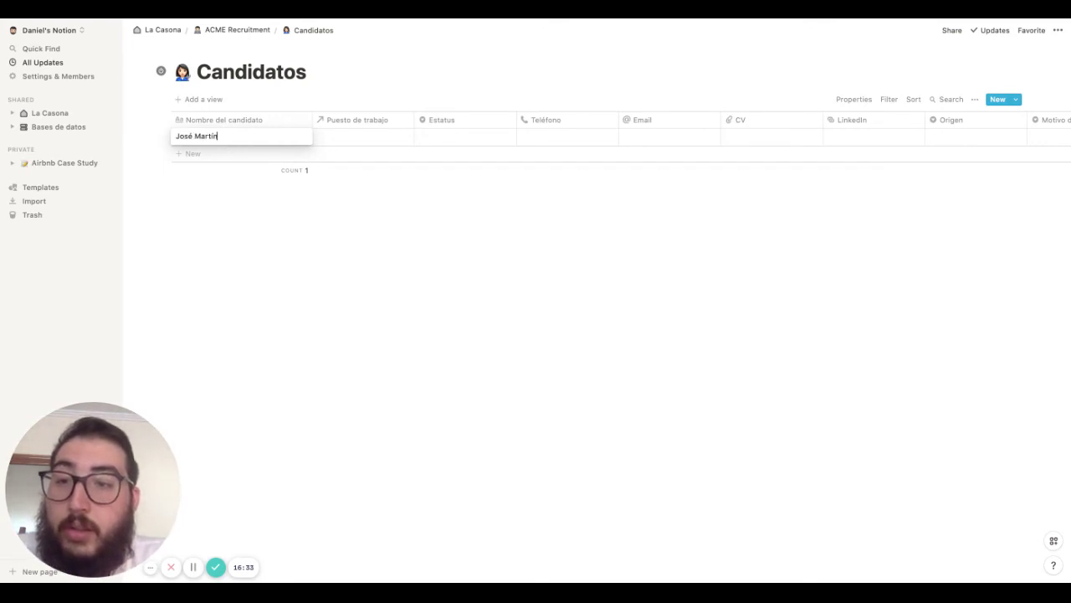
left_click(347, 137)
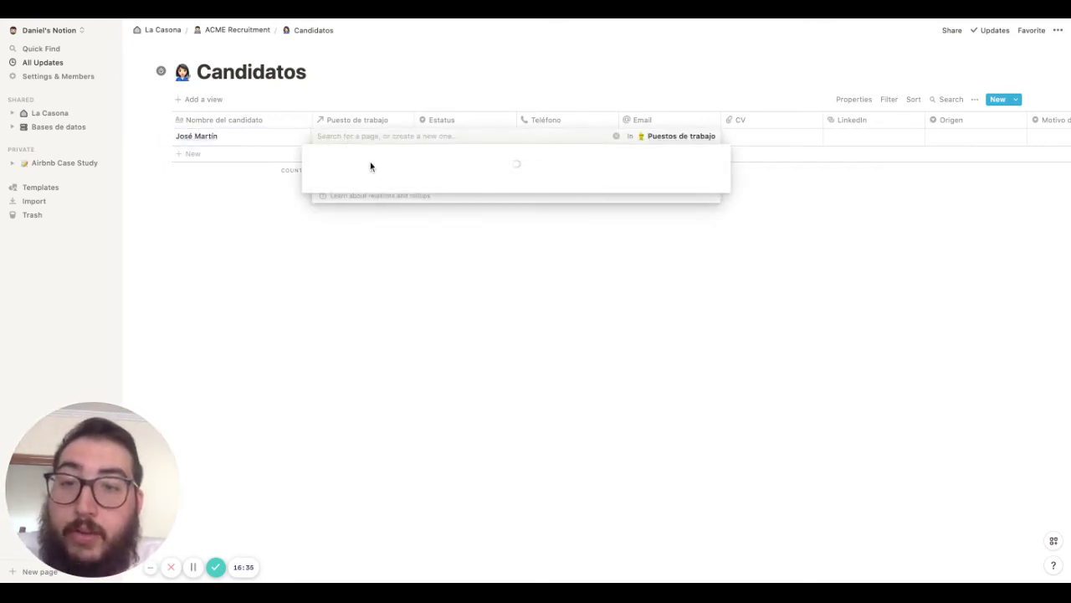
left_click(312, 184)
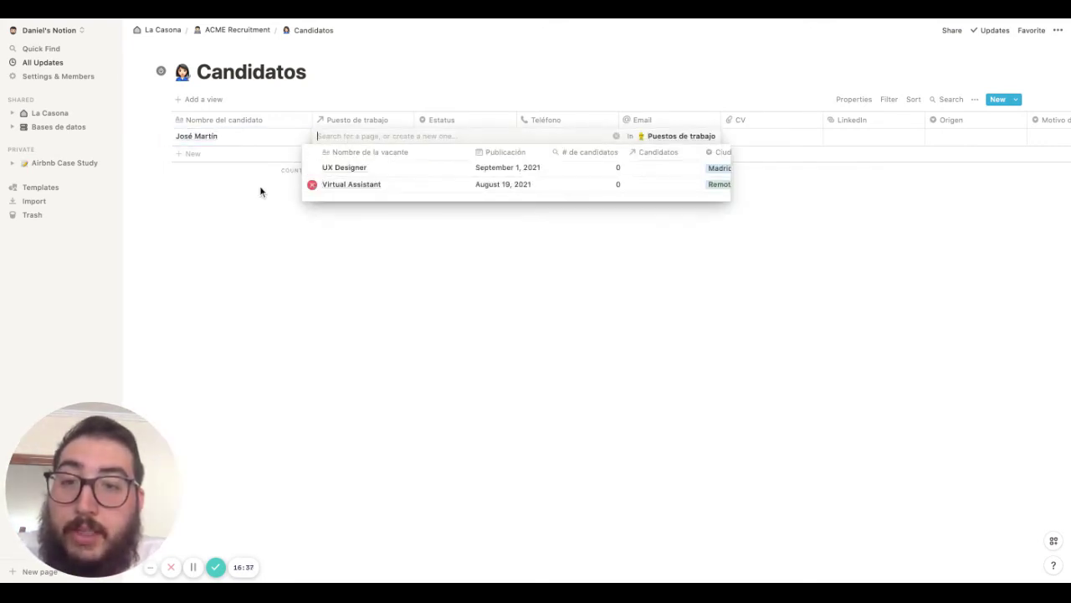
left_click(260, 190)
Create and apply the Estatus option 'Entrevista #2 - Team interview' for this candidate
left_click(477, 137)
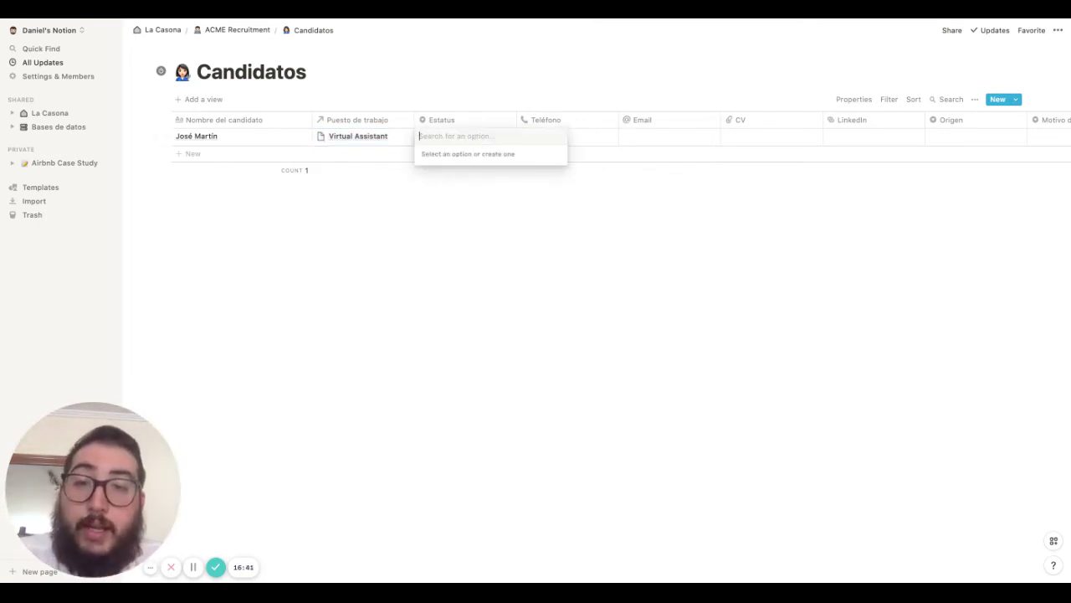
type("Entrevista")
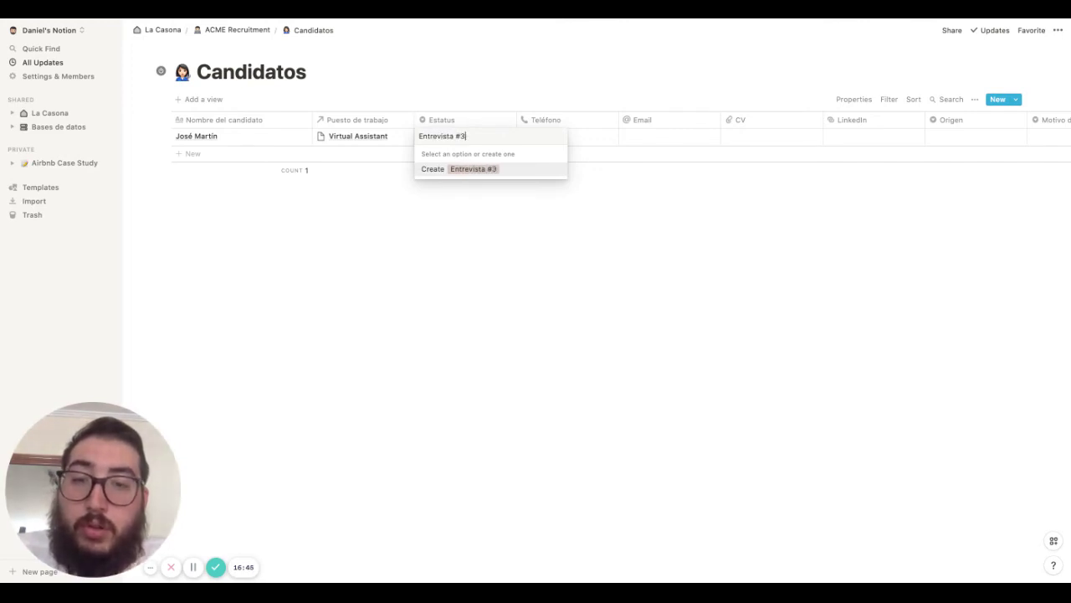
type(" #2-")
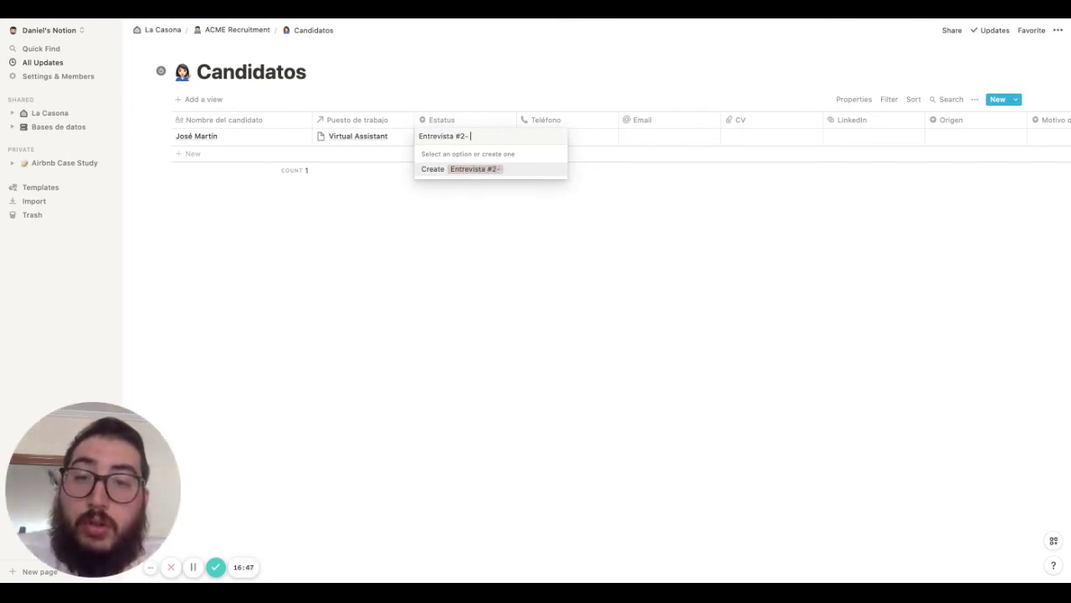
key("BackSpace")
type("-")
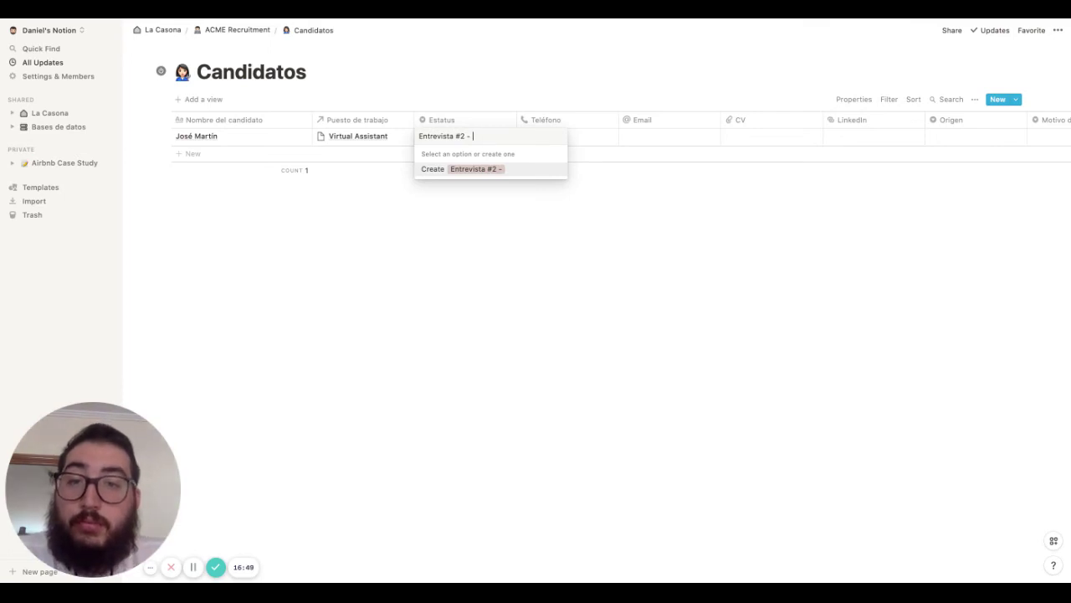
type(" Team int")
type("erview")
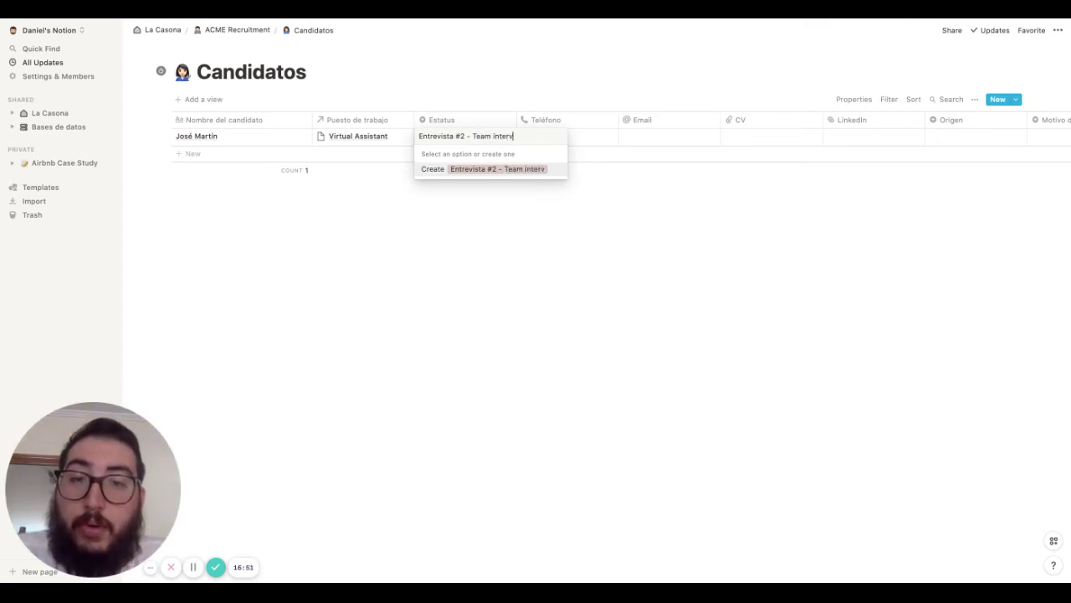
key("Return")
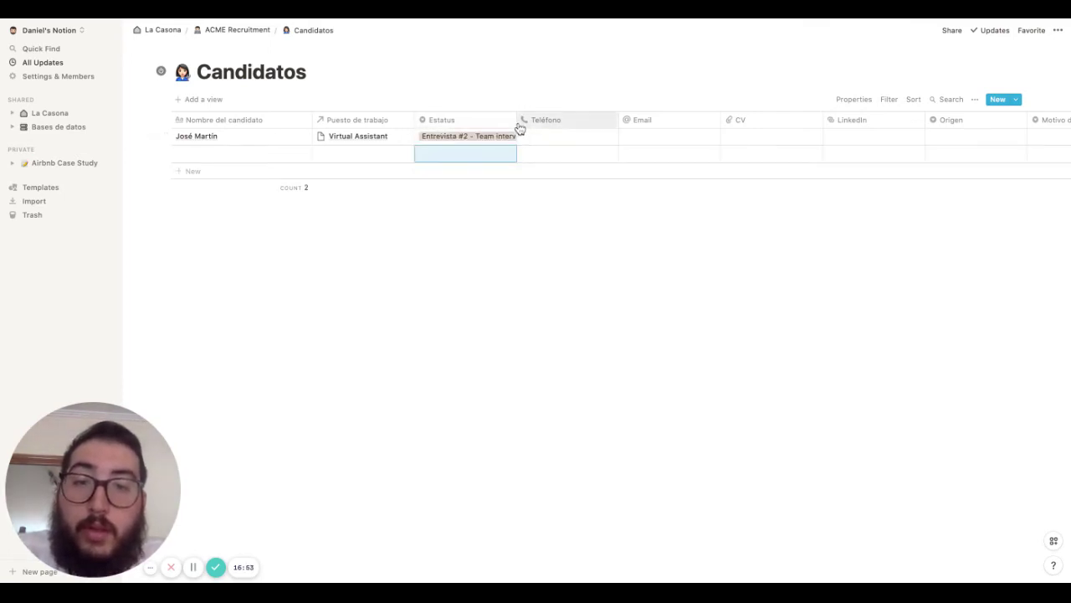
Widen the Estatus column and enter the candidate's phone number
left_click_drag(518, 119, 545, 120)
left_click(574, 136)
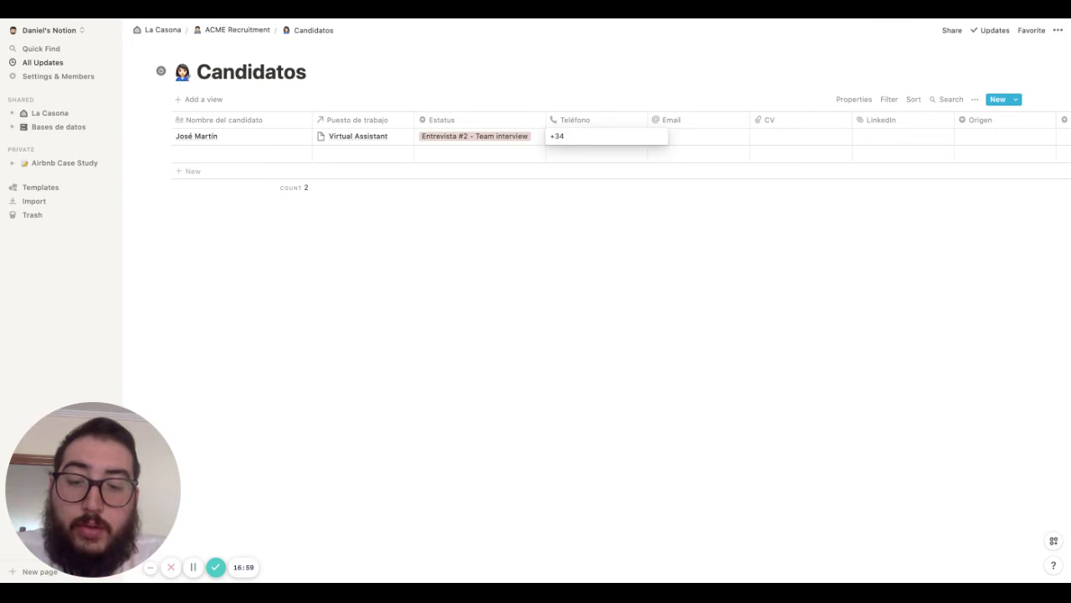
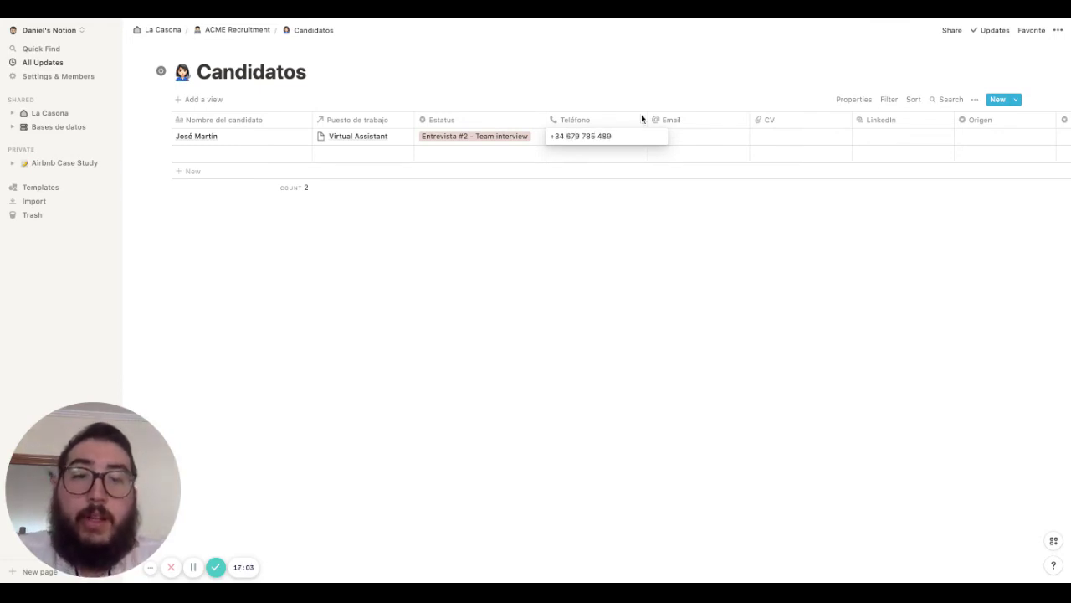
Enter the candidate's Gmail address, correcting the mistyped '.ccom' ending to '.com'
left_click(681, 137)
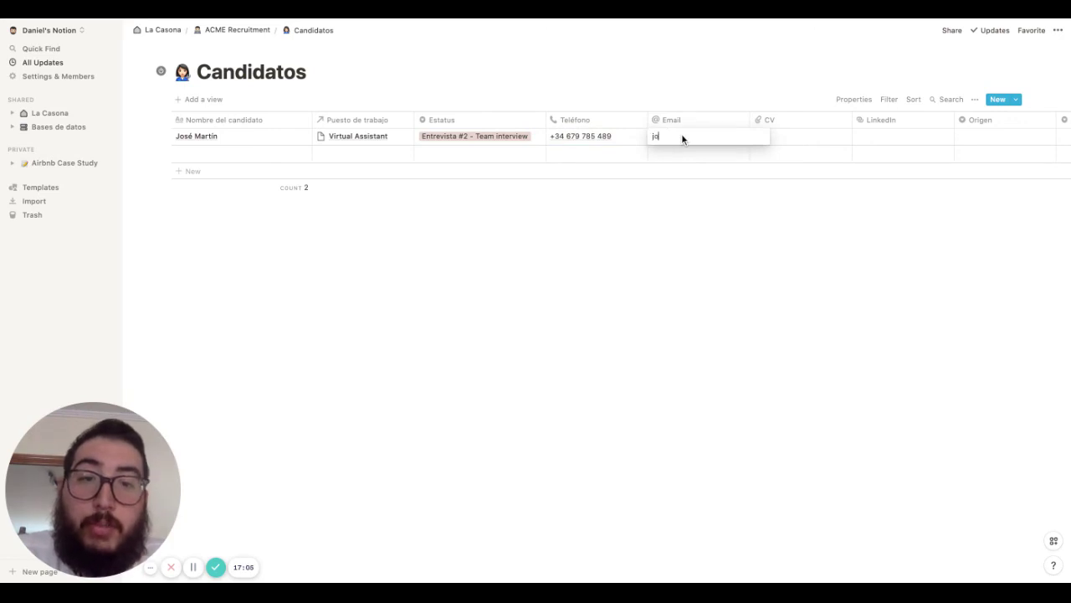
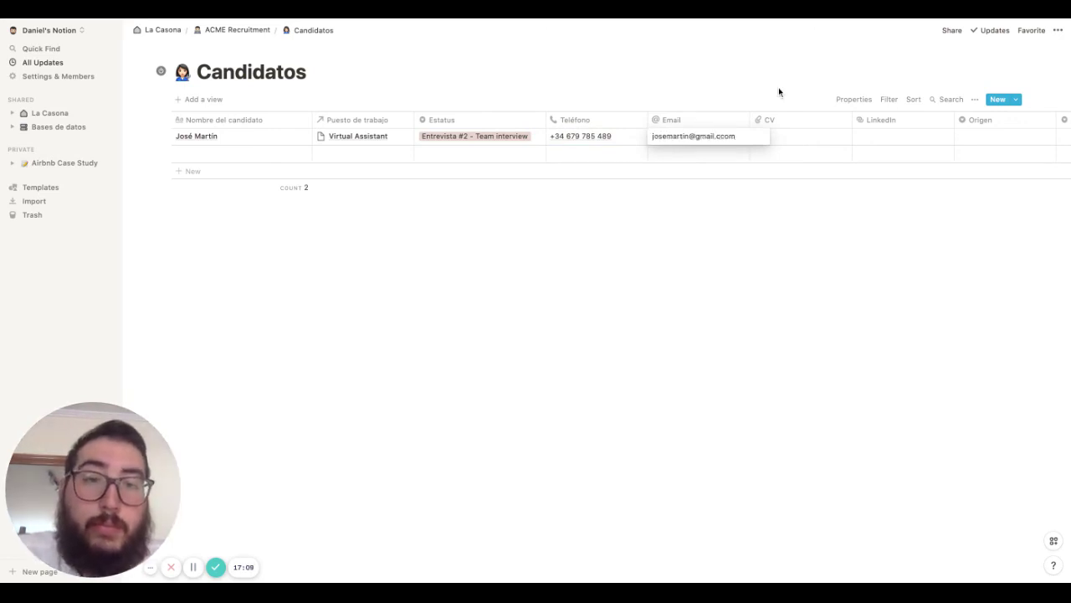
type("co")
key("BackSpace")
key("BackSpace")
type("com")
key("BackSpace")
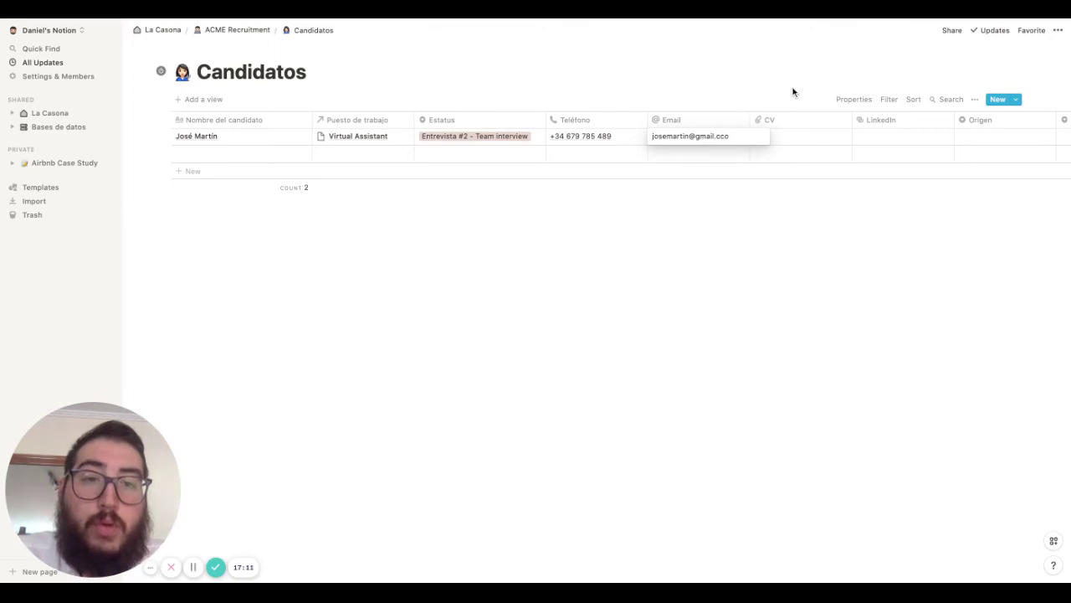
key("BackSpace")
key("BackSpace")
type("om")
key("Return")
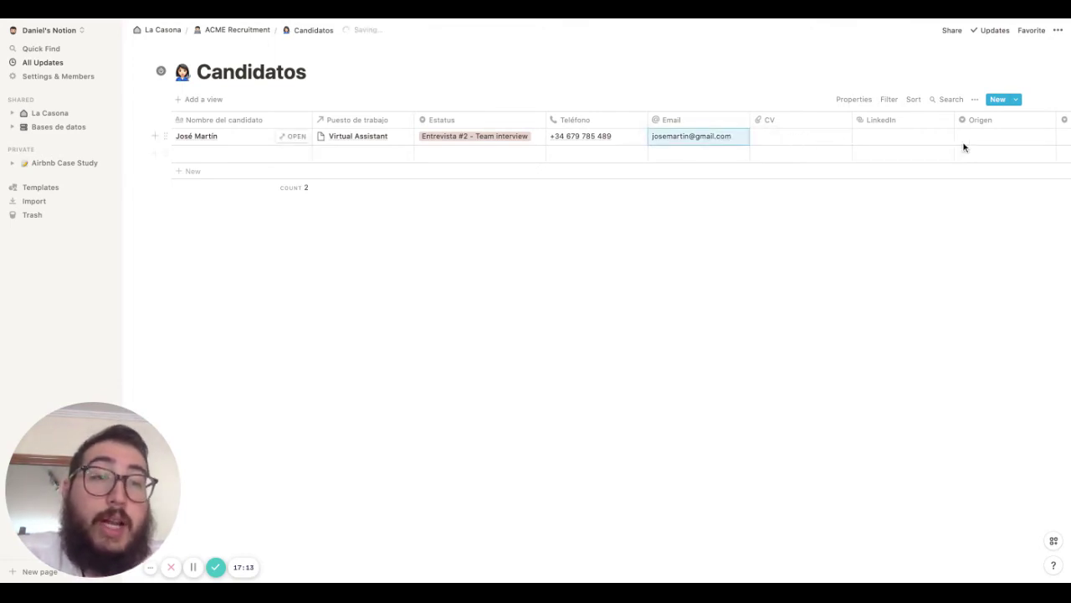
Set the candidate's Origen to a new LinkedIn option and narrow the Origen column
scroll(996, 141, "right", 3)
left_click(880, 137)
type("Li")
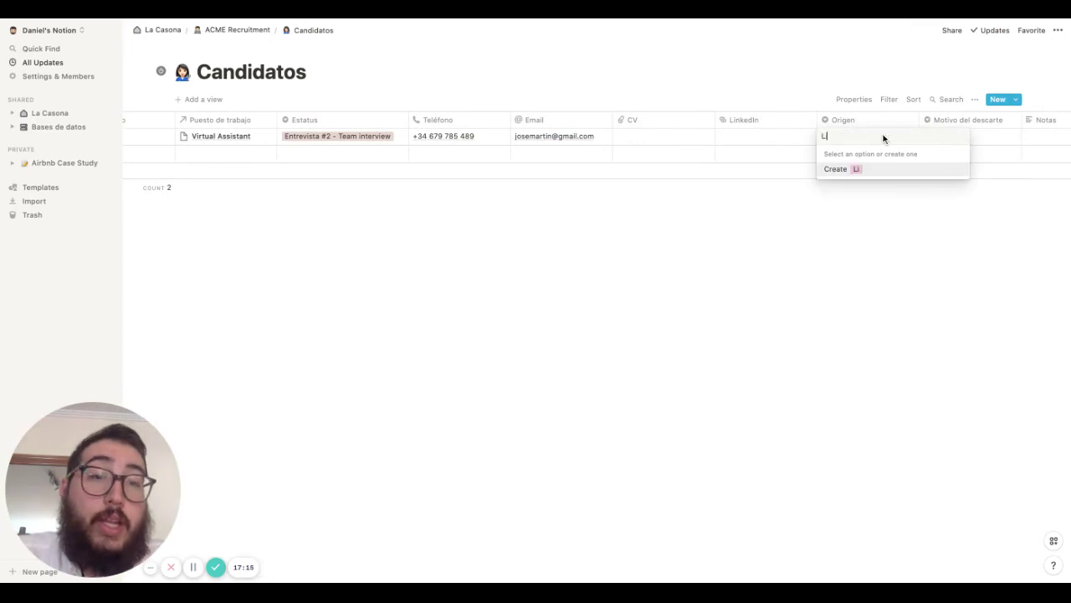
type("nkedIn")
key("Return")
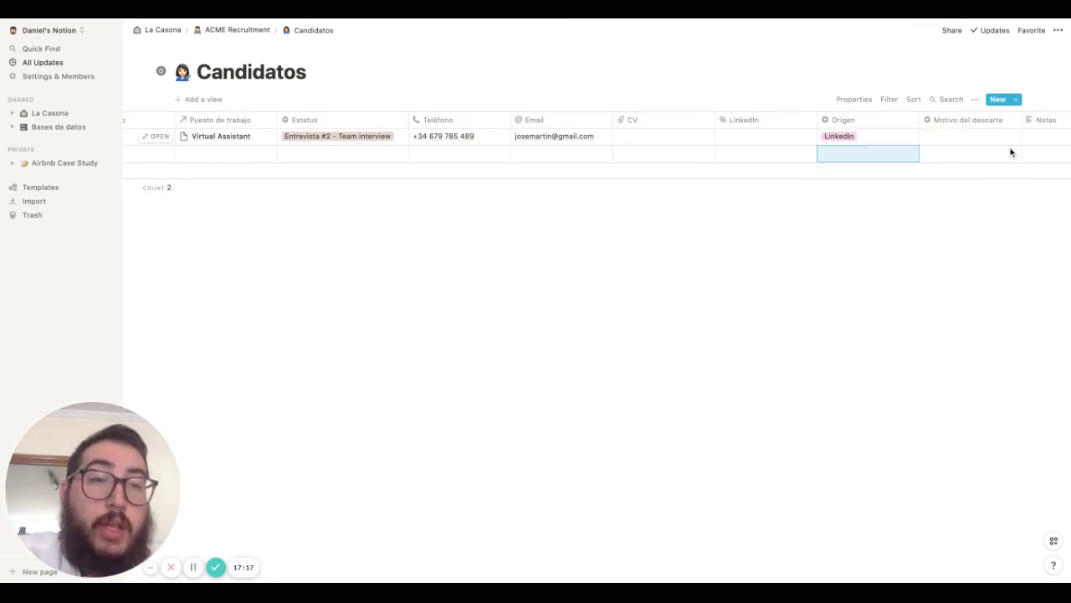
left_click_drag(919, 119, 892, 120)
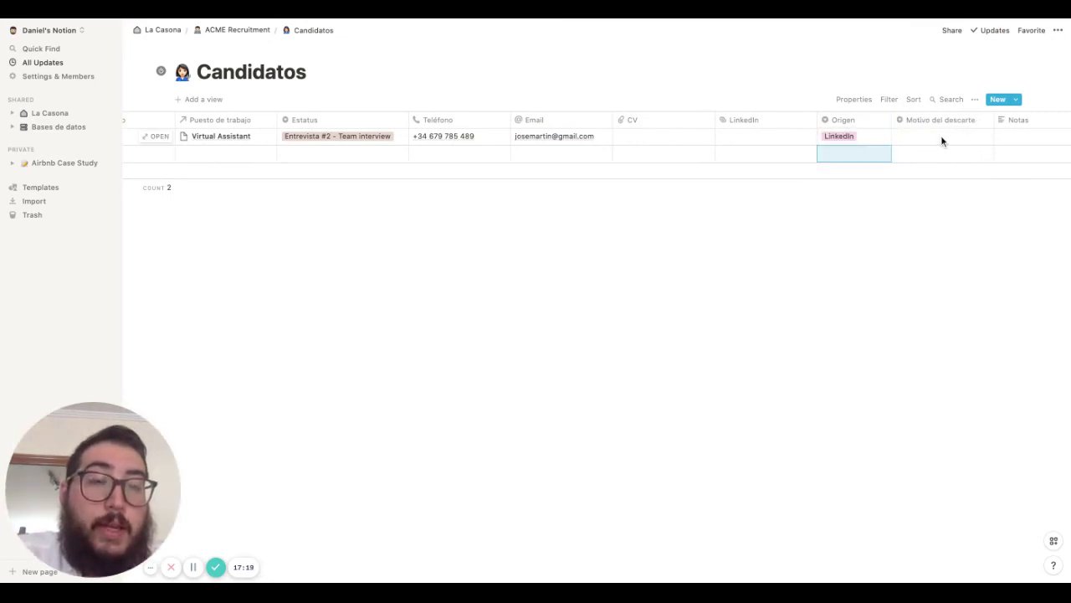
scroll(880, 141, "left", 5)
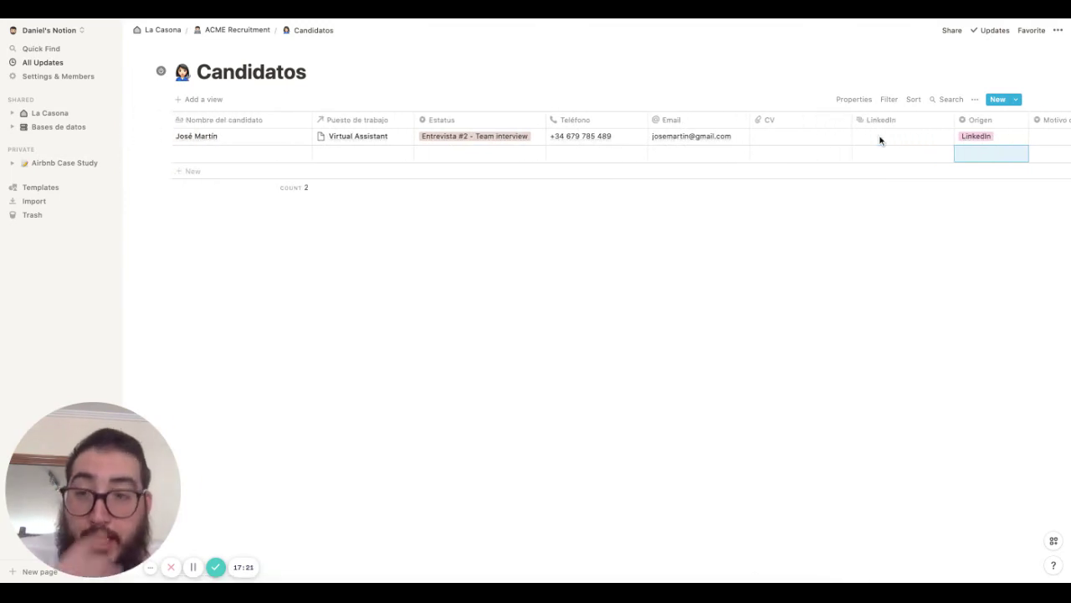
Add a second candidate for UX Designer with new status 'Entrevista #1 - Discovery Call'
left_click(248, 154)
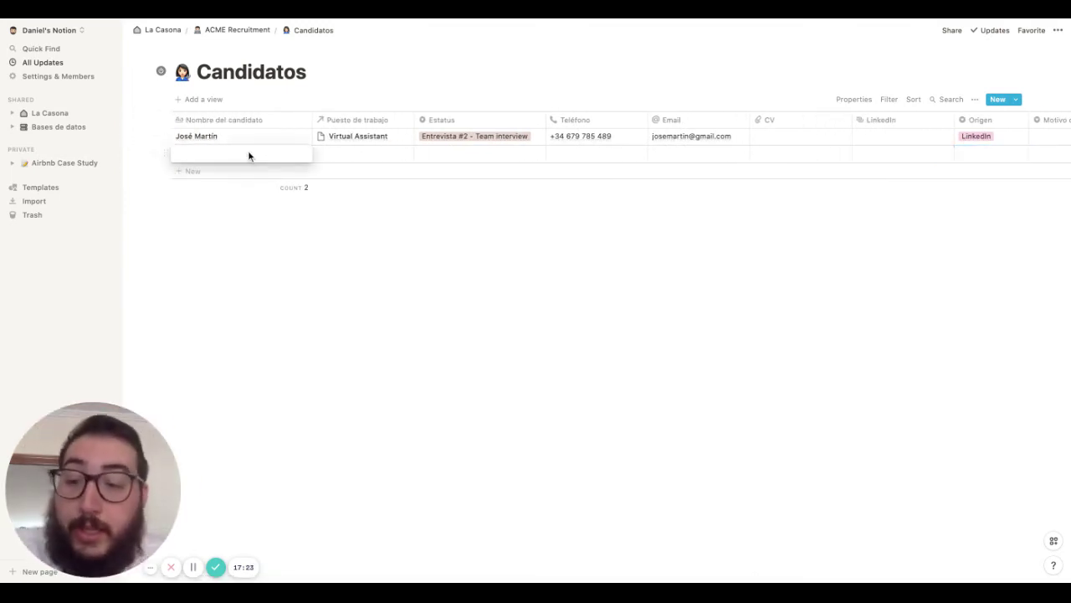
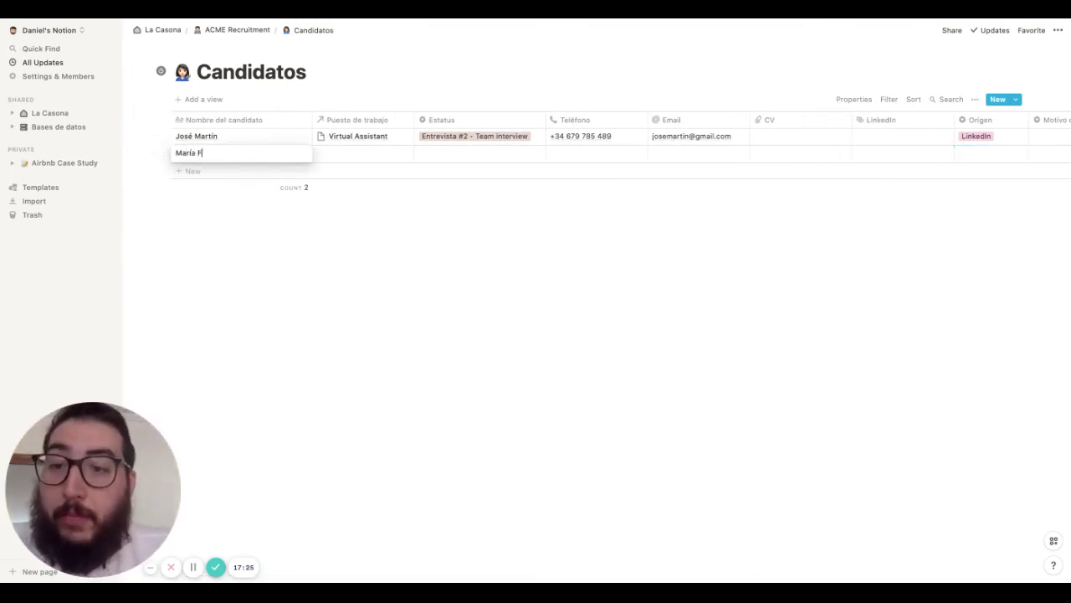
key("BackSpace")
key("BackSpace")
key("BackSpace")
key("BackSpace")
key("BackSpace")
key("BackSpace")
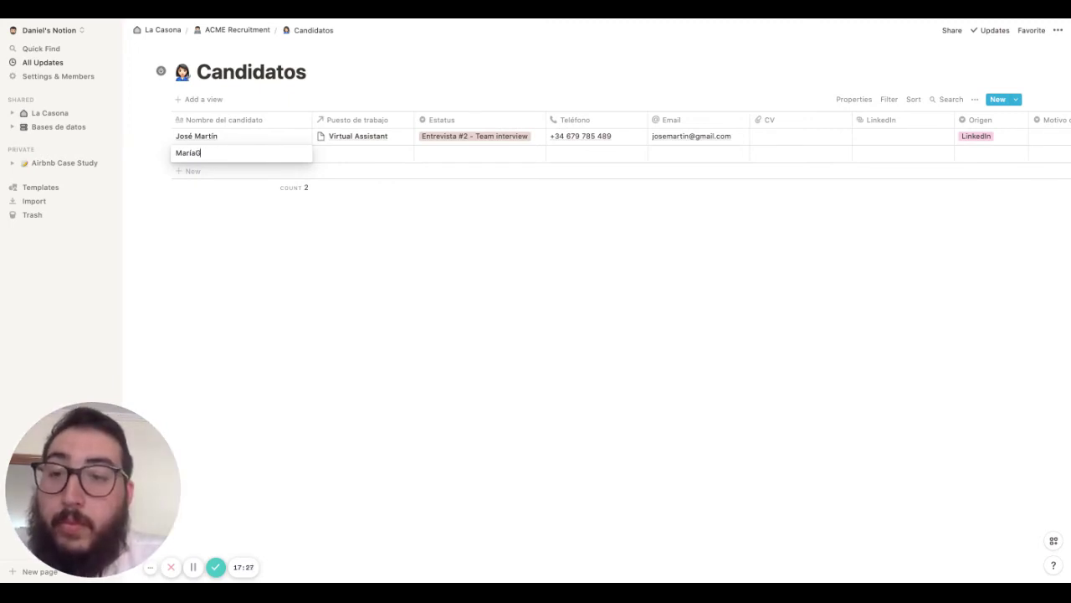
left_click(375, 152)
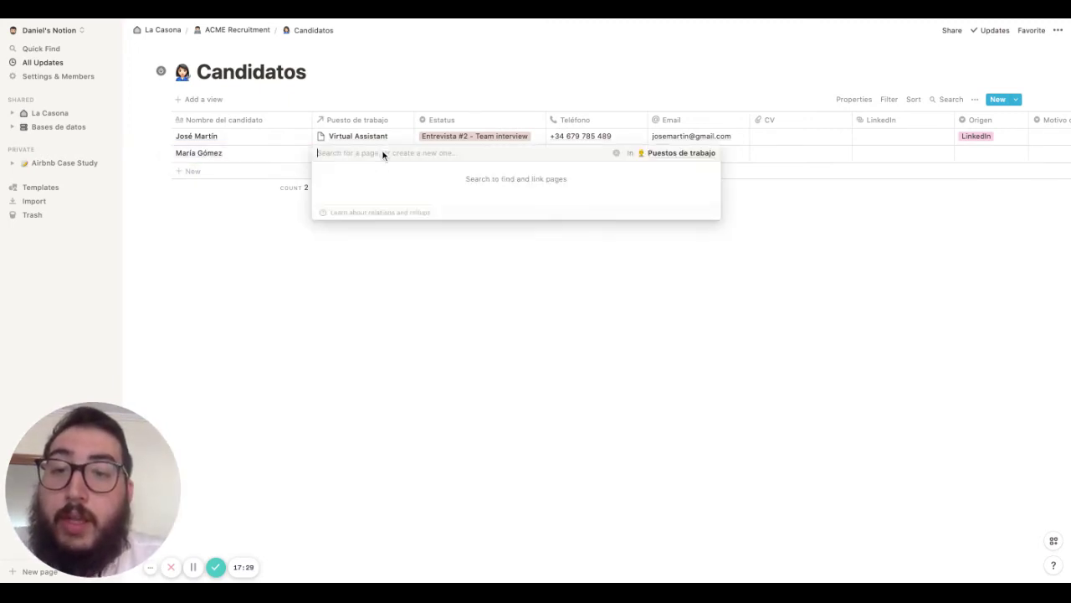
left_click(350, 185)
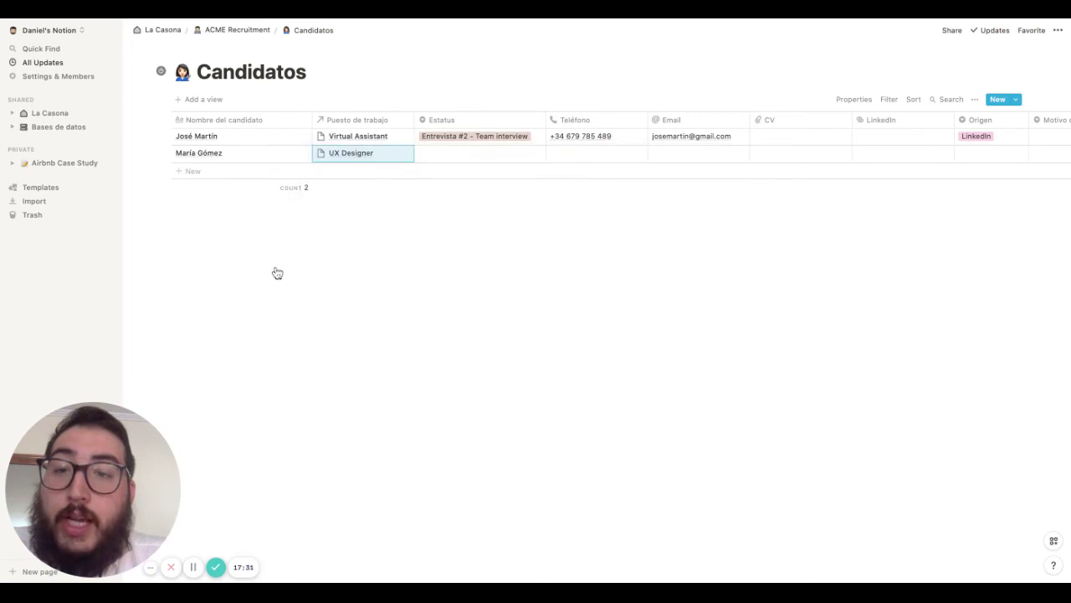
left_click(476, 152)
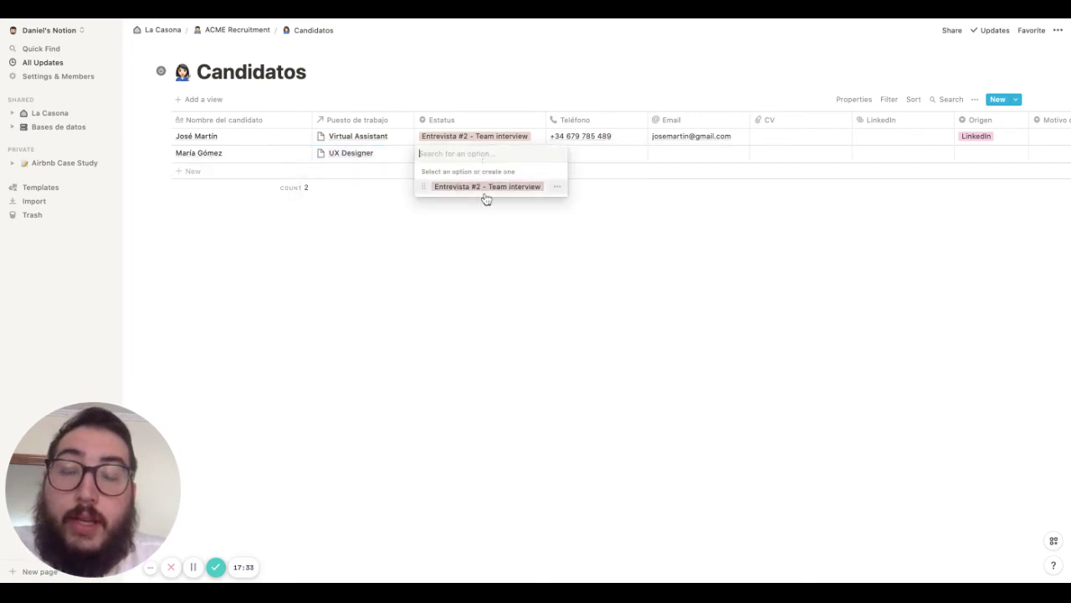
type("Entrevista ")
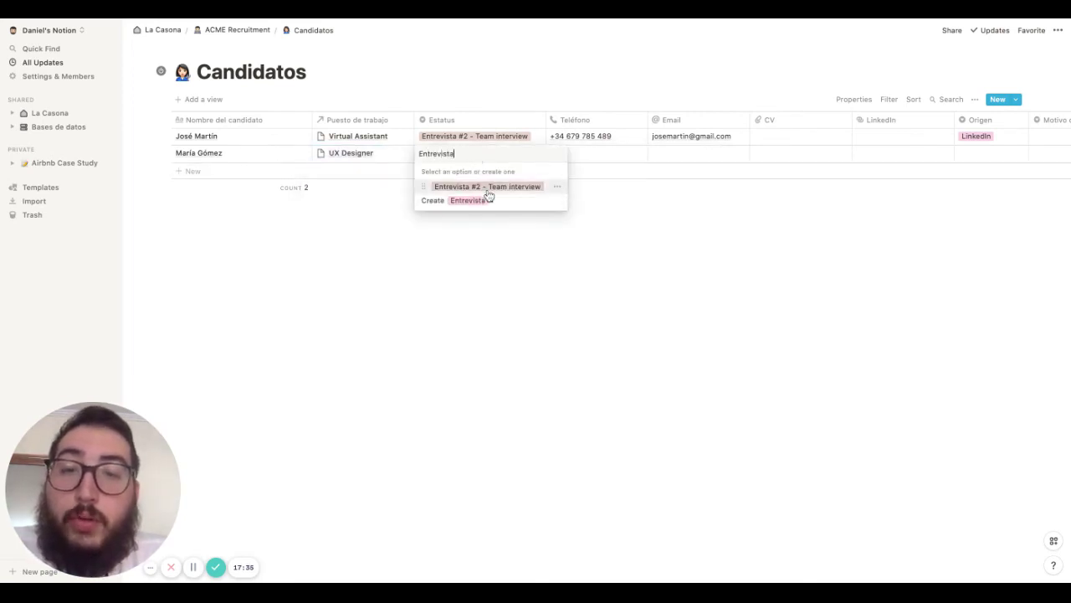
type("#1- Disc")
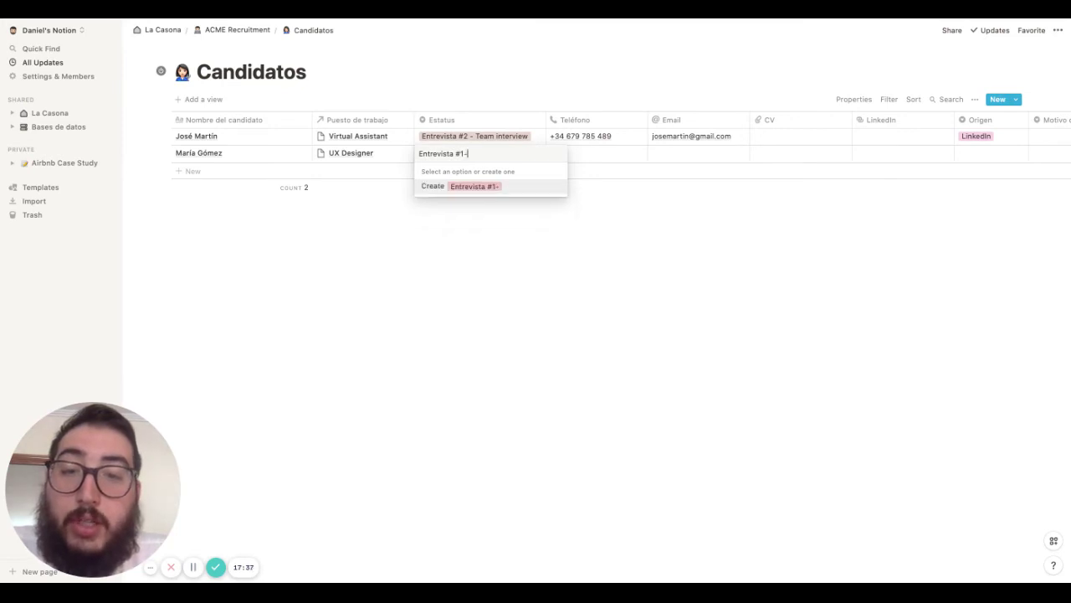
key("BackSpace")
key("BackSpace")
key("BackSpace")
key("BackSpace")
key("BackSpace")
key("BackSpace")
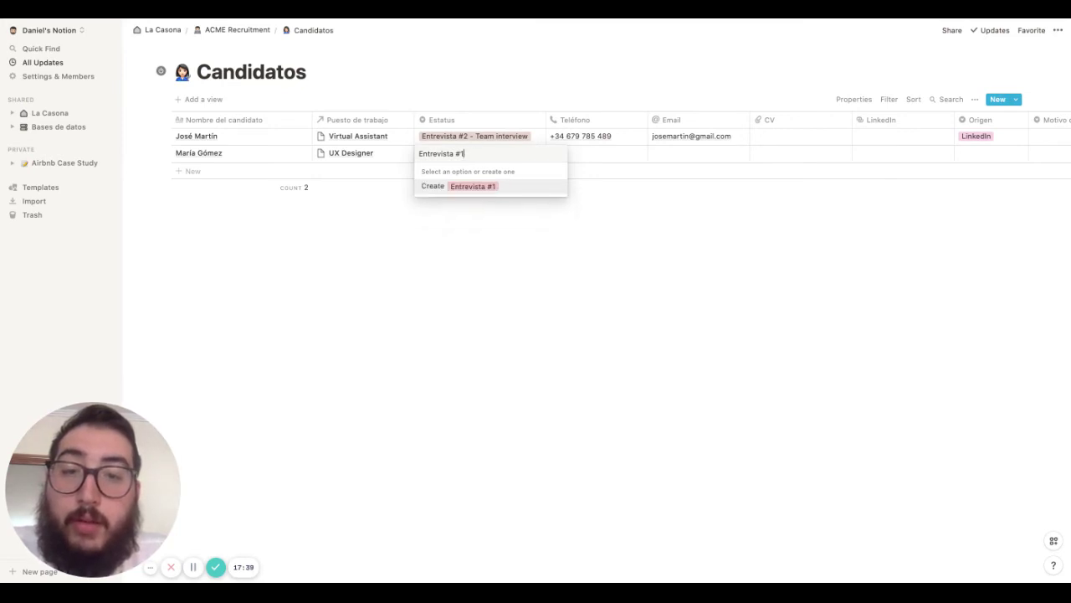
type("- Discovery Call")
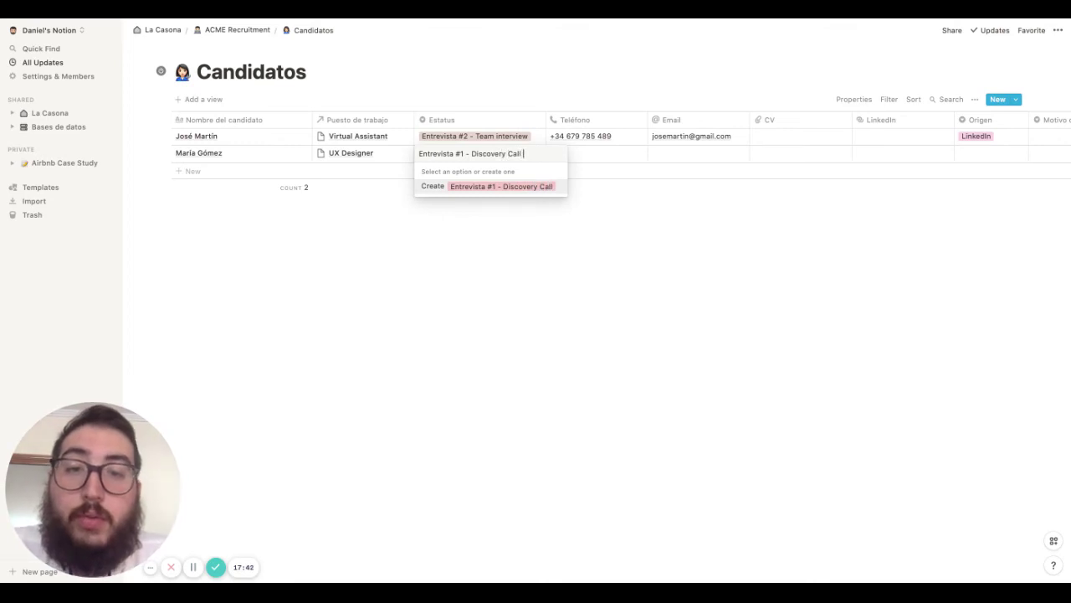
key("Return")
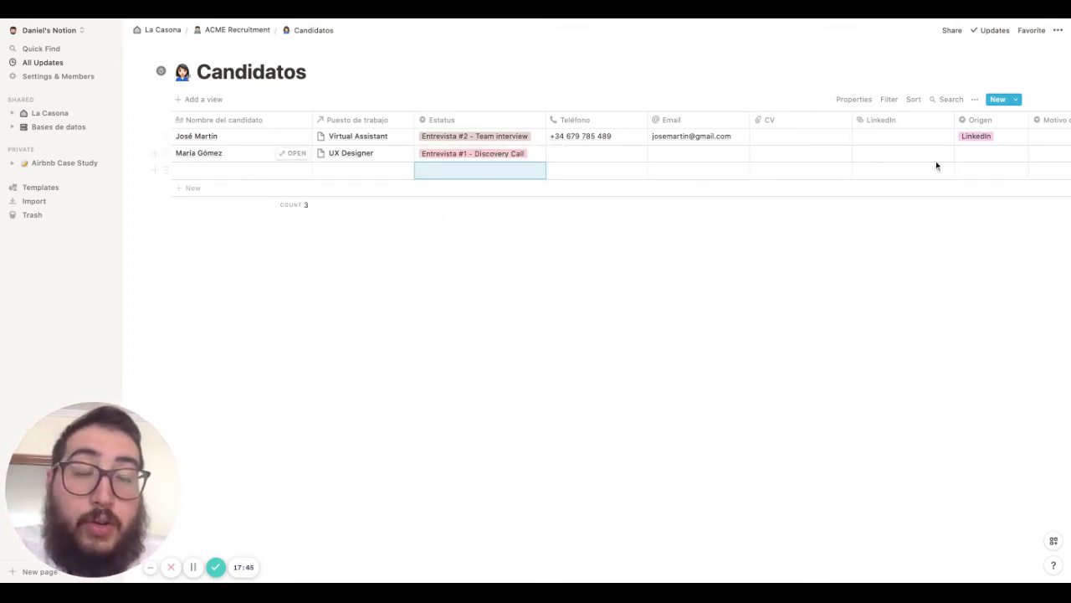
Add a third UX Designer candidate with a new En revisión status
left_click(190, 172)
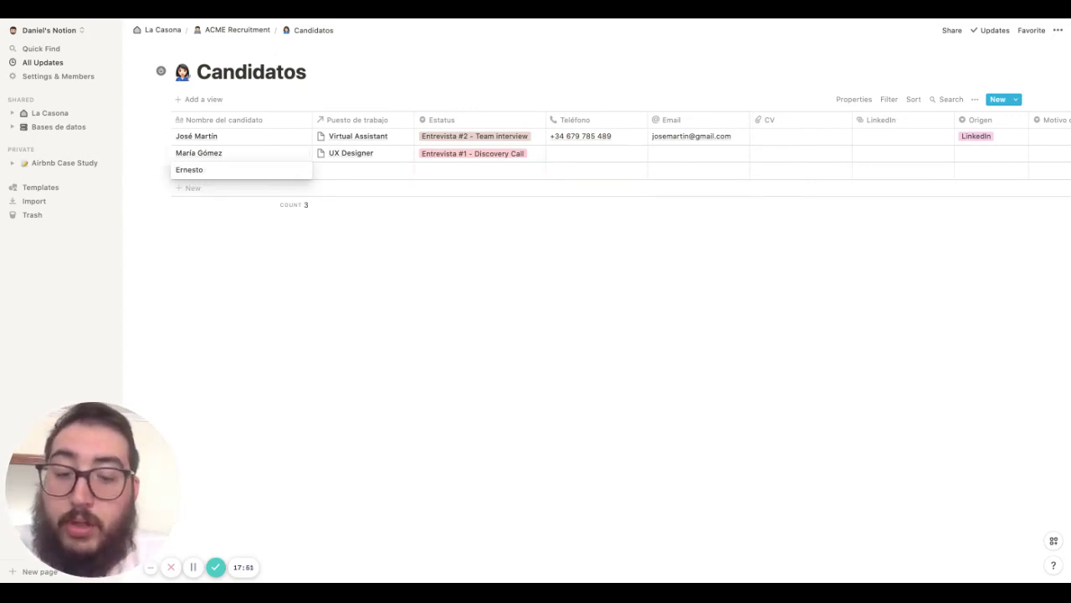
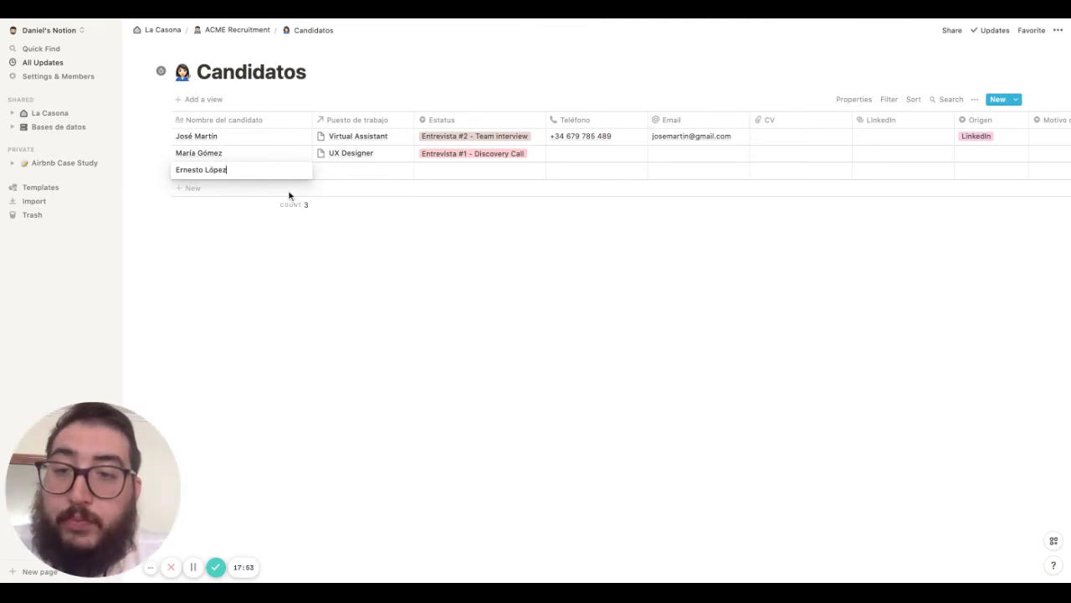
key("Return")
left_click(350, 168)
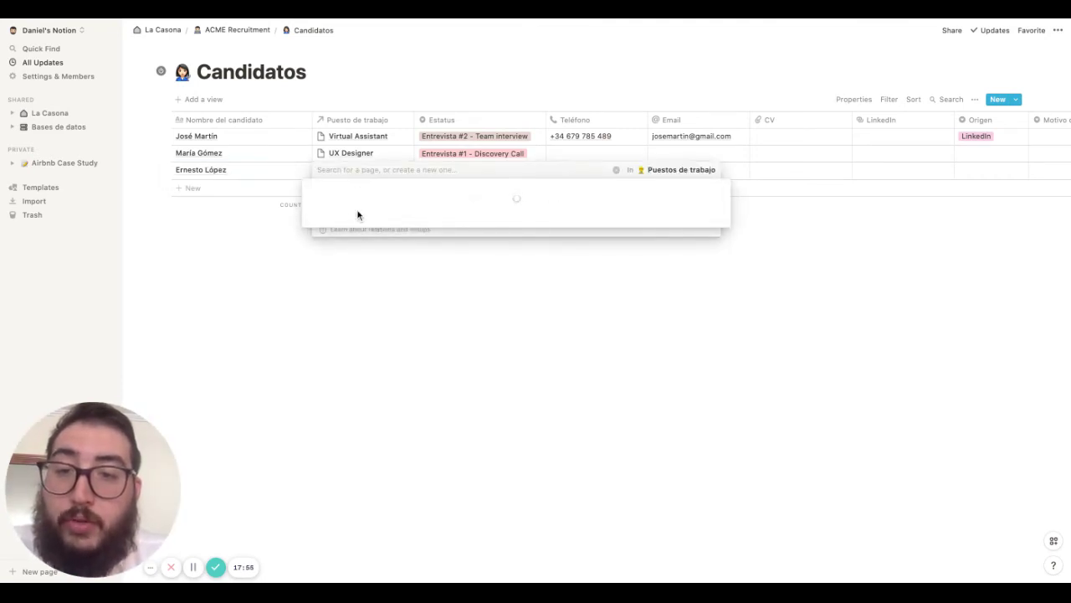
left_click(335, 219)
key("Escape")
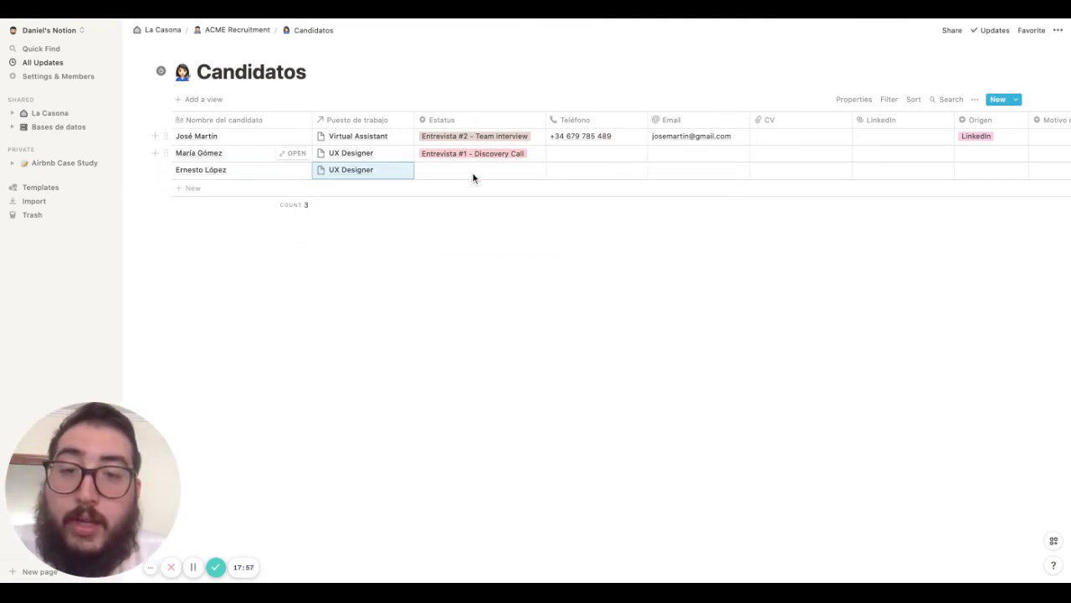
left_click(473, 172)
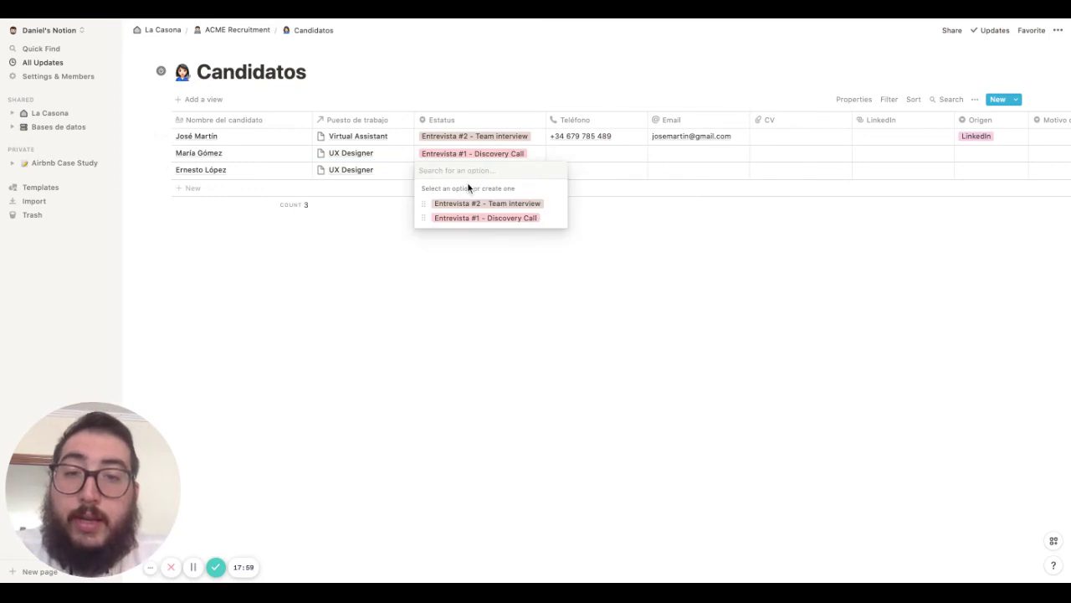
type("En rev")
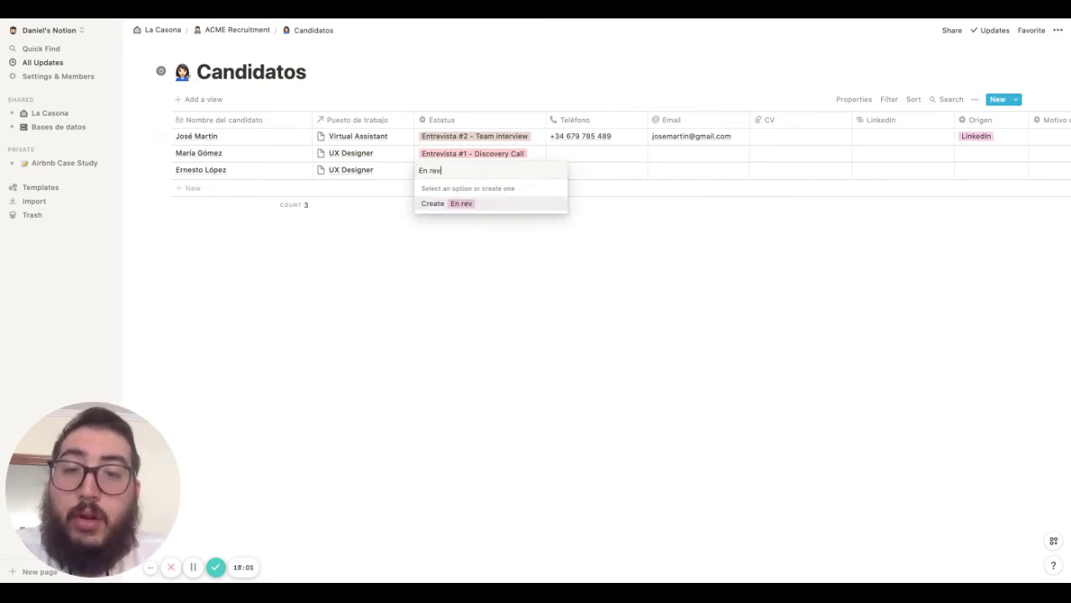
type("isión")
key("Return")
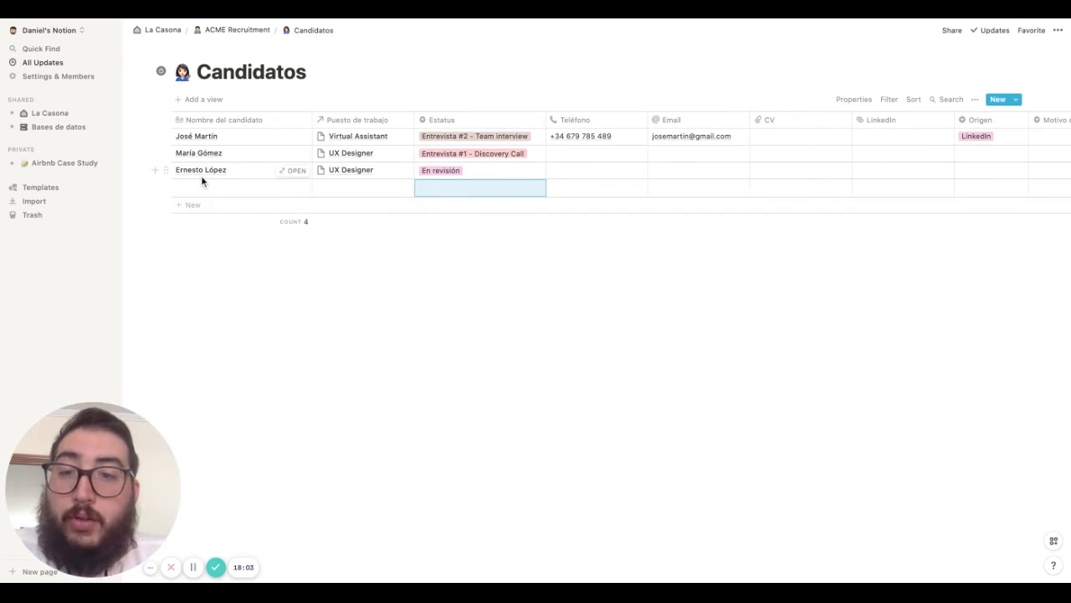
Add a fourth UX Designer candidate set to En revisión, then return to ACME Recruitment
left_click(192, 188)
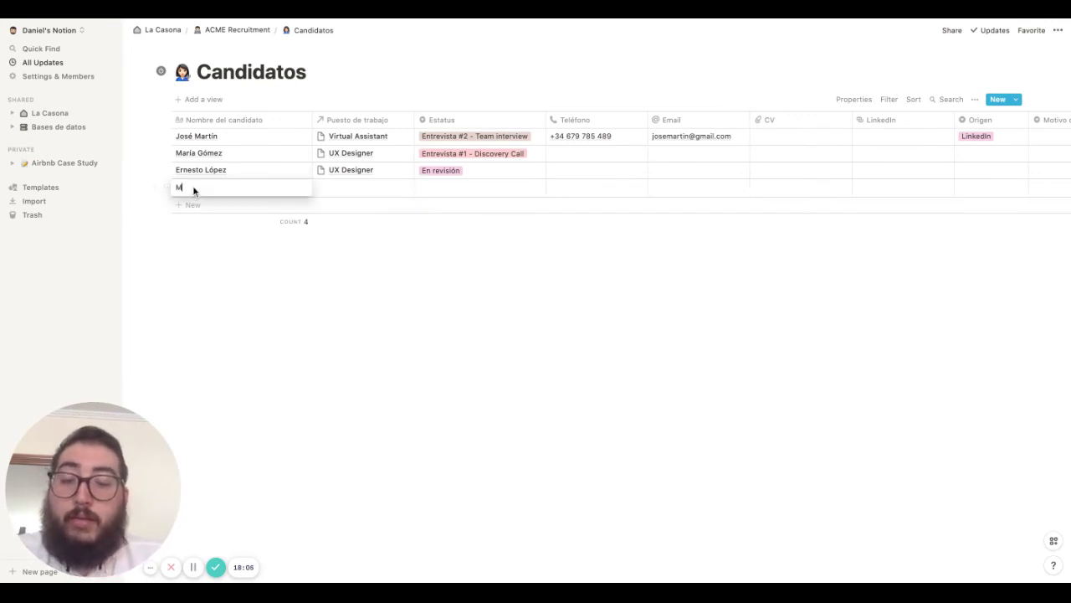
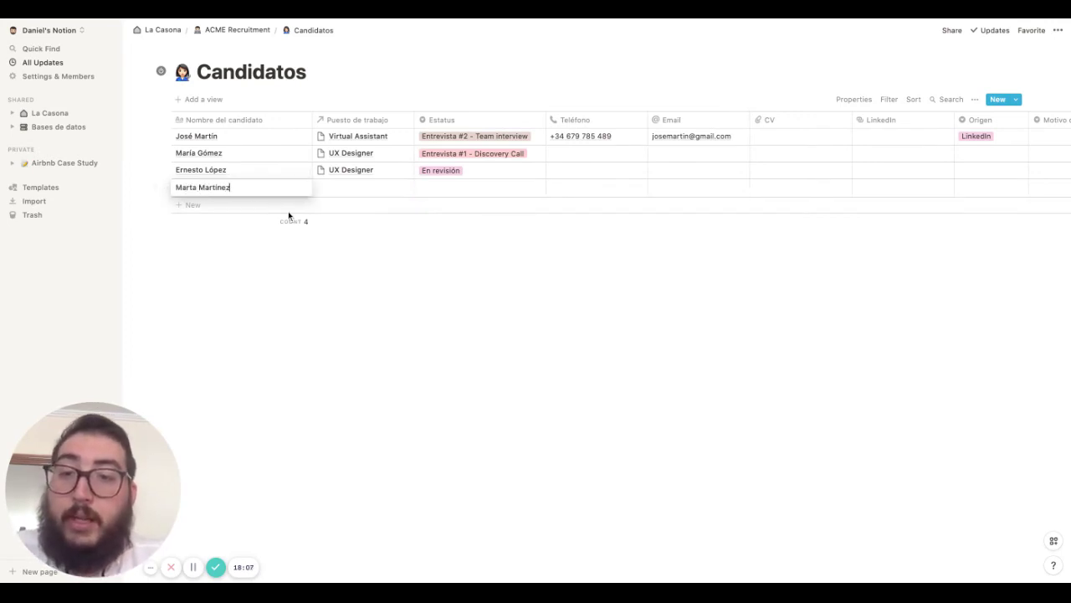
key("Return")
left_click(357, 189)
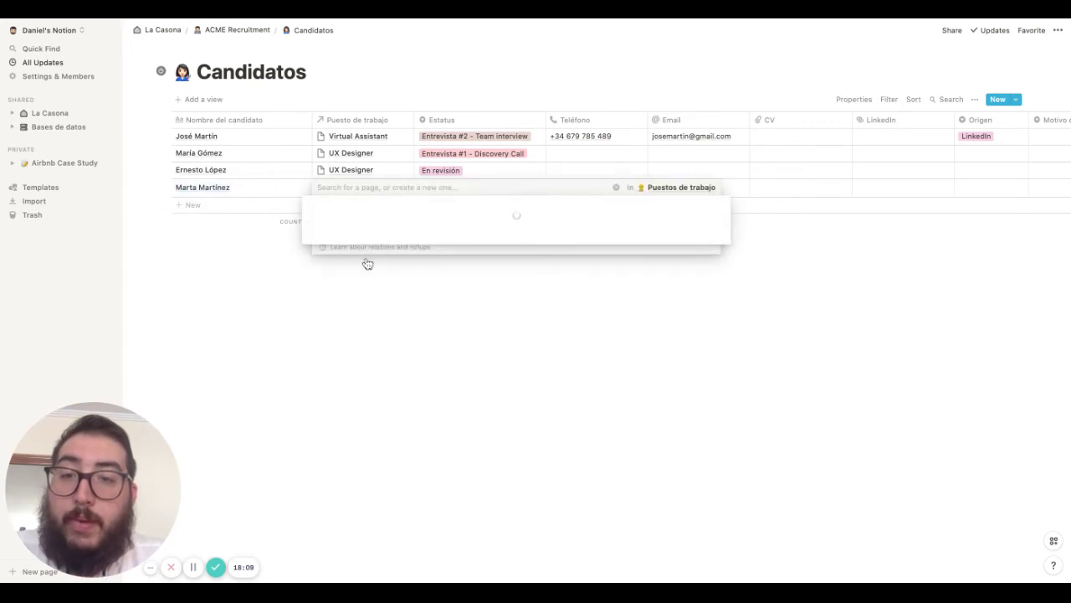
left_click(332, 241)
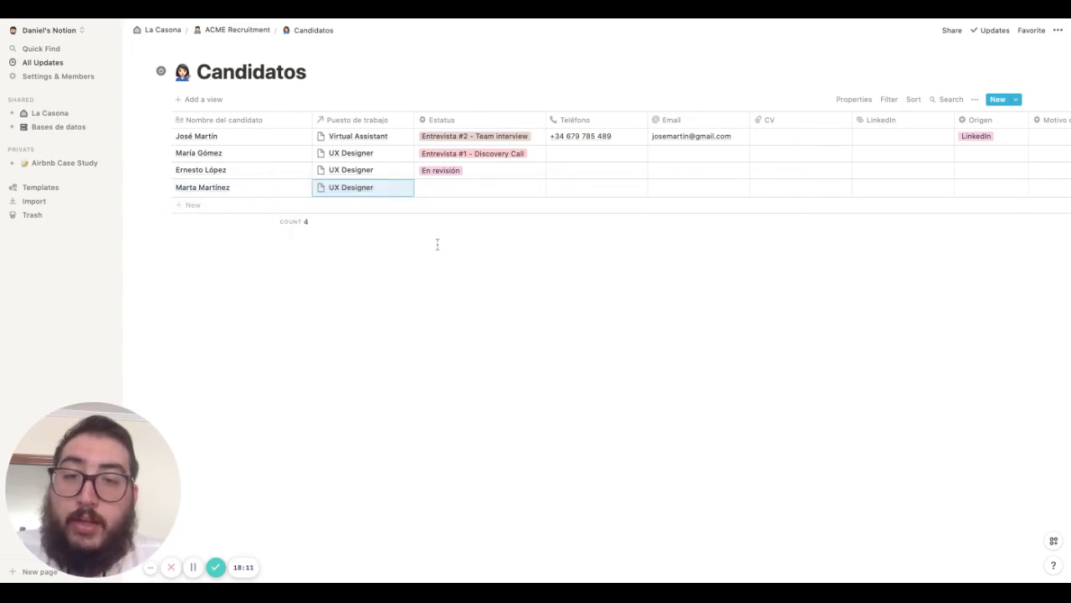
left_click(466, 189)
left_click(466, 252)
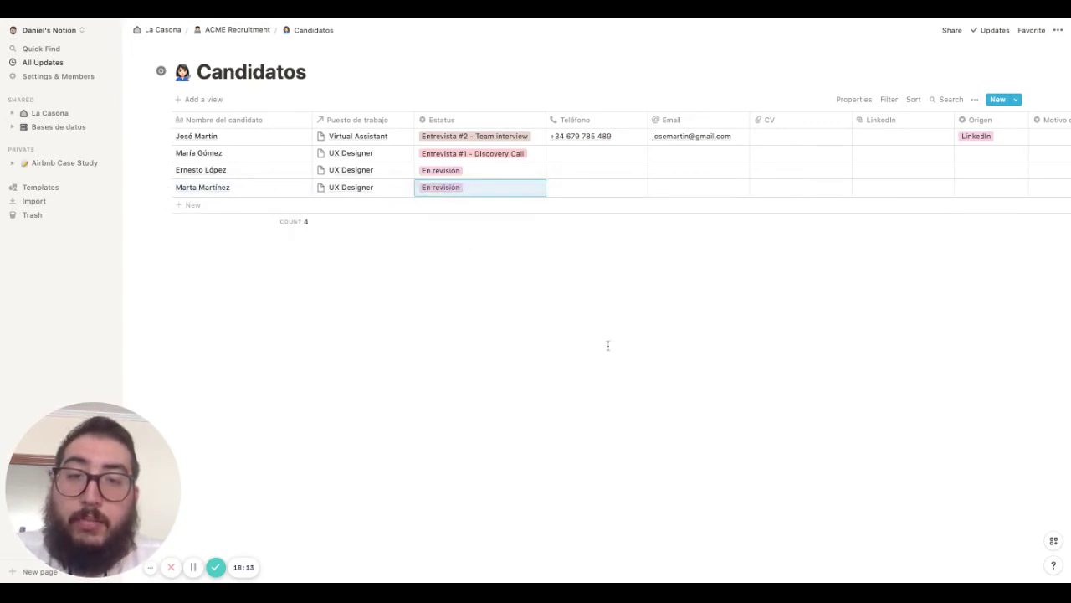
left_click(233, 33)
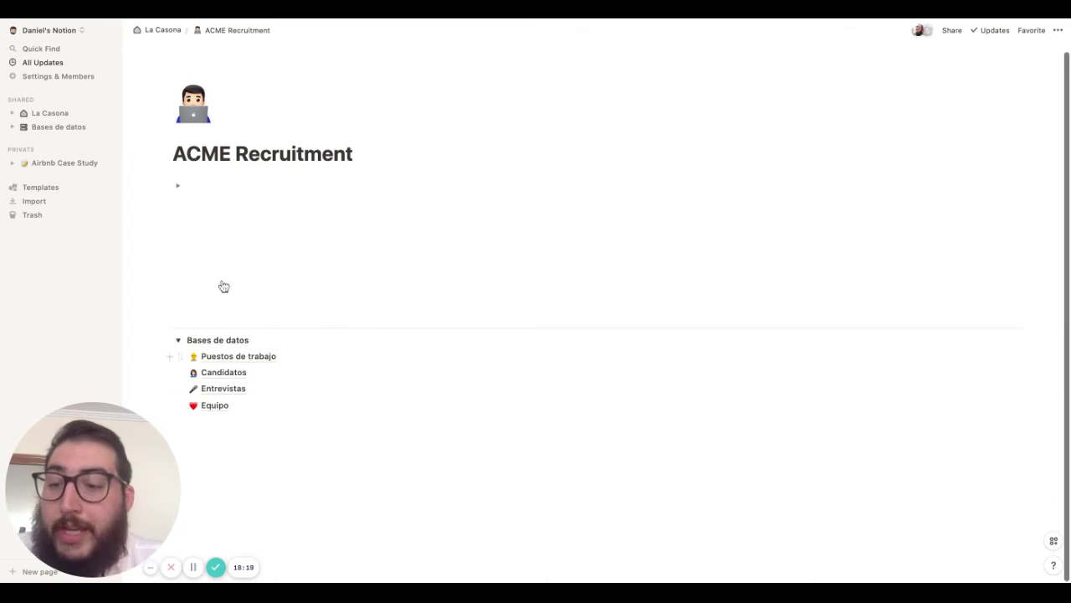
Insert blank lines between the page title and the Bases de datos list
left_click(227, 232)
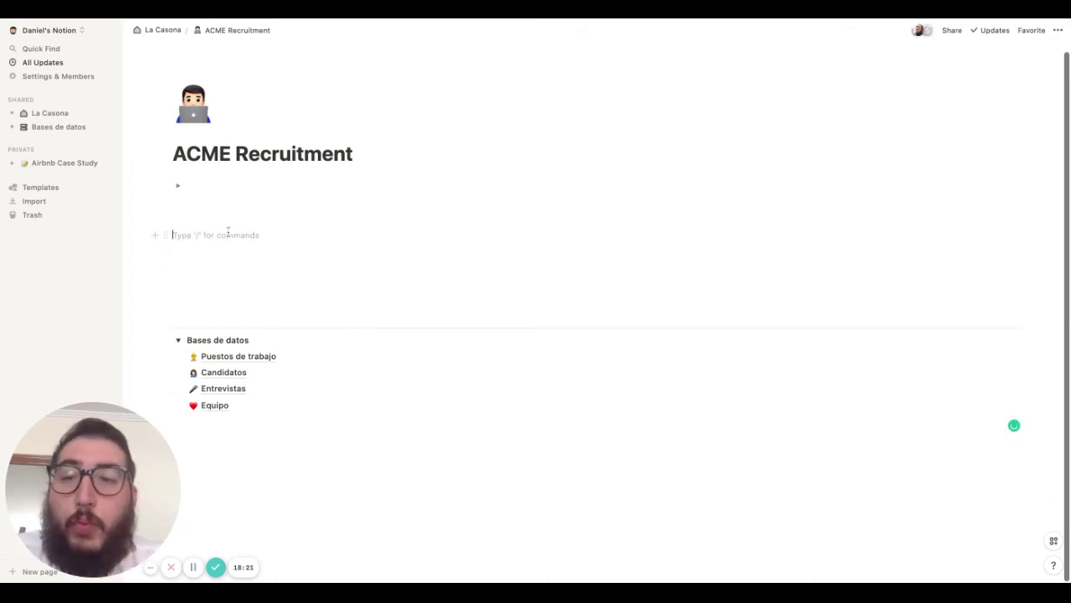
key("Return")
key("Up")
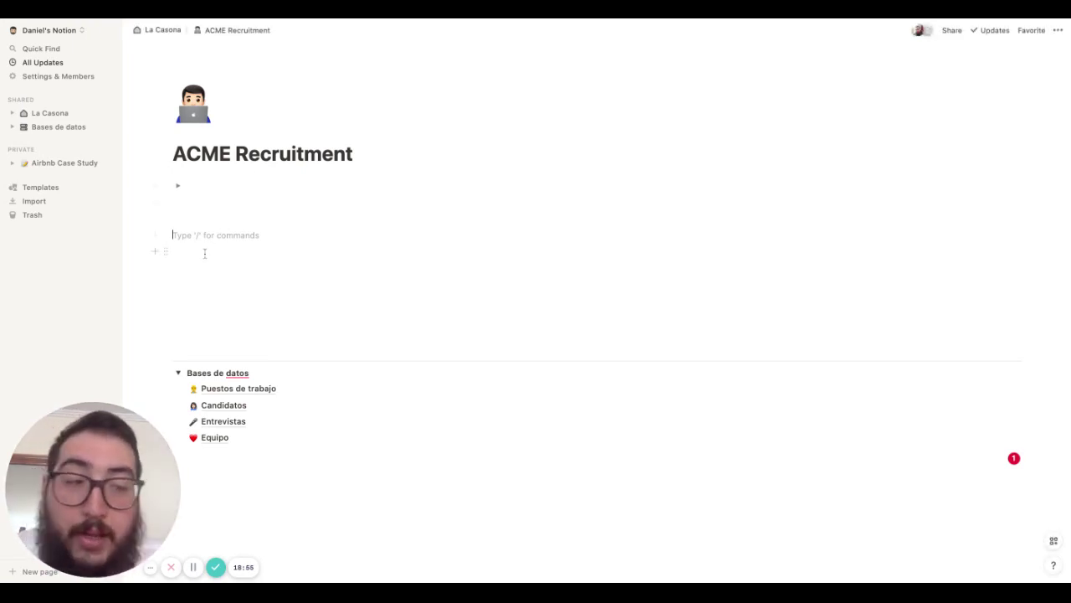
key("Return")
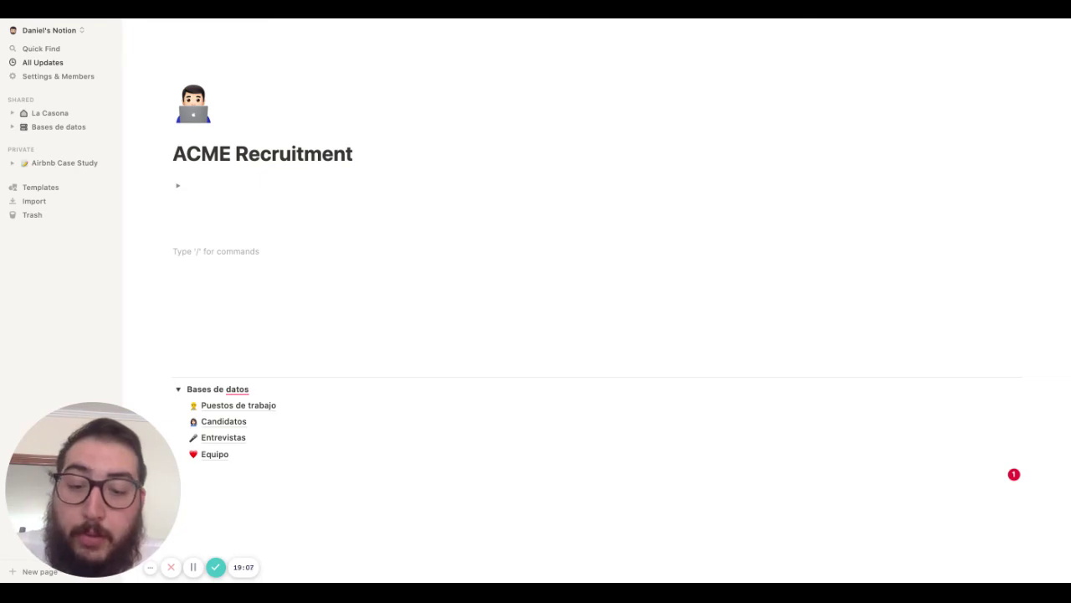
Add a second-level heading 'Vacantes abiertas ->' above the database list
type("##")
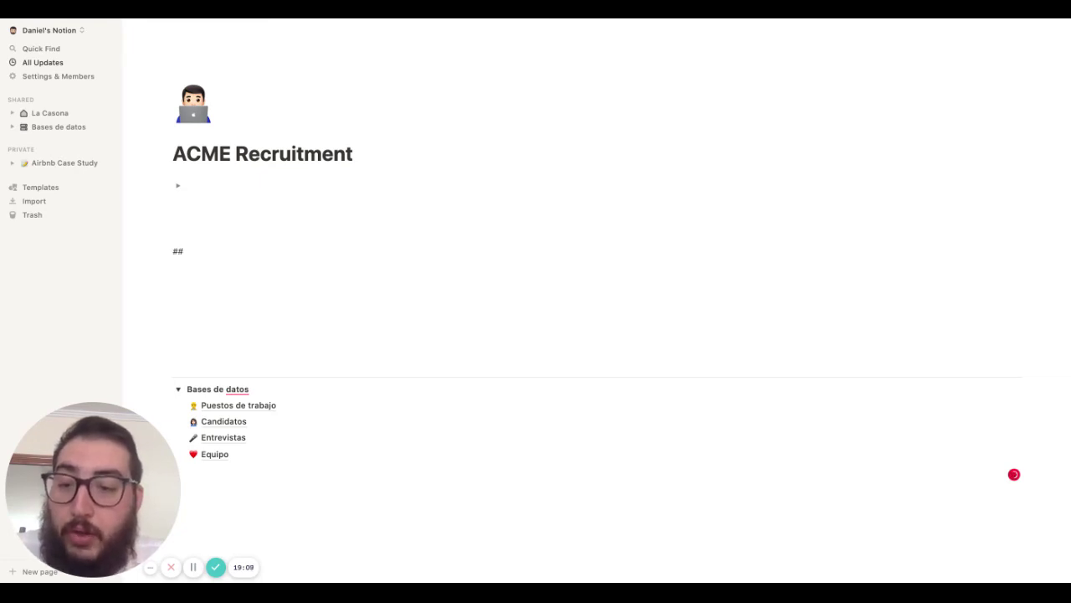
key("space")
type("Puesto")
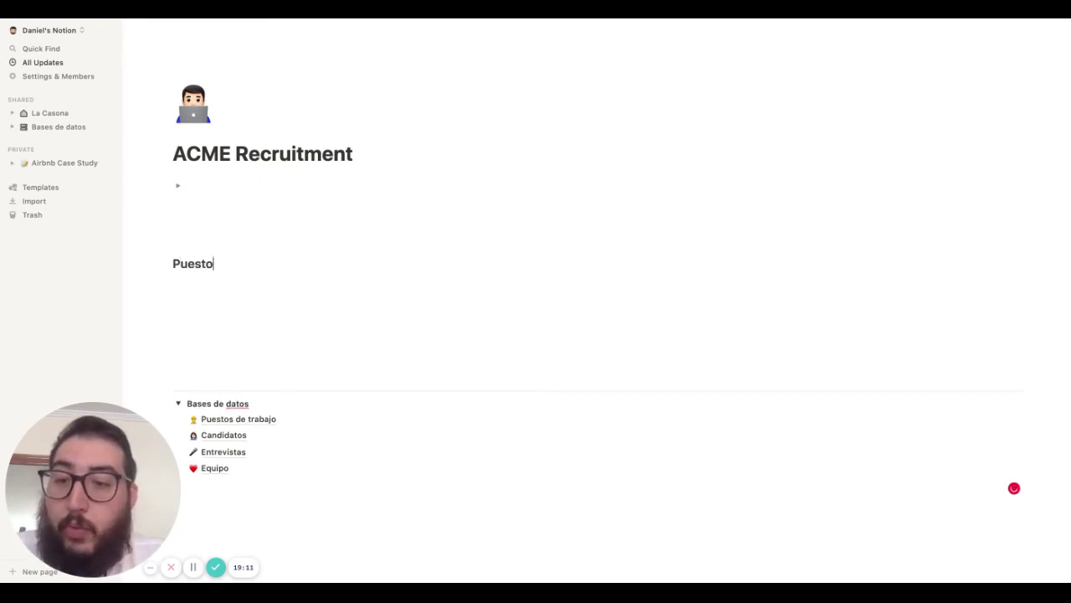
type("s ab i")
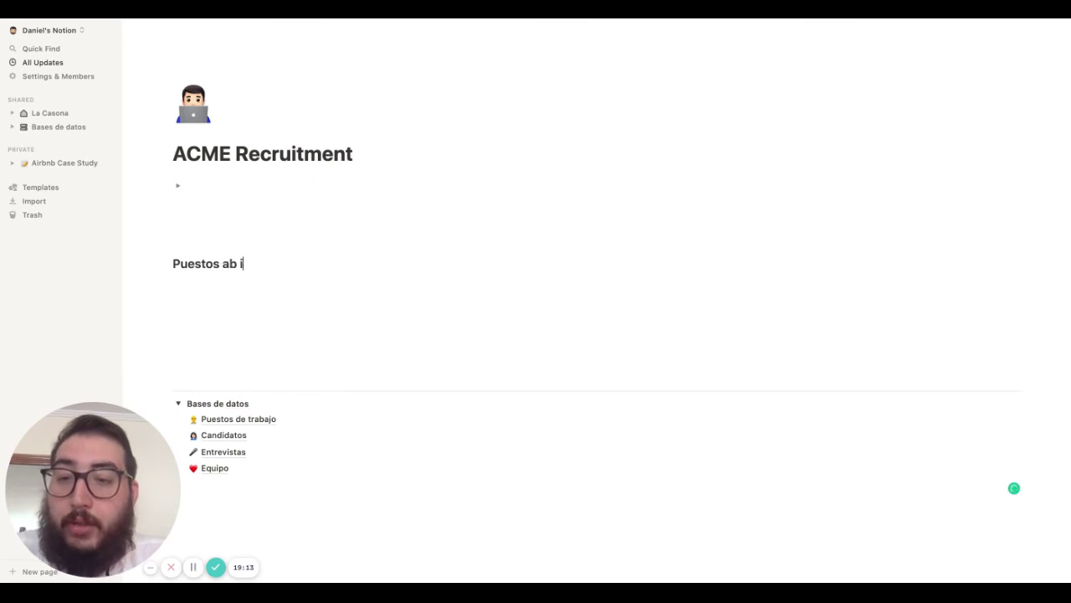
key("BackSpace")
key("BackSpace")
key("BackSpace")
key("BackSpace")
key("BackSpace")
key("BackSpace")
key("BackSpace")
key("BackSpace")
key("BackSpace")
key("BackSpace")
key("BackSpace")
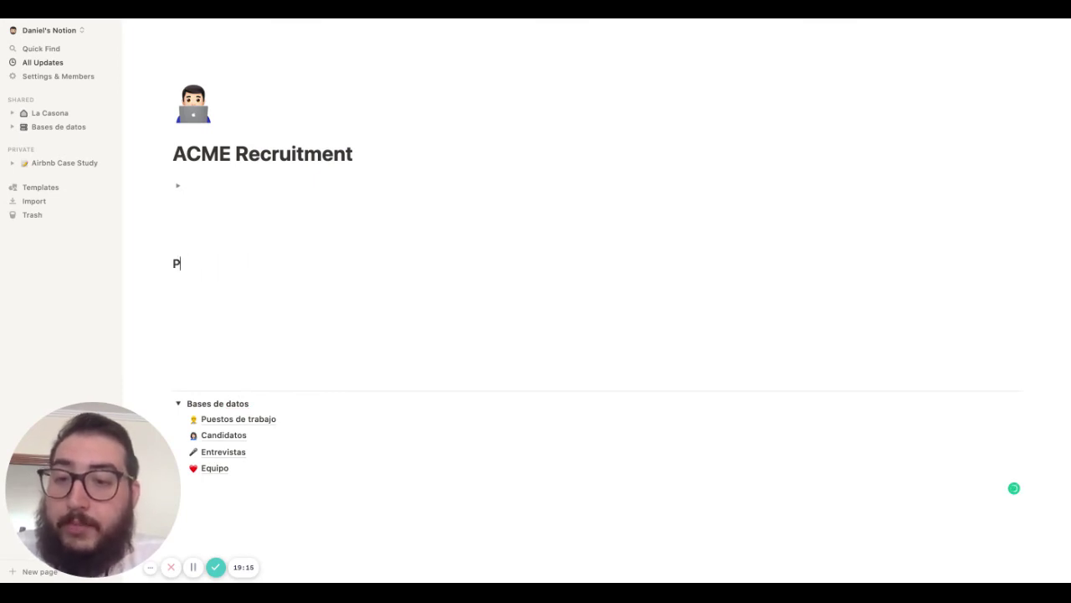
type("#")
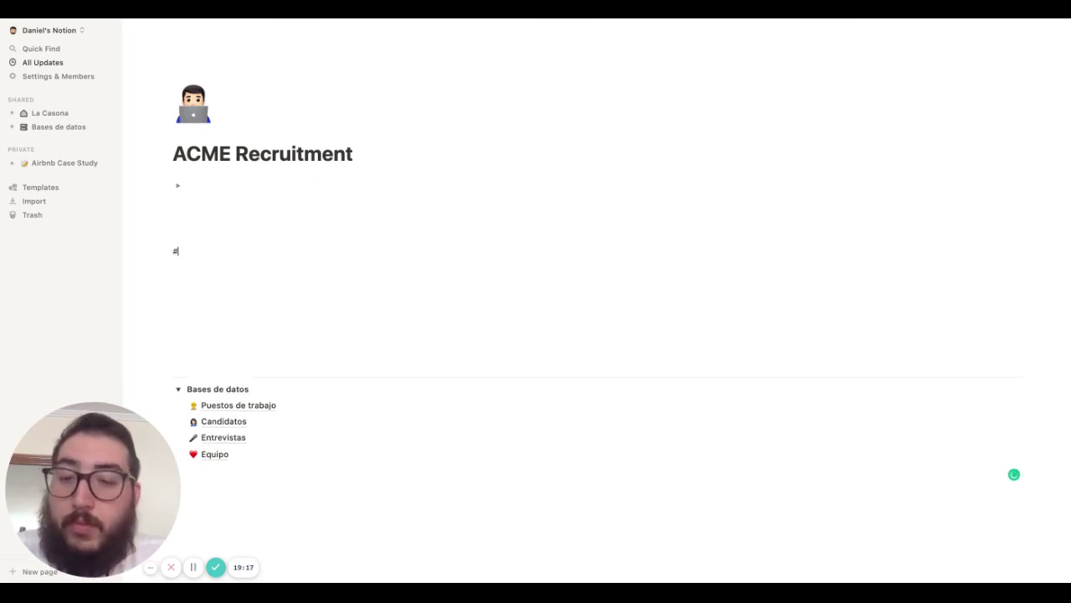
type("# Vacabl")
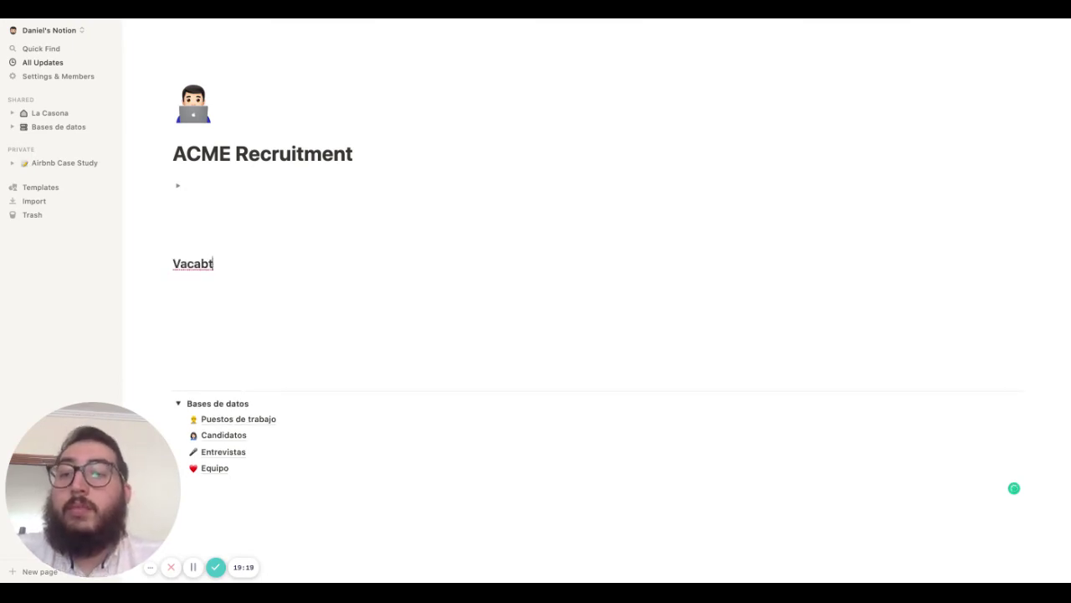
key("BackSpace")
key("BackSpace")
type("ntes abiertas ->")
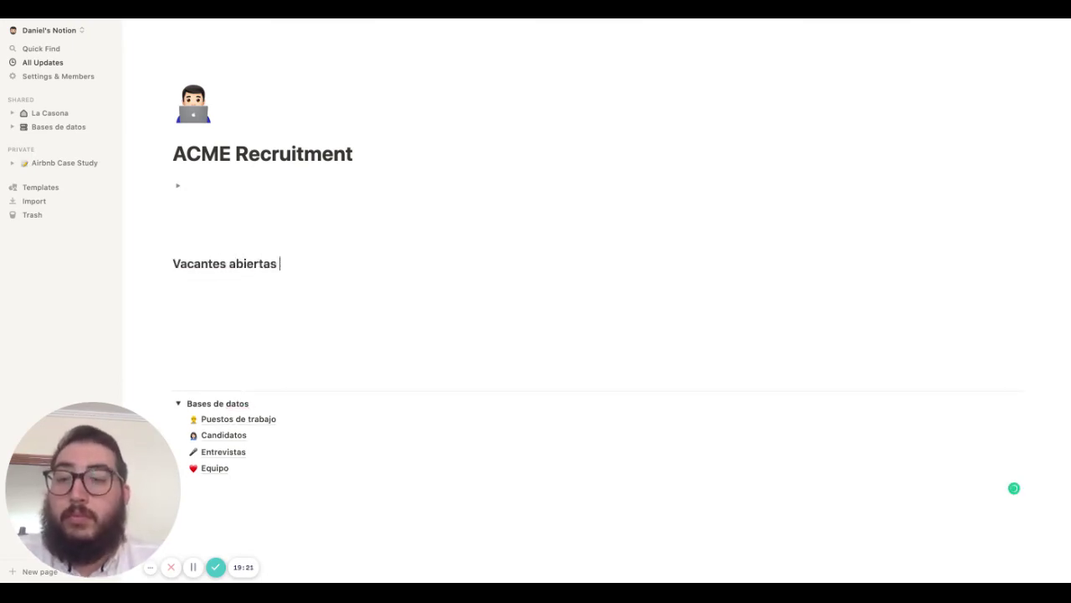
key("Return")
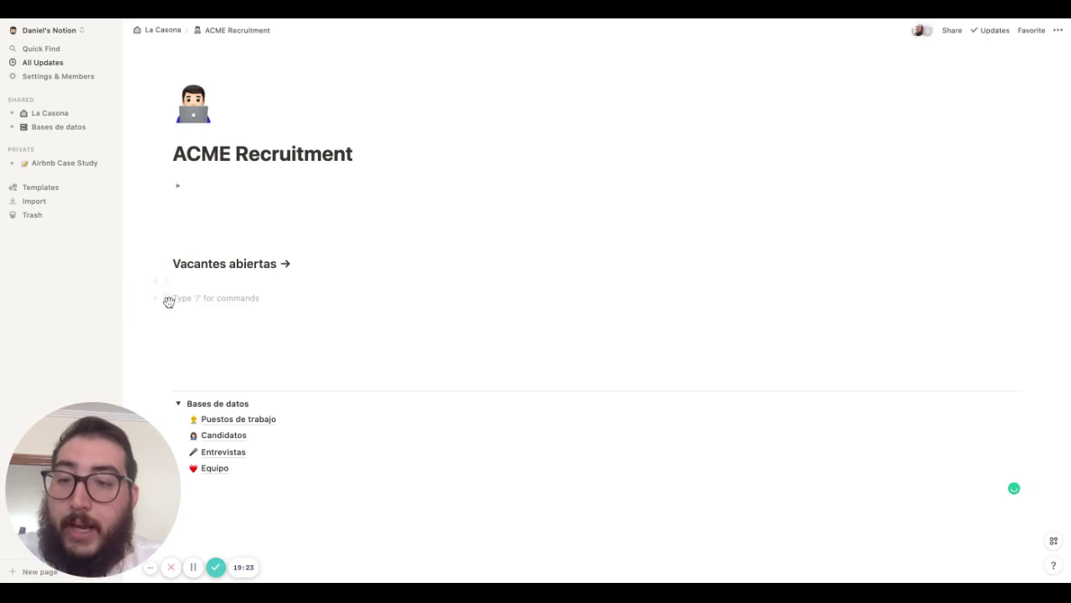
Place an empty block beside the heading as a right column and narrow the heading column
left_click_drag(168, 299, 1031, 266)
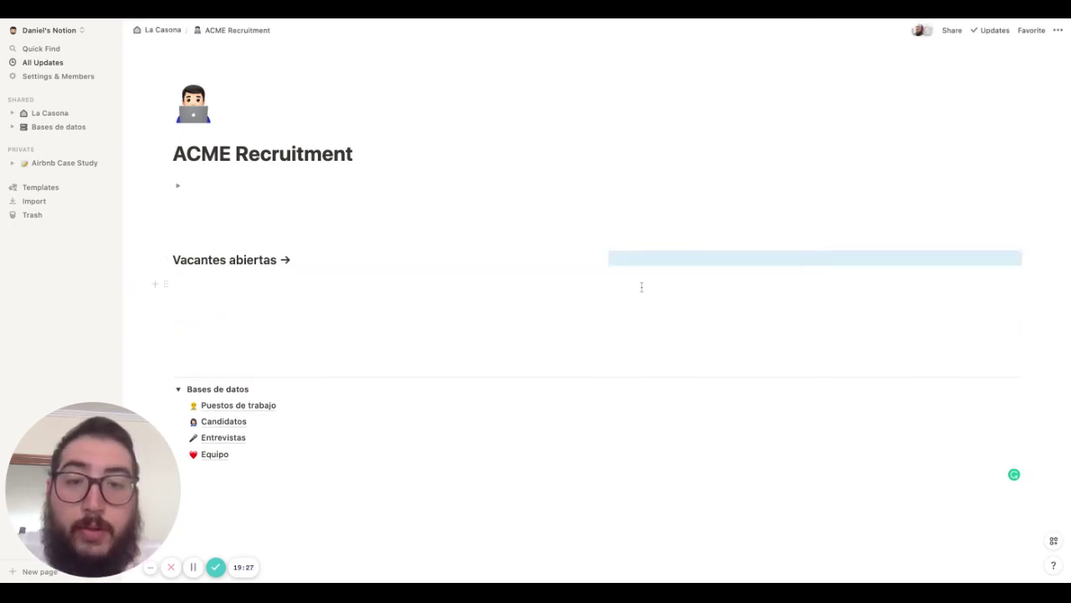
left_click_drag(594, 271, 339, 271)
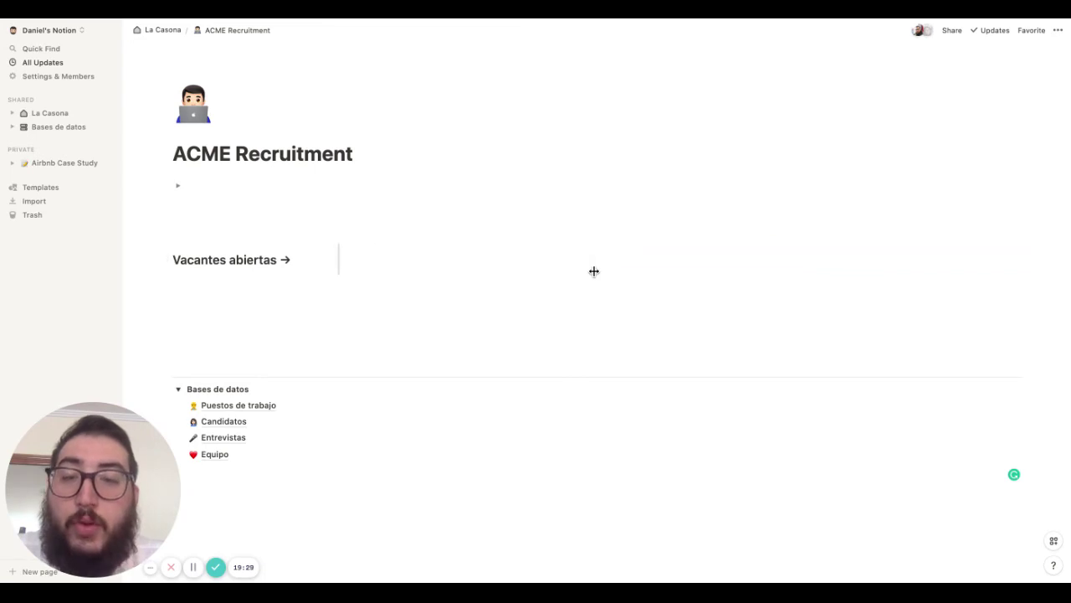
left_click(407, 258)
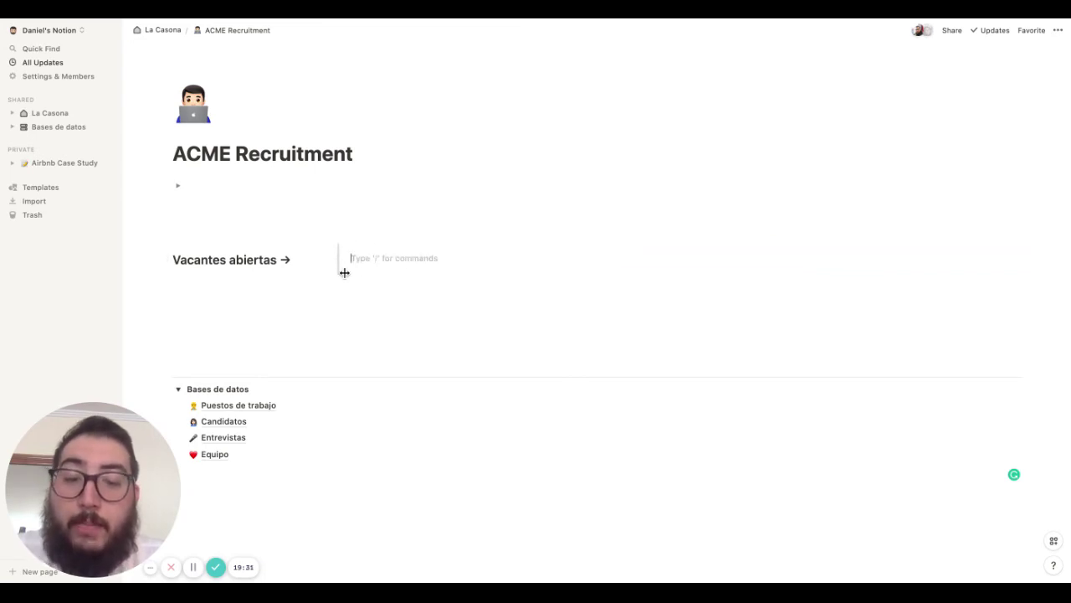
Create a linked database view of Puestos de trabajo in the right column
type("/linke")
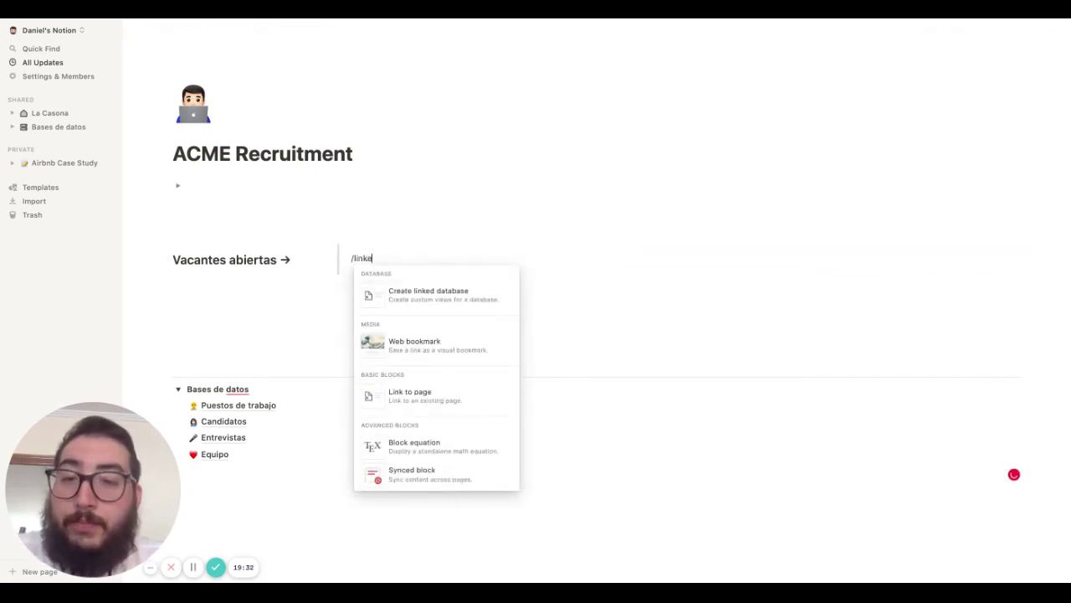
type("d")
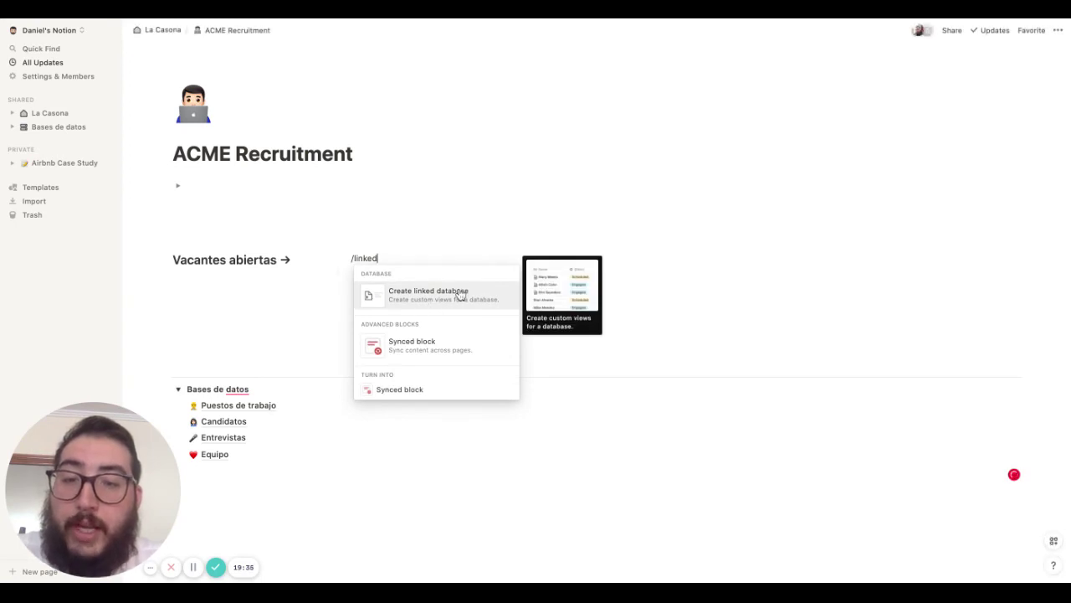
left_click(460, 295)
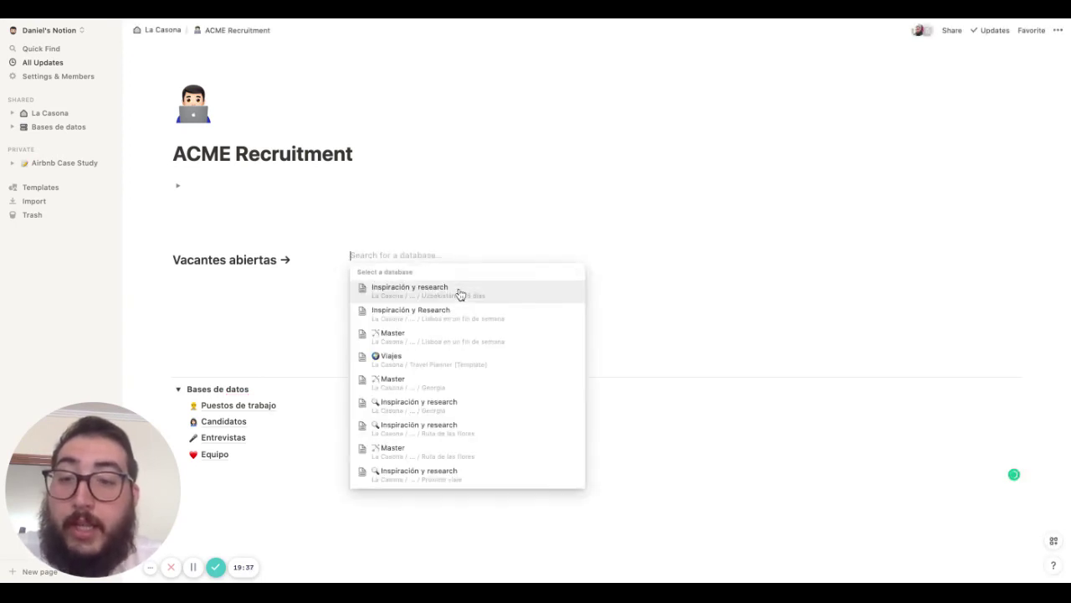
type("Puestos de Tr")
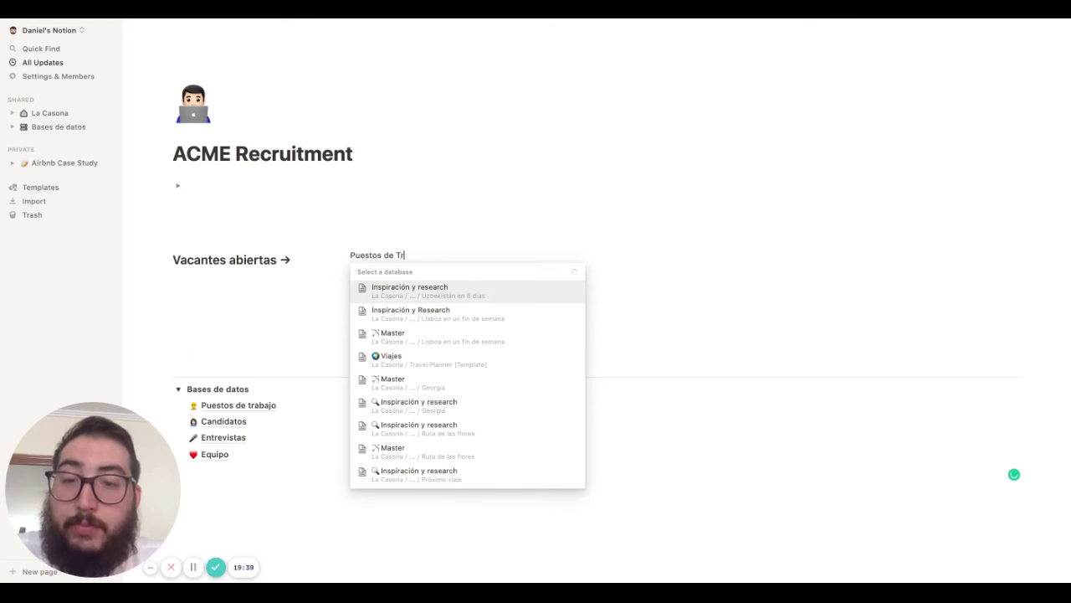
type("abaj")
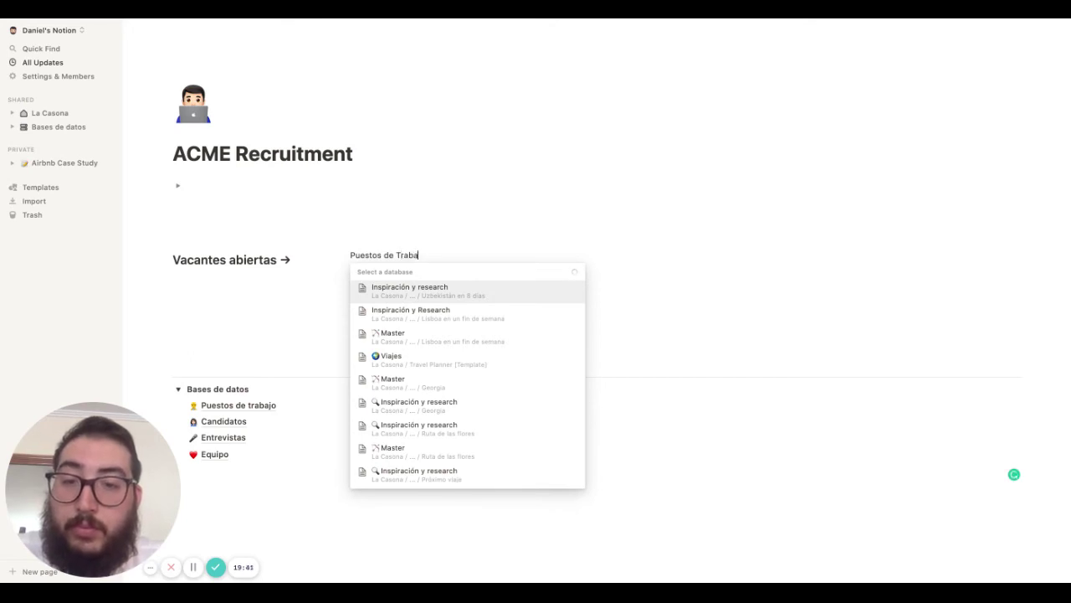
key("BackSpace")
key("BackSpace")
key("BackSpace")
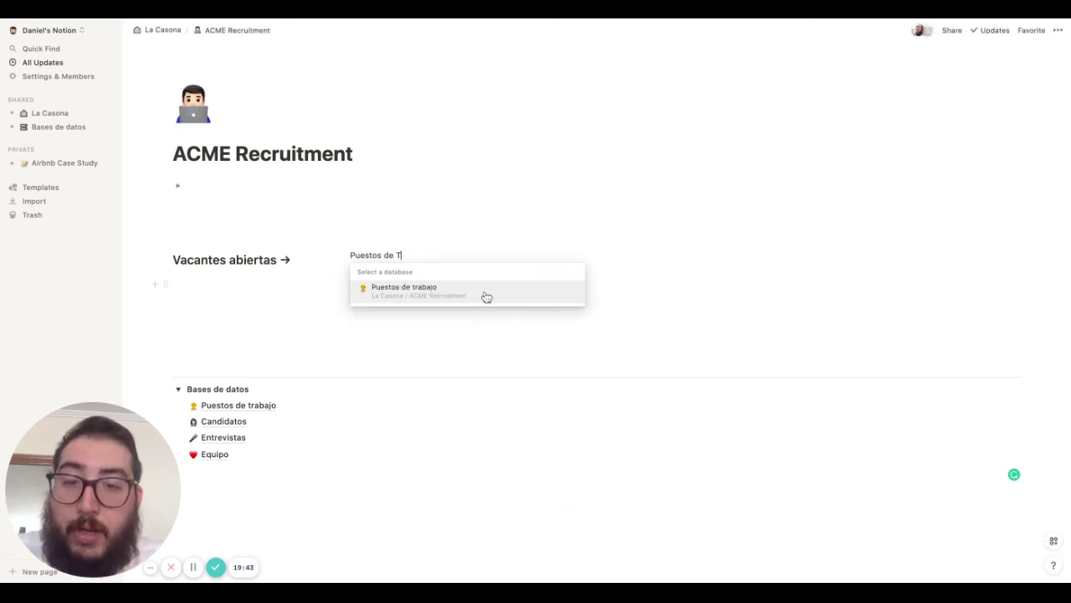
left_click(486, 295)
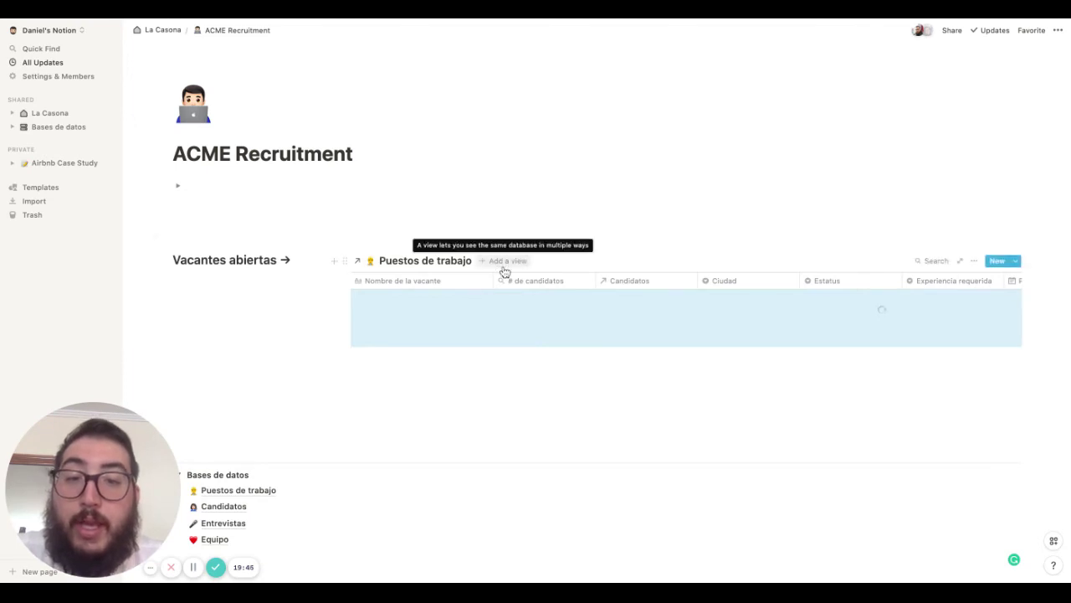
Add a Gallery view and delete the Table view
left_click(505, 261)
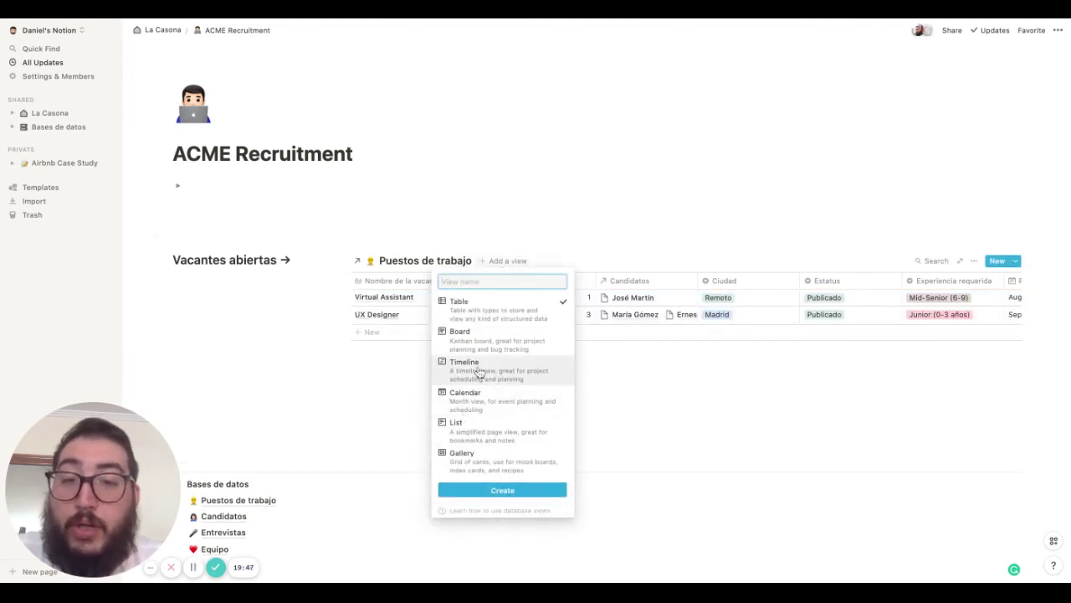
mouse_move(479, 368)
left_click(471, 455)
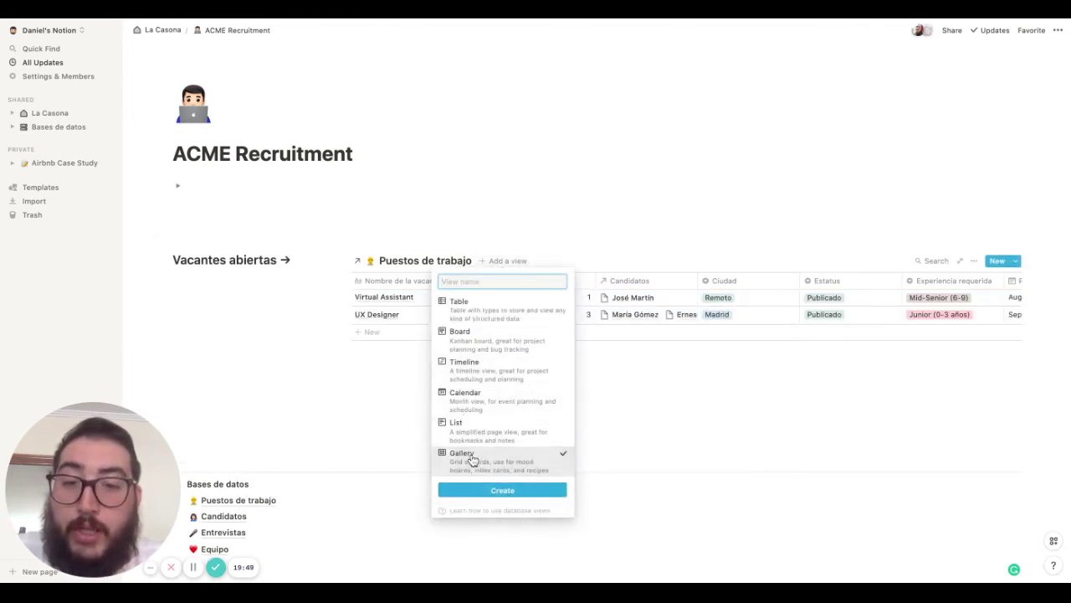
left_click(492, 492)
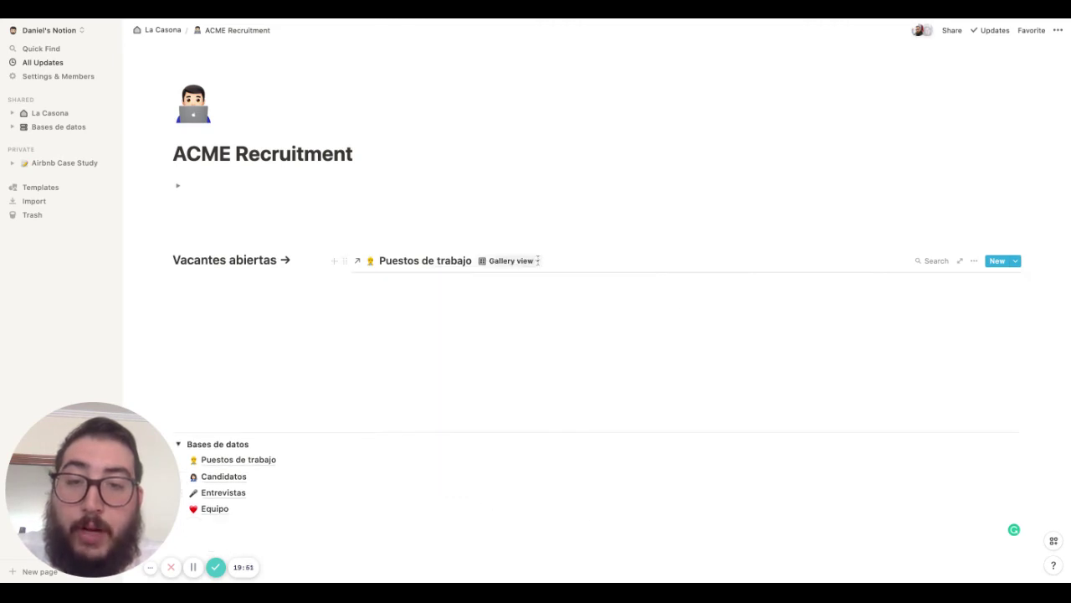
left_click(586, 297)
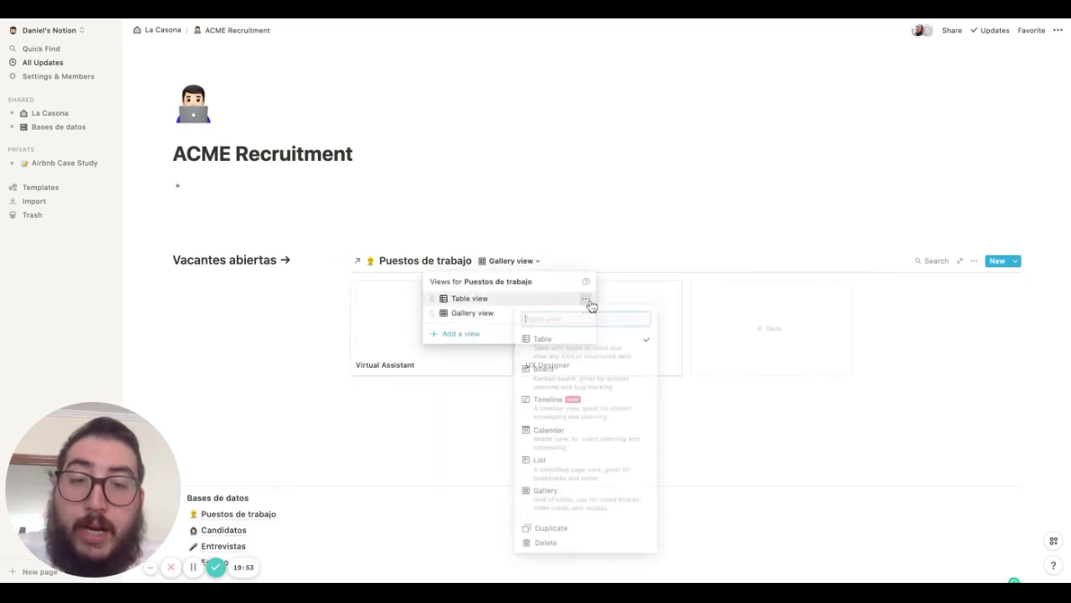
left_click(546, 542)
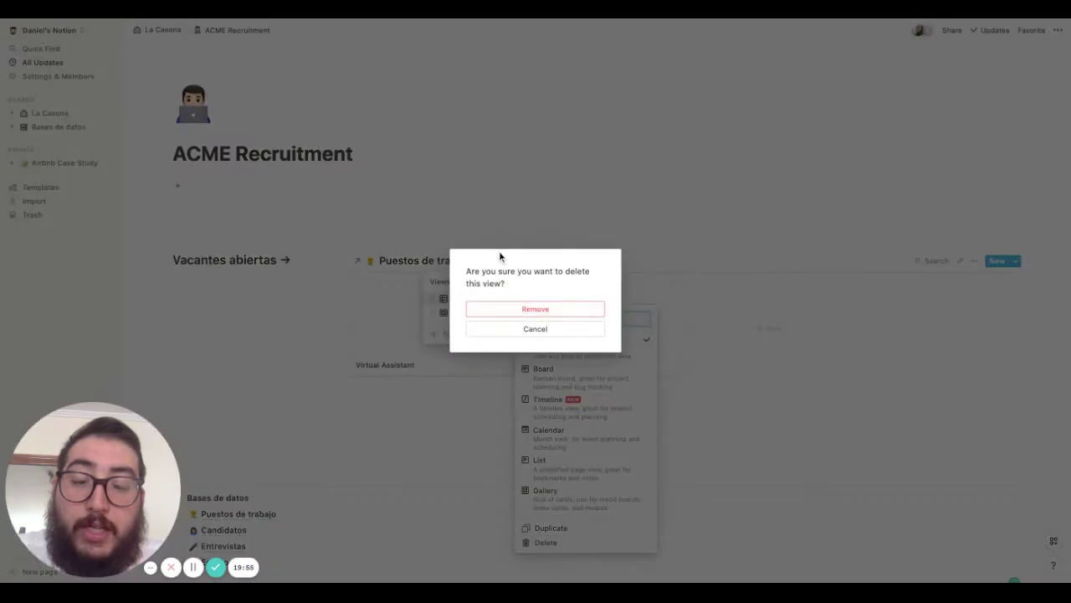
left_click(514, 309)
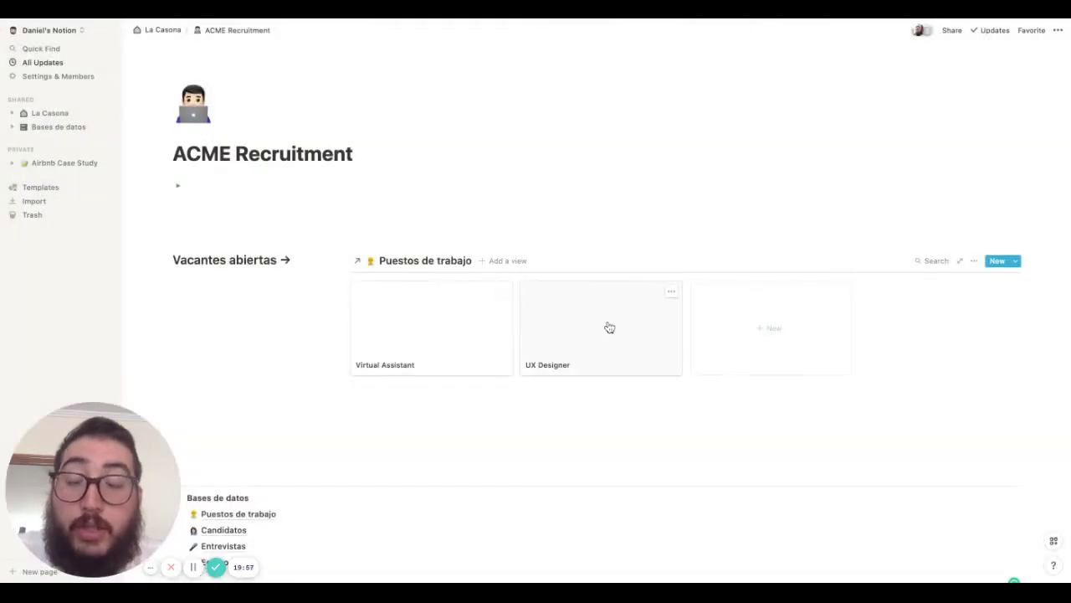
Set the gallery's card preview to None
left_click(973, 261)
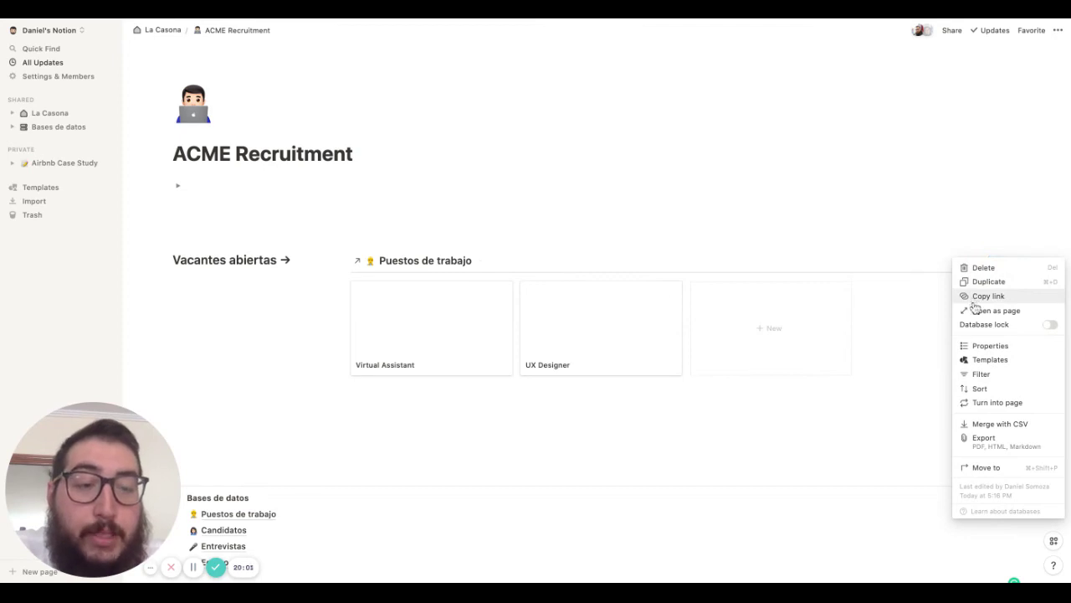
left_click(988, 345)
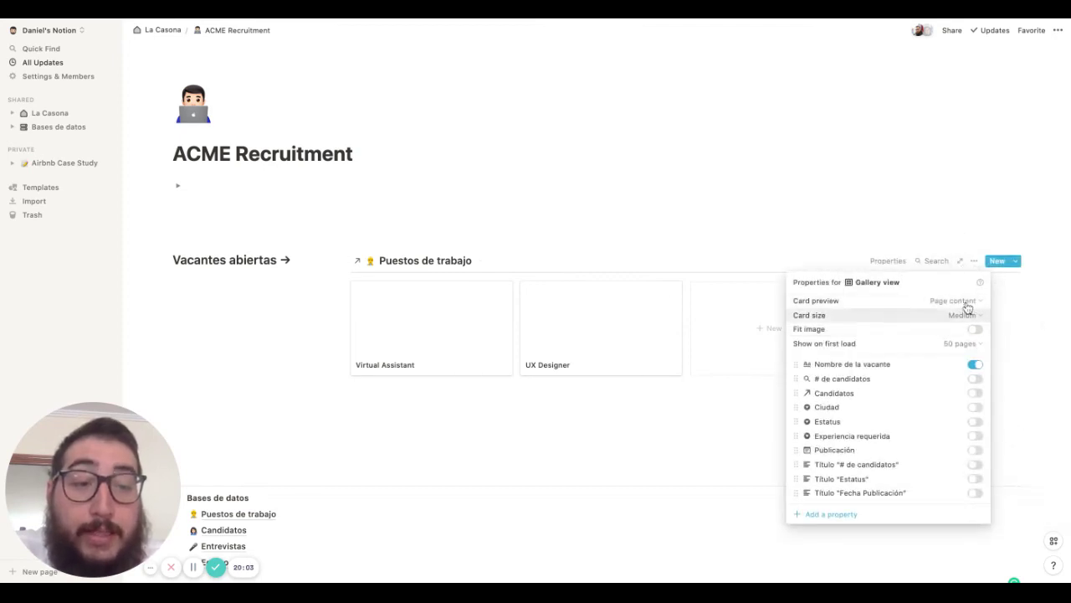
left_click(967, 301)
left_click(945, 323)
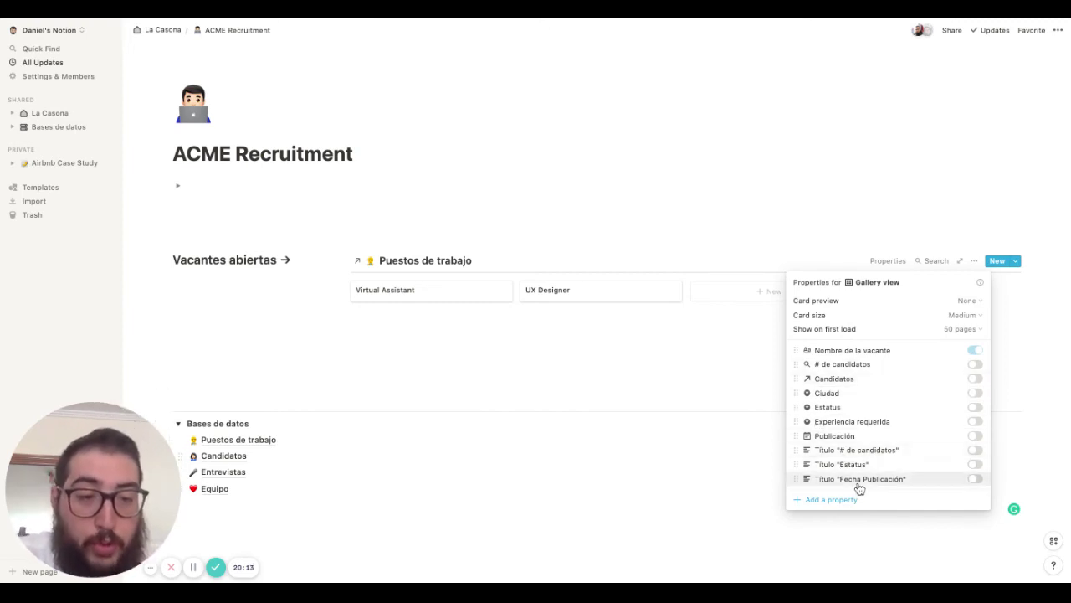
Reorder gallery properties so each title label sits above its Estatus, # de candidatos and Publicación value
left_click_drag(796, 449, 794, 366)
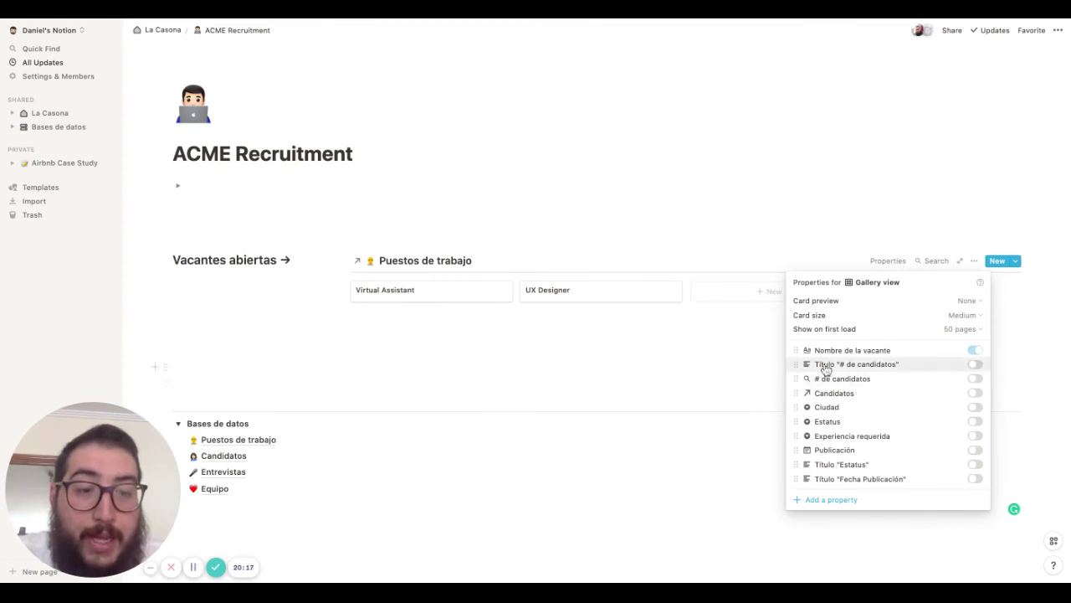
left_click_drag(796, 465, 796, 364)
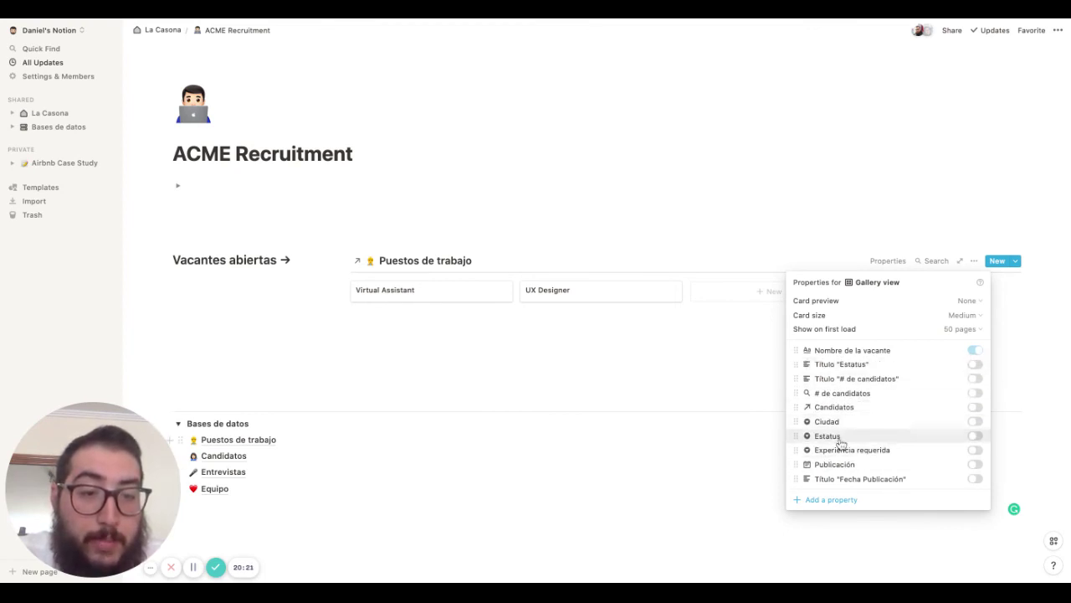
left_click_drag(796, 436, 796, 379)
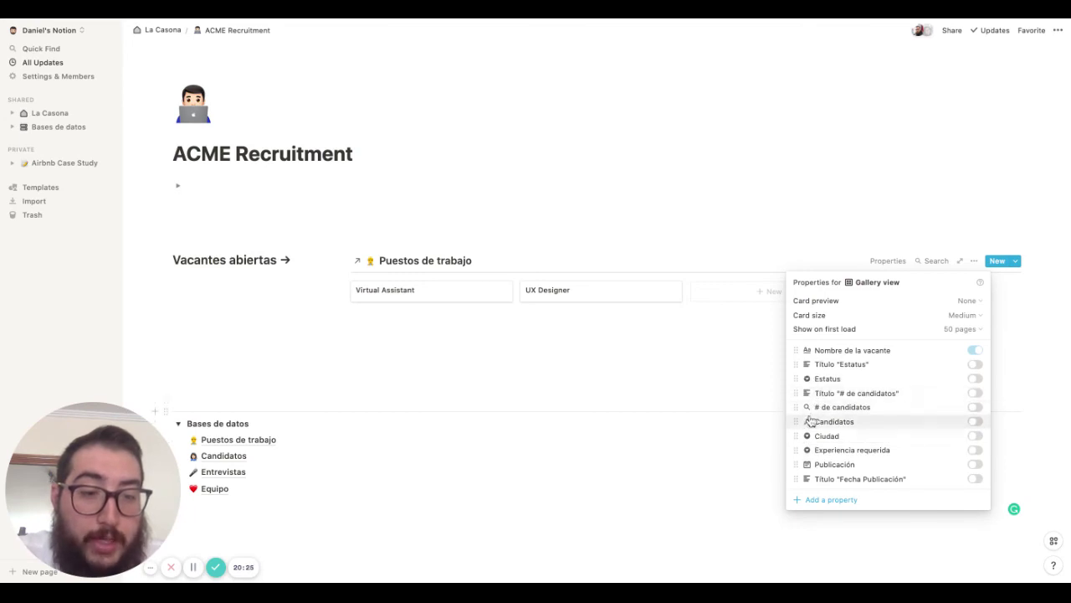
left_click_drag(790, 477, 797, 430)
left_click_drag(797, 478, 796, 438)
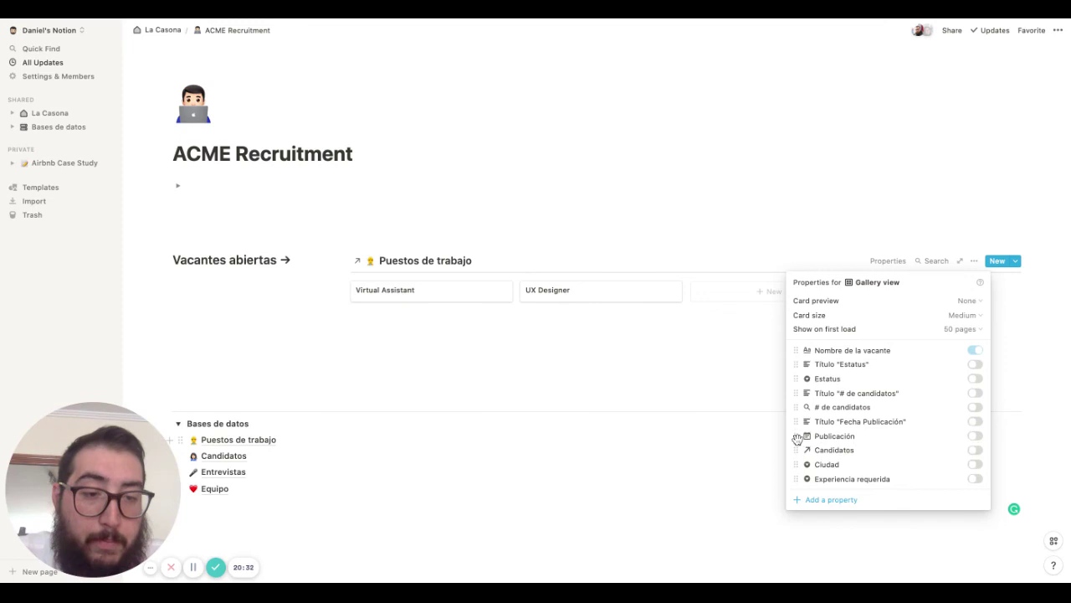
Show Estatus, # de candidatos and Publicación on the cards, each with its title label
left_click(975, 364)
left_click(975, 378)
left_click(974, 394)
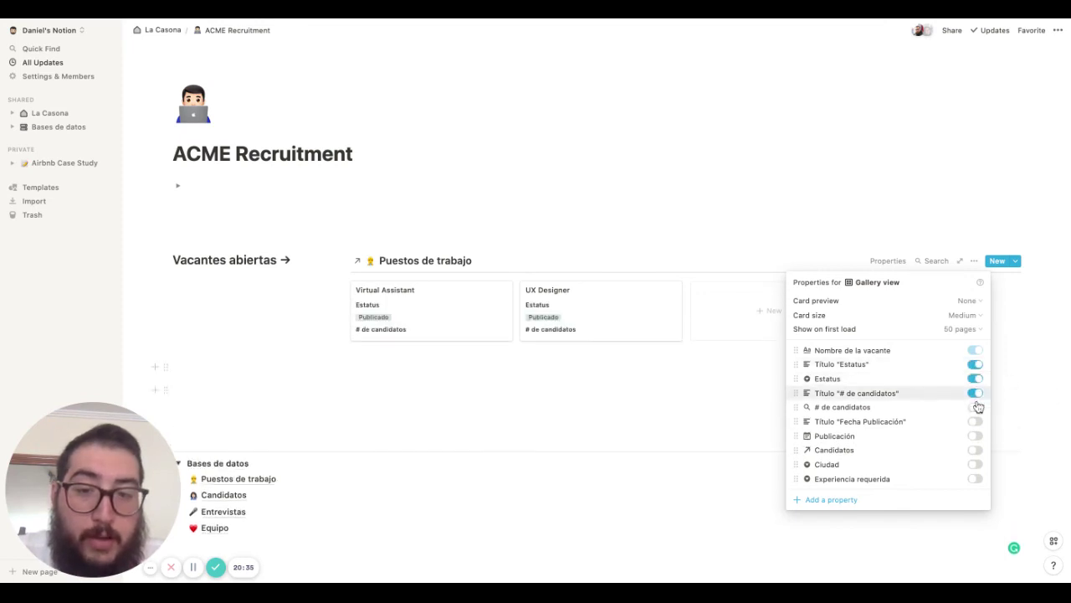
left_click(975, 407)
left_click(973, 428)
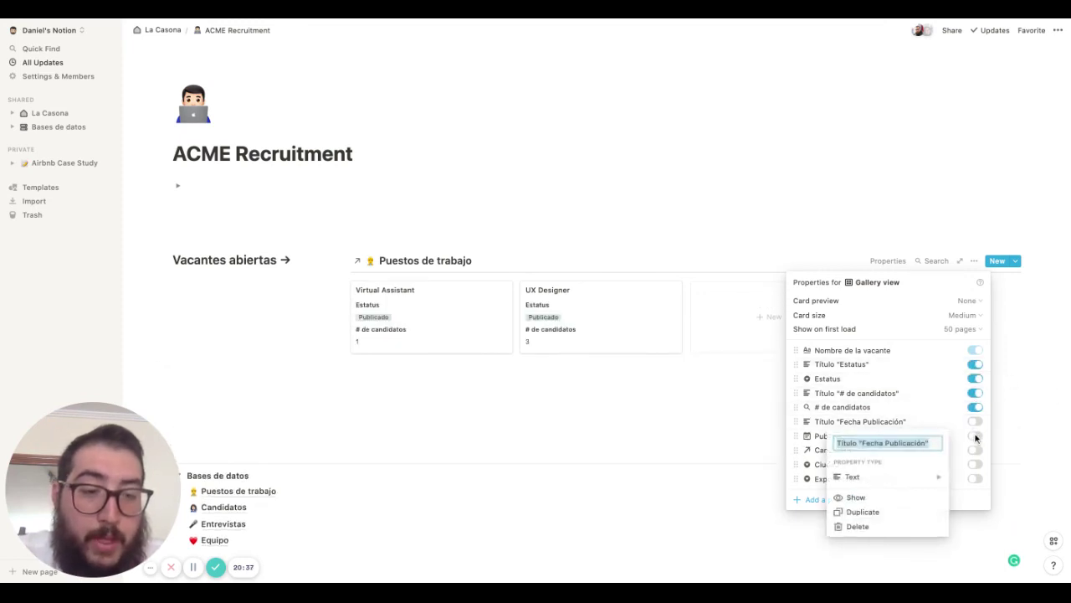
left_click(977, 429)
left_click(976, 424)
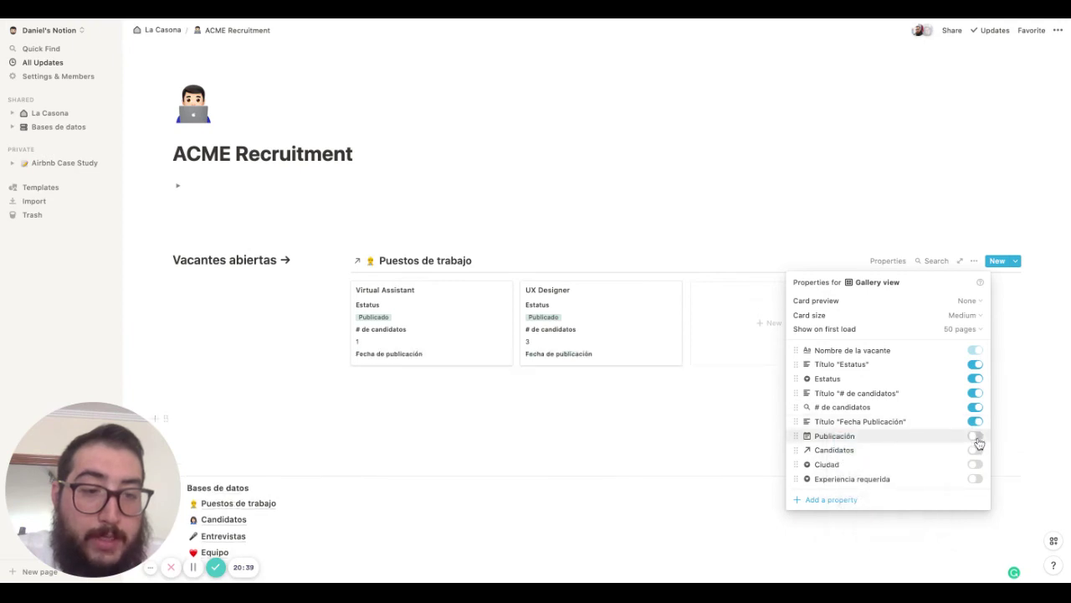
left_click(976, 437)
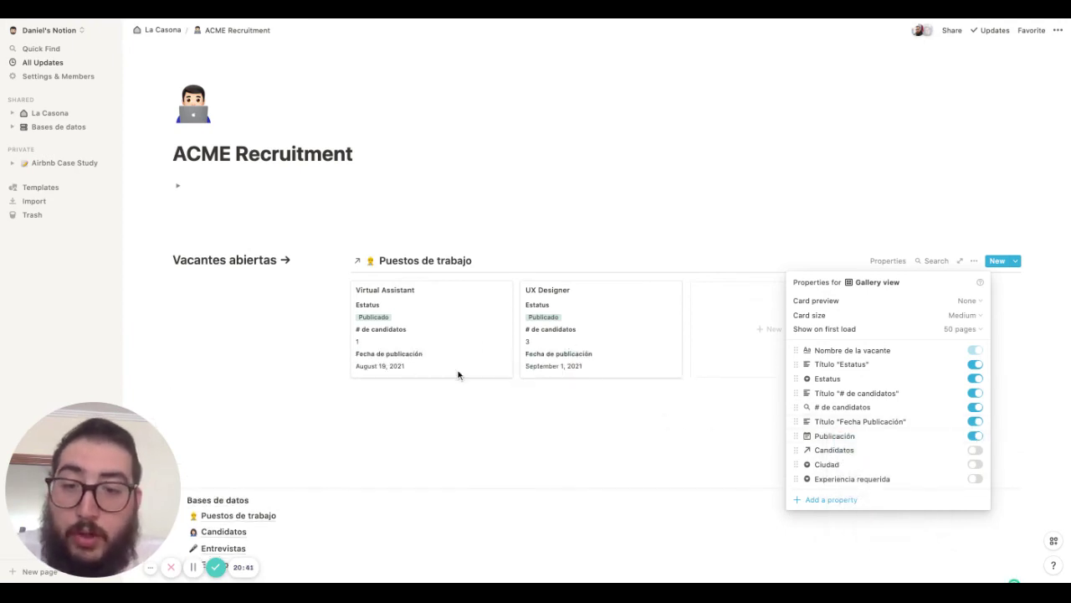
left_click(491, 430)
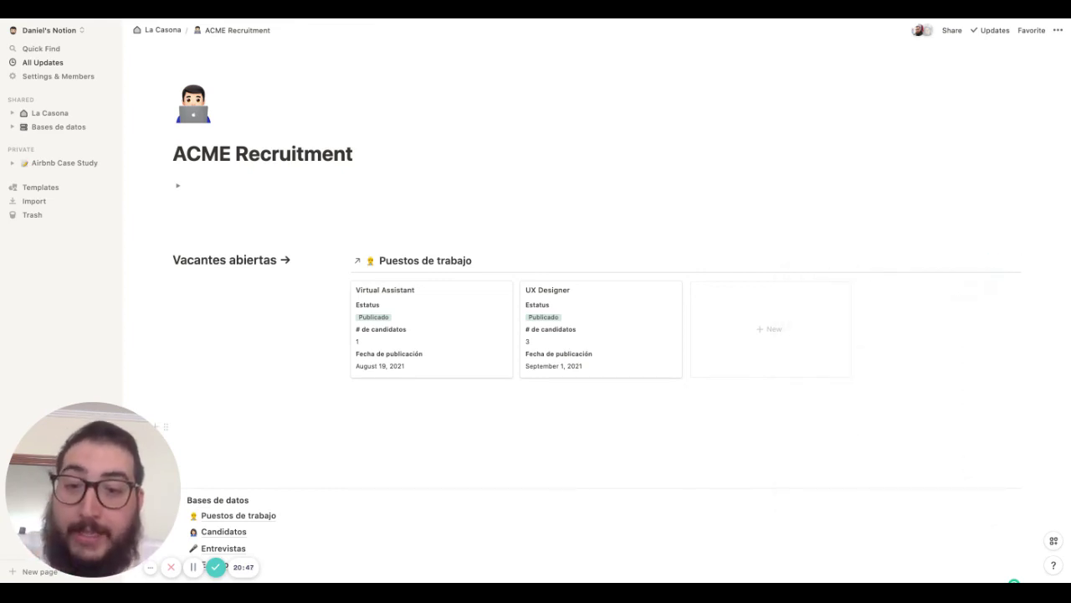
Type a '## Candidatos ->' heading below the Puestos de trabajo gallery and drag an empty block into a column beside it
left_click(454, 431)
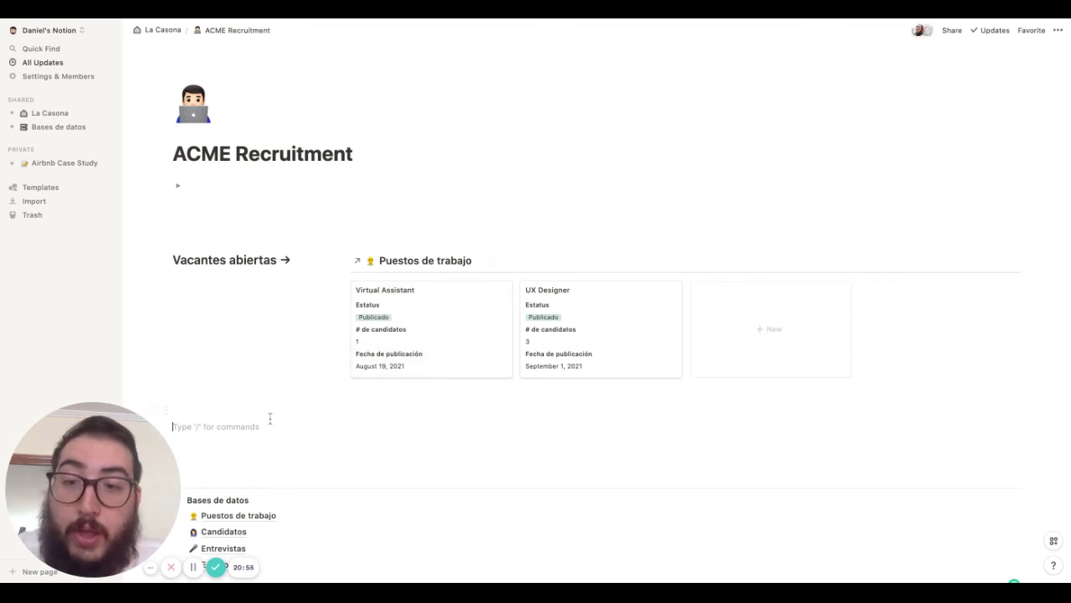
scroll(271, 418, "down", 1)
key("Return")
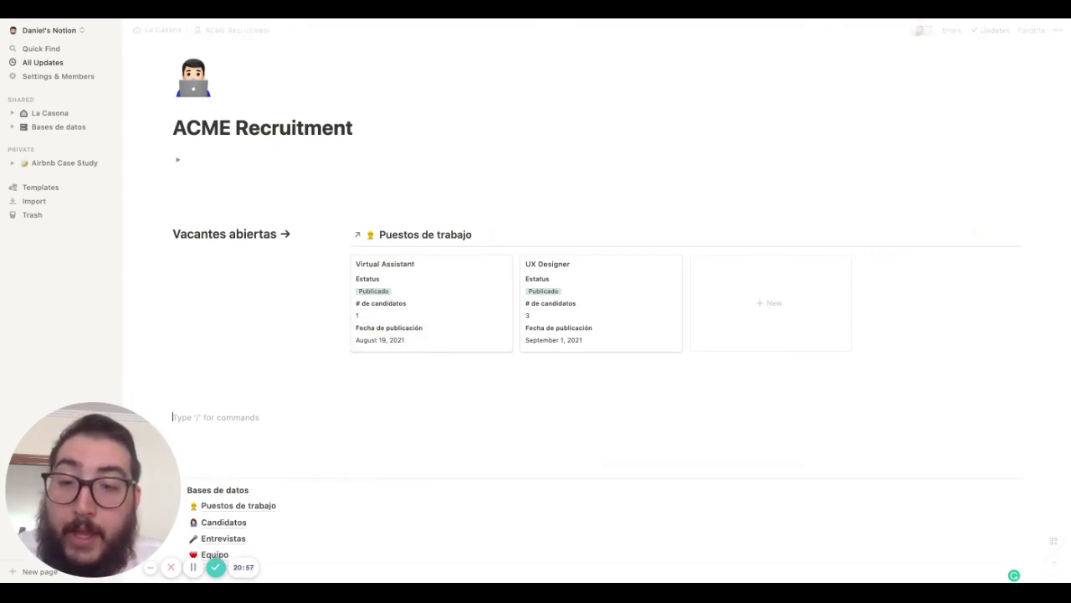
left_click_drag(165, 383, 286, 438)
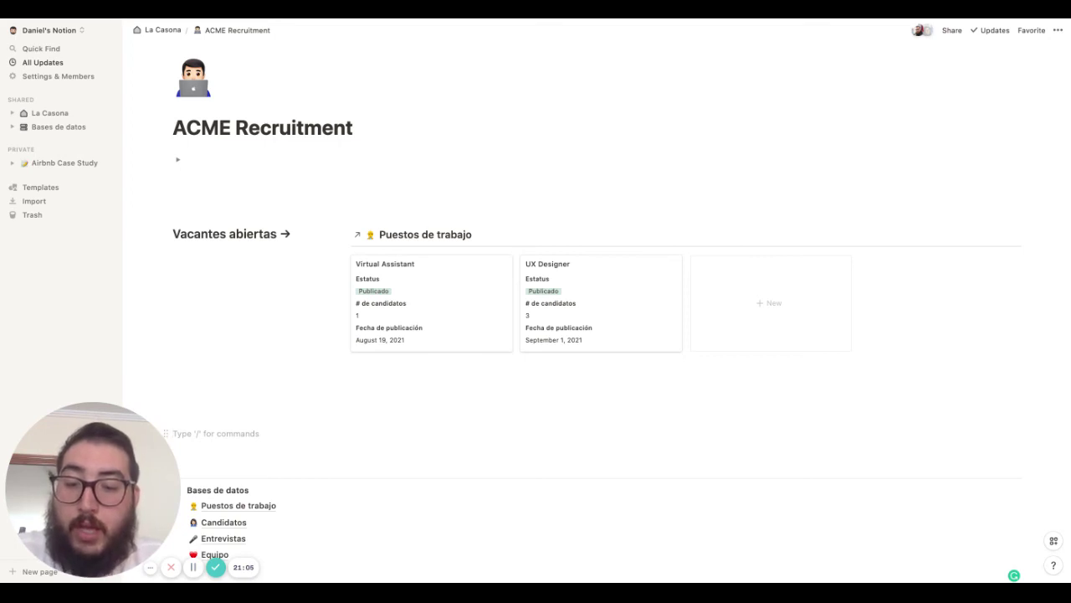
type("##")
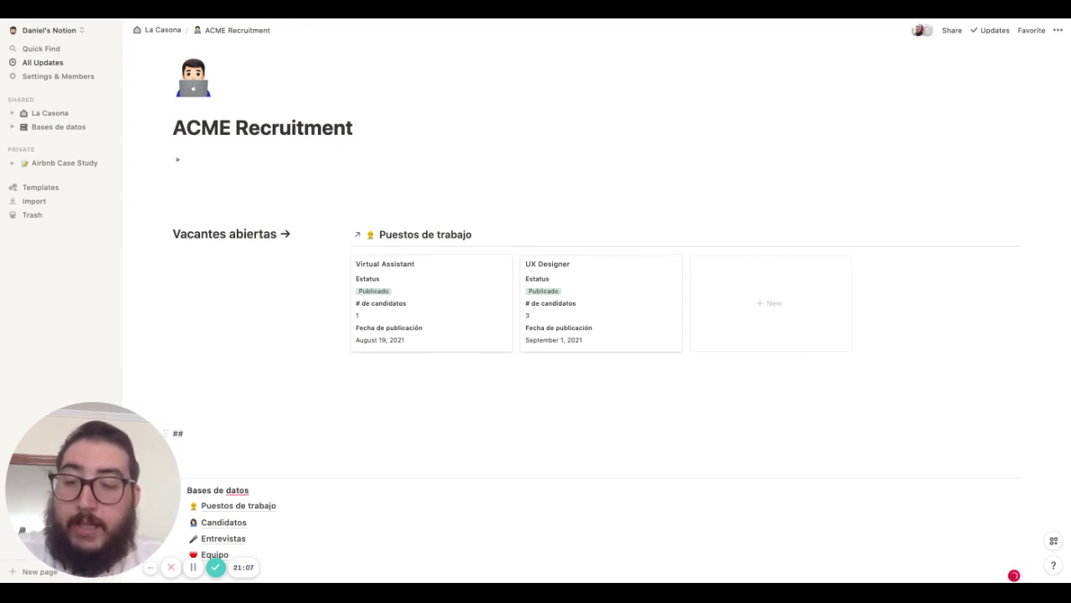
type(" Candidatos ->")
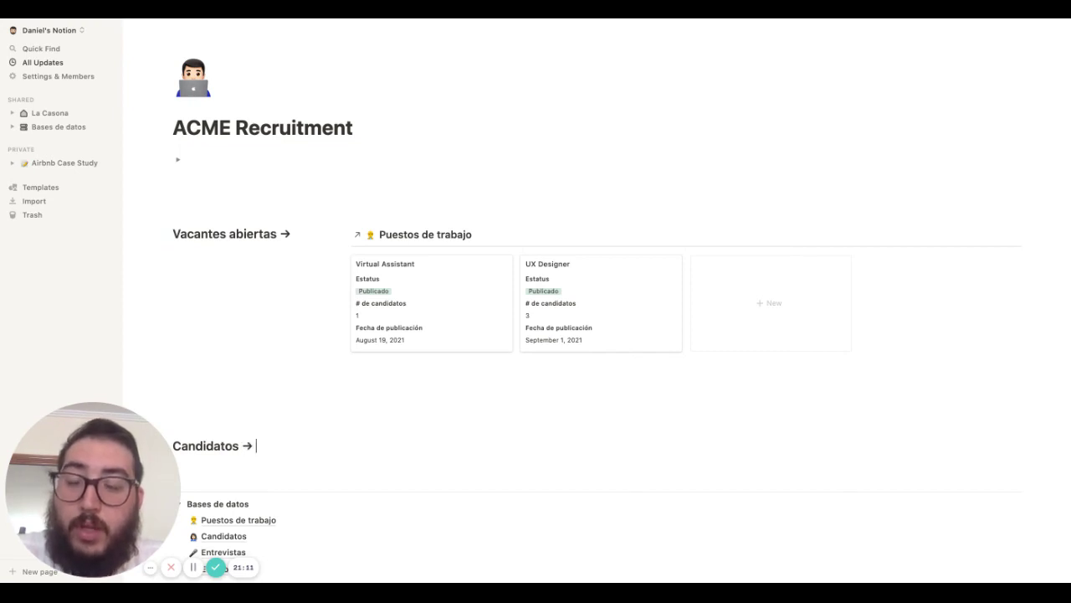
key("Return")
scroll(171, 391, "down", 2)
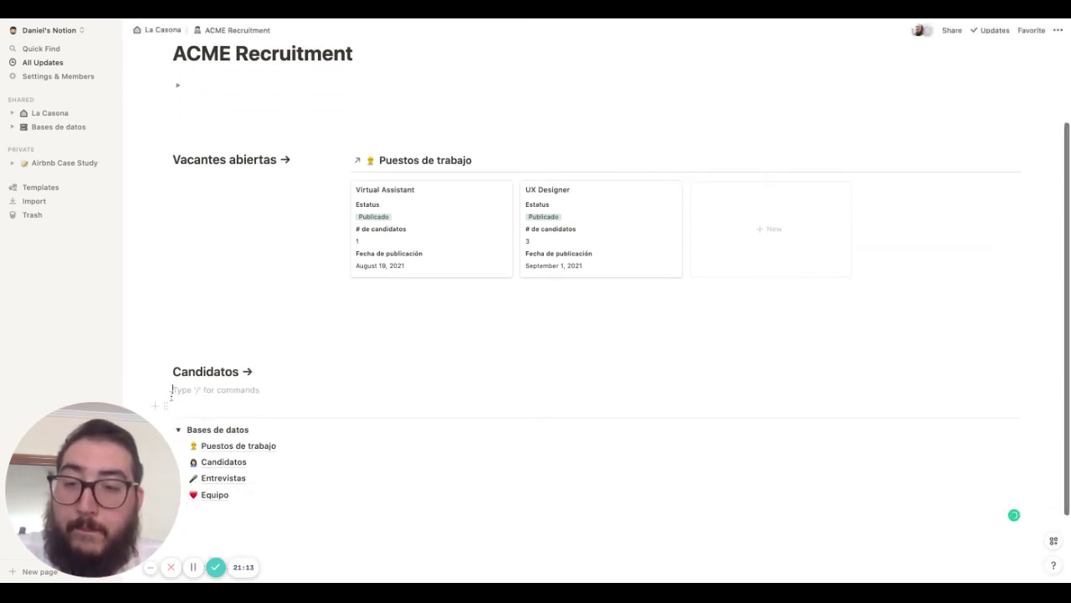
left_click_drag(165, 391, 1026, 372)
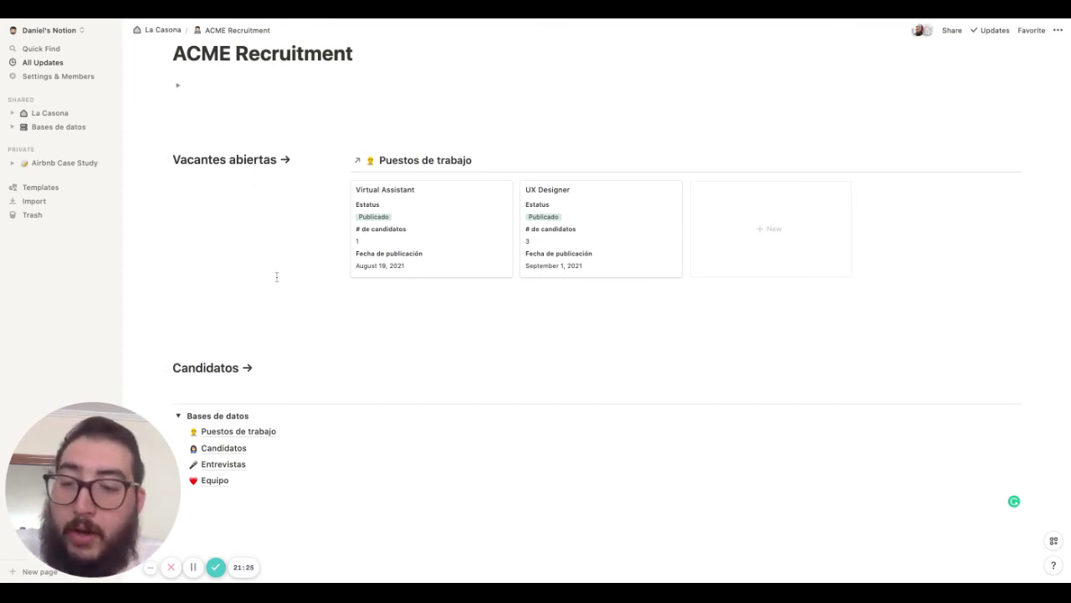
Insert a linked Candidatos database beside the heading and add a Board view to it
left_click(388, 366)
type("/linked")
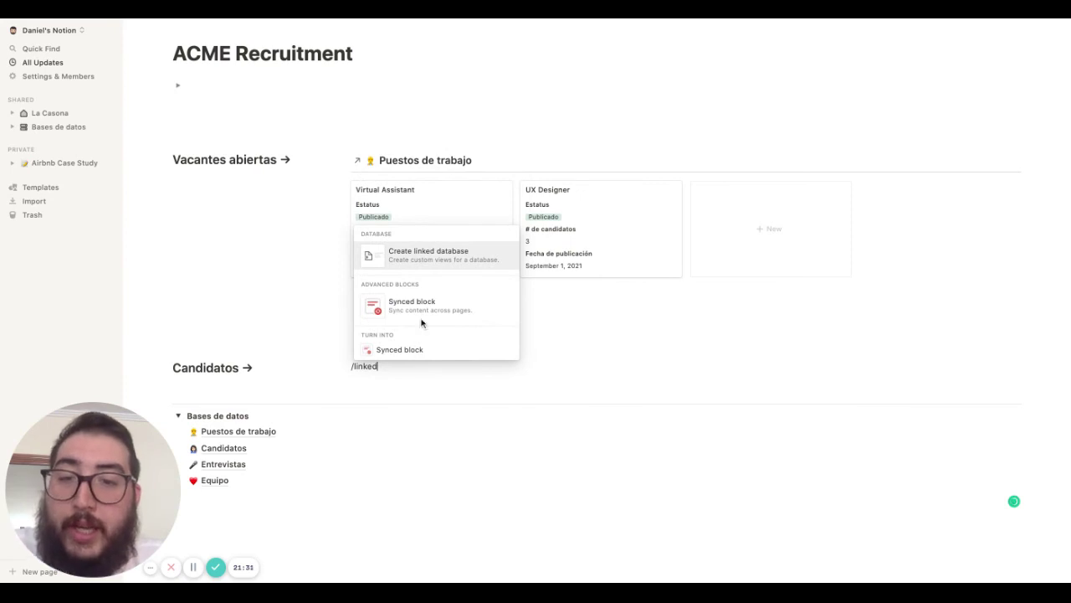
left_click(460, 260)
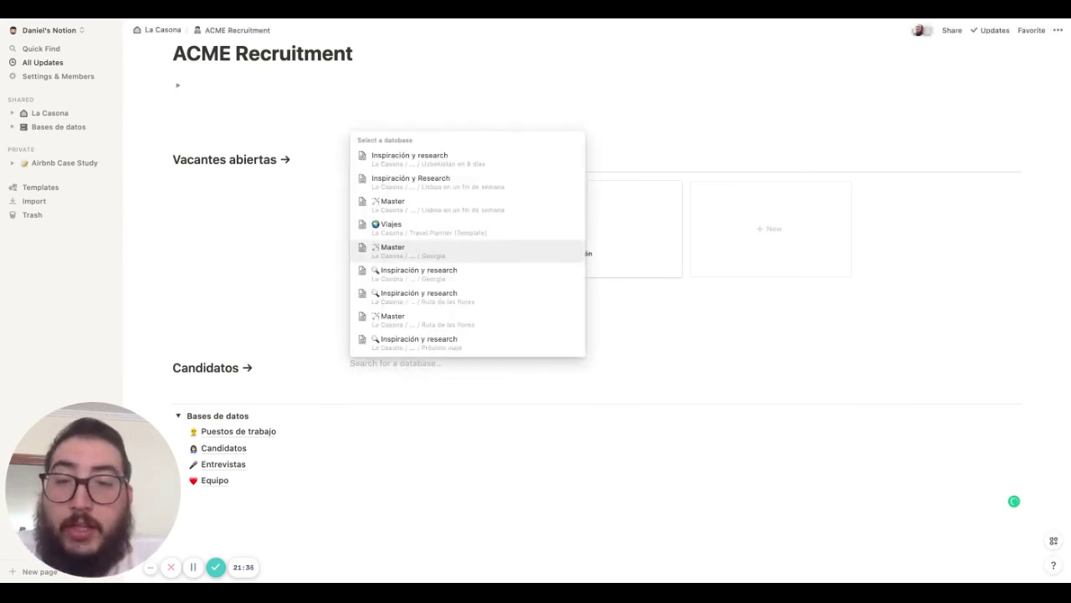
type("Candidatos")
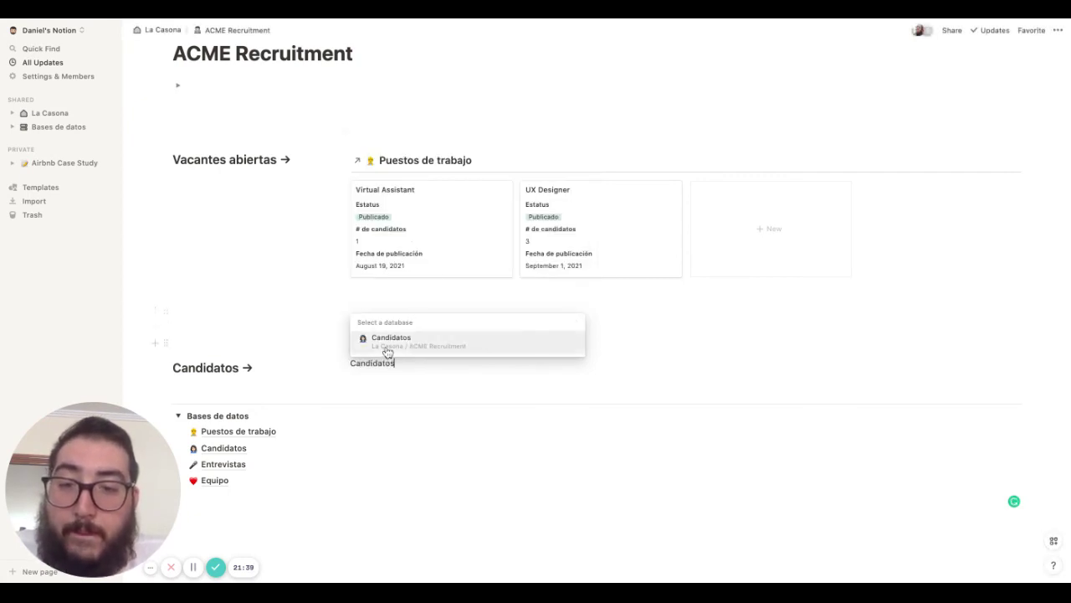
left_click(387, 349)
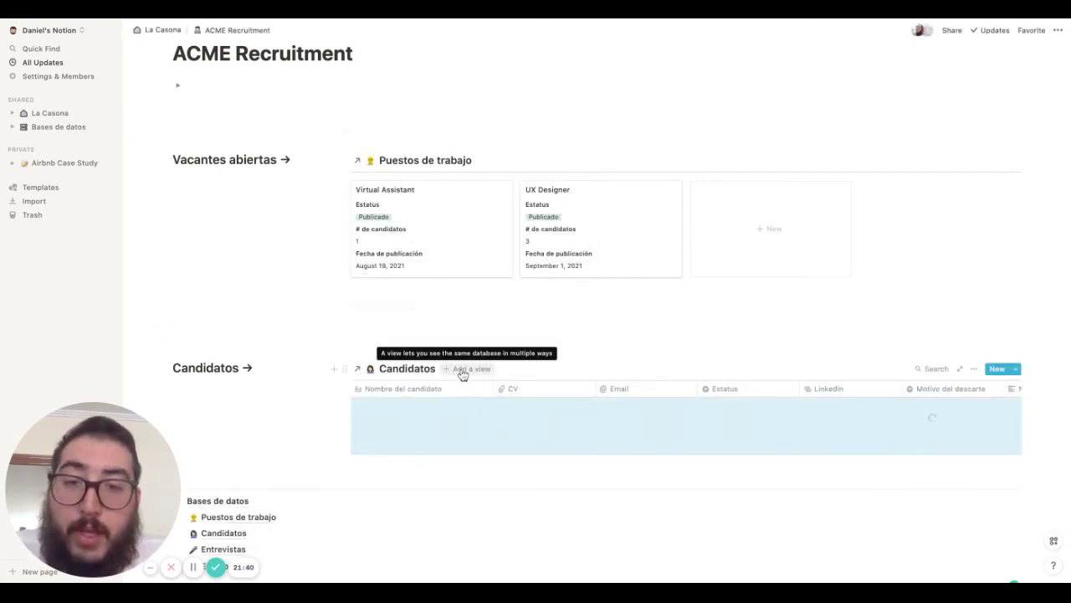
left_click(462, 371)
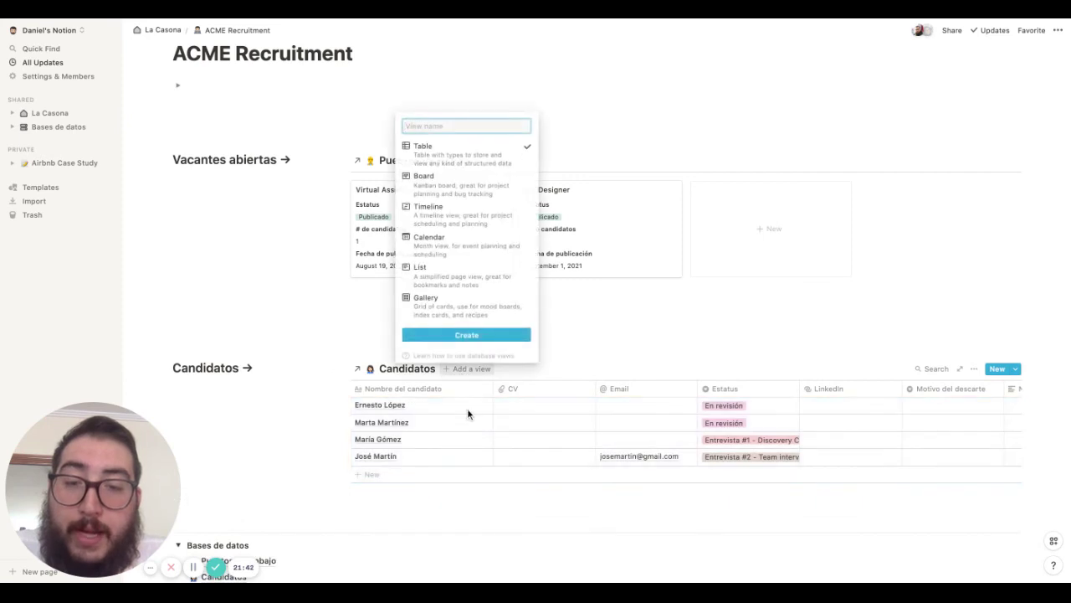
left_click(480, 199)
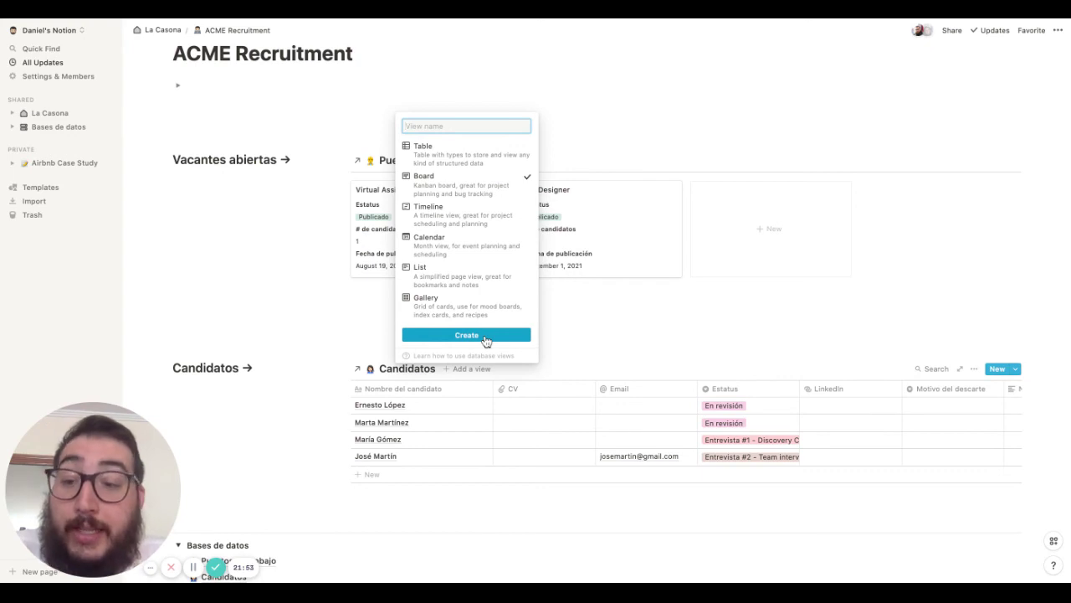
left_click(486, 336)
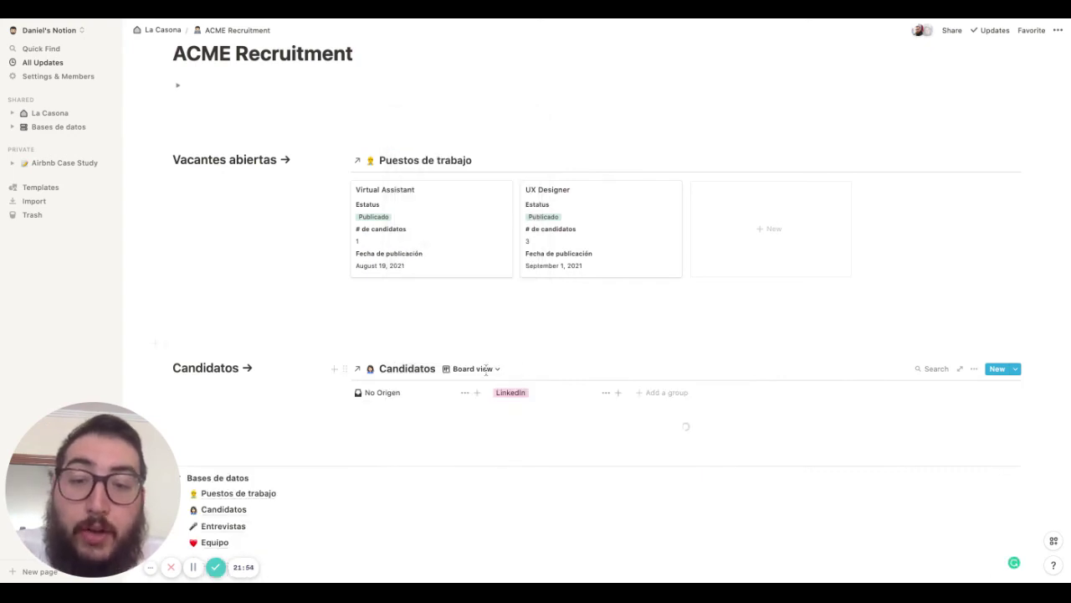
Group the Candidatos board by Estatus
scroll(804, 391, "down", 1)
scroll(803, 391, "down", 1)
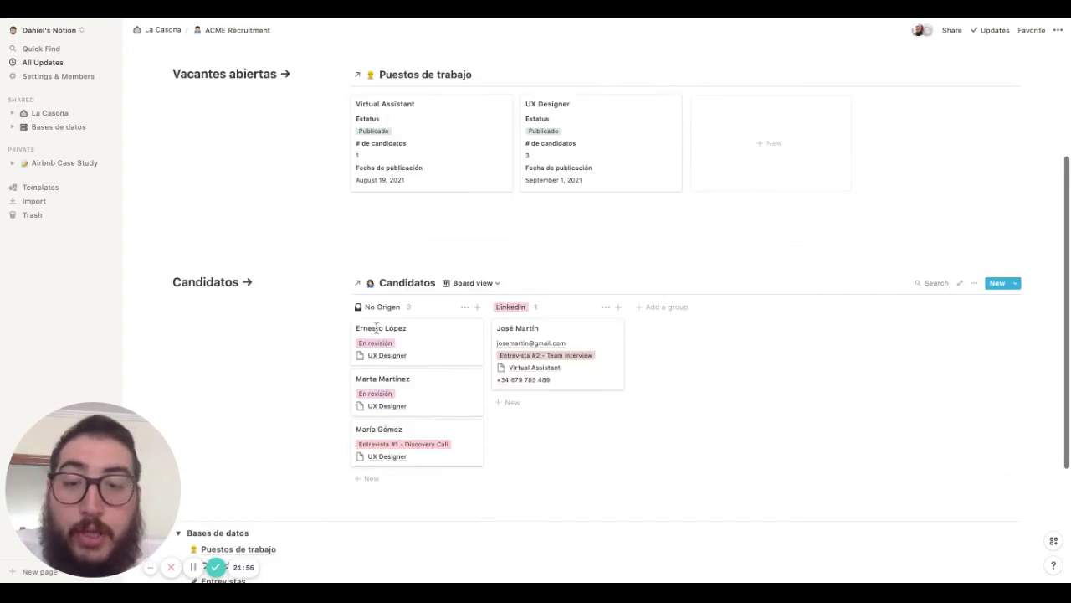
left_click(974, 286)
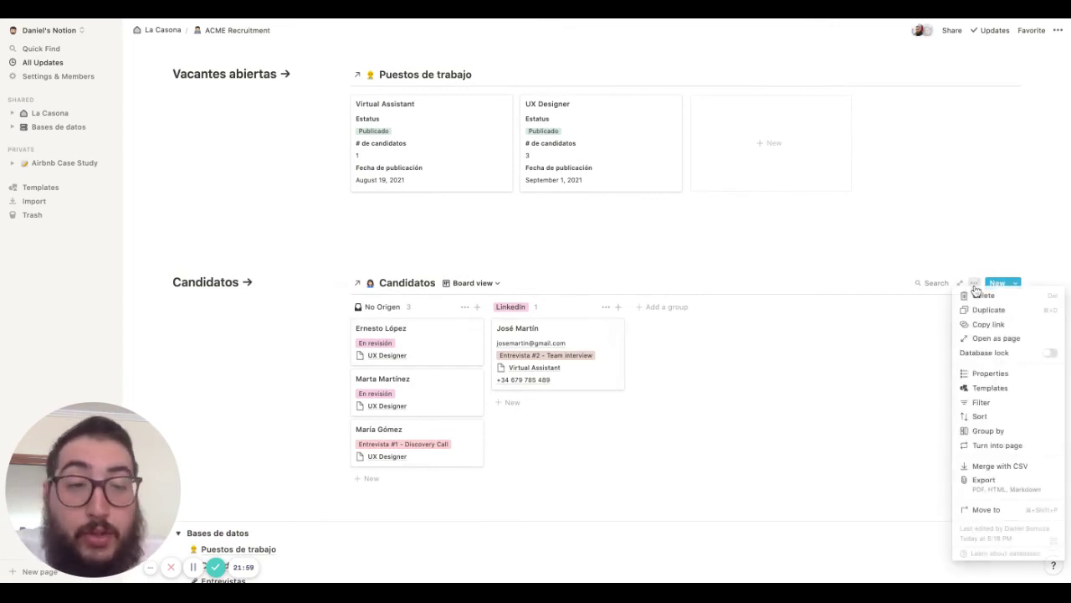
left_click(988, 430)
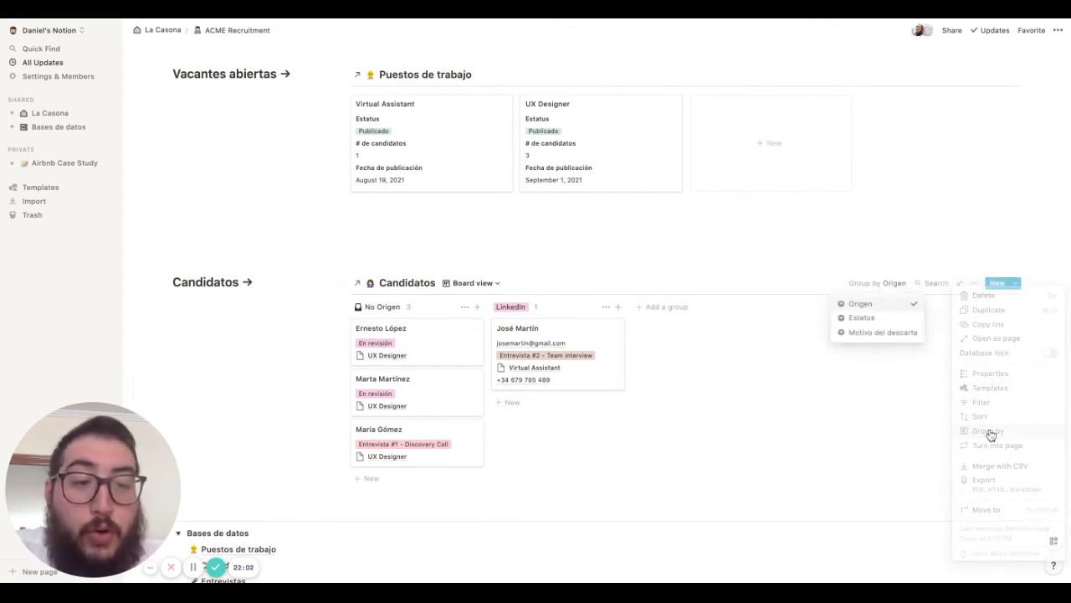
left_click(872, 321)
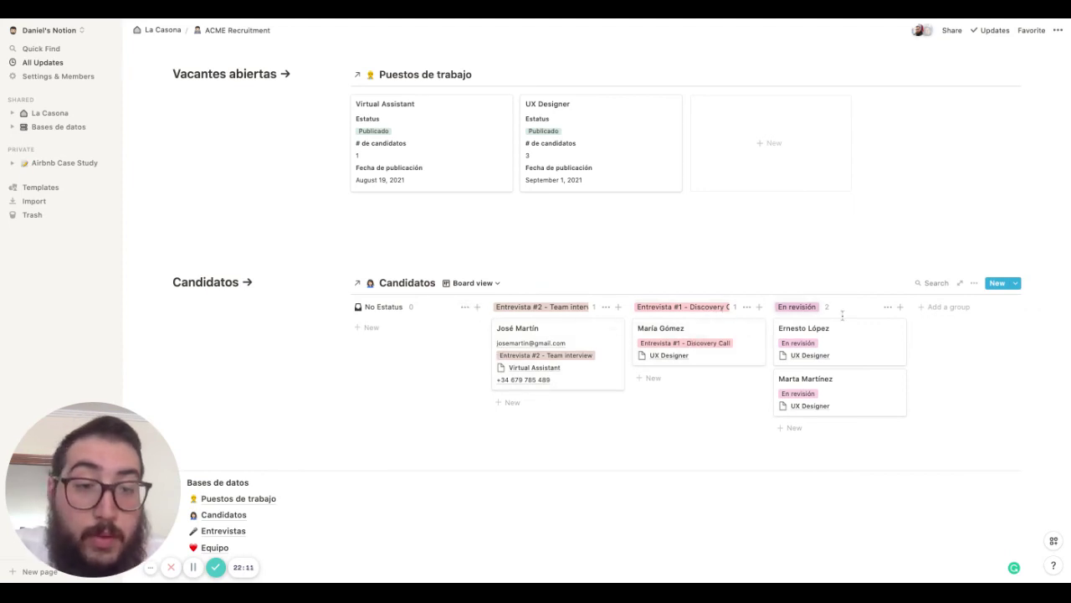
Order columns En revisión, Entrevista #1 - Discovery Call, Entrevista #2 - Team interview, undoing a stray card move
left_click_drag(799, 307, 544, 308)
left_click_drag(662, 313, 821, 314)
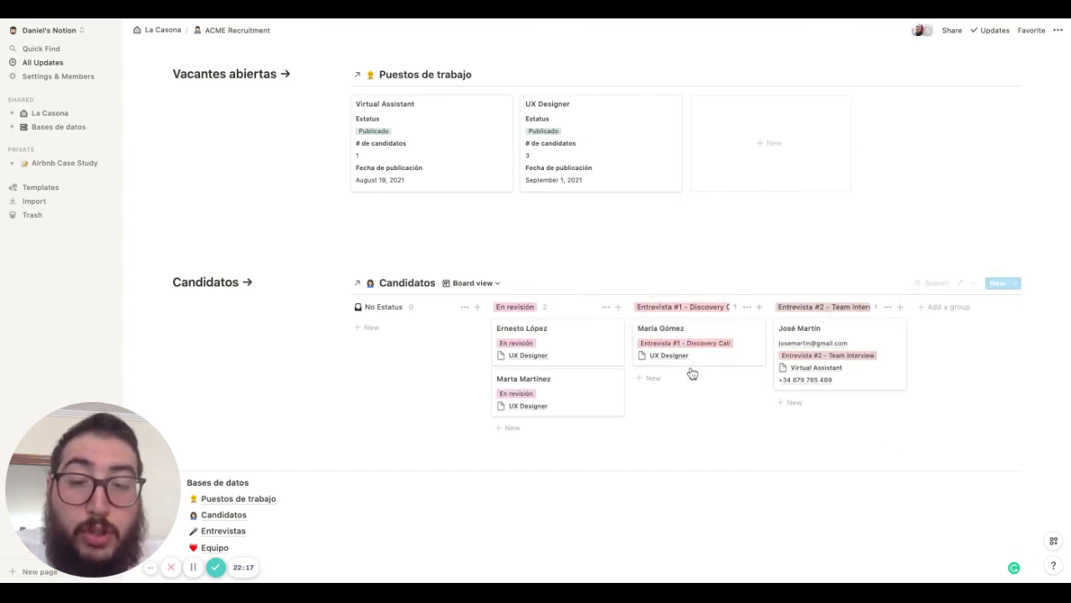
scroll(694, 371, "down", 1)
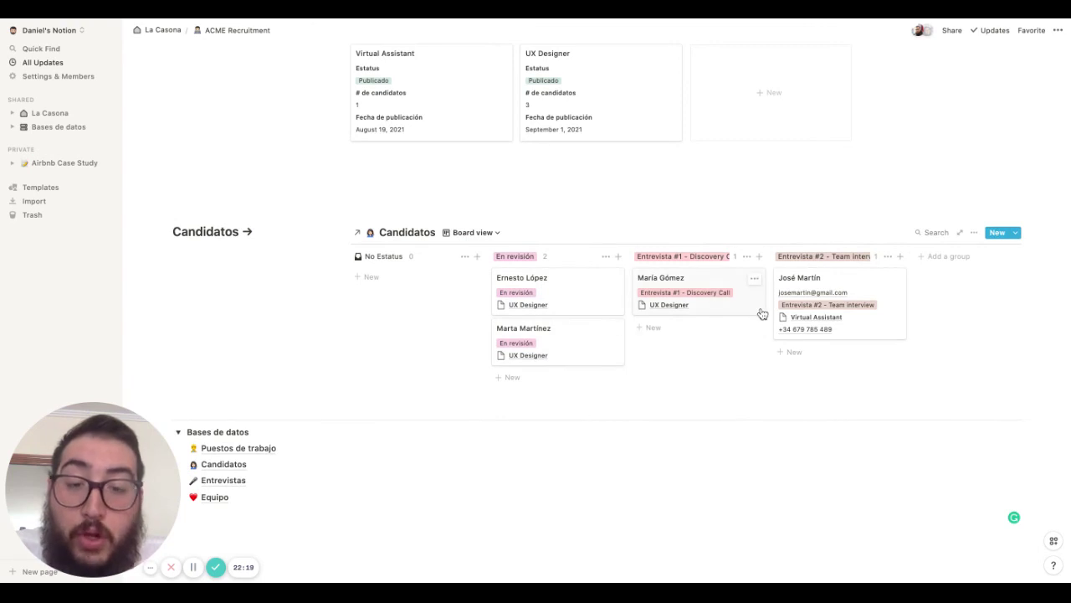
left_click_drag(553, 292, 703, 340)
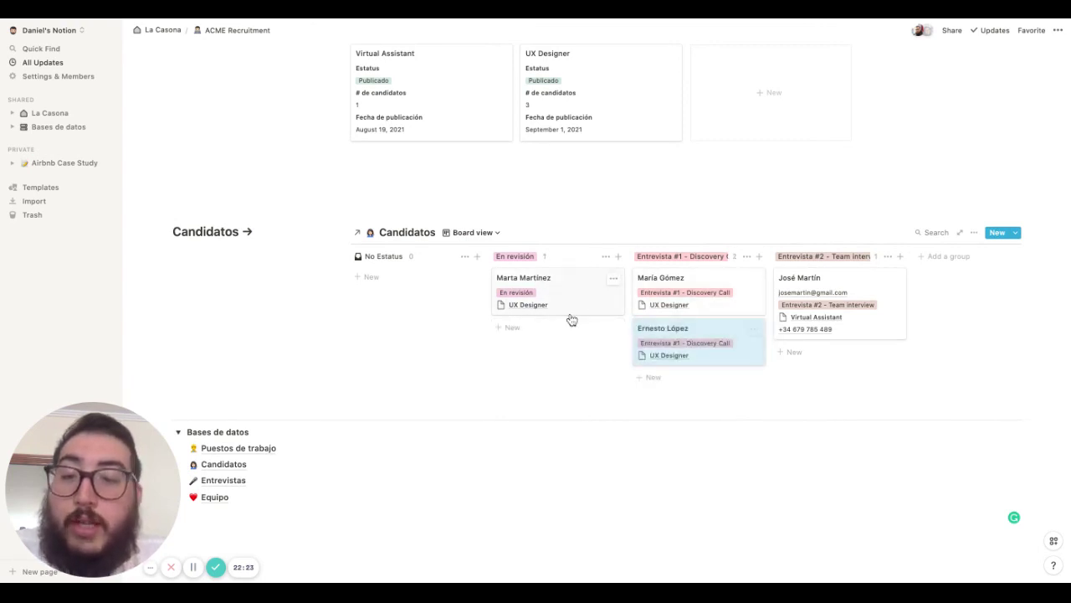
key("ctrl+z")
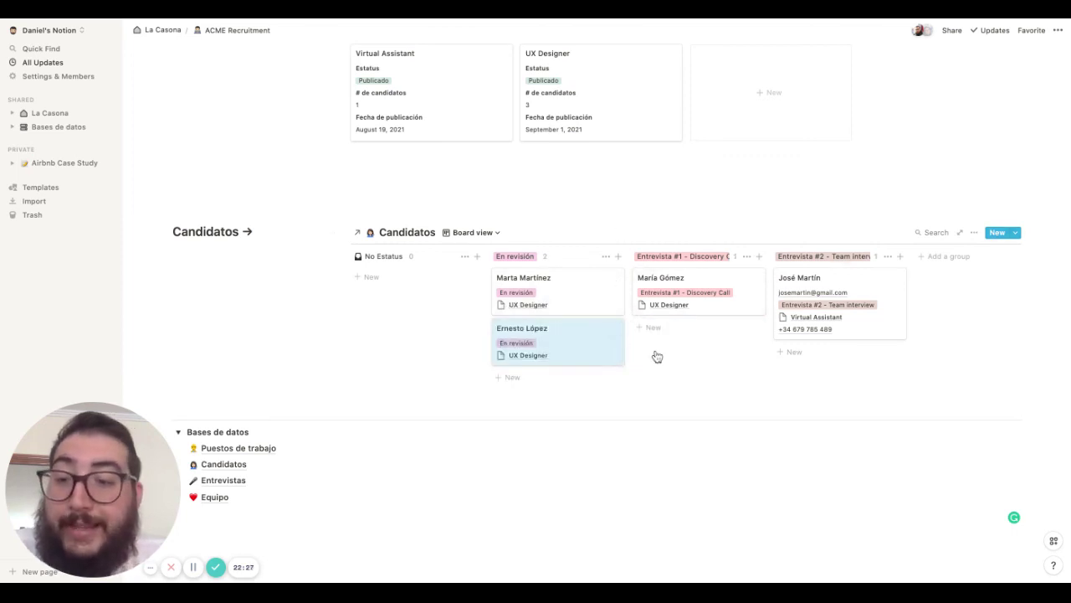
scroll(657, 356, "down", 2)
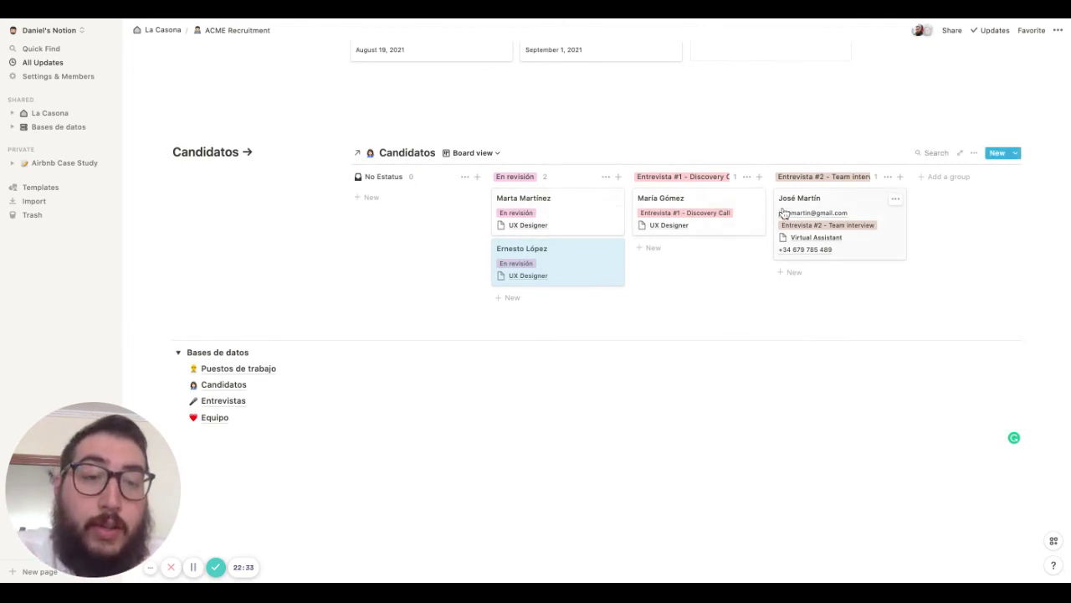
Add a '---' divider line above the Vacantes abiertas section
left_click(216, 316)
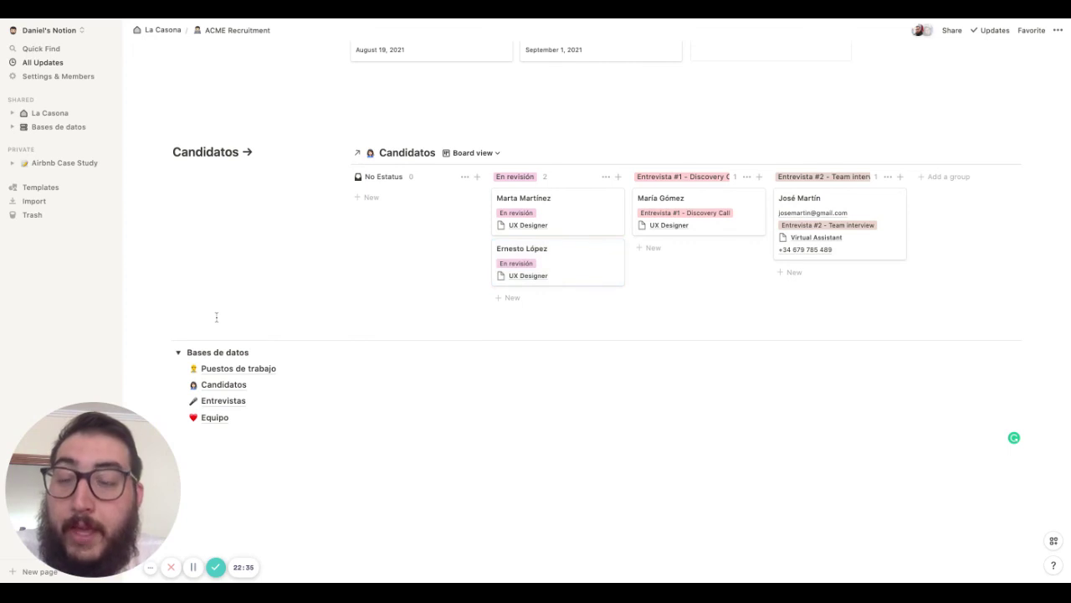
scroll(215, 315, "up", 1)
scroll(283, 192, "up", 5)
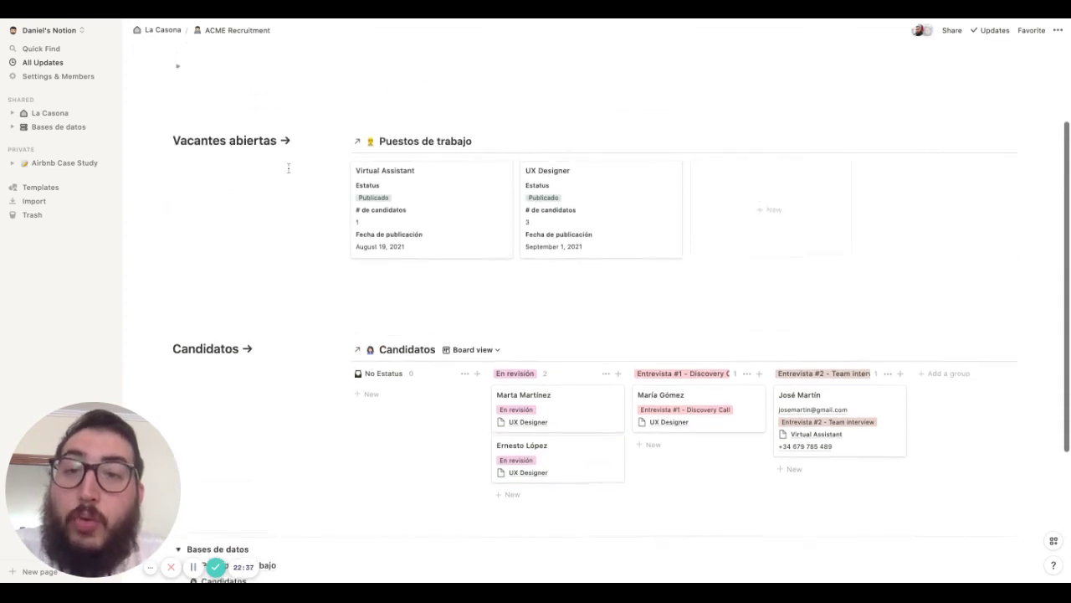
scroll(288, 168, "up", 1)
left_click(231, 128)
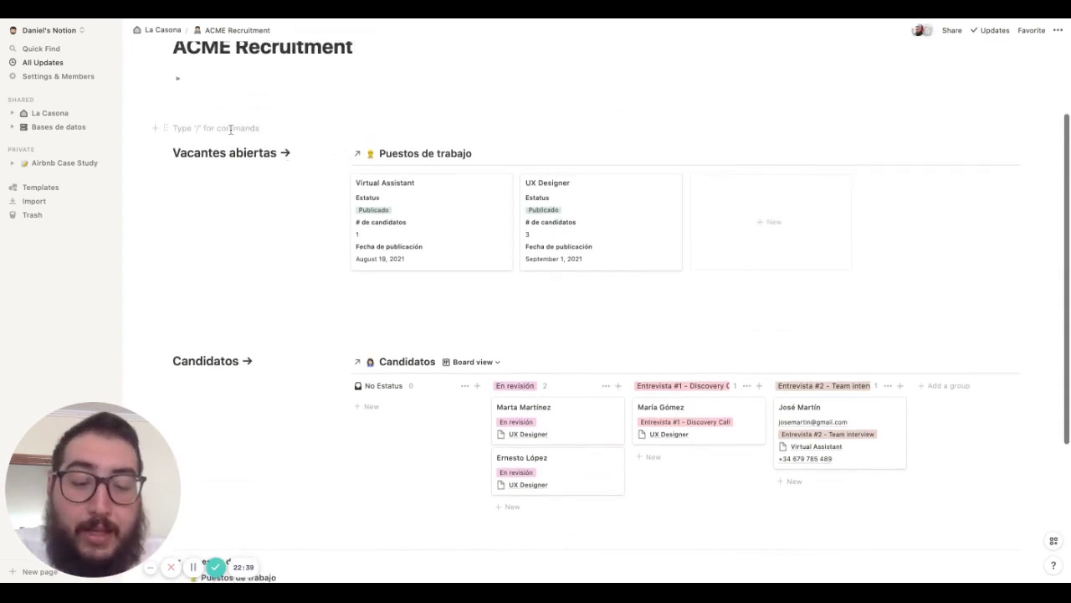
type("---")
Insert two blank spacing lines above the Bases de datos list
scroll(297, 481, "down", 2)
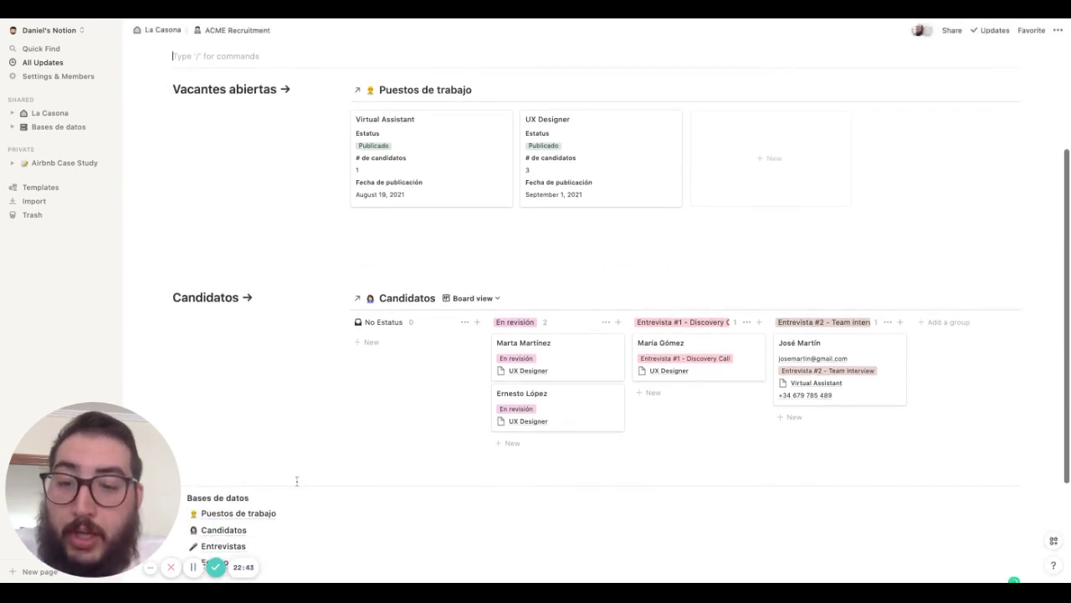
scroll(296, 485, "down", 4)
left_click(230, 475)
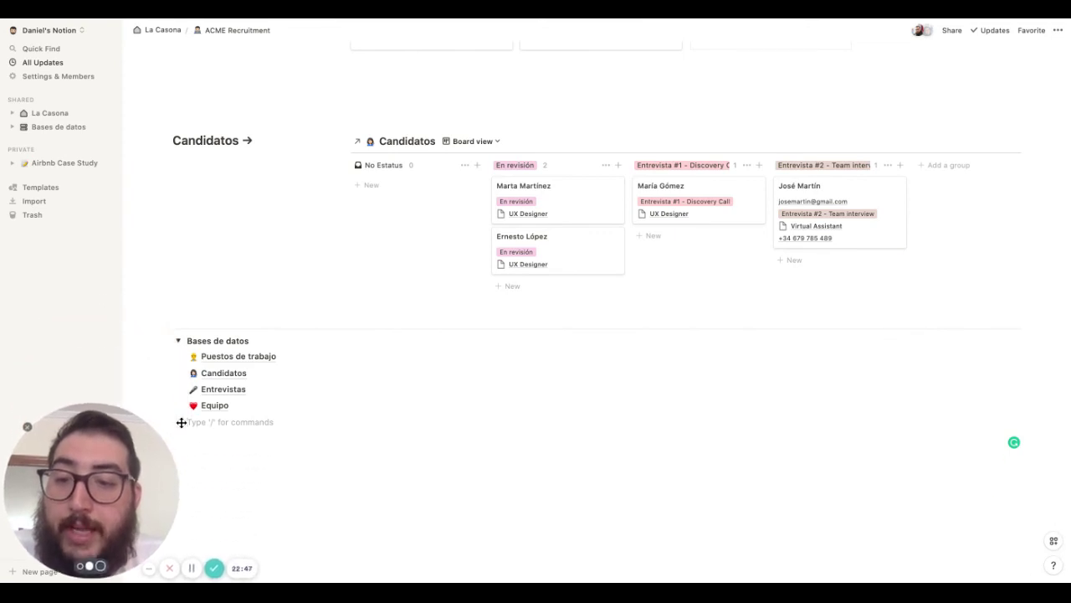
left_click_drag(179, 424, 247, 323)
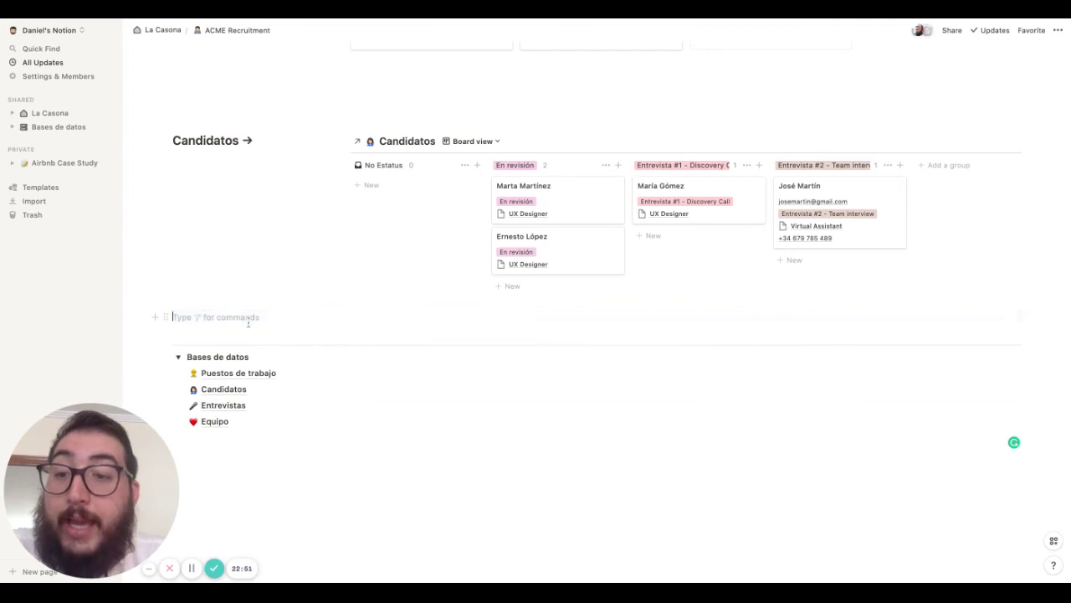
key("Return")
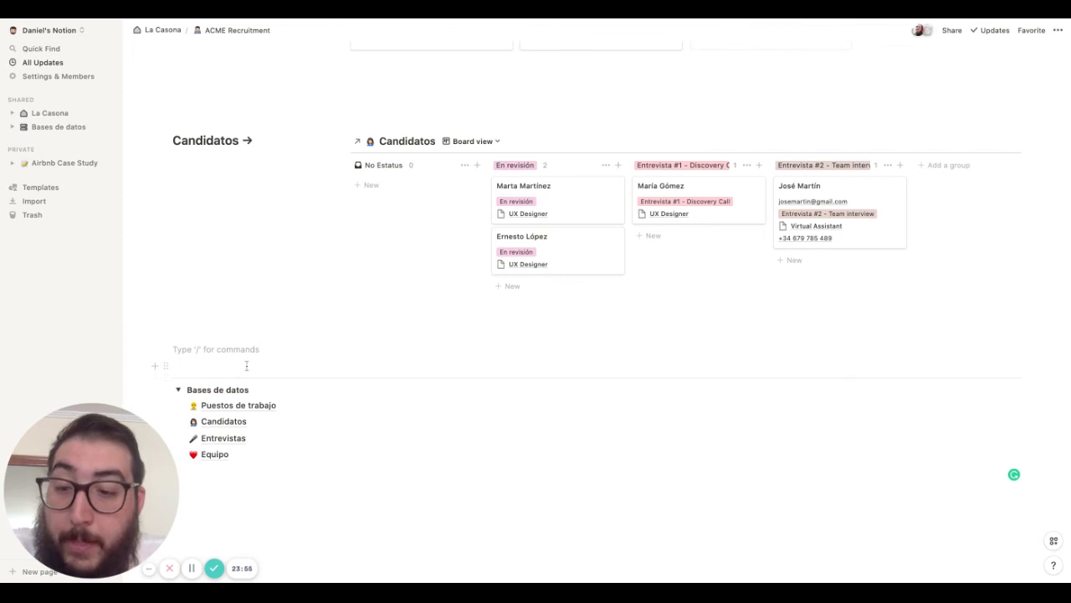
Collapse the Bases de datos toggle, then open the 'Emociónate por la misión, quédate por el equipo' child page
left_click(178, 390)
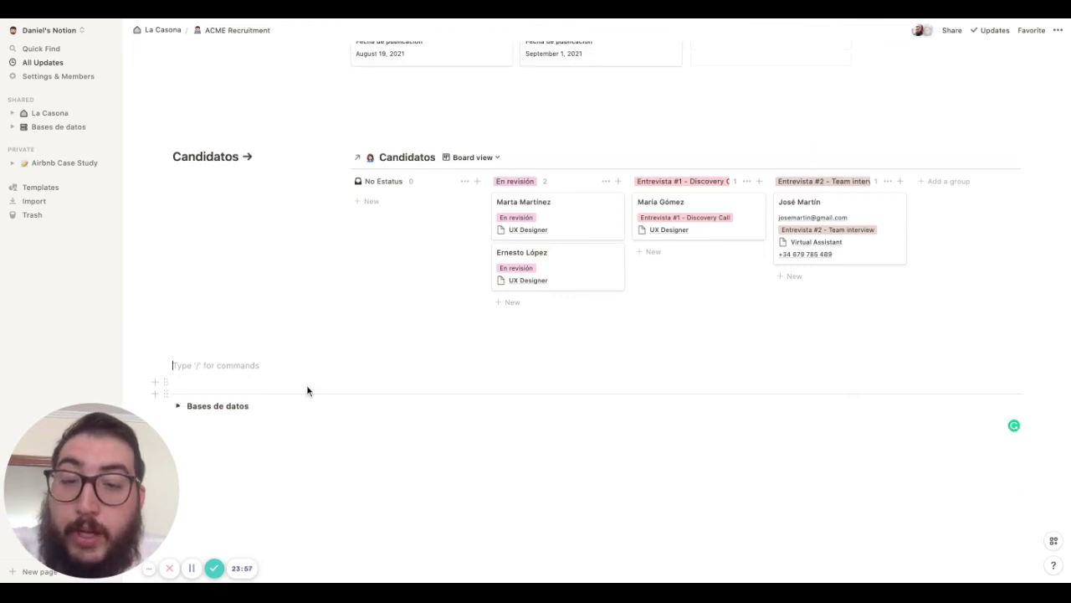
key("Return")
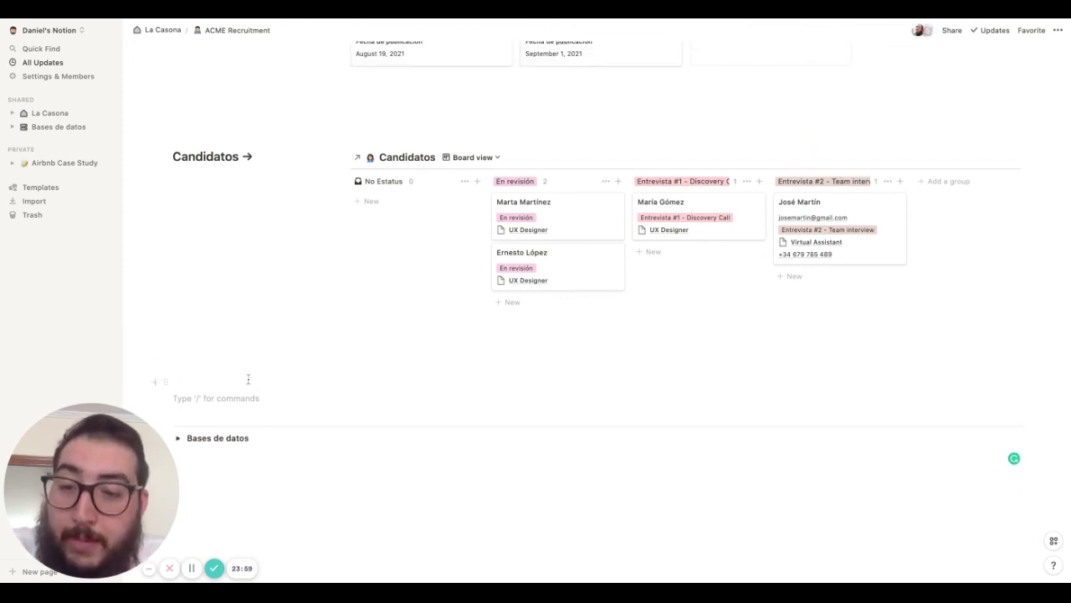
scroll(242, 375, "up", 3)
scroll(248, 379, "up", 2)
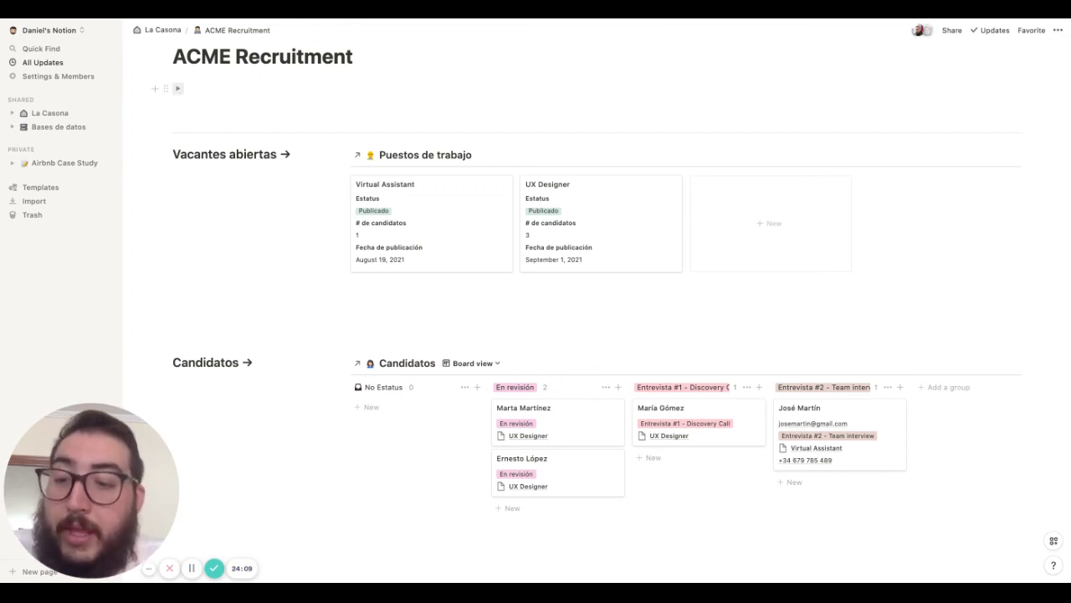
left_click(177, 88)
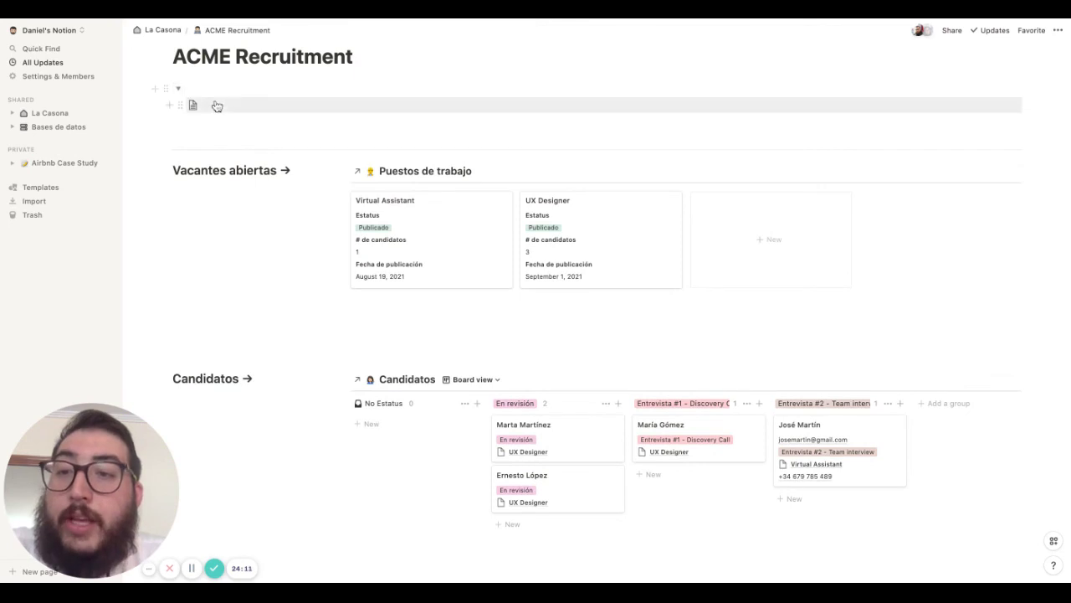
left_click(209, 110)
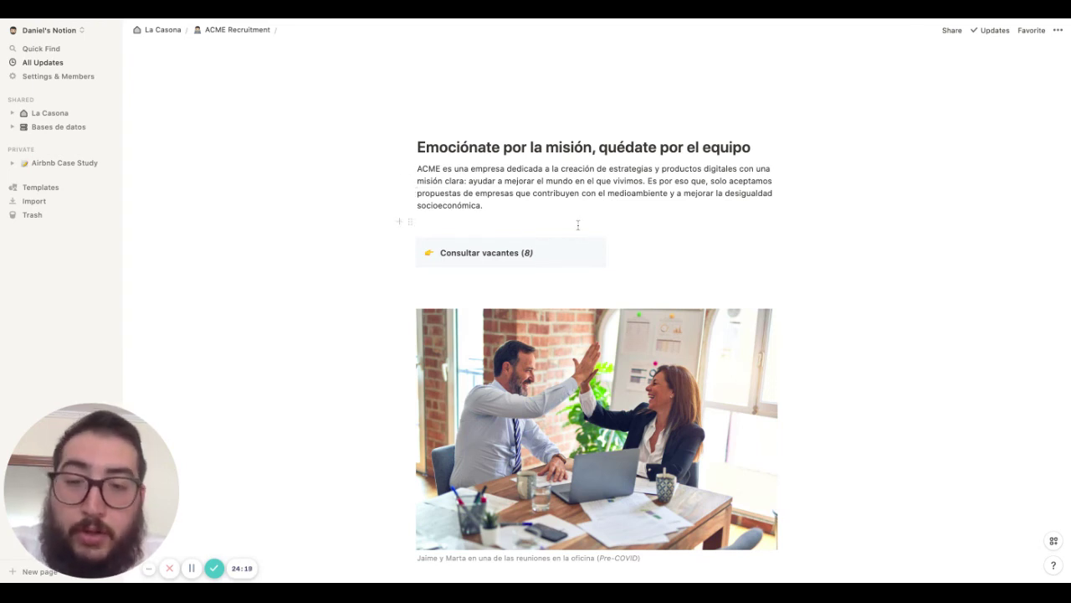
scroll(579, 206, "down", 1)
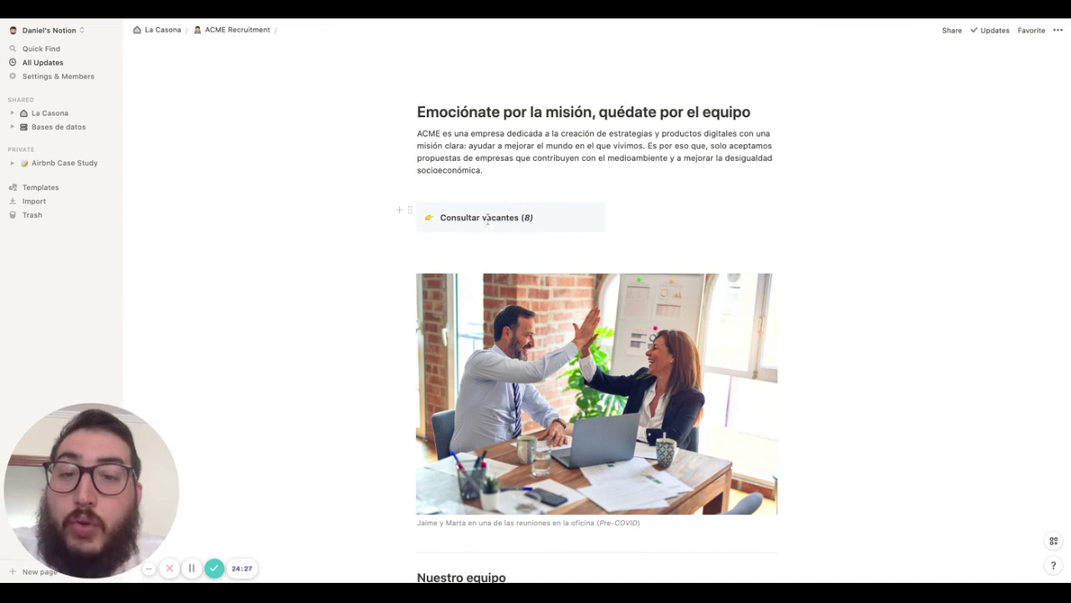
scroll(502, 216, "down", 3)
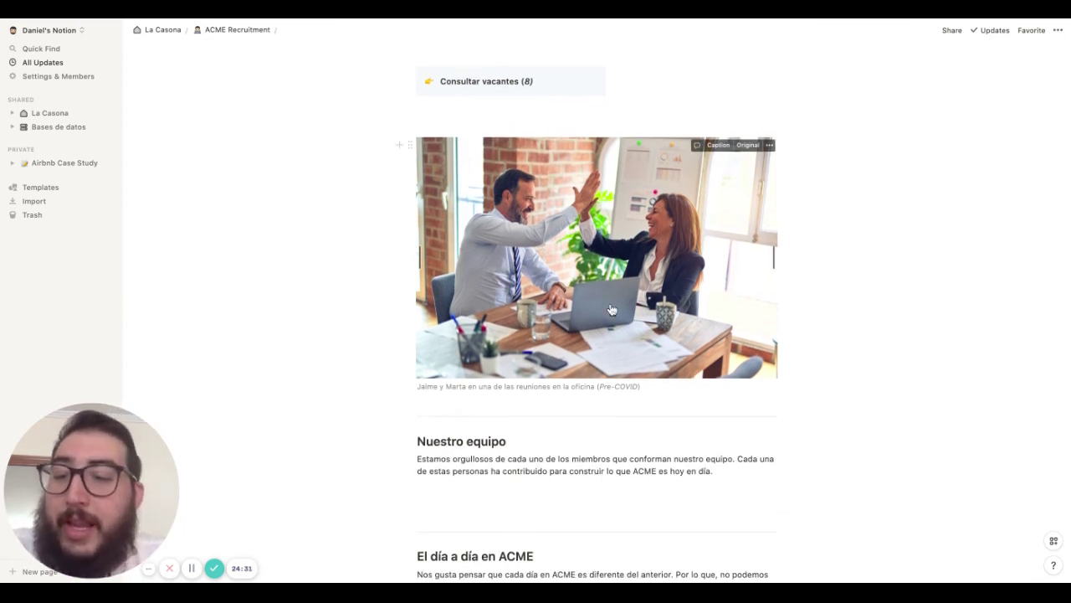
Insert a linked Equipo database under Nuestro equipo and add a Gallery view
scroll(610, 310, "down", 5)
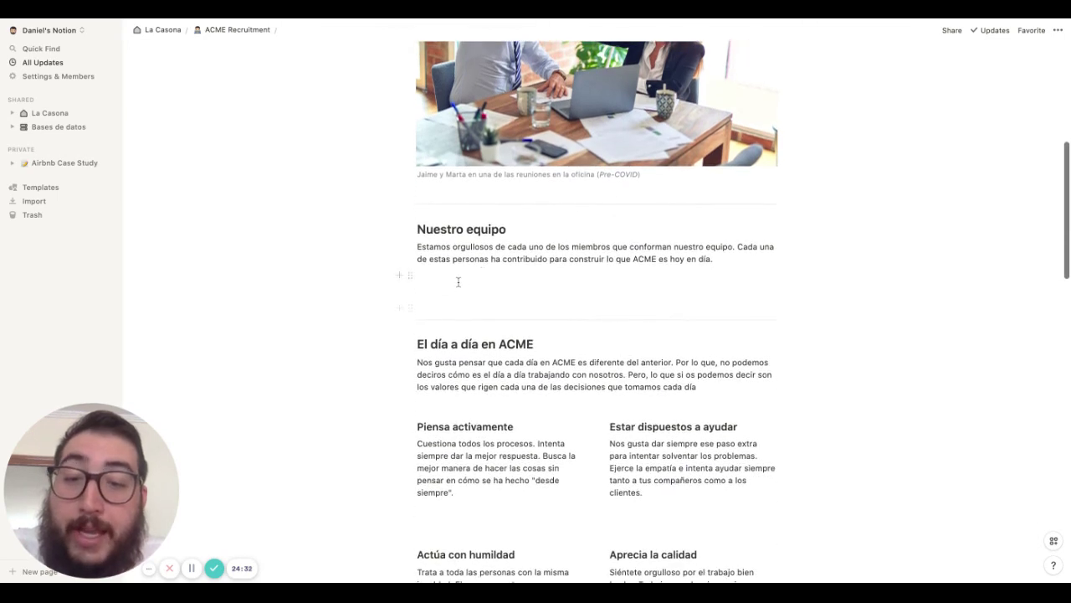
left_click(459, 282)
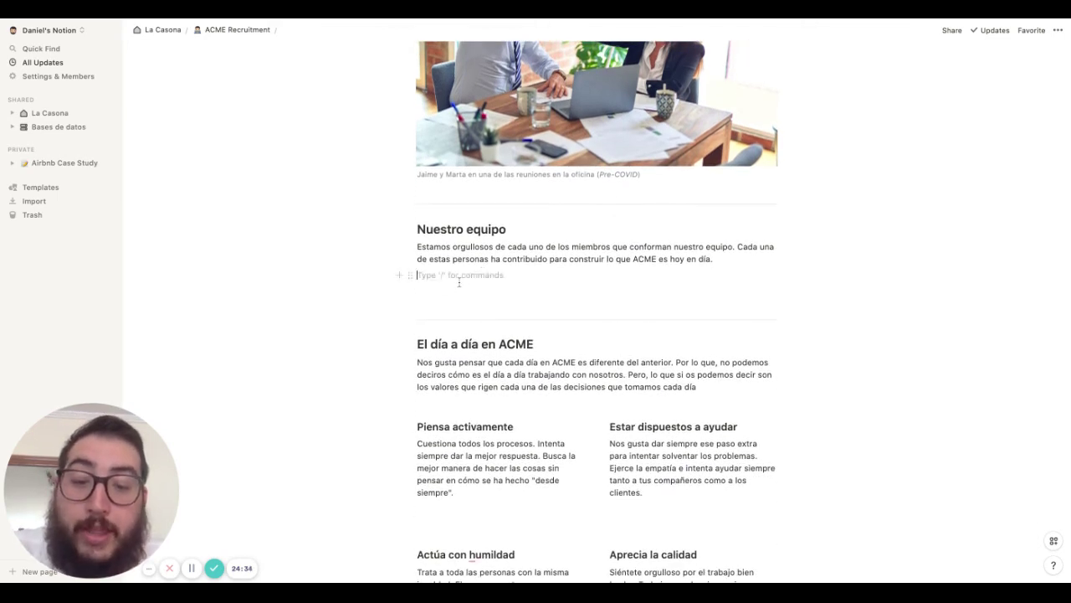
key("Return")
type("/linked")
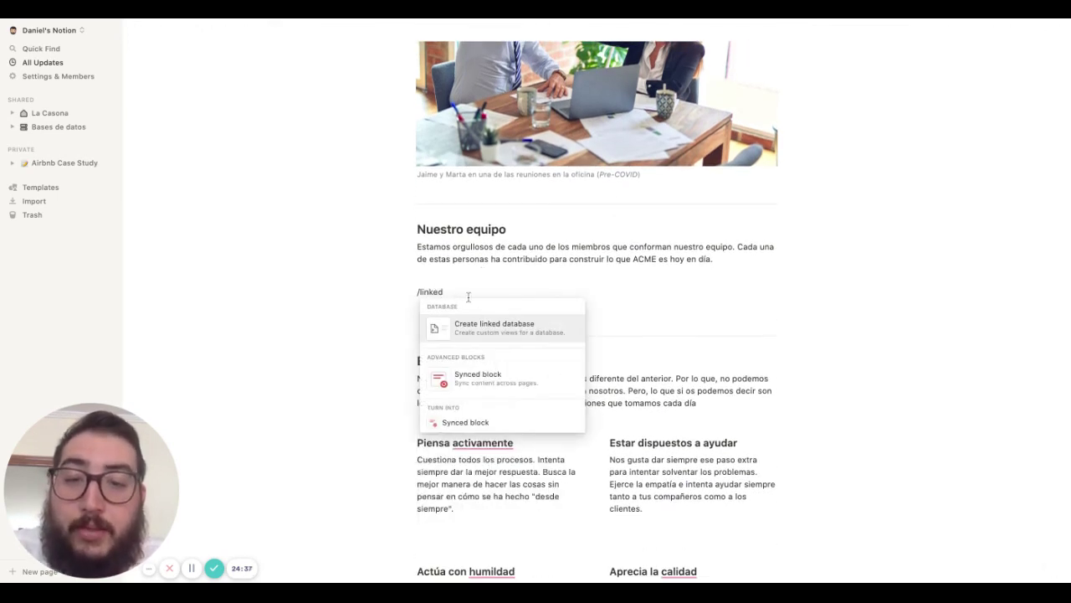
left_click(479, 326)
type("E")
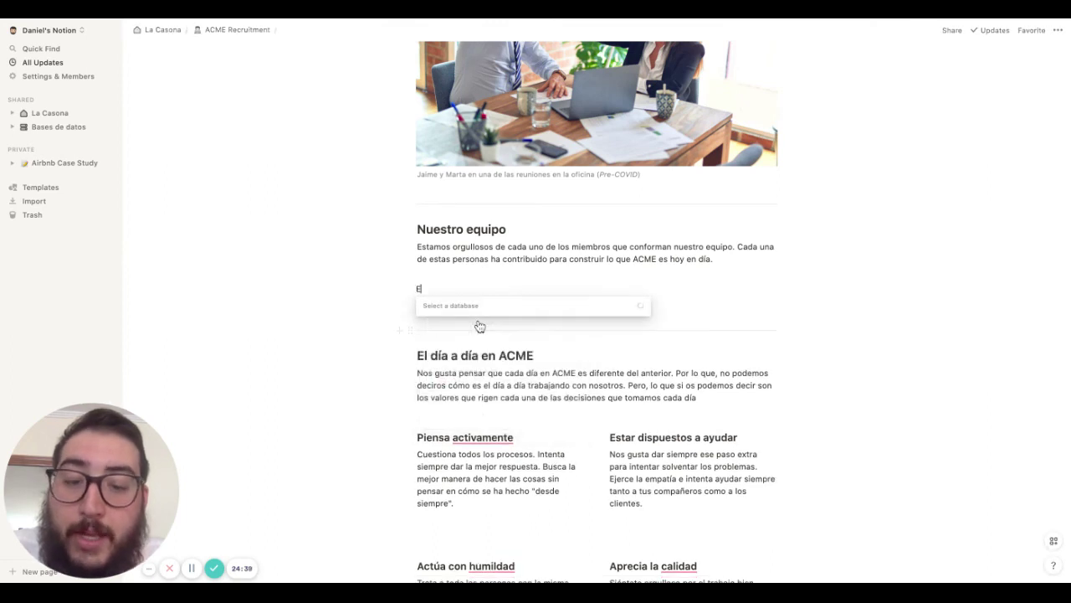
type("quipo")
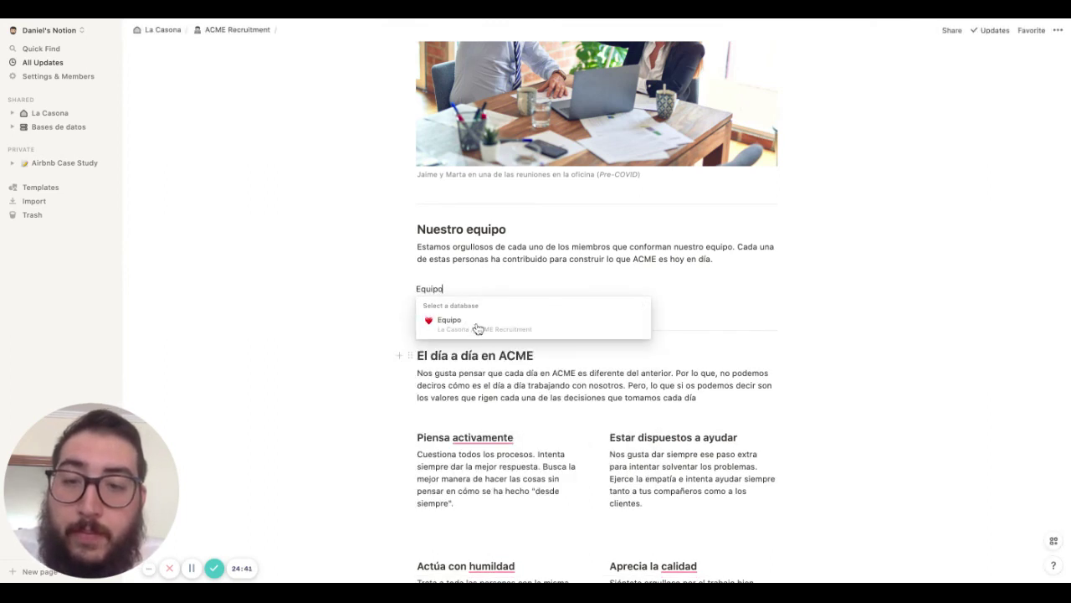
left_click(477, 326)
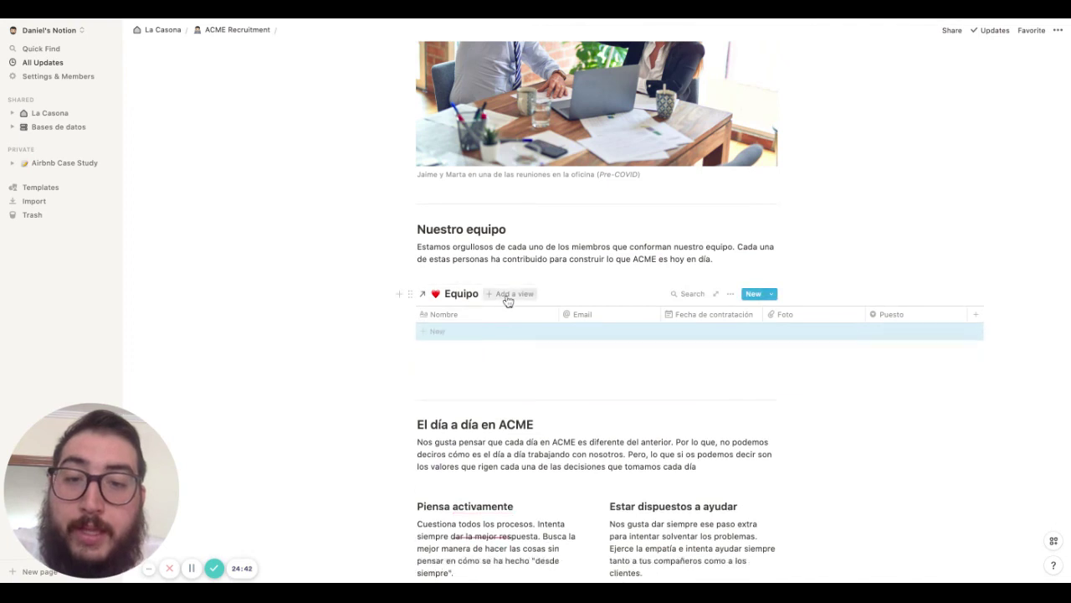
left_click(508, 295)
left_click(485, 496)
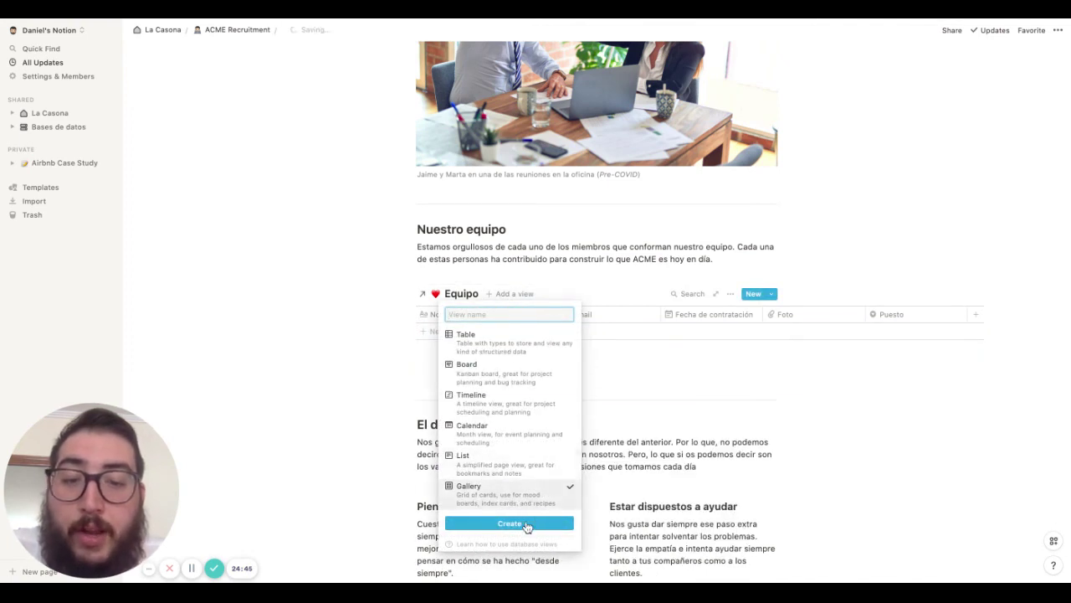
left_click(525, 523)
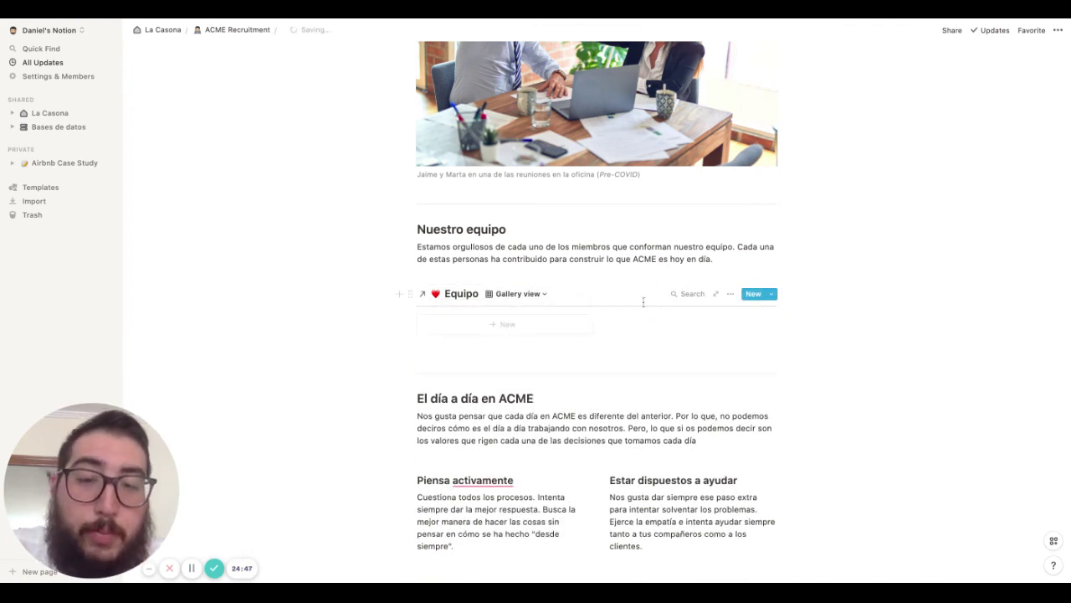
Delete the Equipo database's Table view
left_click(536, 295)
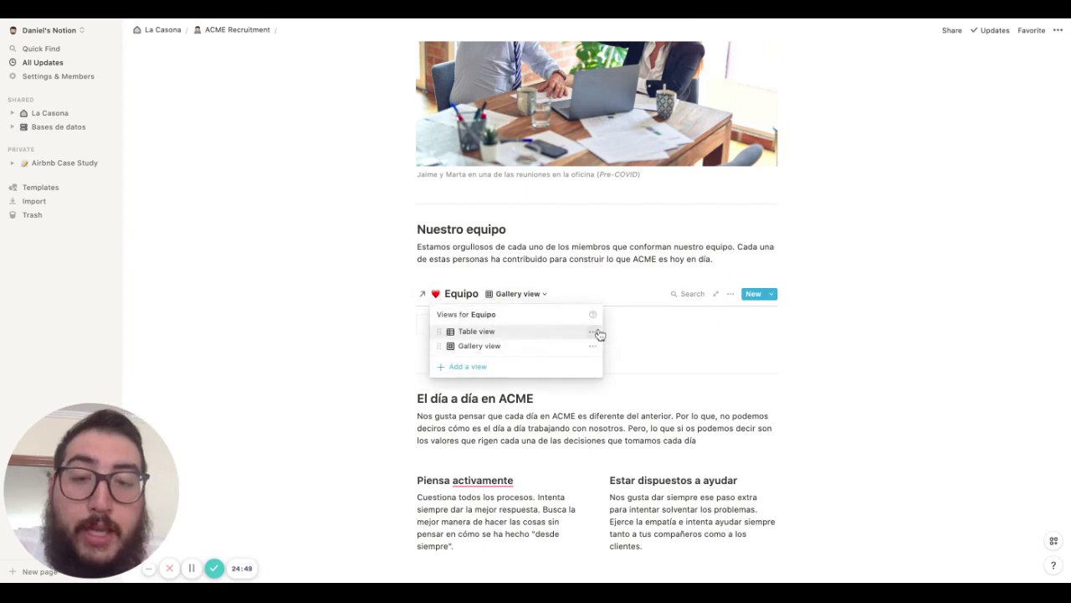
left_click(600, 332)
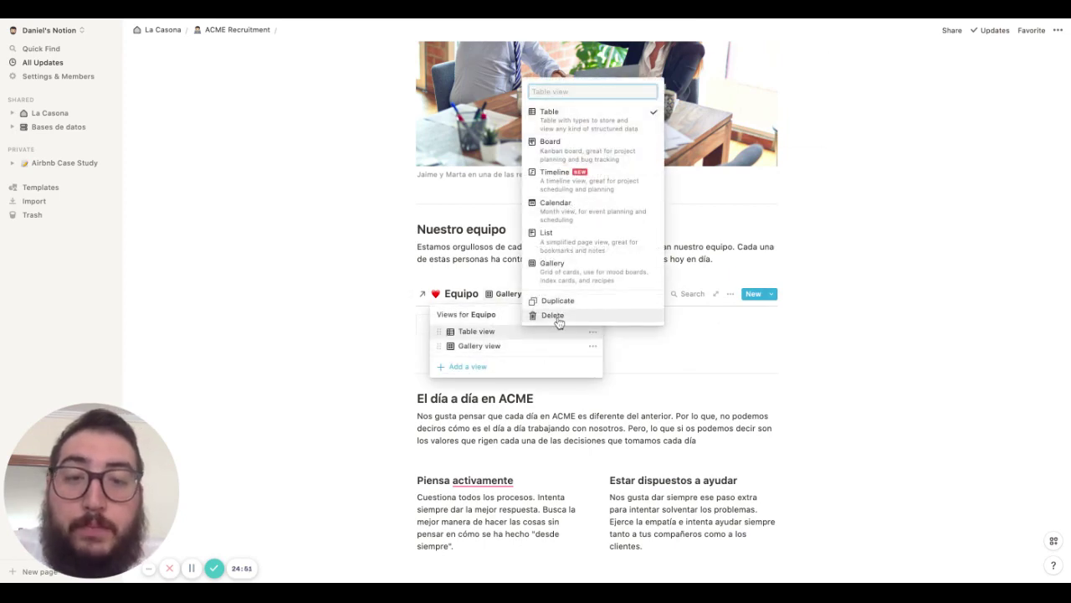
left_click(554, 315)
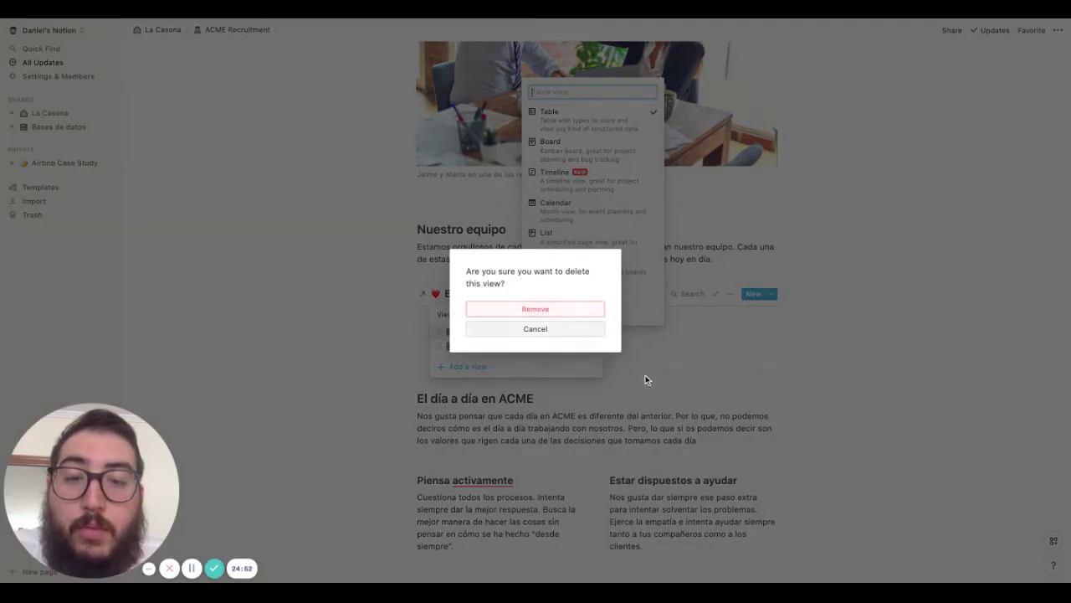
left_click(573, 311)
Insert a linked Puestos de trabajo database under the Nuestras vacantes paragraph with a Gallery view
scroll(652, 409, "down", 10)
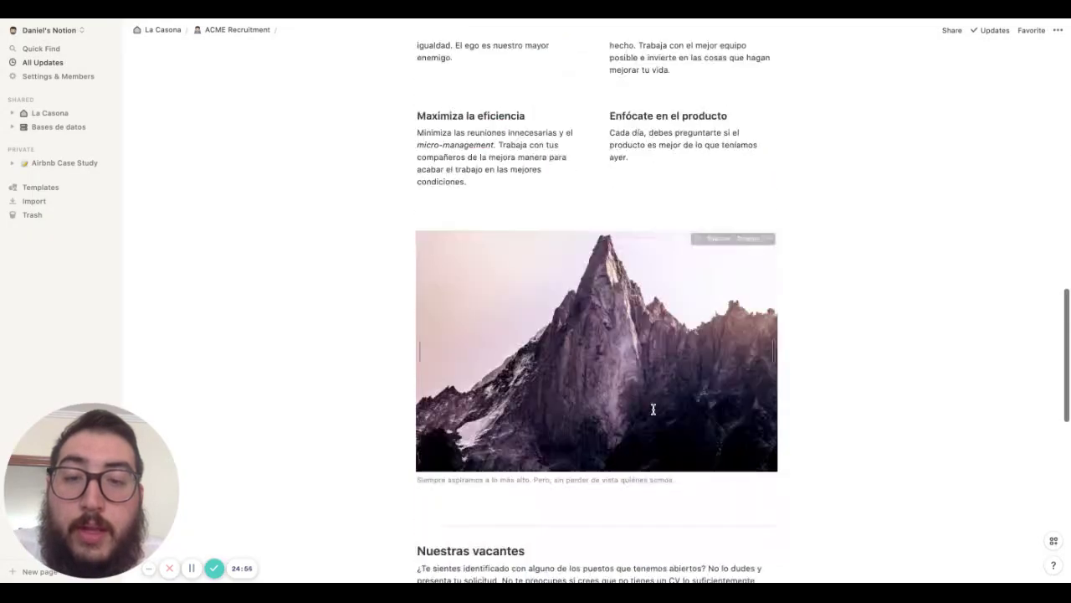
scroll(653, 409, "up", 6)
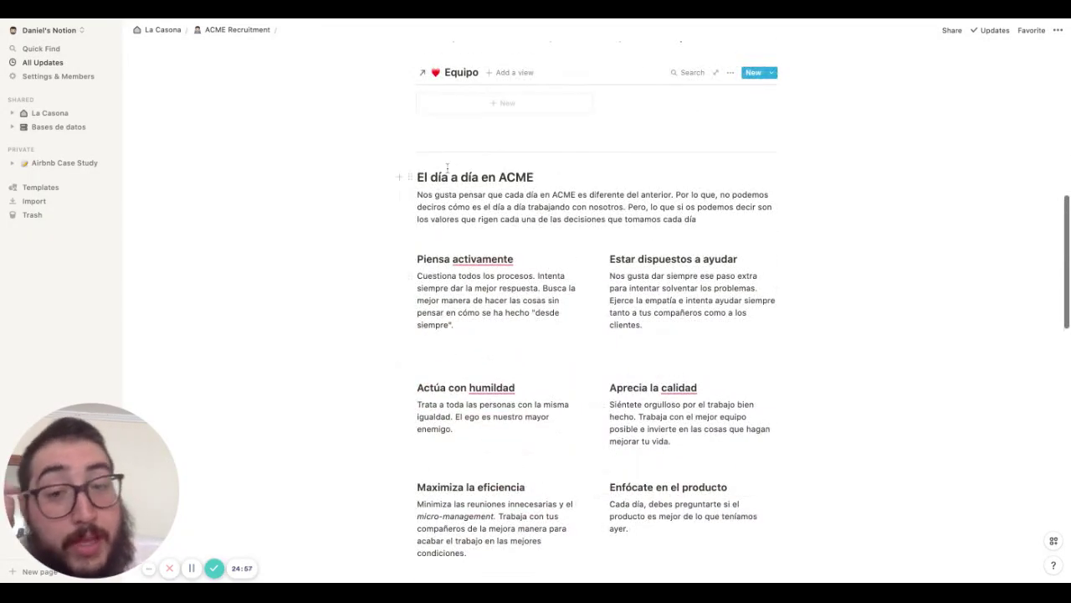
scroll(524, 284, "down", 5)
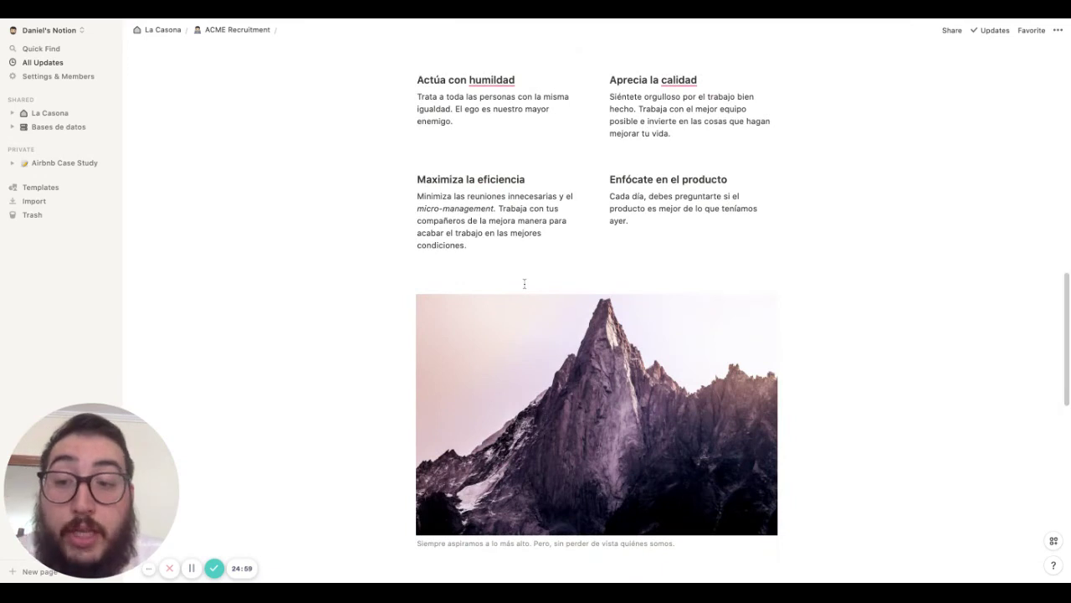
scroll(524, 284, "down", 5)
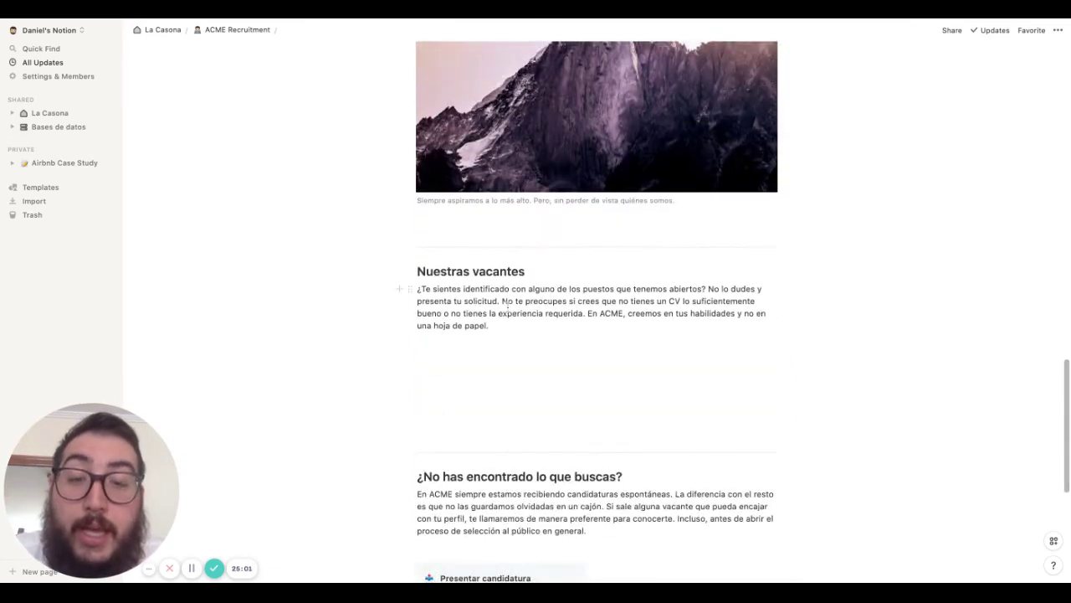
left_click(471, 356)
type("/linked")
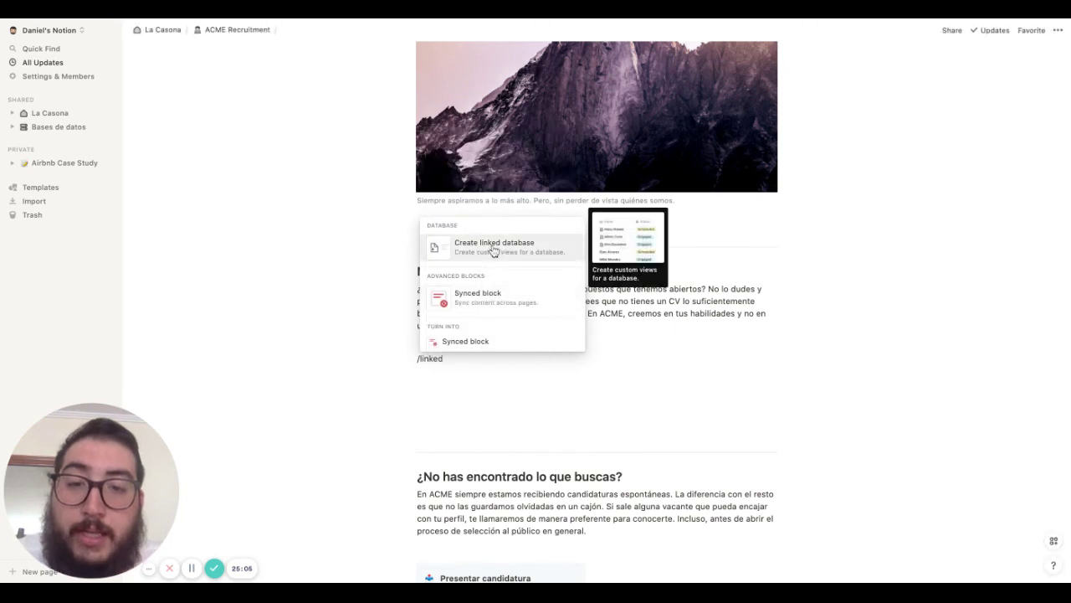
left_click(493, 246)
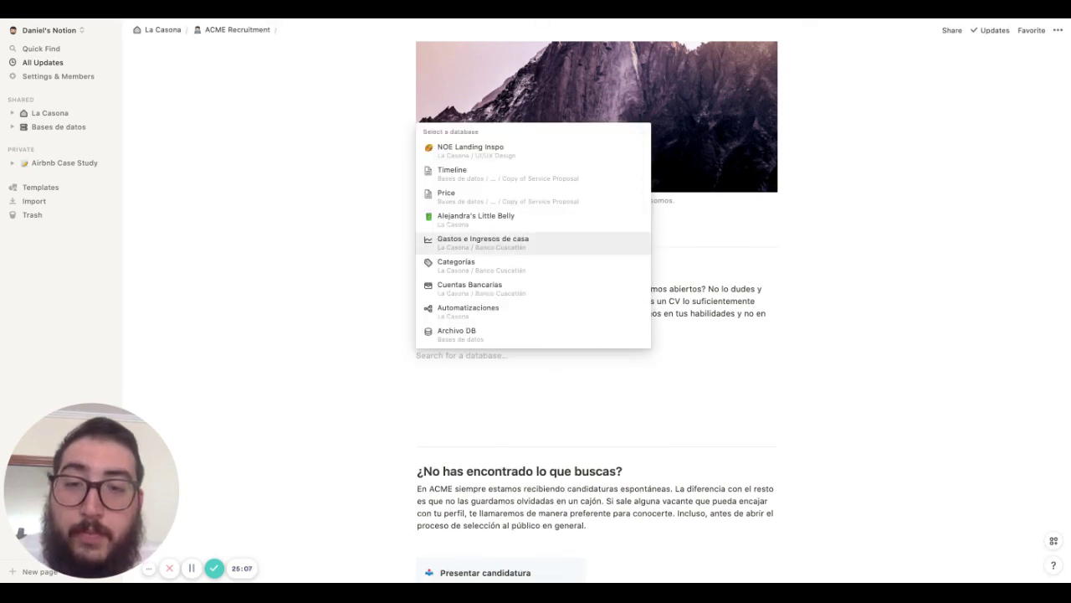
type("Puestos")
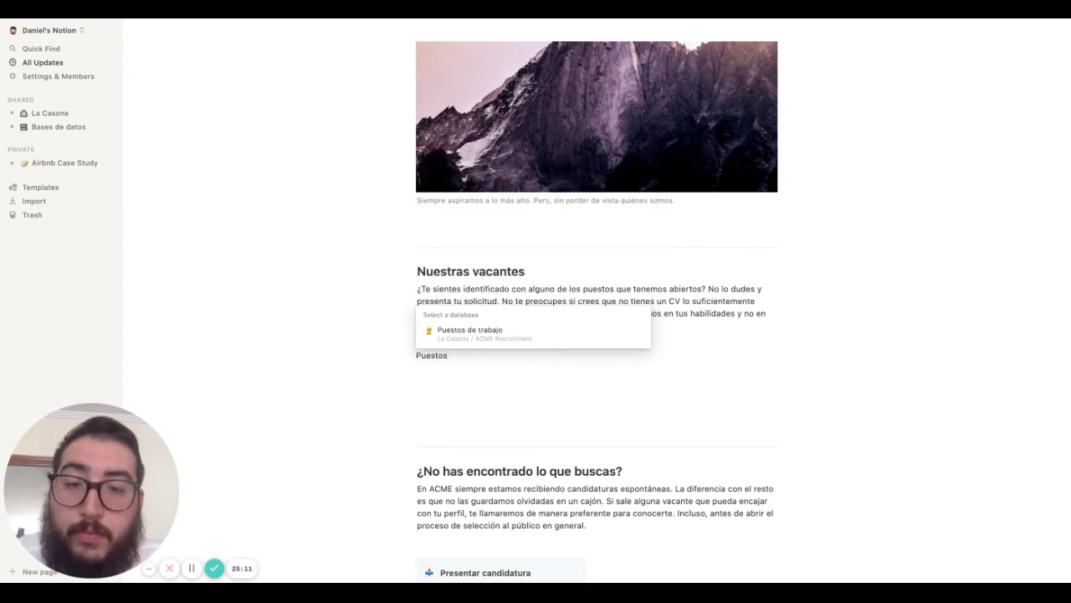
left_click(466, 333)
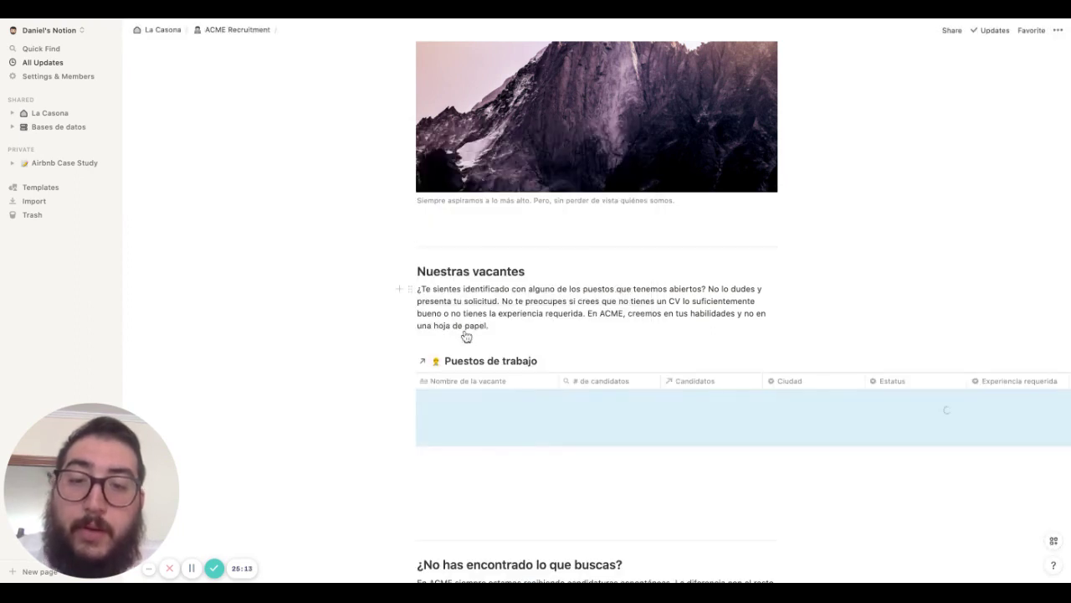
left_click(570, 360)
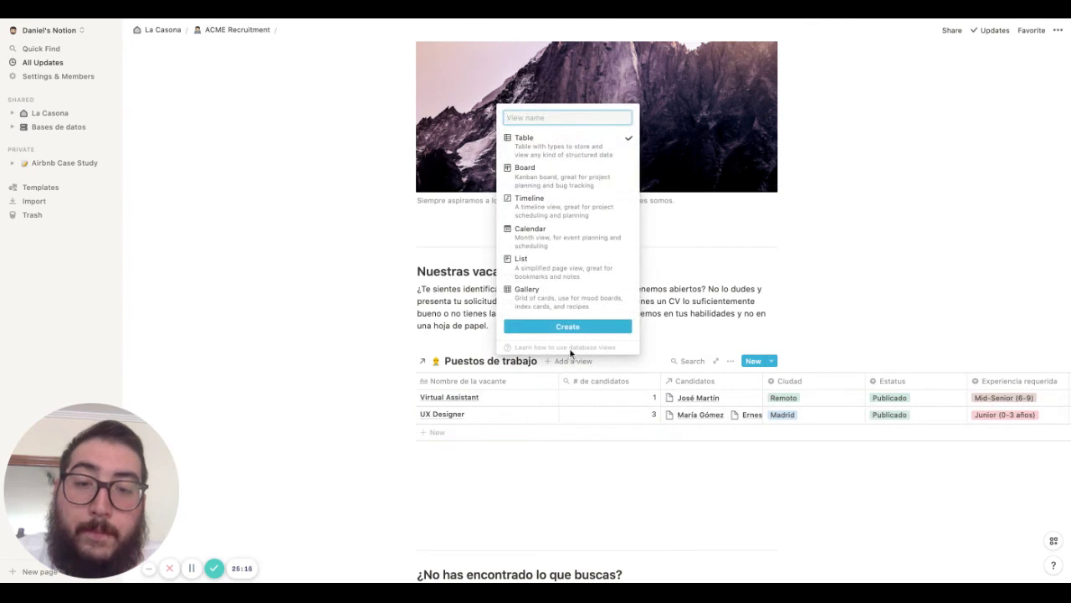
left_click(564, 301)
left_click(567, 327)
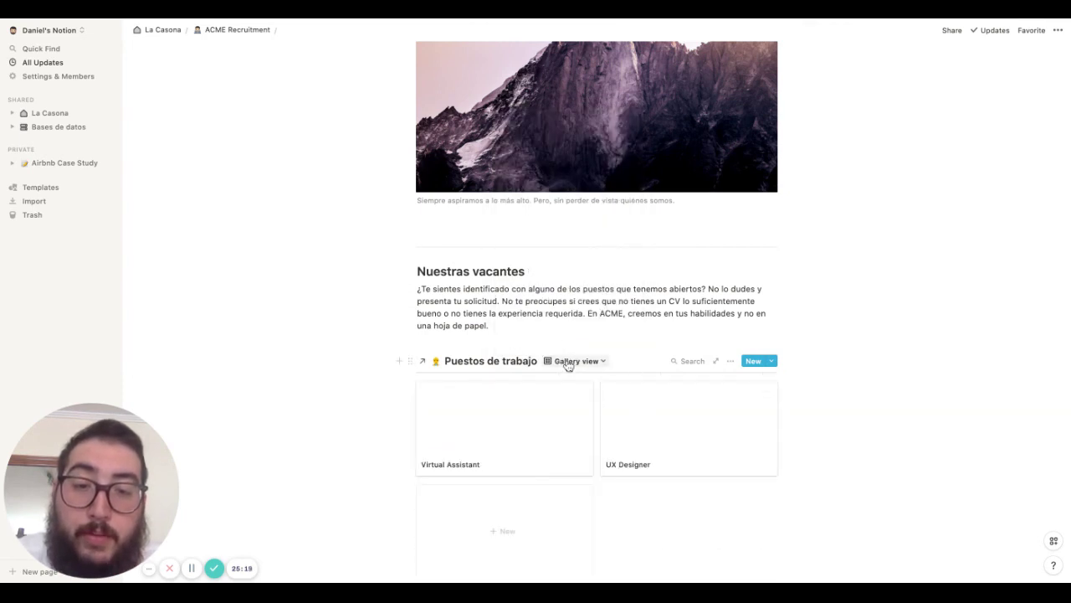
Set the gallery's card preview to None
left_click(730, 361)
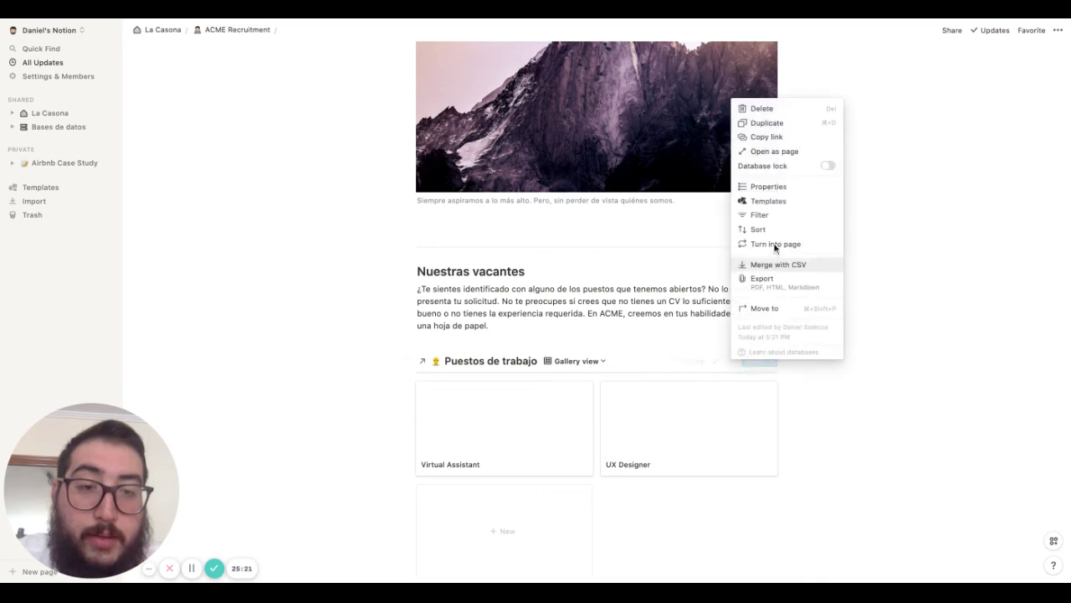
left_click(768, 187)
left_click(733, 127)
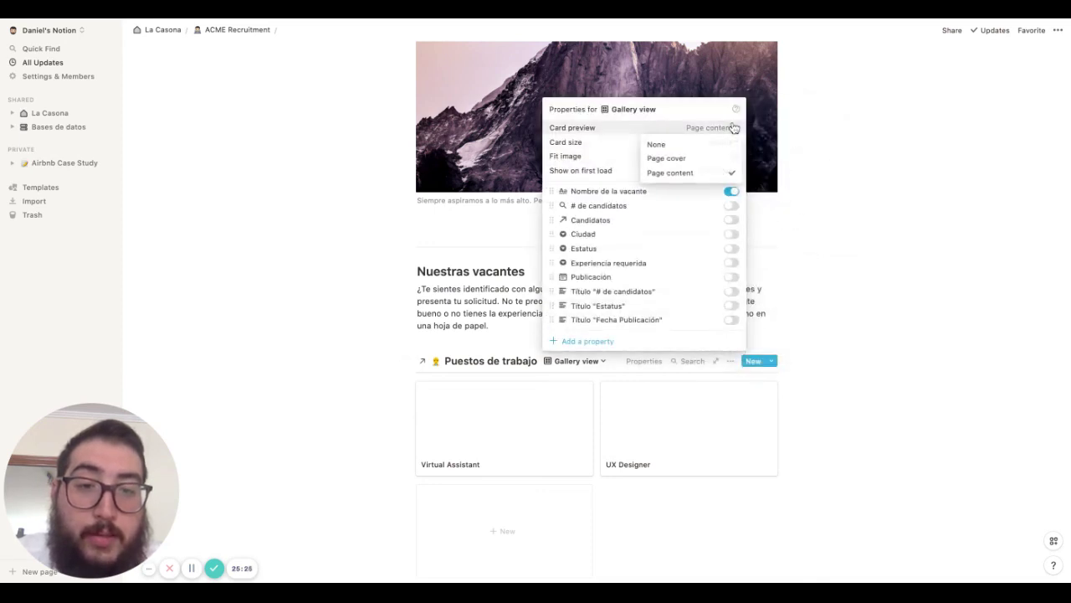
left_click(694, 145)
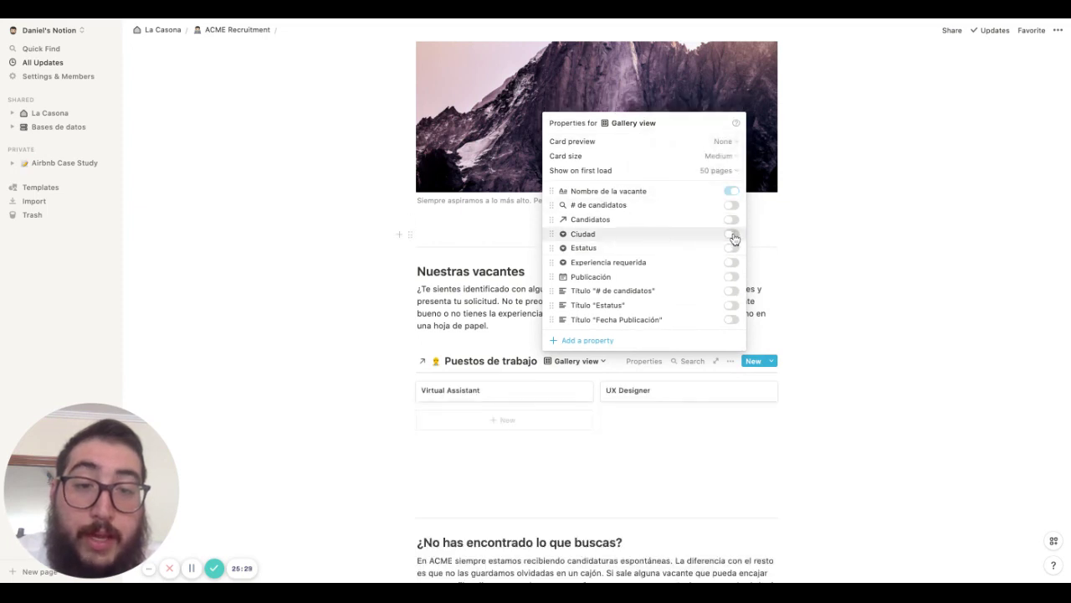
Show Ciudad, Estatus, Fecha de publicación and Experiencia requerida on the job cards
left_click(731, 234)
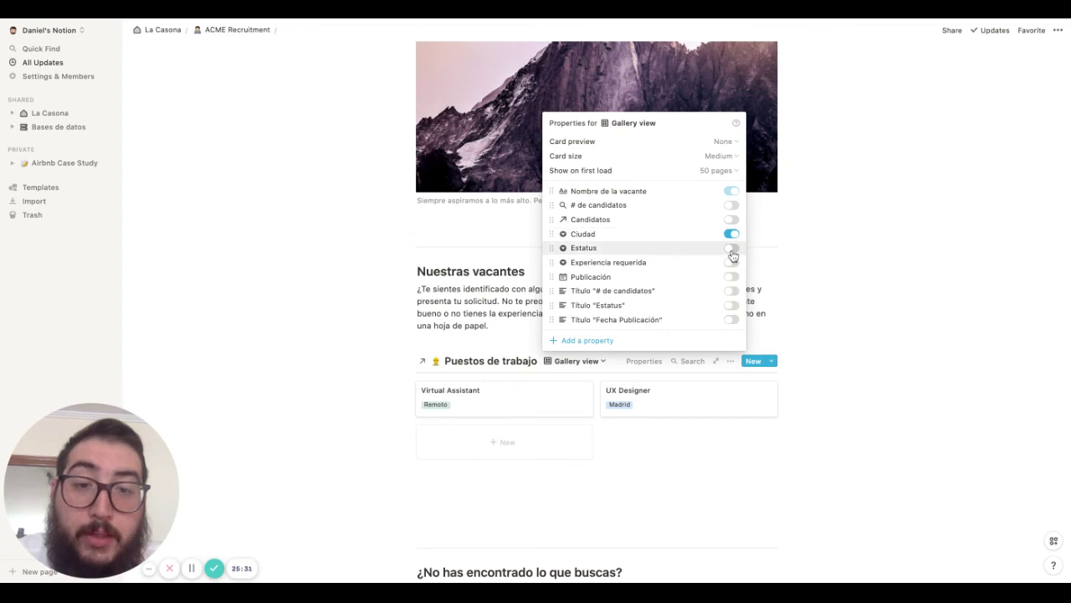
left_click(732, 249)
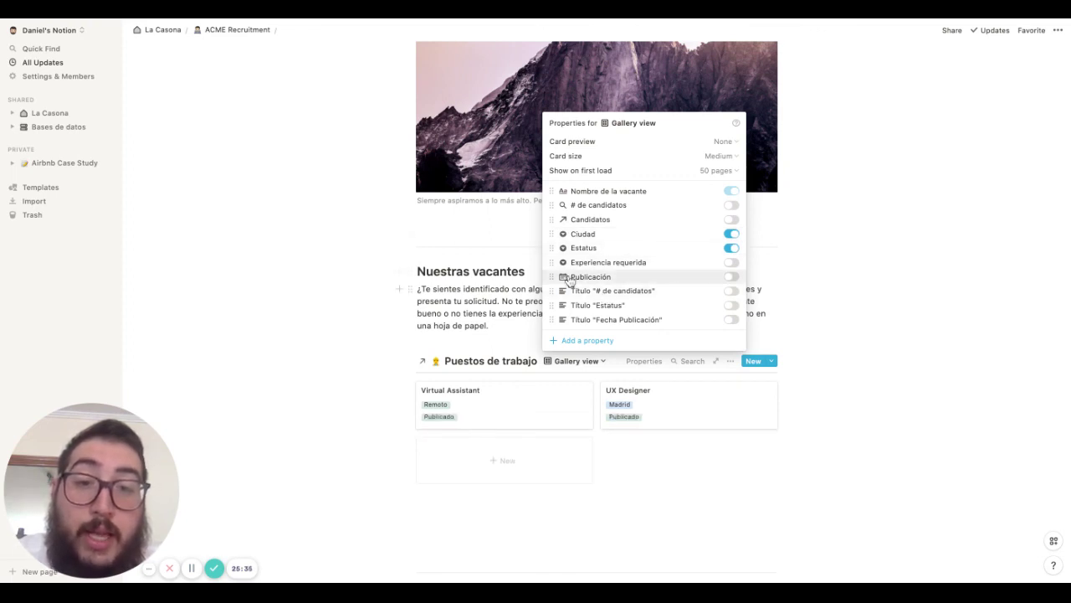
left_click_drag(551, 276, 552, 219)
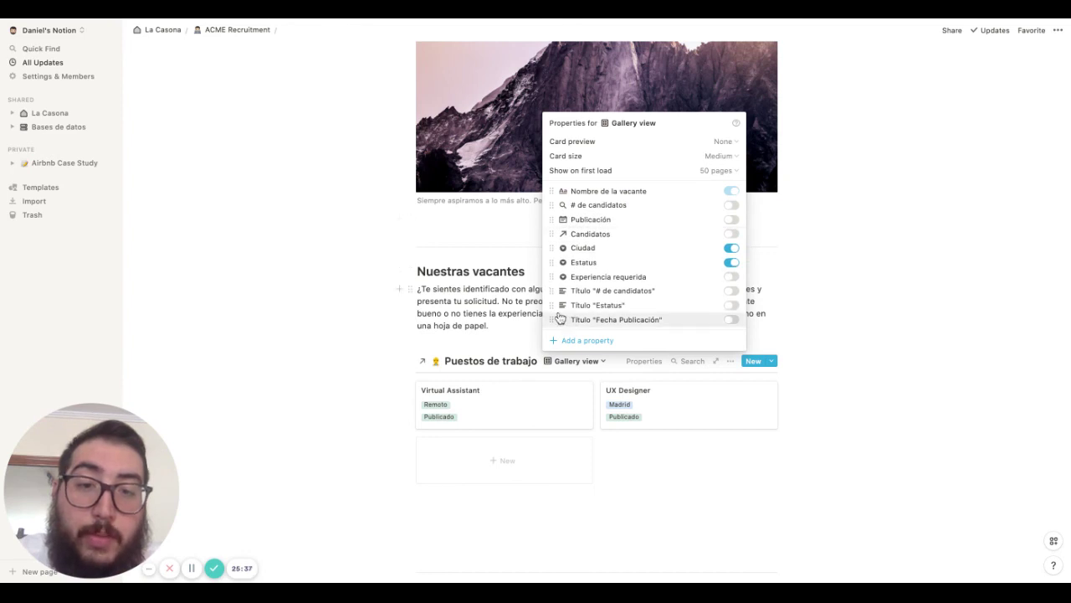
left_click_drag(552, 319, 552, 226)
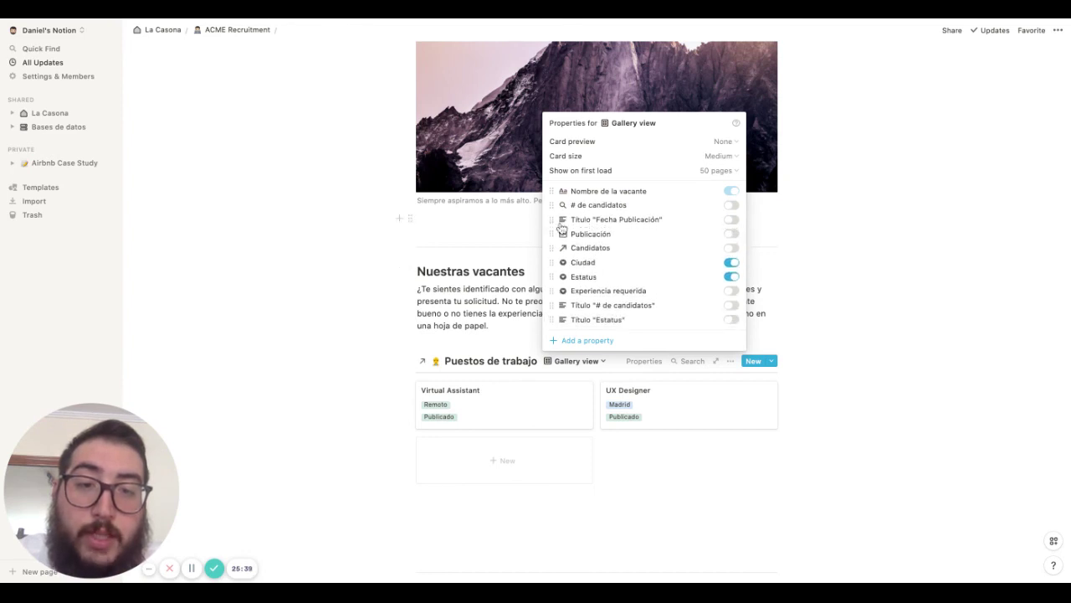
left_click(732, 219)
left_click(733, 234)
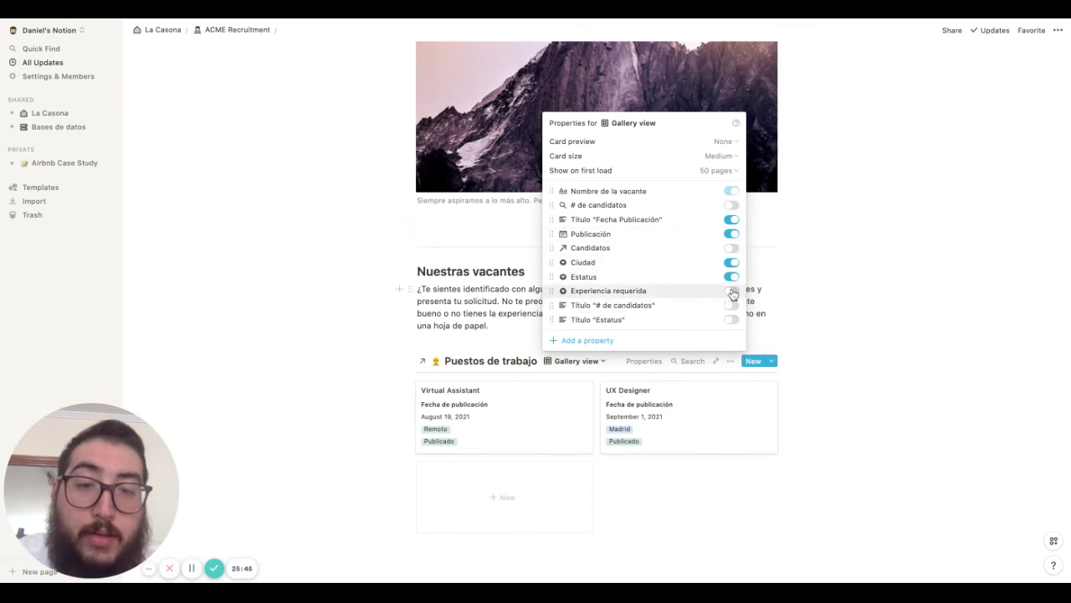
left_click(732, 293)
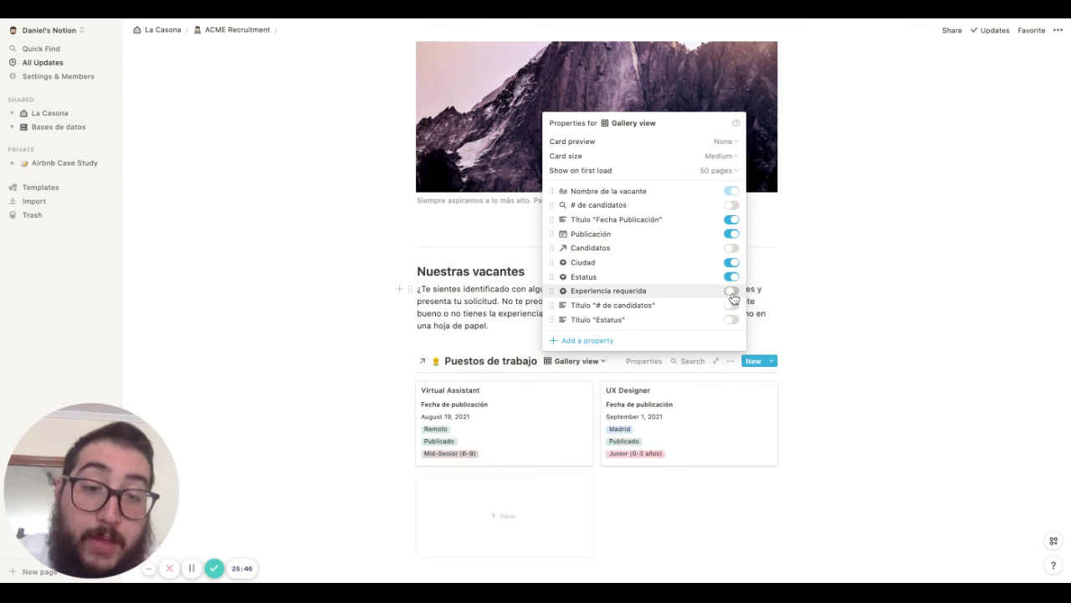
left_click(730, 471)
Move the Gallery view above the Table view so it is the default
scroll(712, 393, "down", 2)
left_click(577, 276)
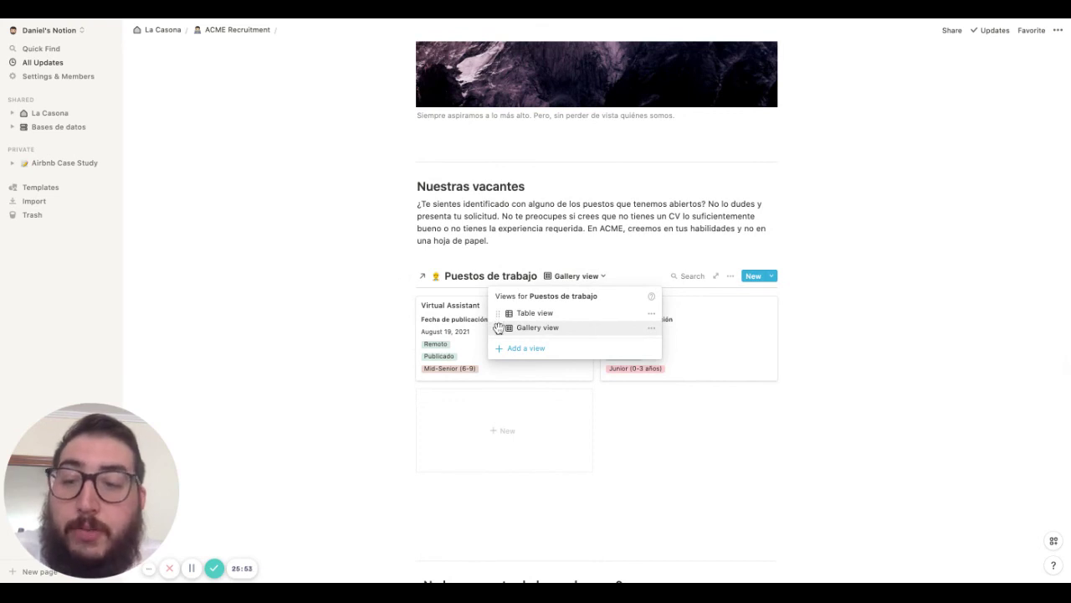
left_click_drag(499, 327, 502, 306)
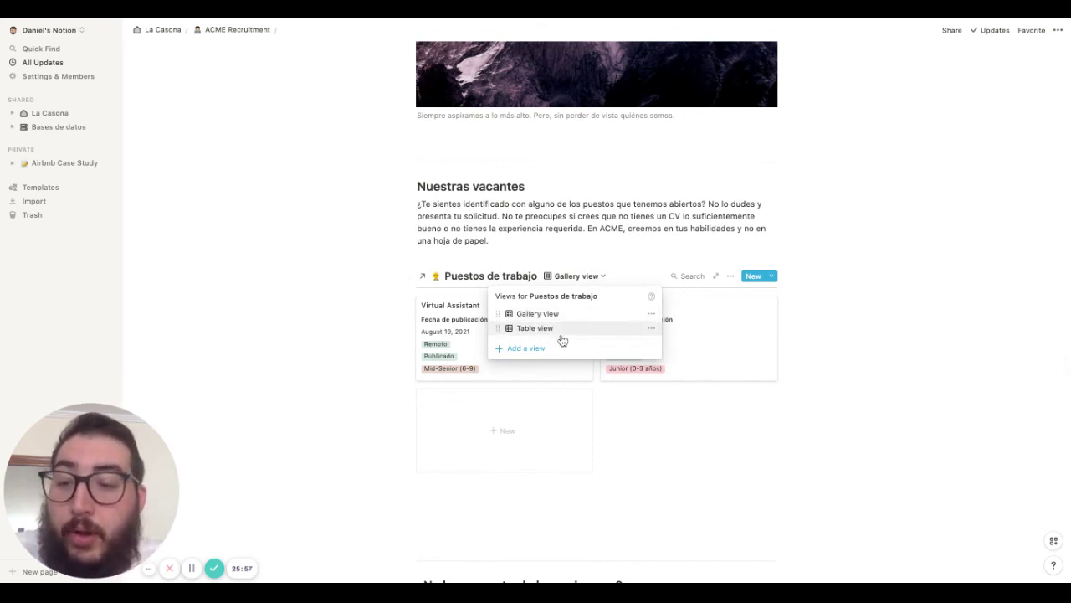
left_click(752, 419)
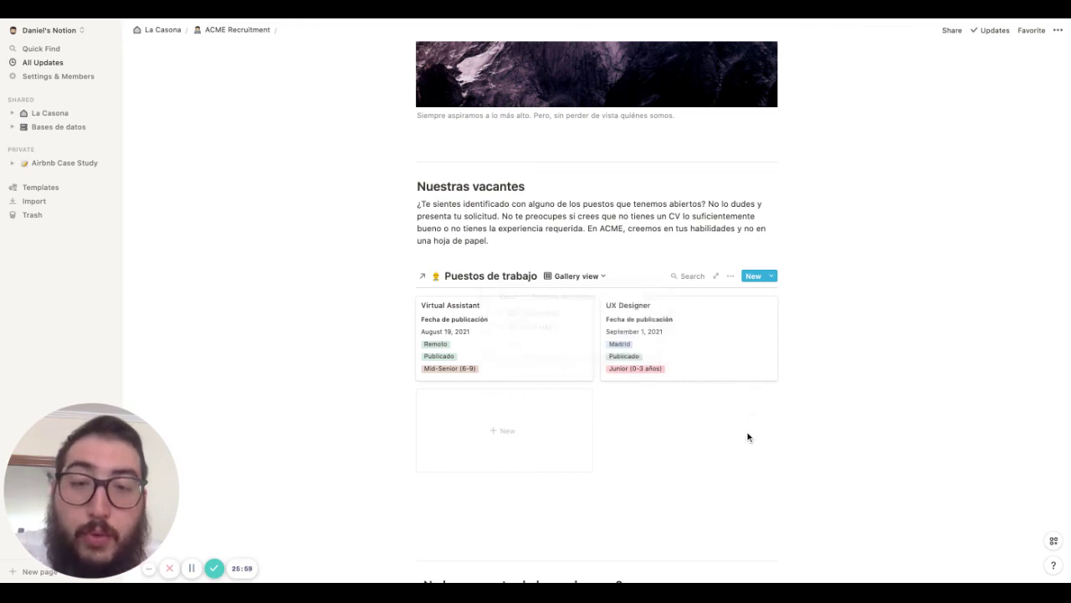
scroll(734, 383, "down", 7)
scroll(733, 383, "up", 1)
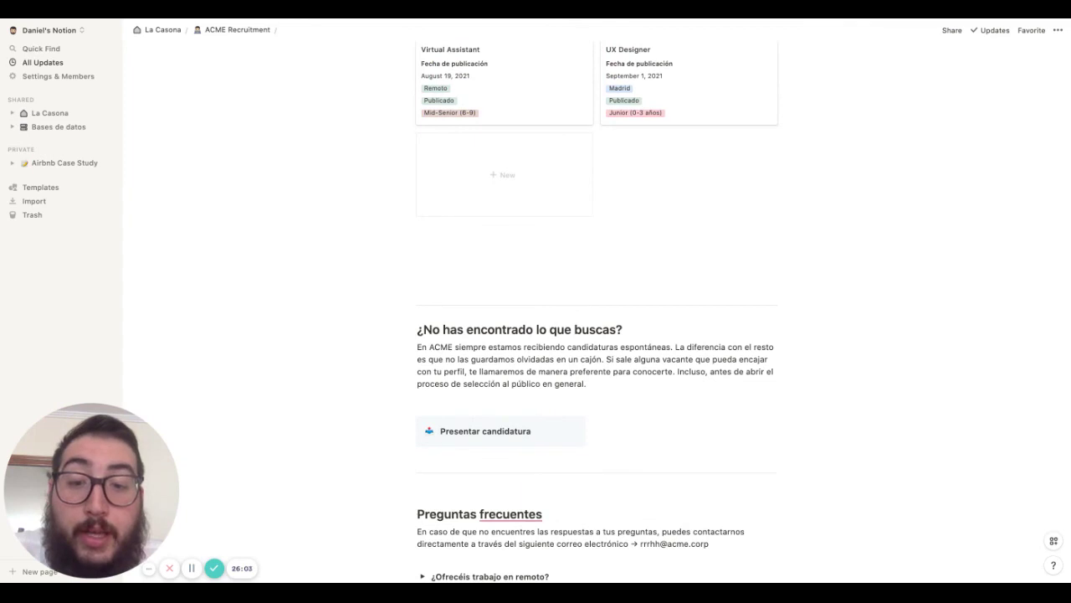
scroll(597, 315, "down", 2)
scroll(597, 376, "down", 1)
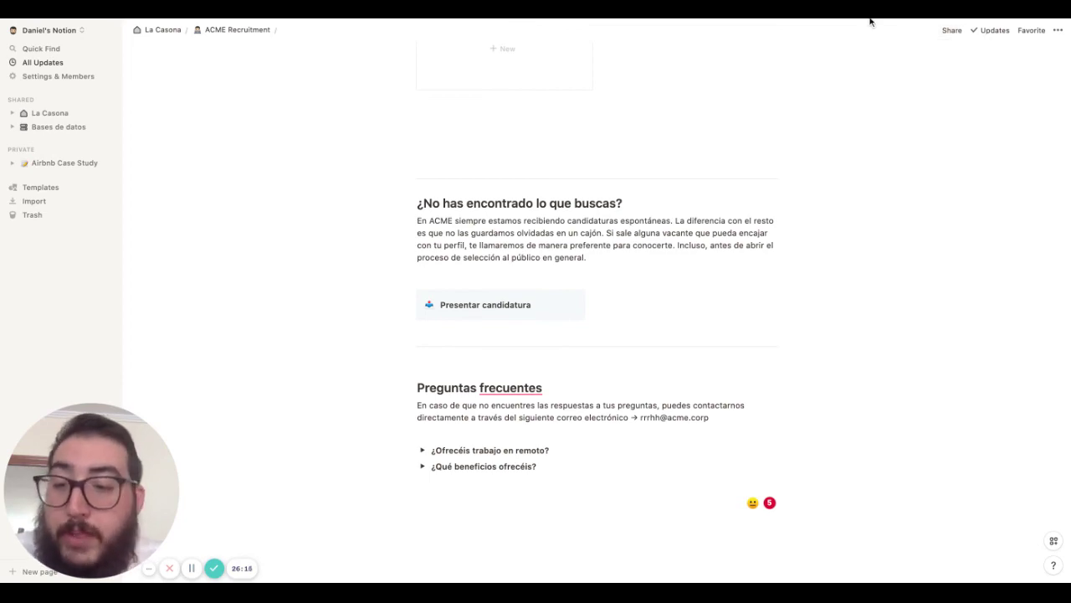
scroll(702, 100, "up", 15)
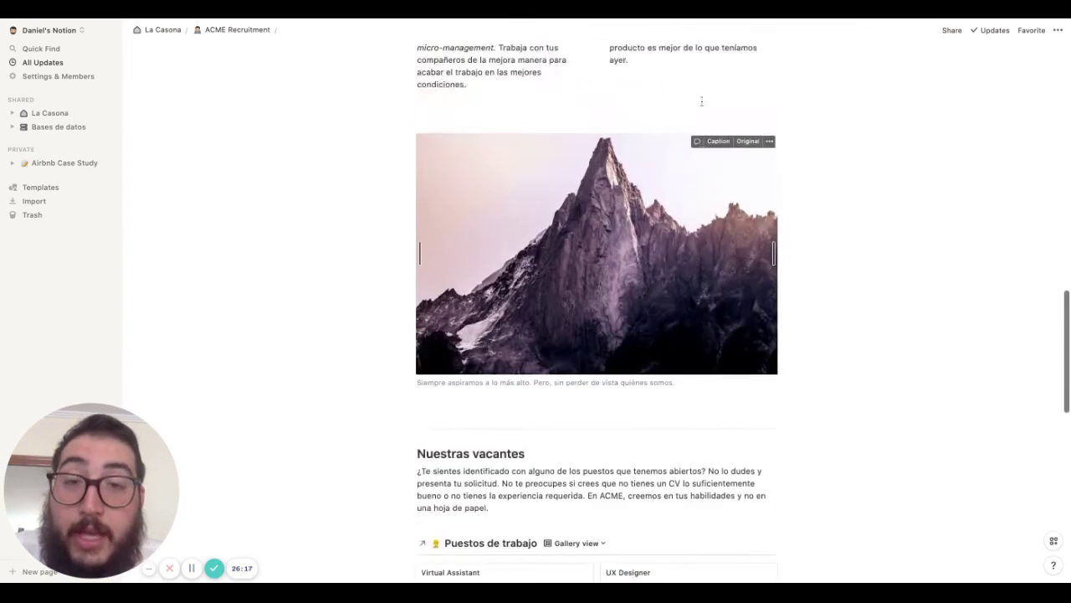
scroll(596, 309, "up", 8)
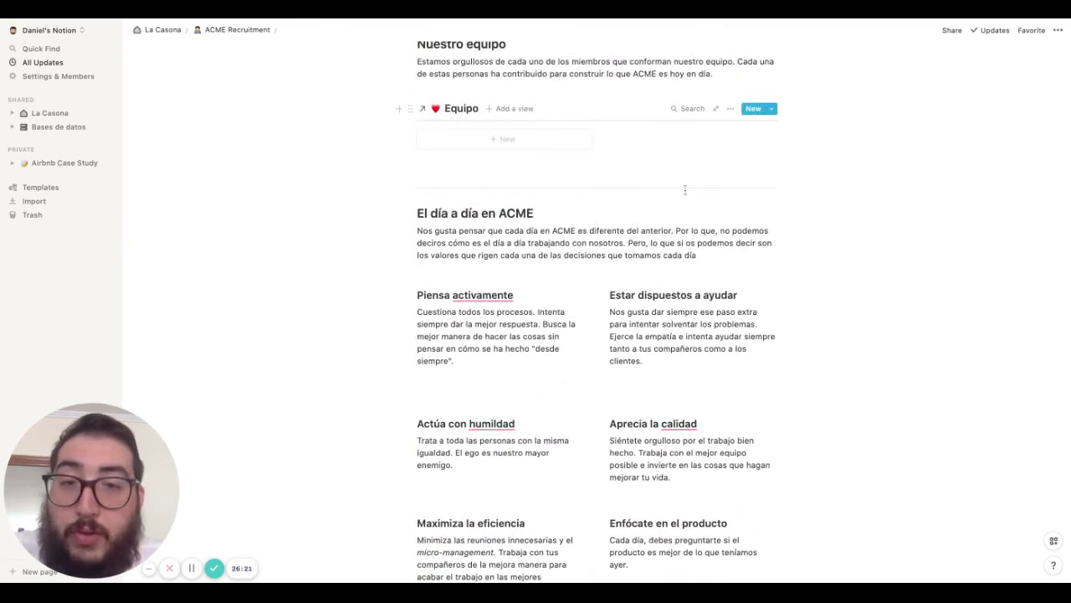
scroll(685, 190, "up", 6)
scroll(684, 190, "up", 2)
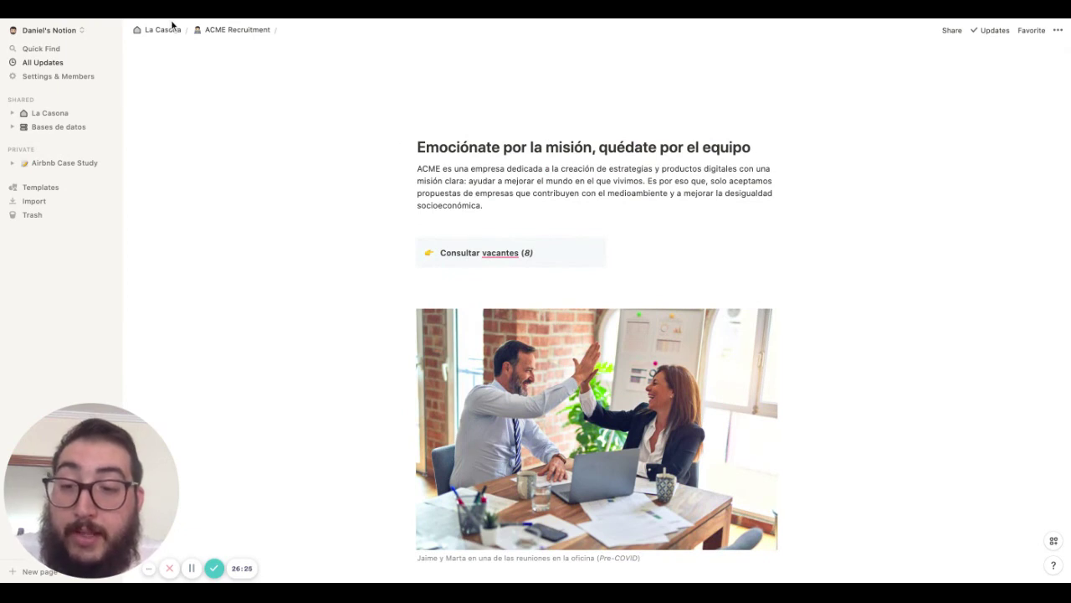
Return to ACME Recruitment via the breadcrumb and scroll down to the Candidatos board
left_click(221, 31)
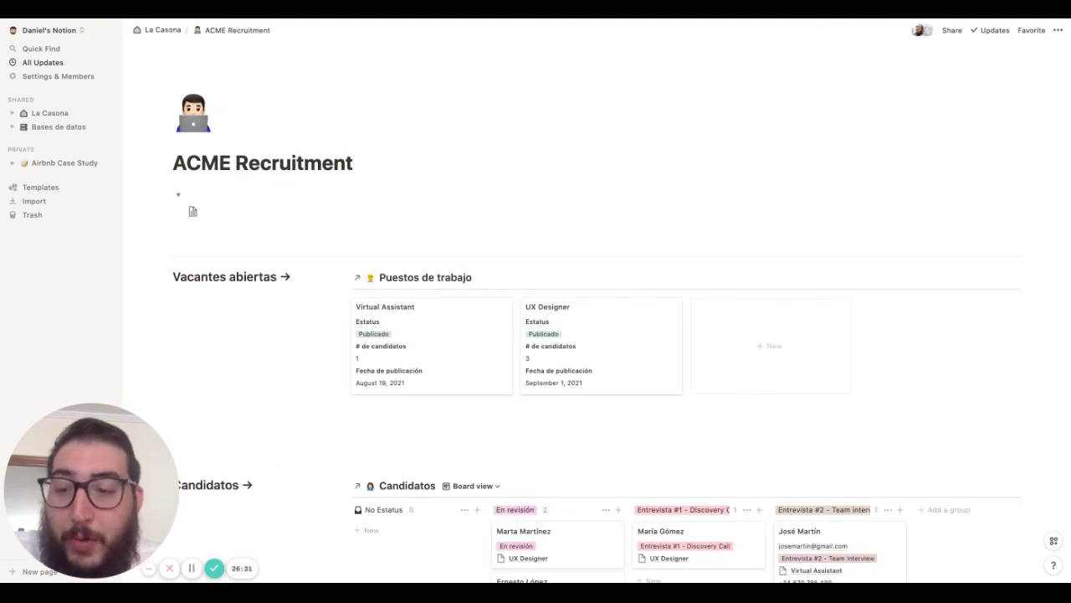
scroll(622, 318, "down", 1)
scroll(622, 319, "down", 3)
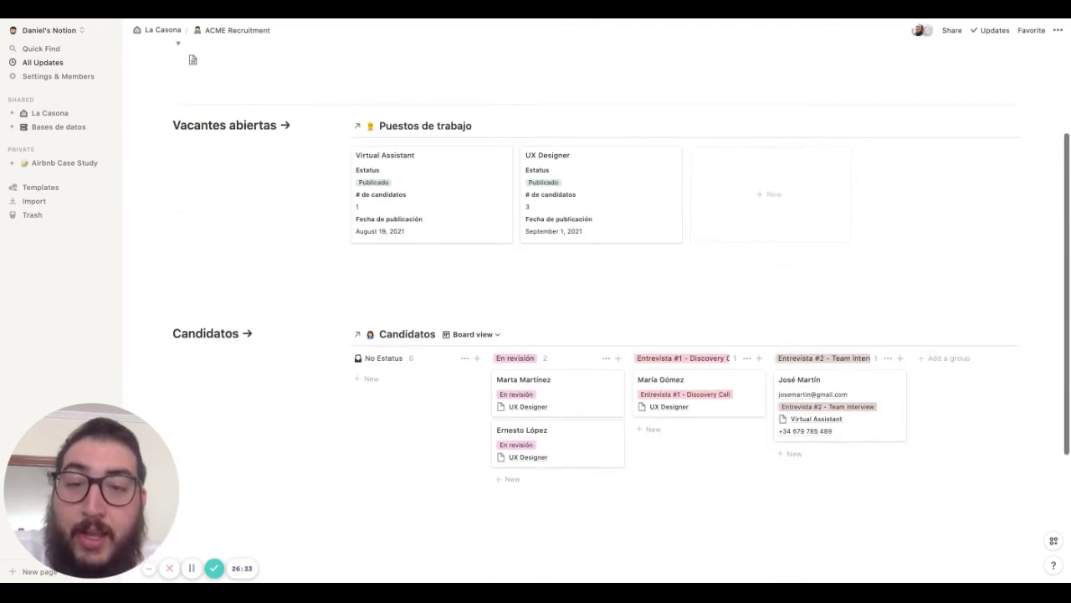
scroll(622, 319, "down", 1)
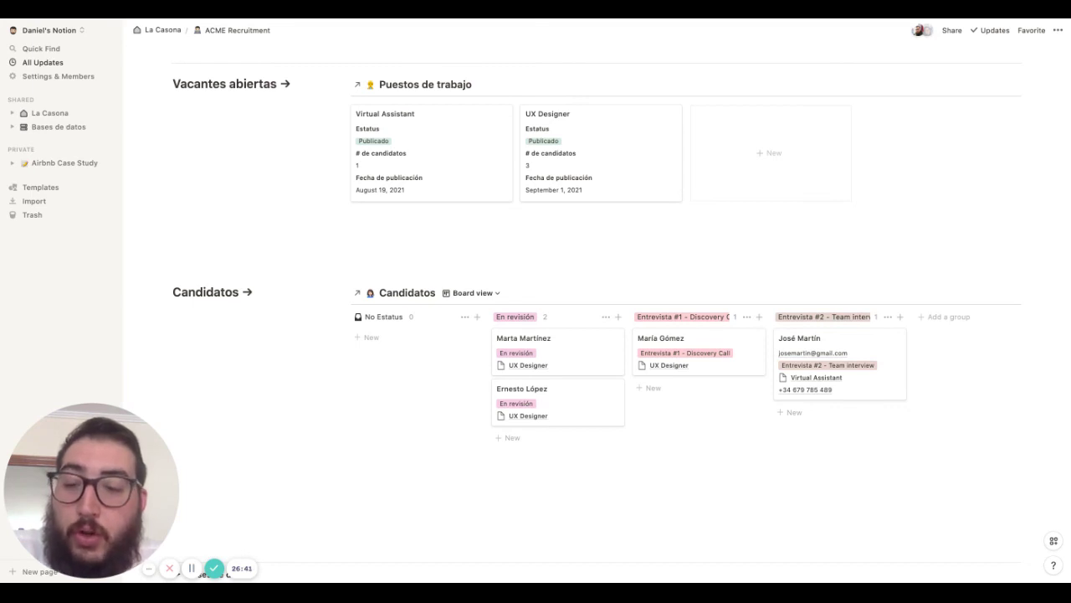
scroll(621, 319, "down", 2)
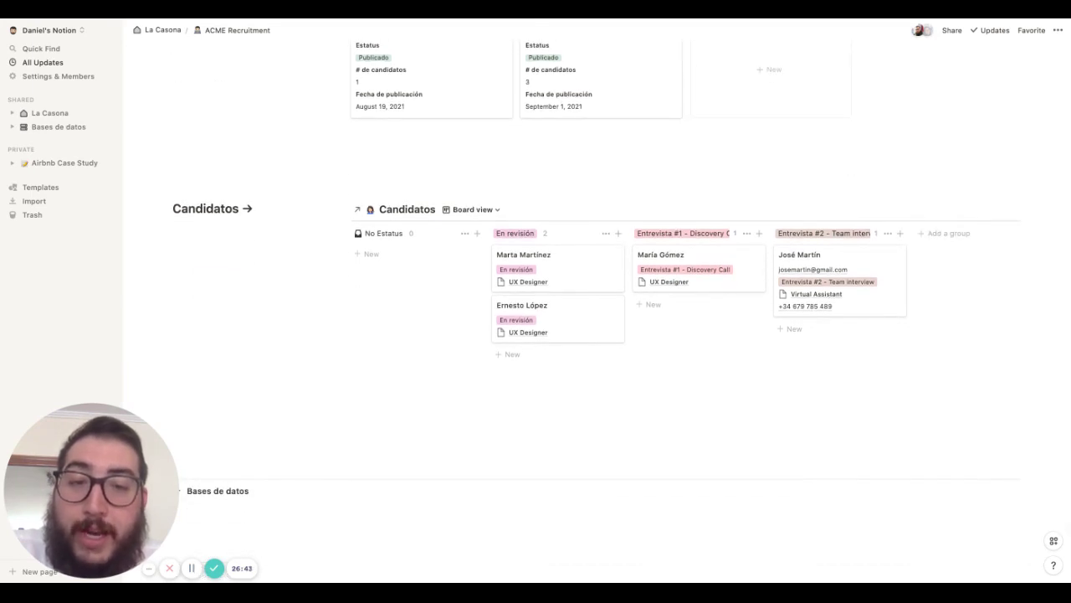
scroll(621, 279, "up", 1)
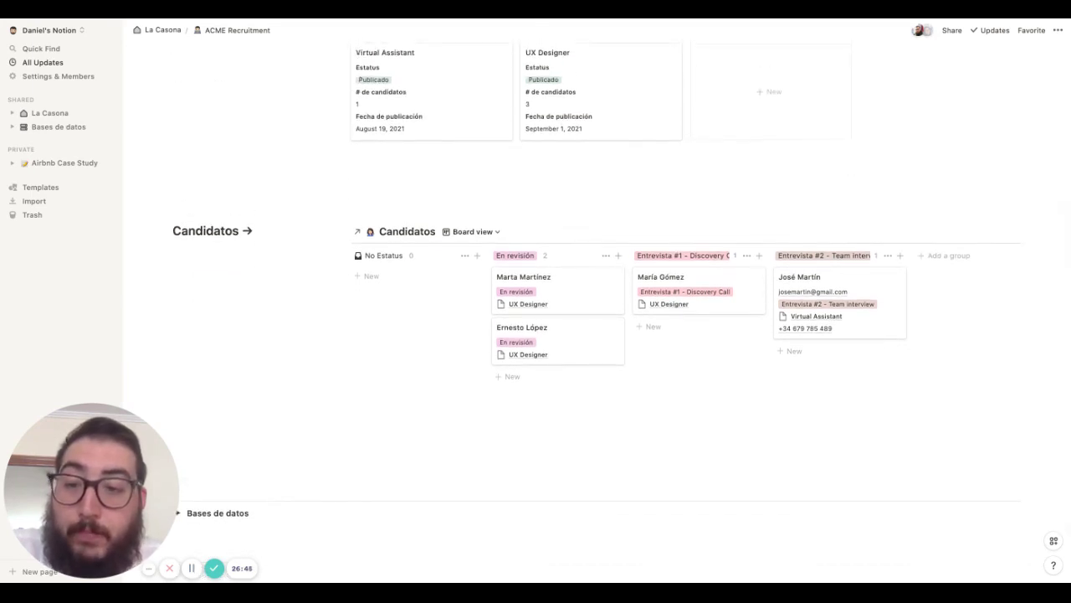